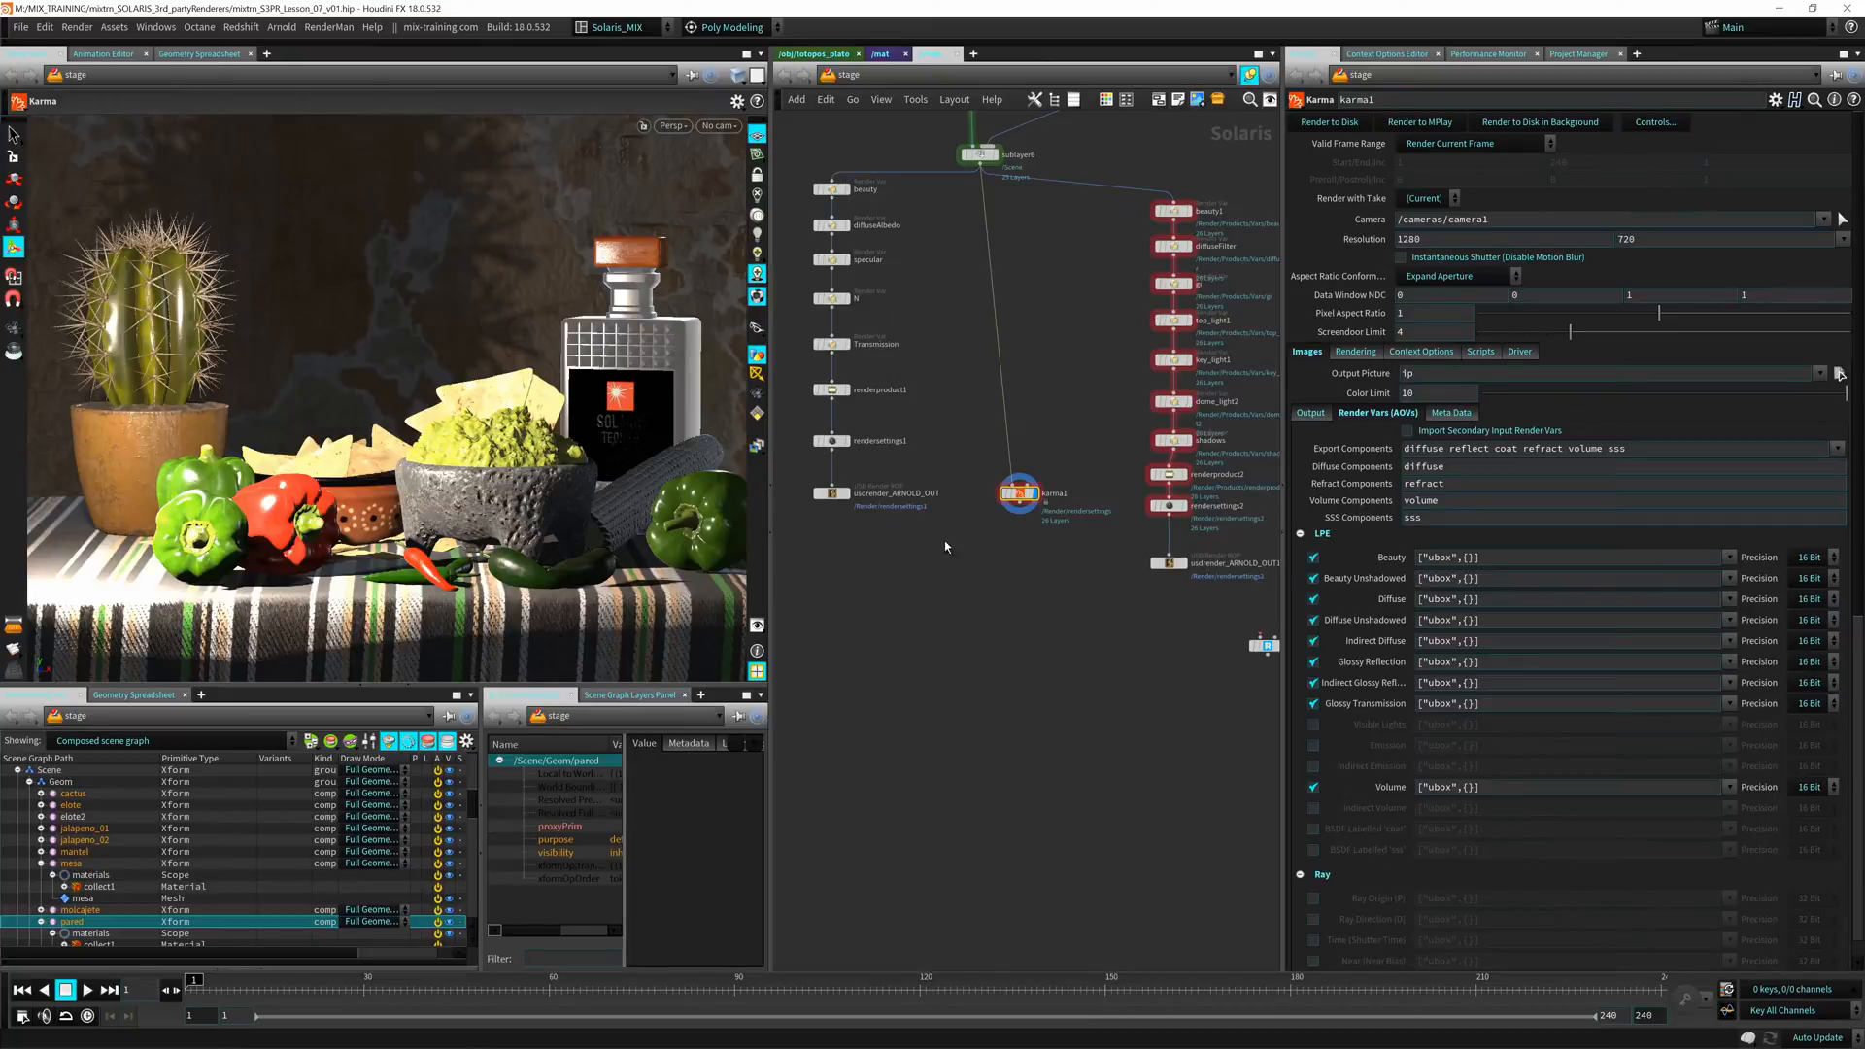
Check the camera on the renderproduct1 node, and set the camera of the rendersettings1 node to /cameras/camera2
middle_click_drag(933, 428, 1000, 444)
scroll(1003, 443, "up", 1)
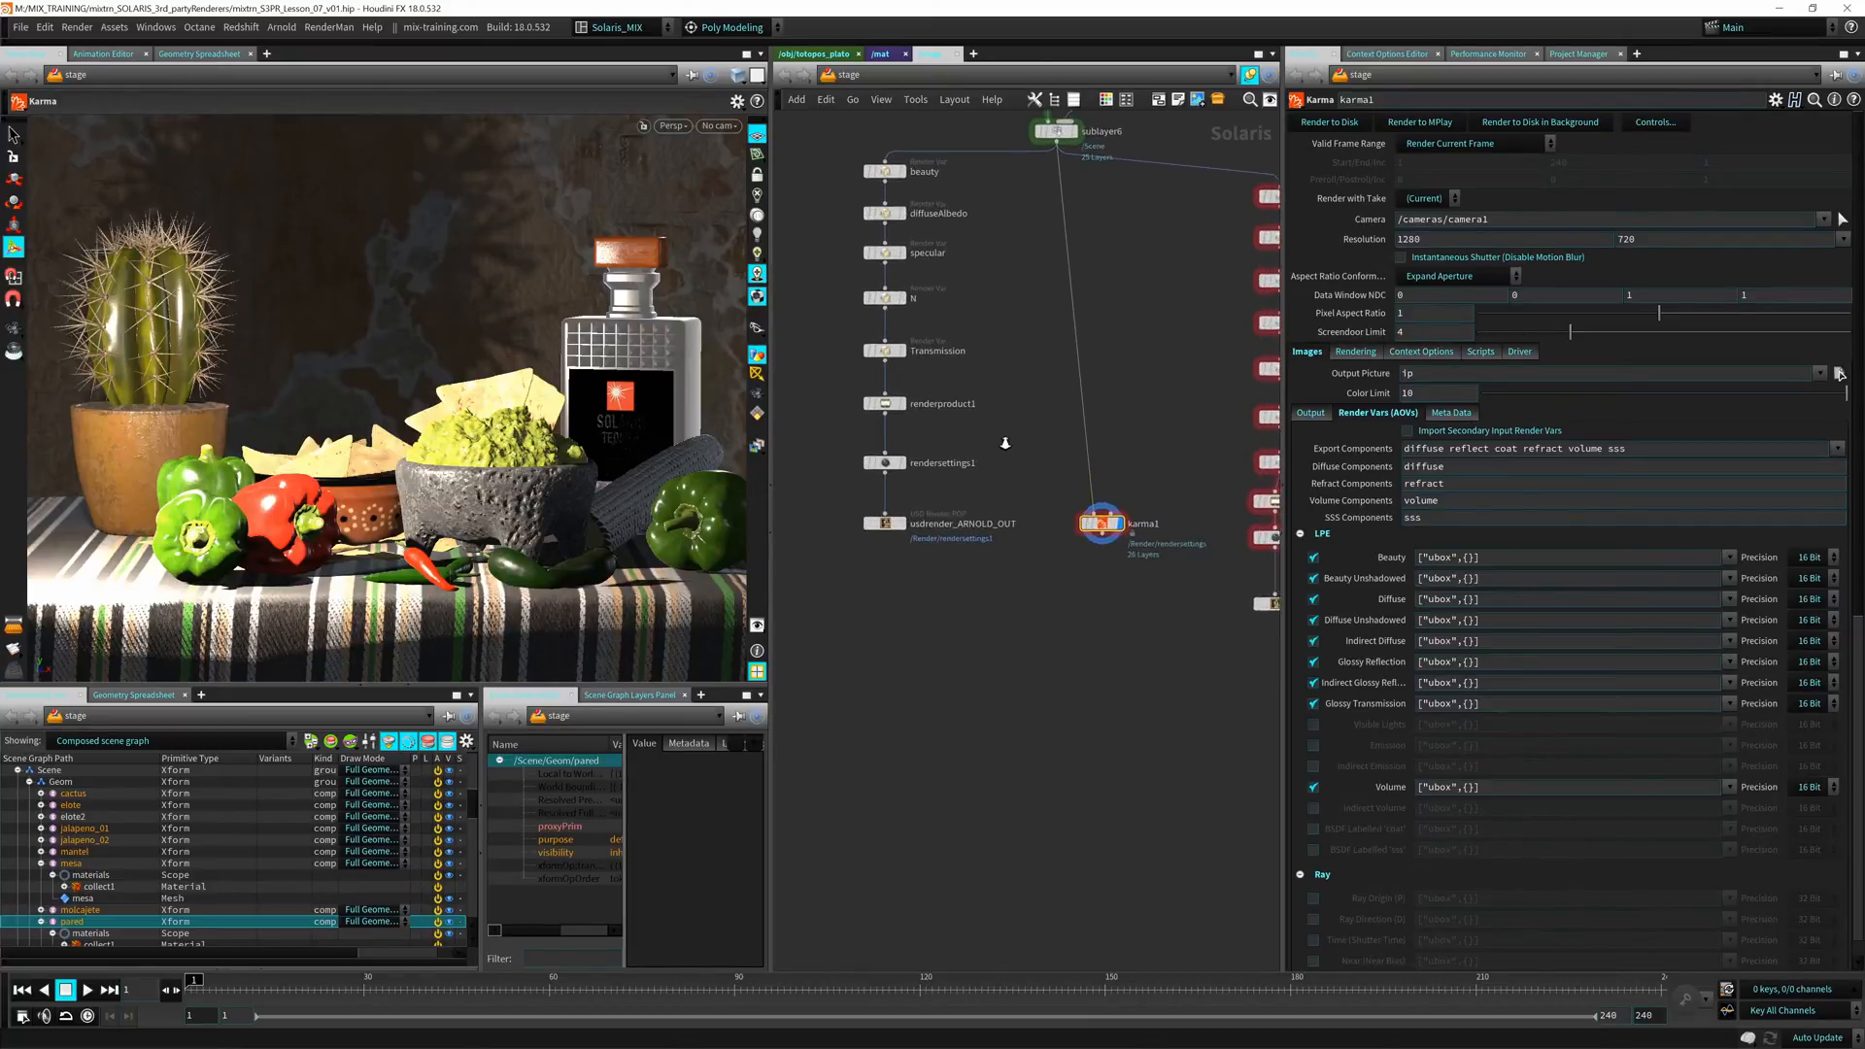
scroll(1006, 443, "up", 1)
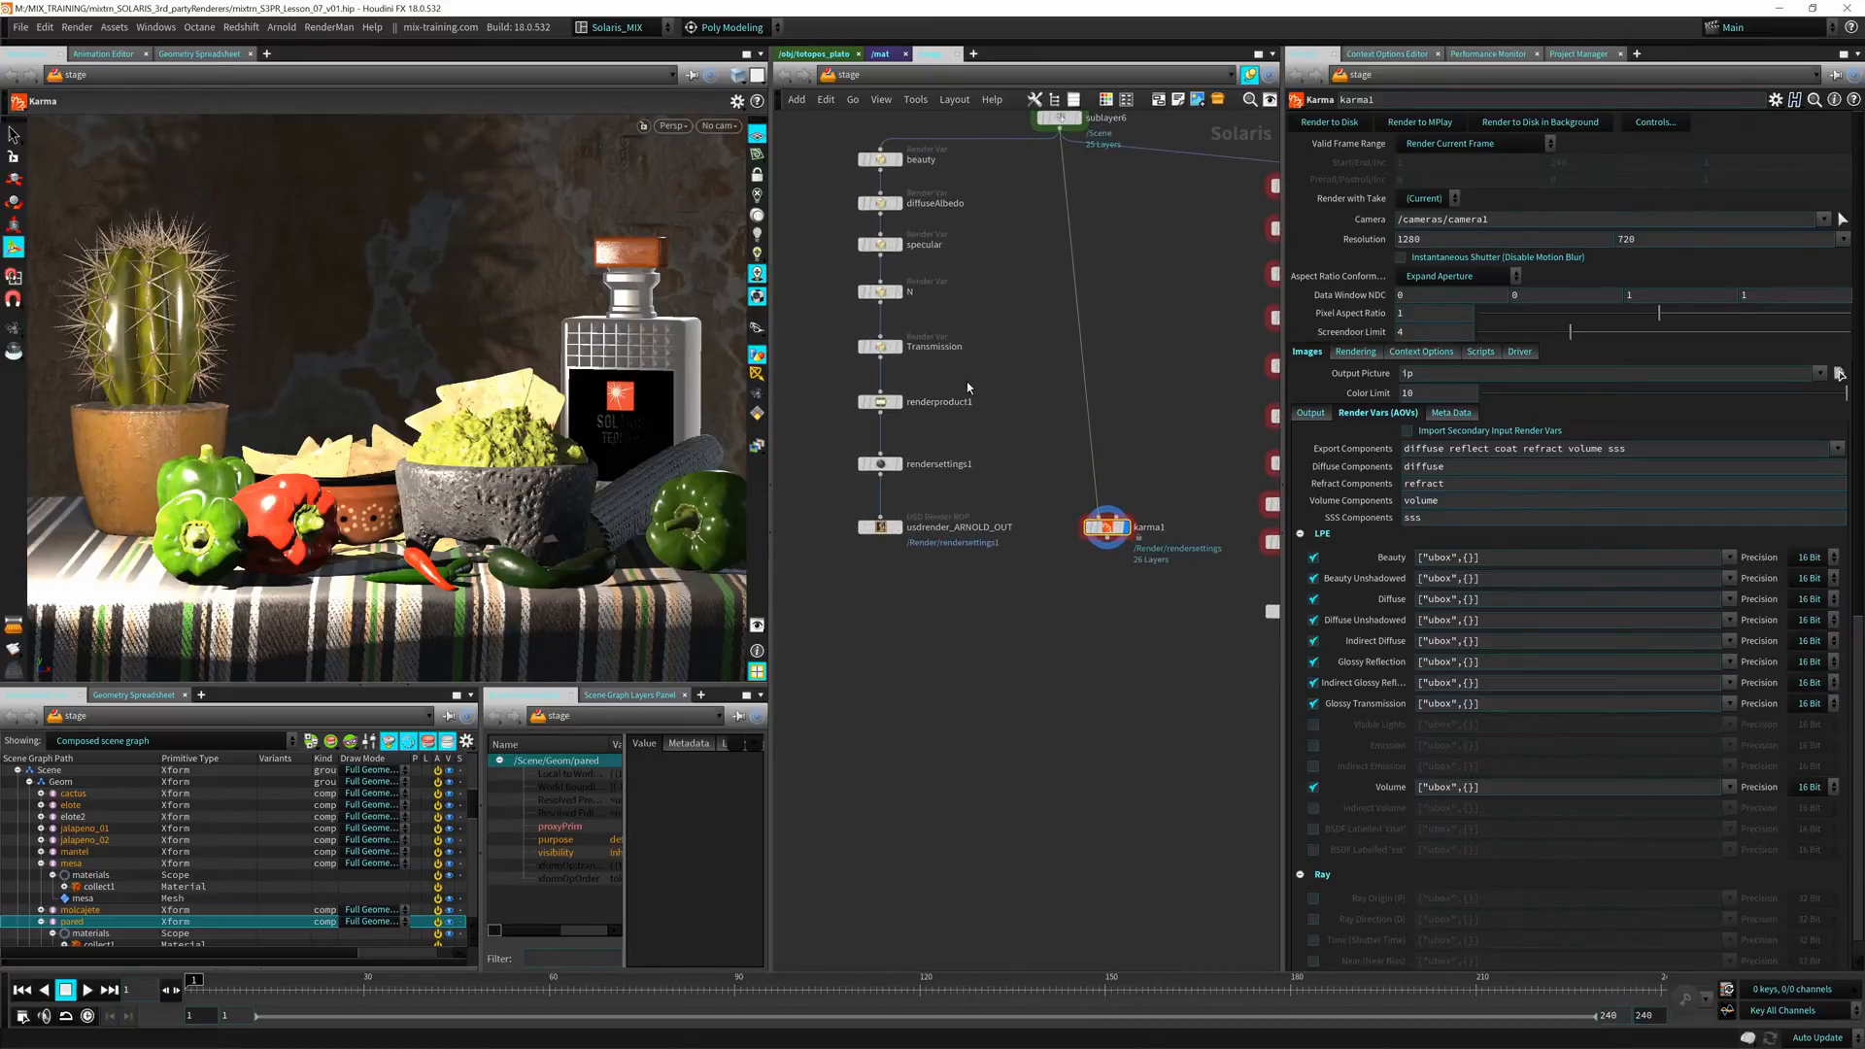
left_click(880, 402)
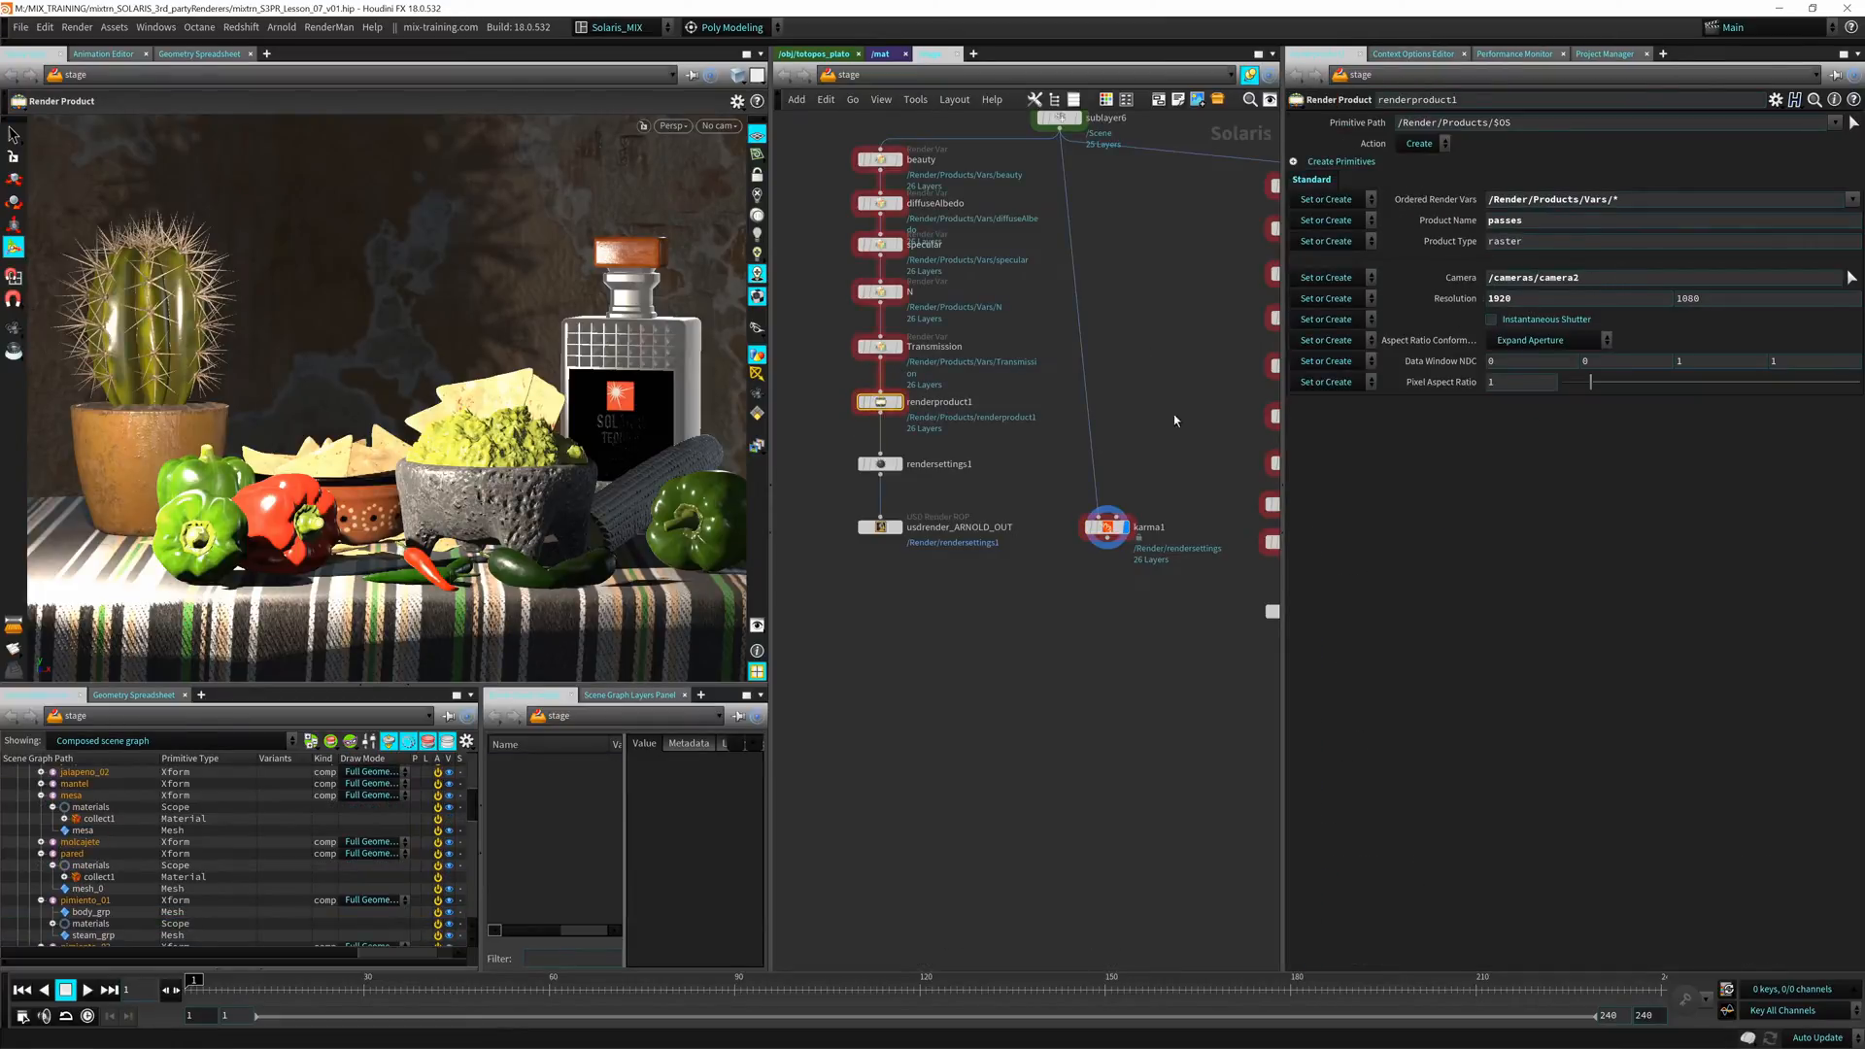
left_click(882, 464)
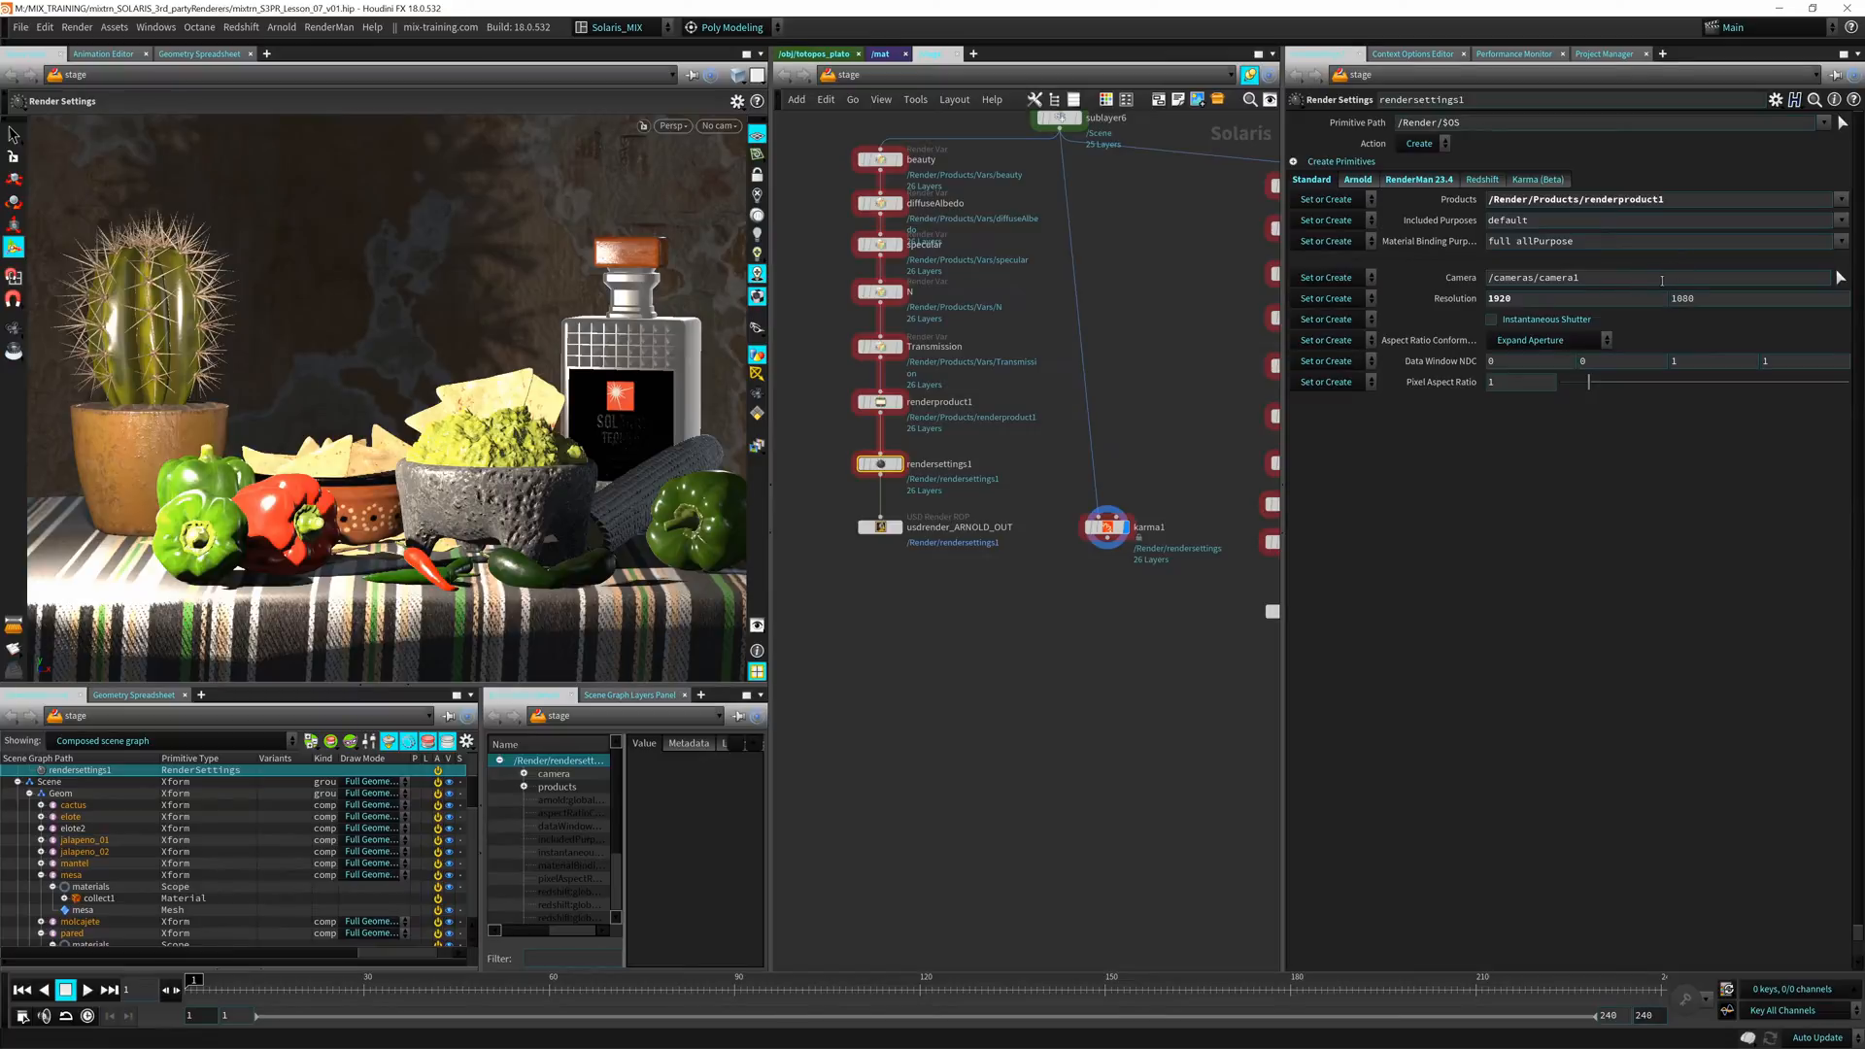
left_click(878, 402)
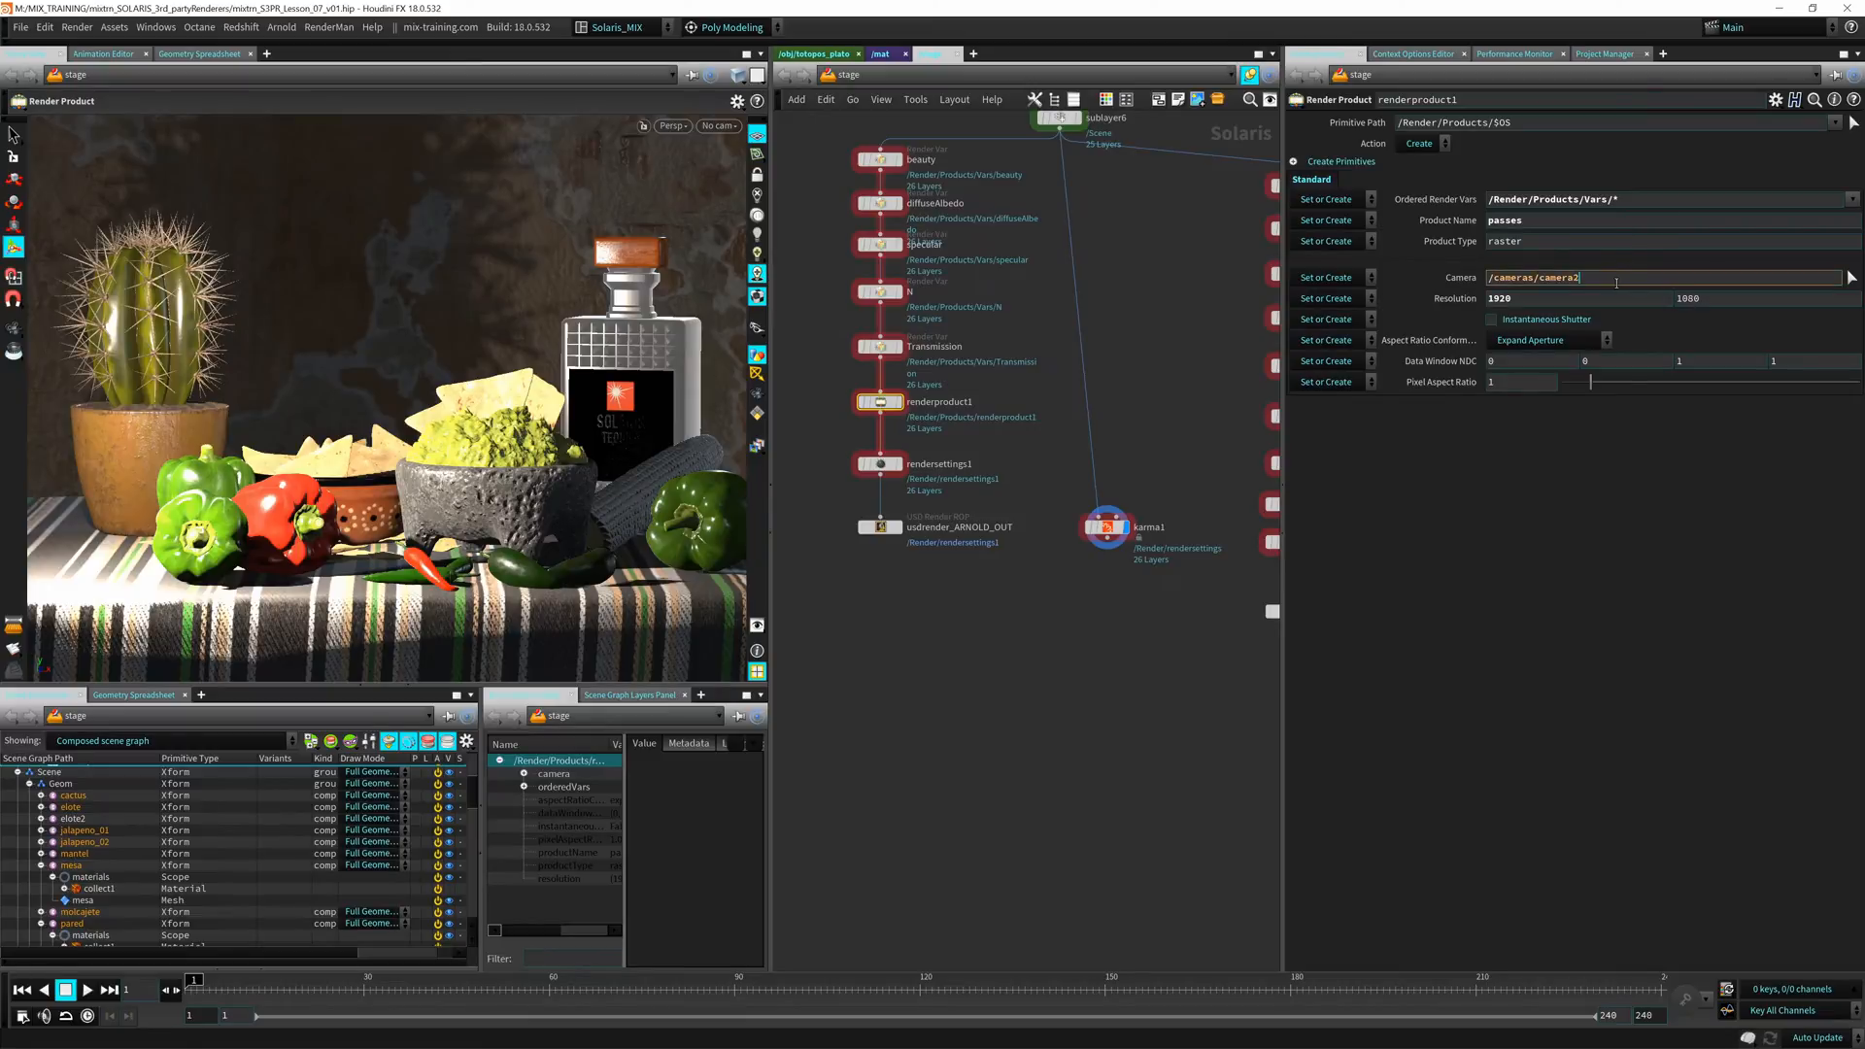
left_click_drag(825, 433, 950, 507)
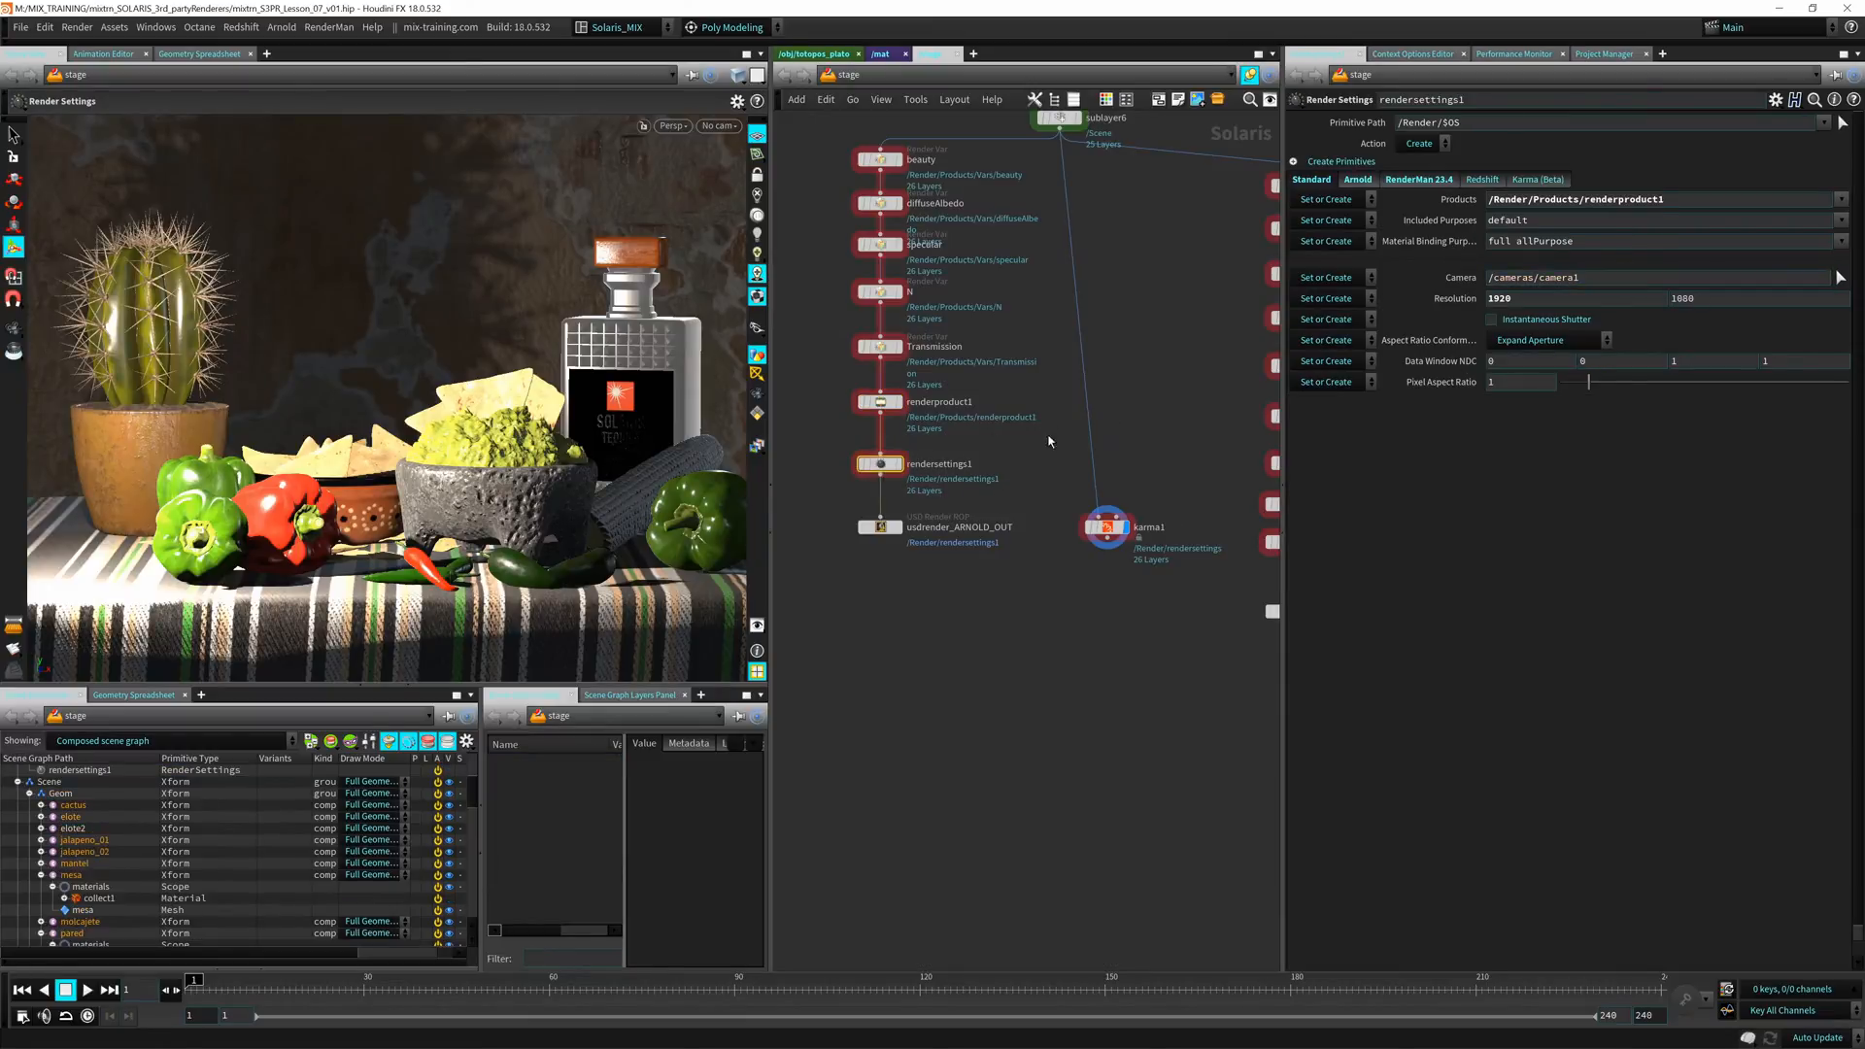
left_click(1609, 280)
key("BackSpace")
type("2")
key("Return")
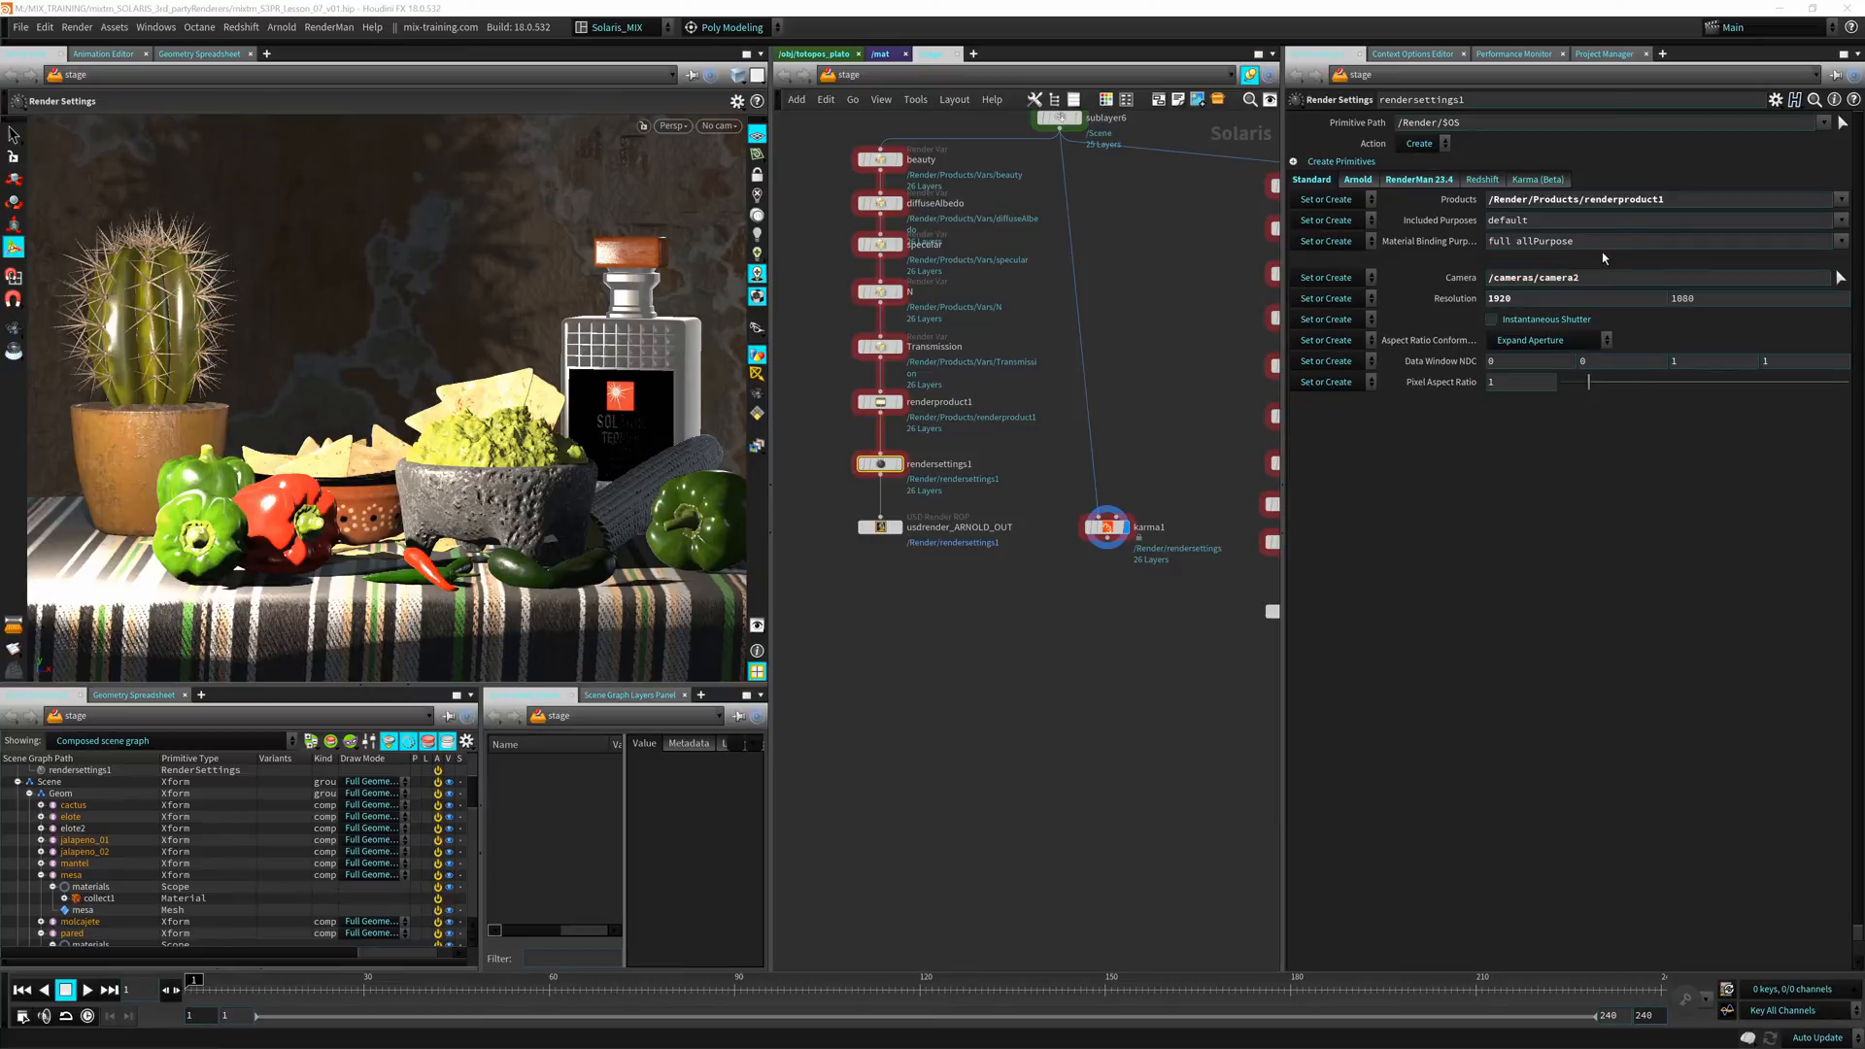
Set the karma1 node's resolution to HDTV 1080 (1920 x 1080) and its camera to /cameras/camera2
left_click(954, 529)
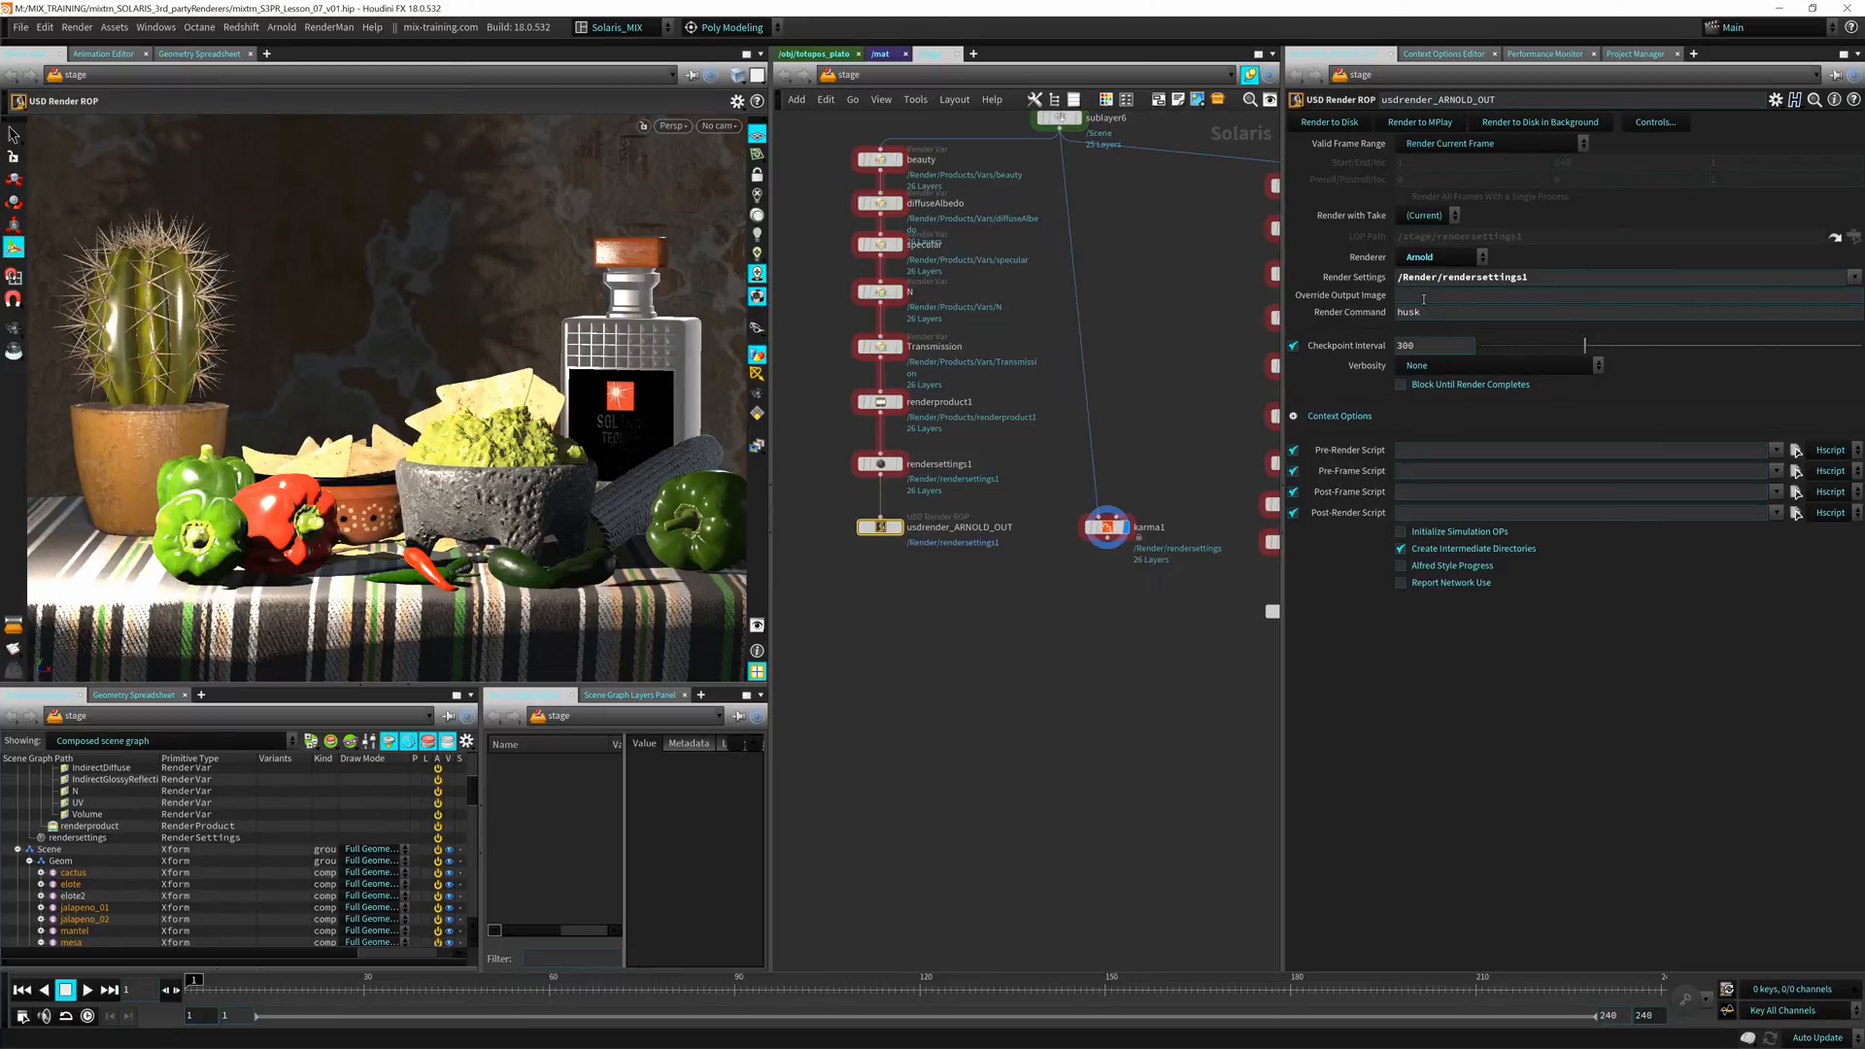
middle_click_drag(1114, 586, 1039, 539)
left_click(1030, 480)
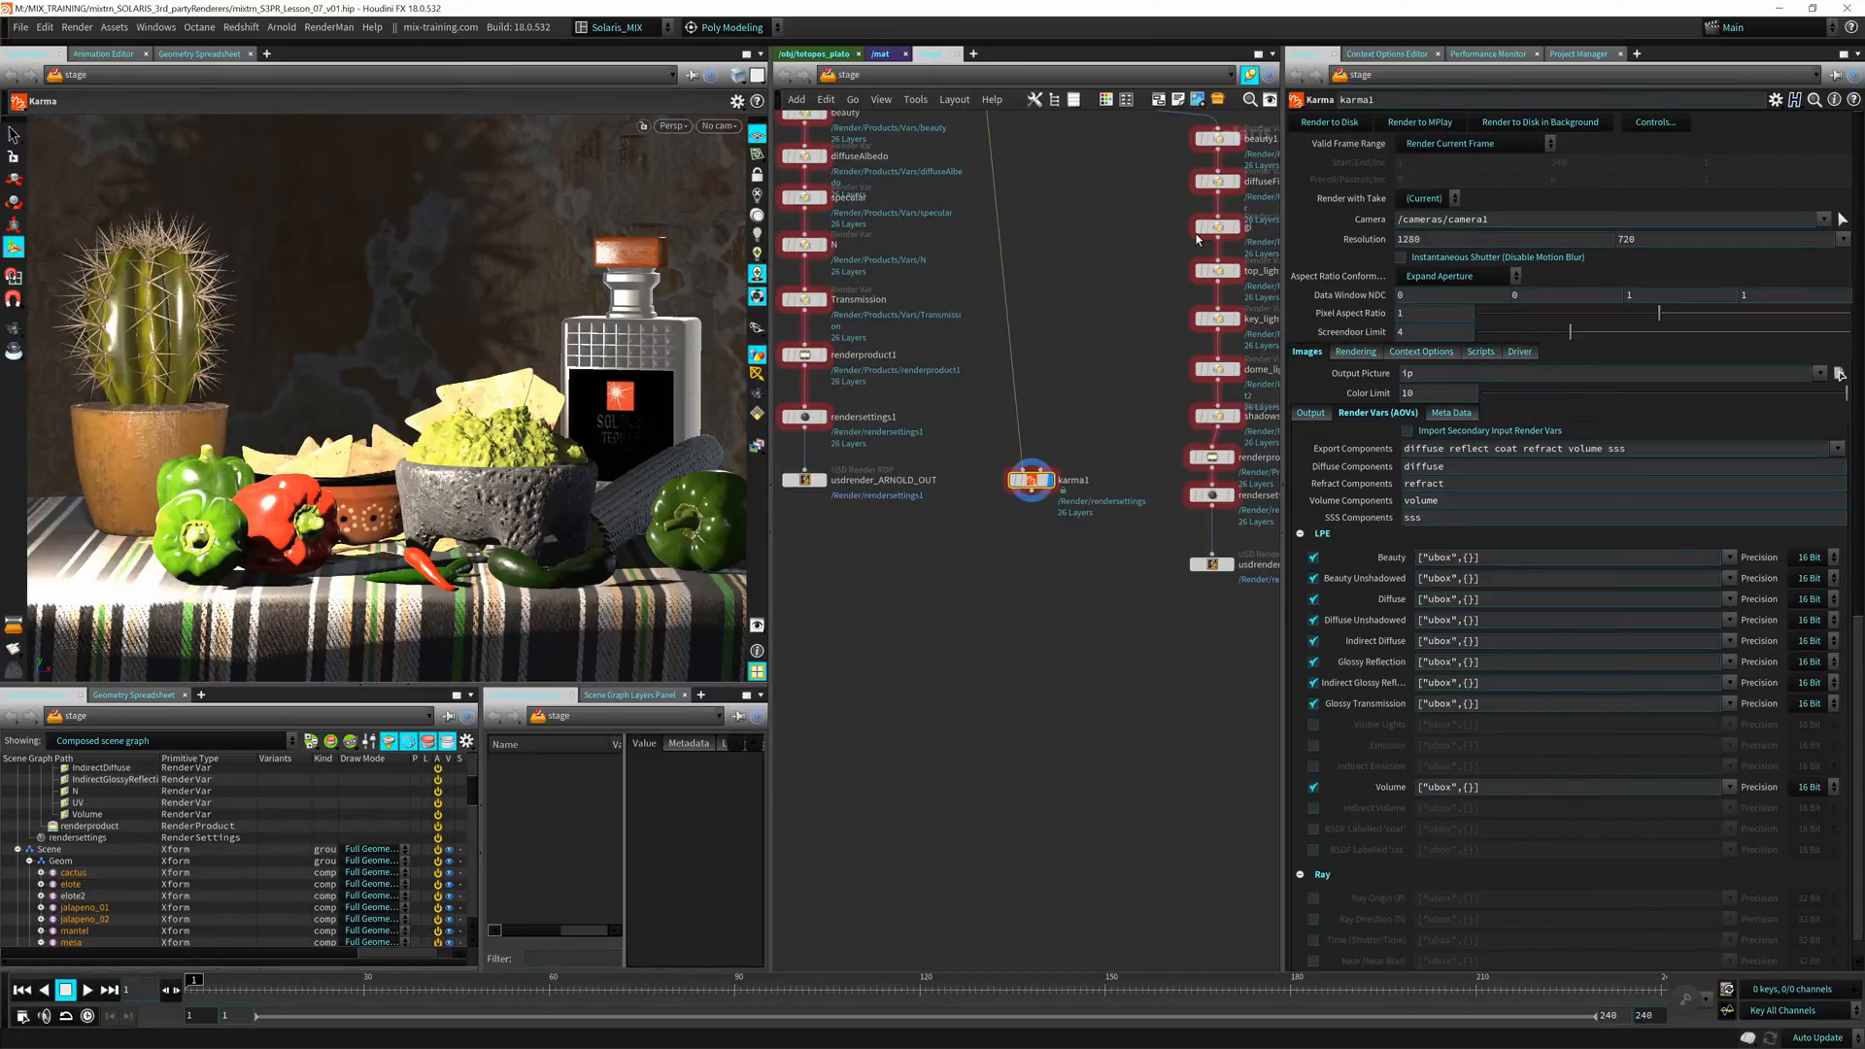
left_click(1411, 239)
type("19")
key("Return")
left_click(1845, 240)
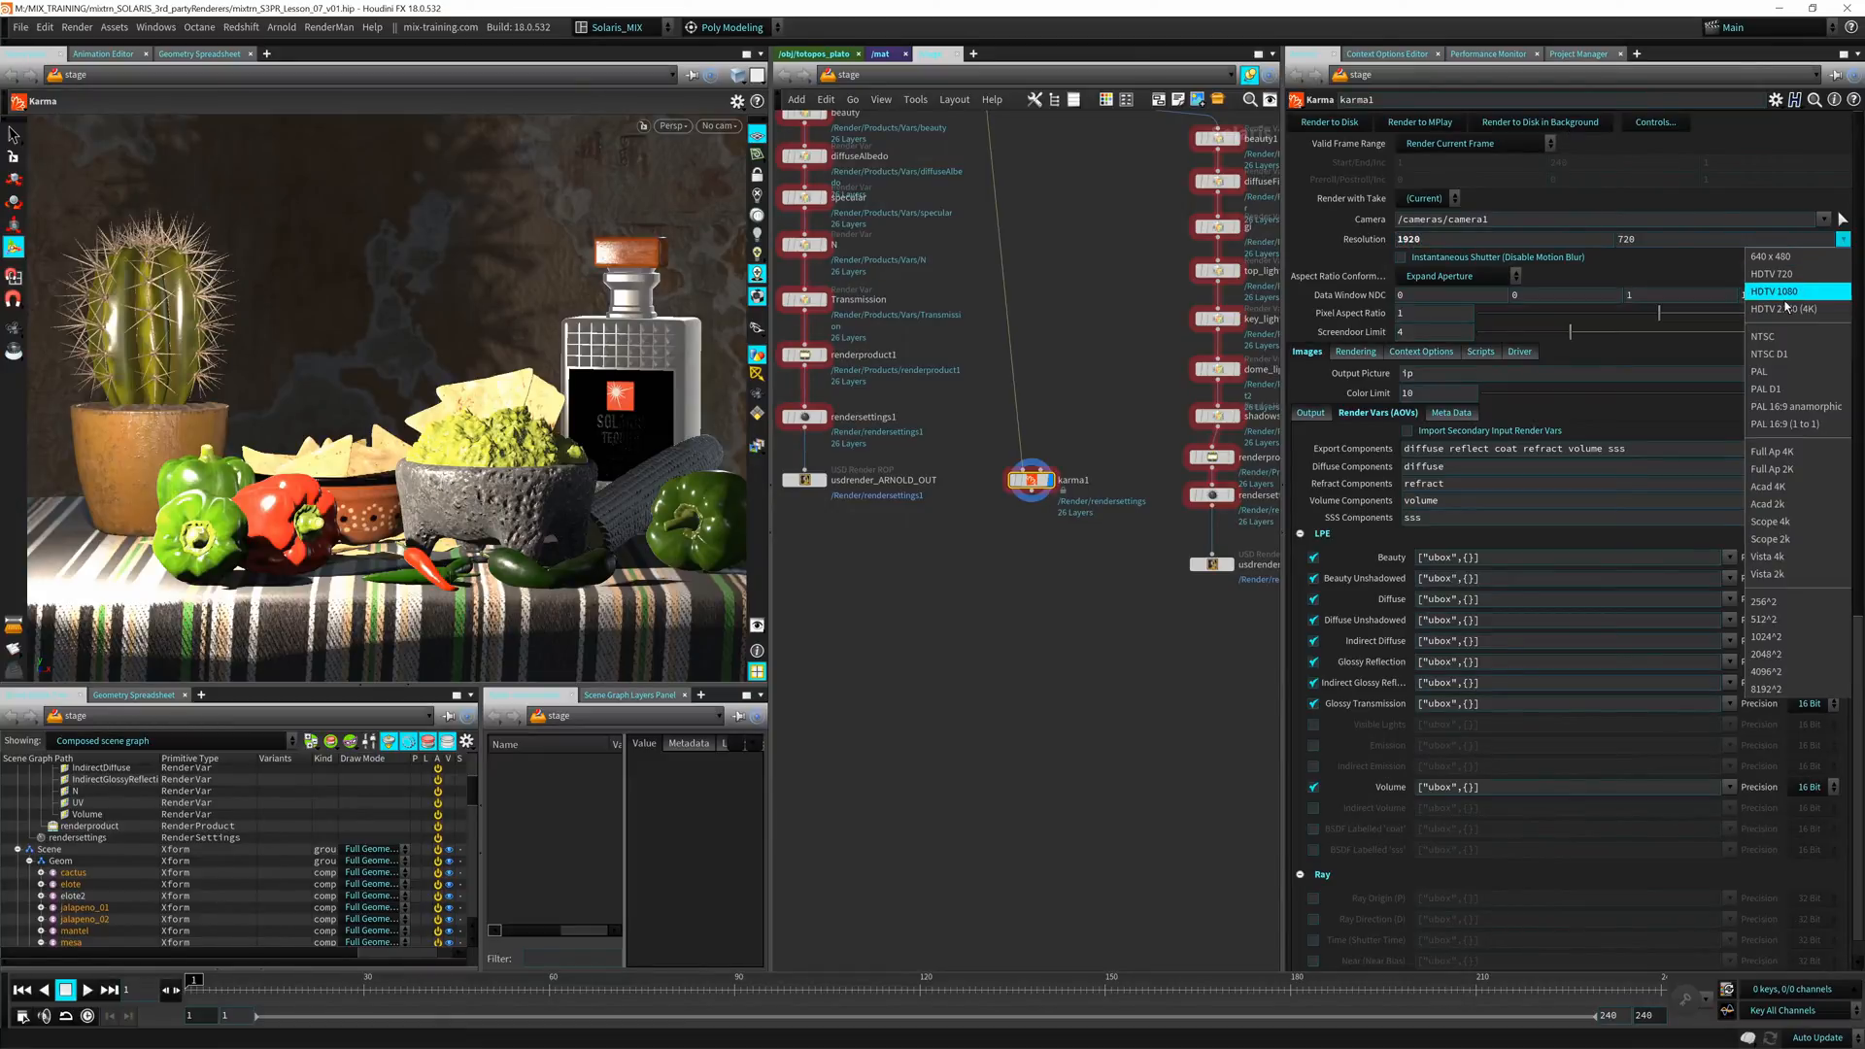
left_click(1798, 284)
left_click(1844, 240)
left_click(1784, 293)
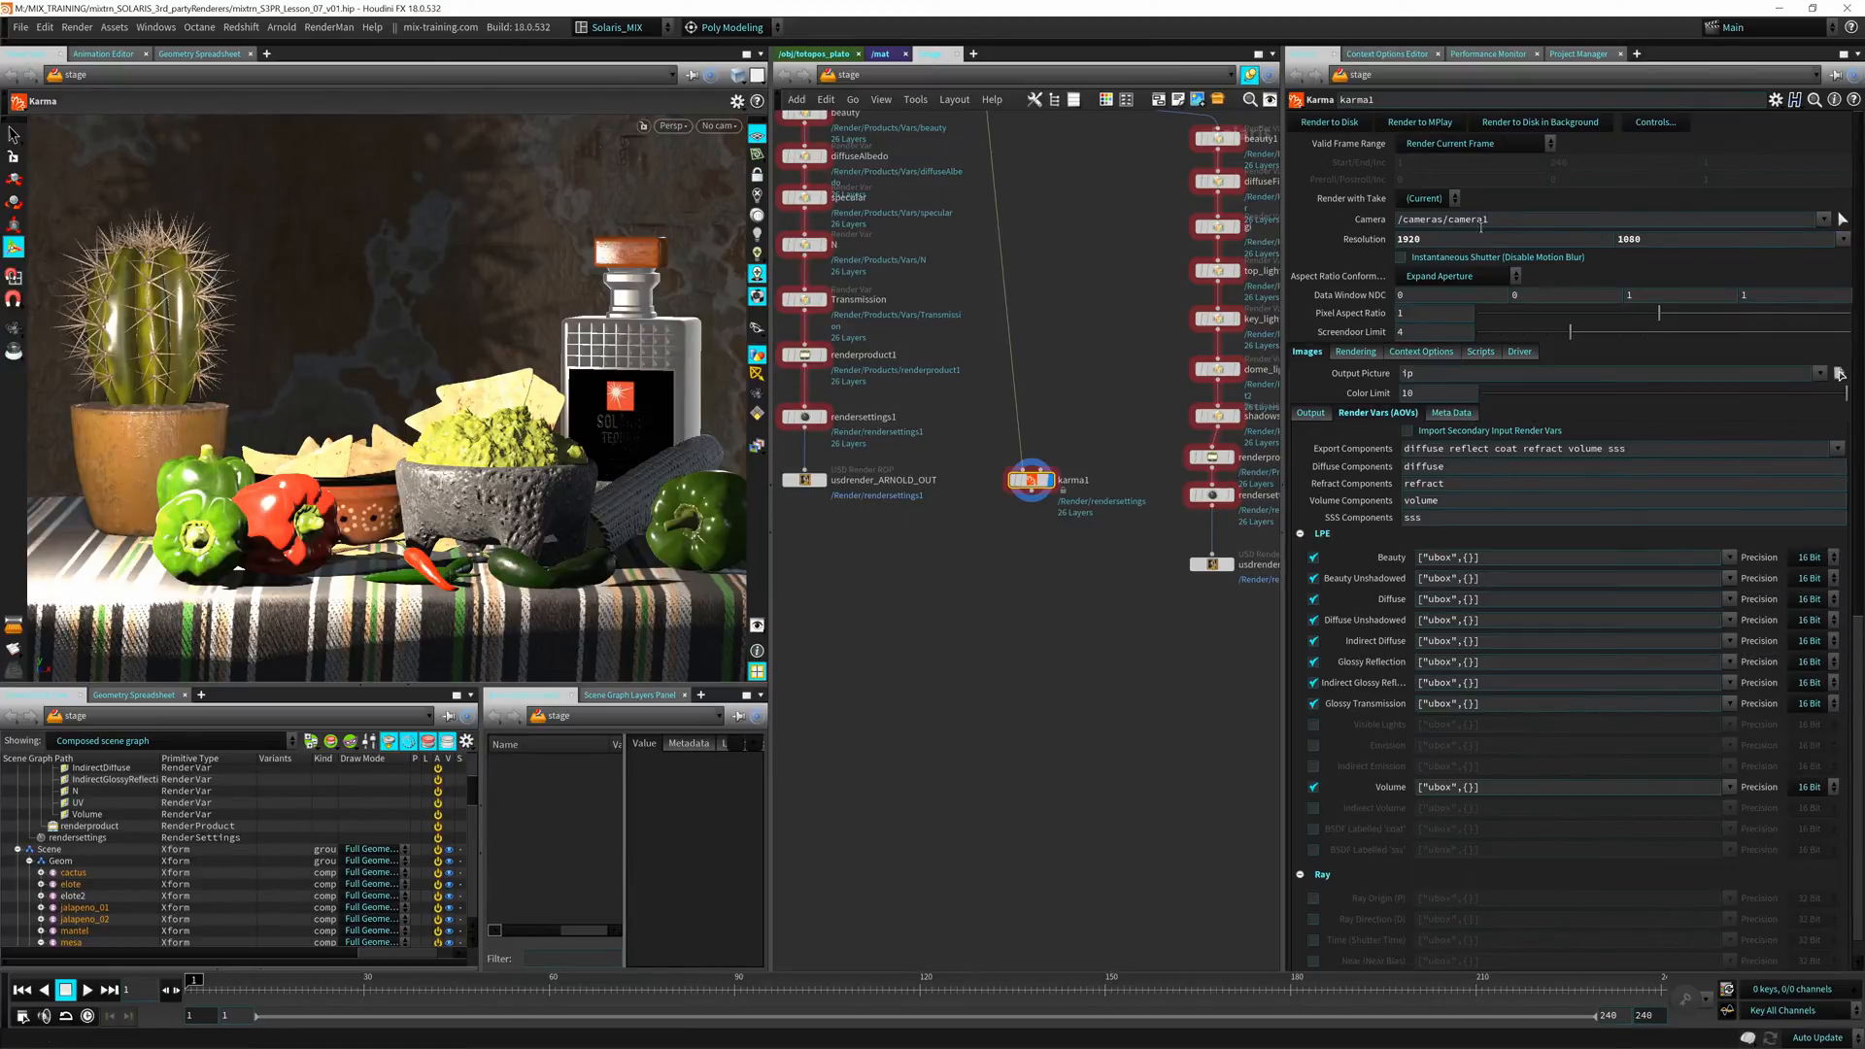
left_click(1824, 220)
left_click(1778, 257)
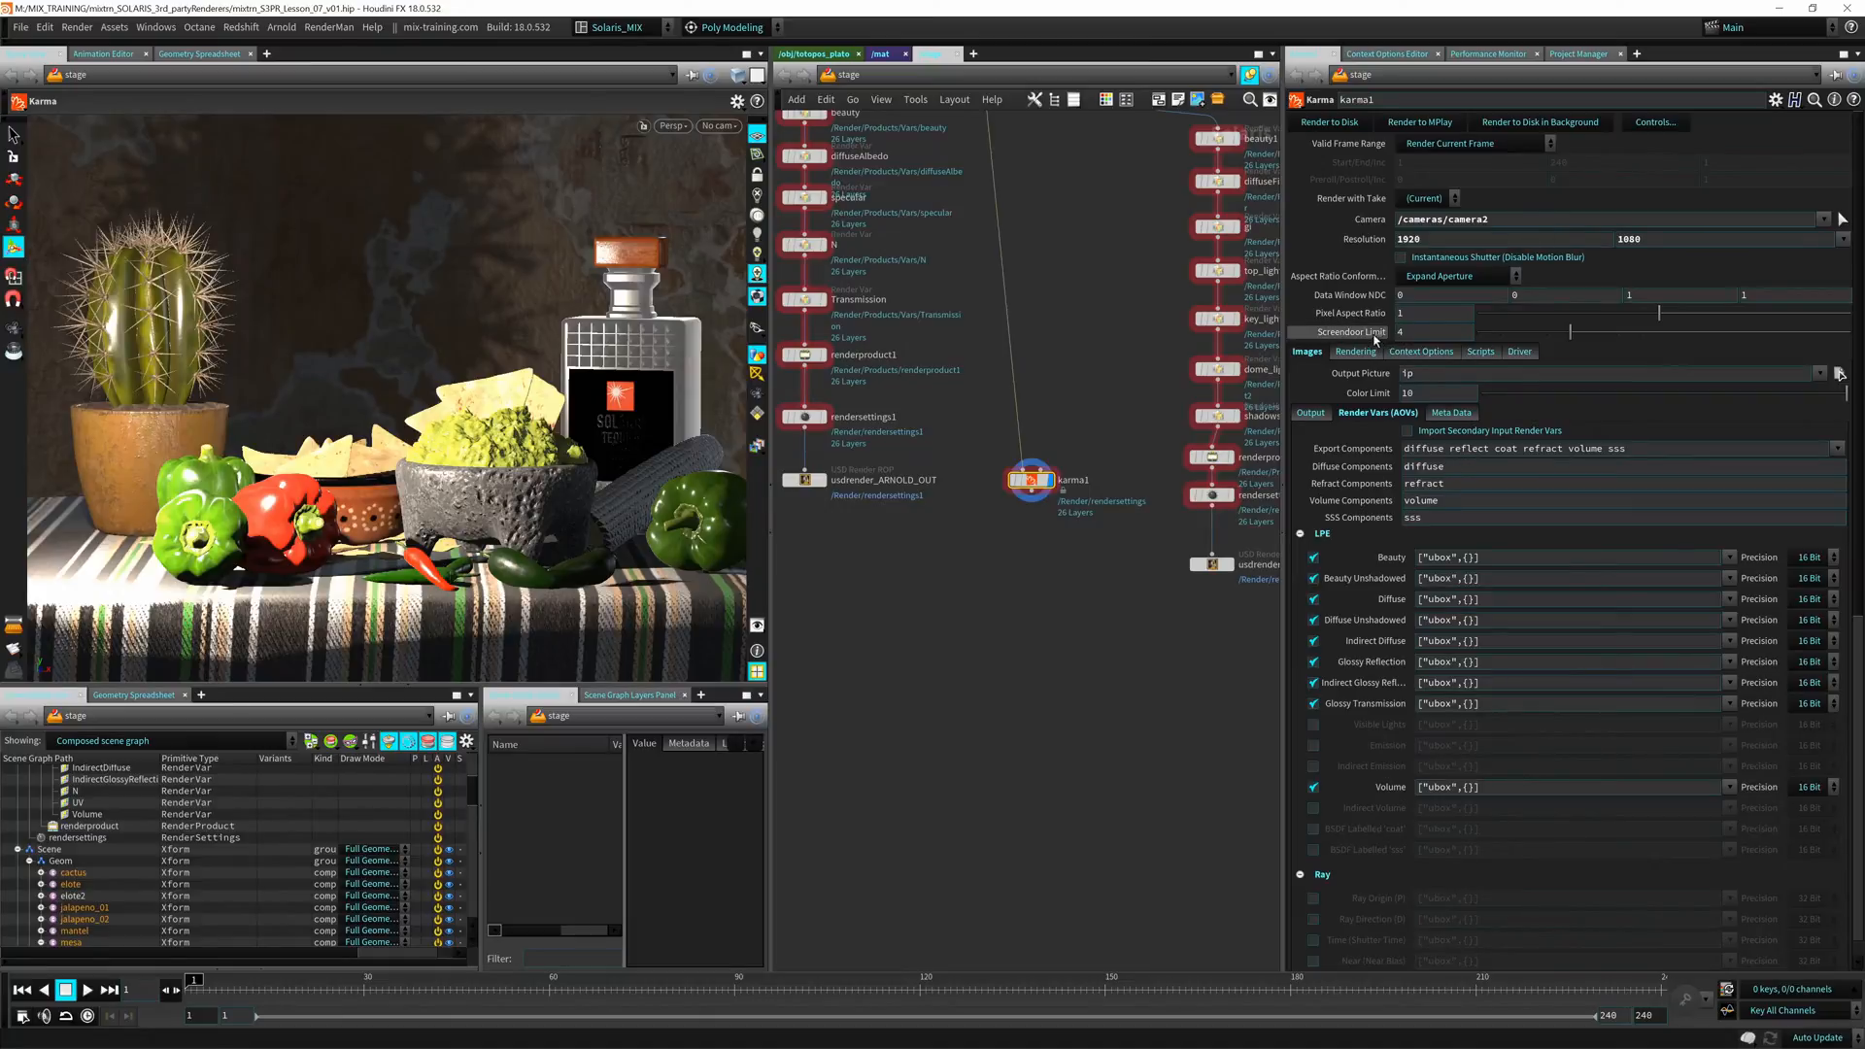
Set the output picture of the karma1 node to the preset for a sequence of .exr files
left_click(1311, 412)
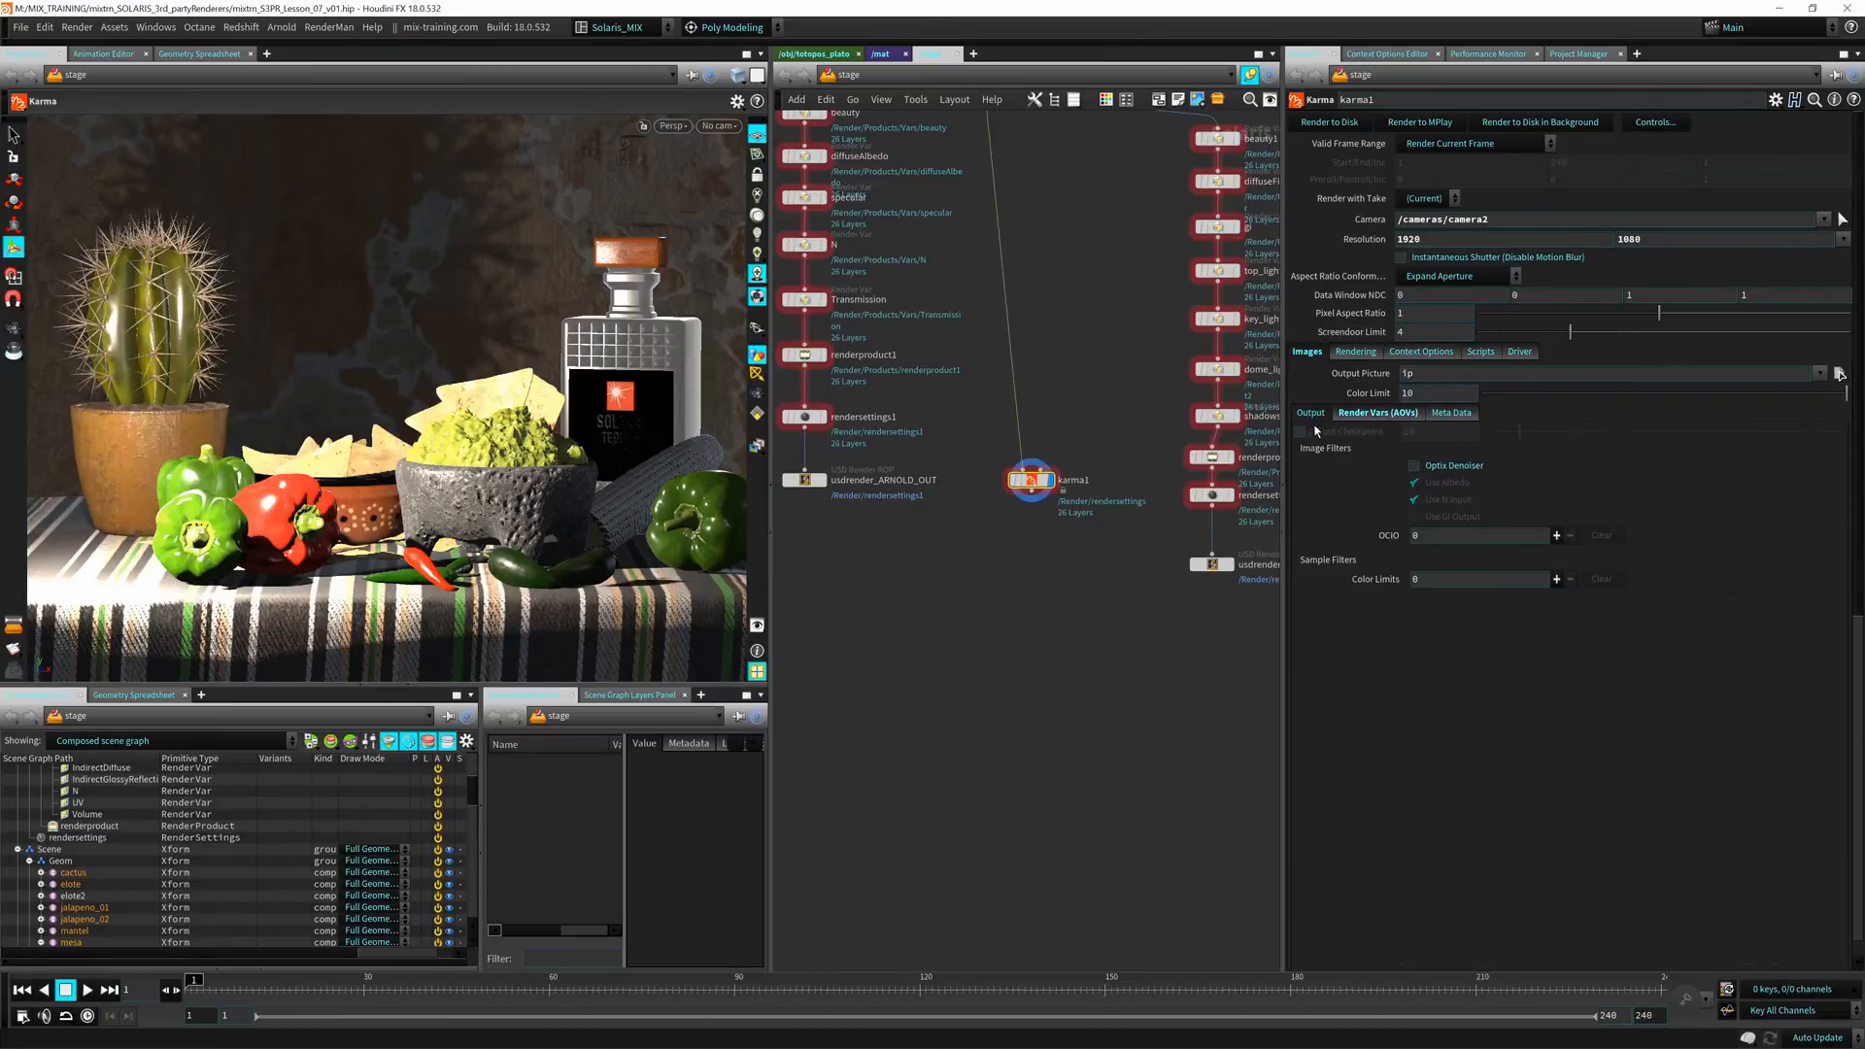
left_click(1356, 351)
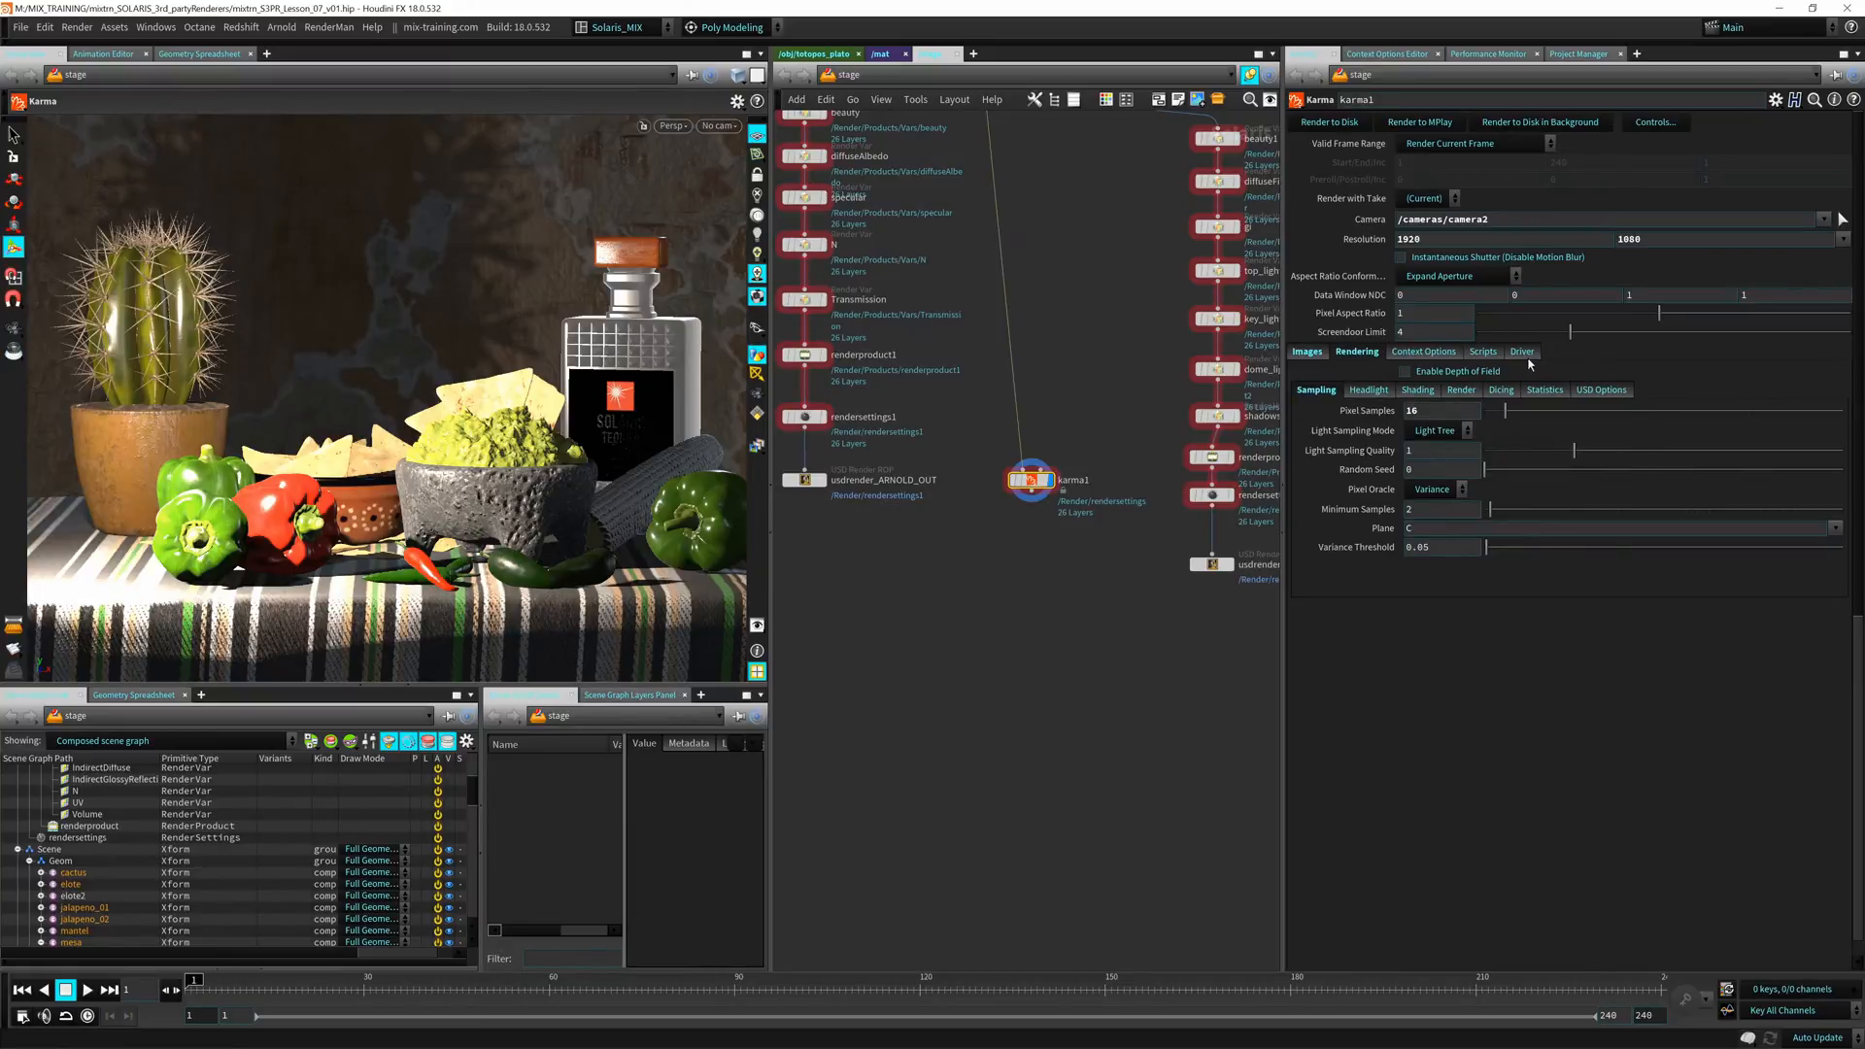
left_click(1430, 120)
left_click(1311, 353)
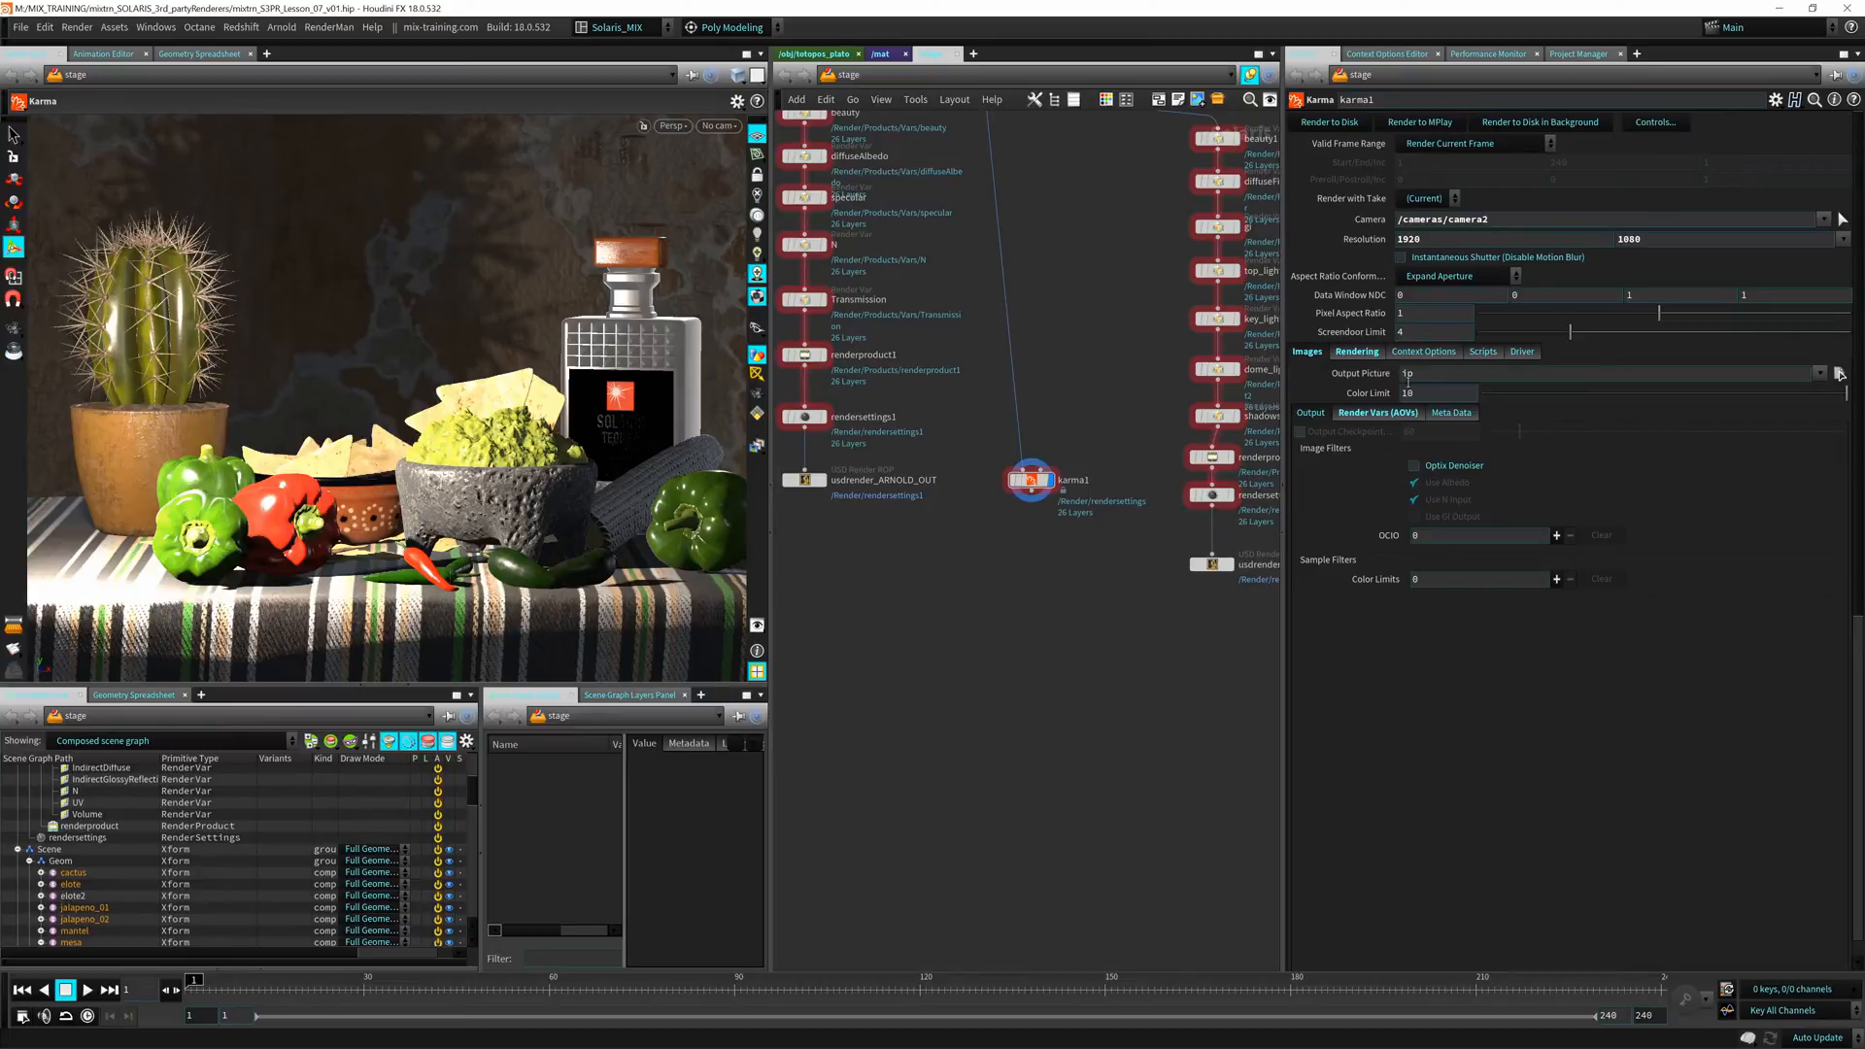
left_click_drag(1445, 380, 1403, 382)
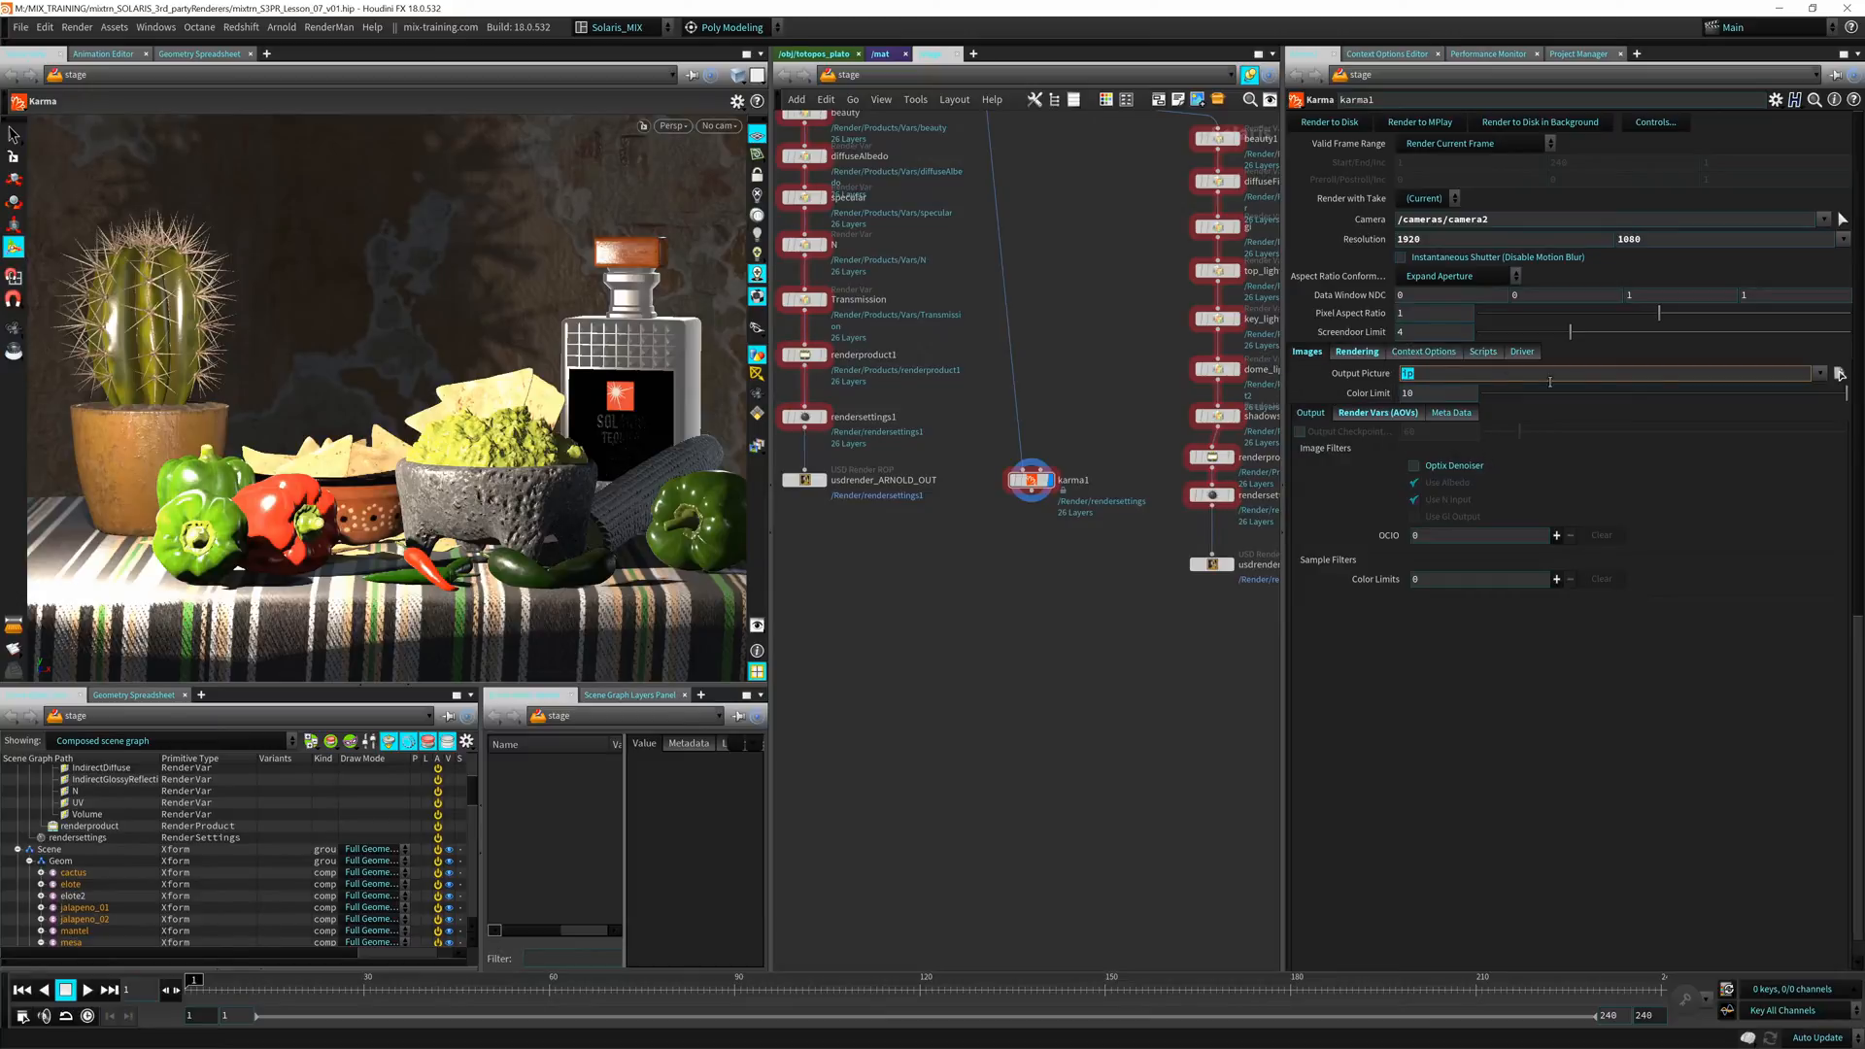
left_click(1818, 375)
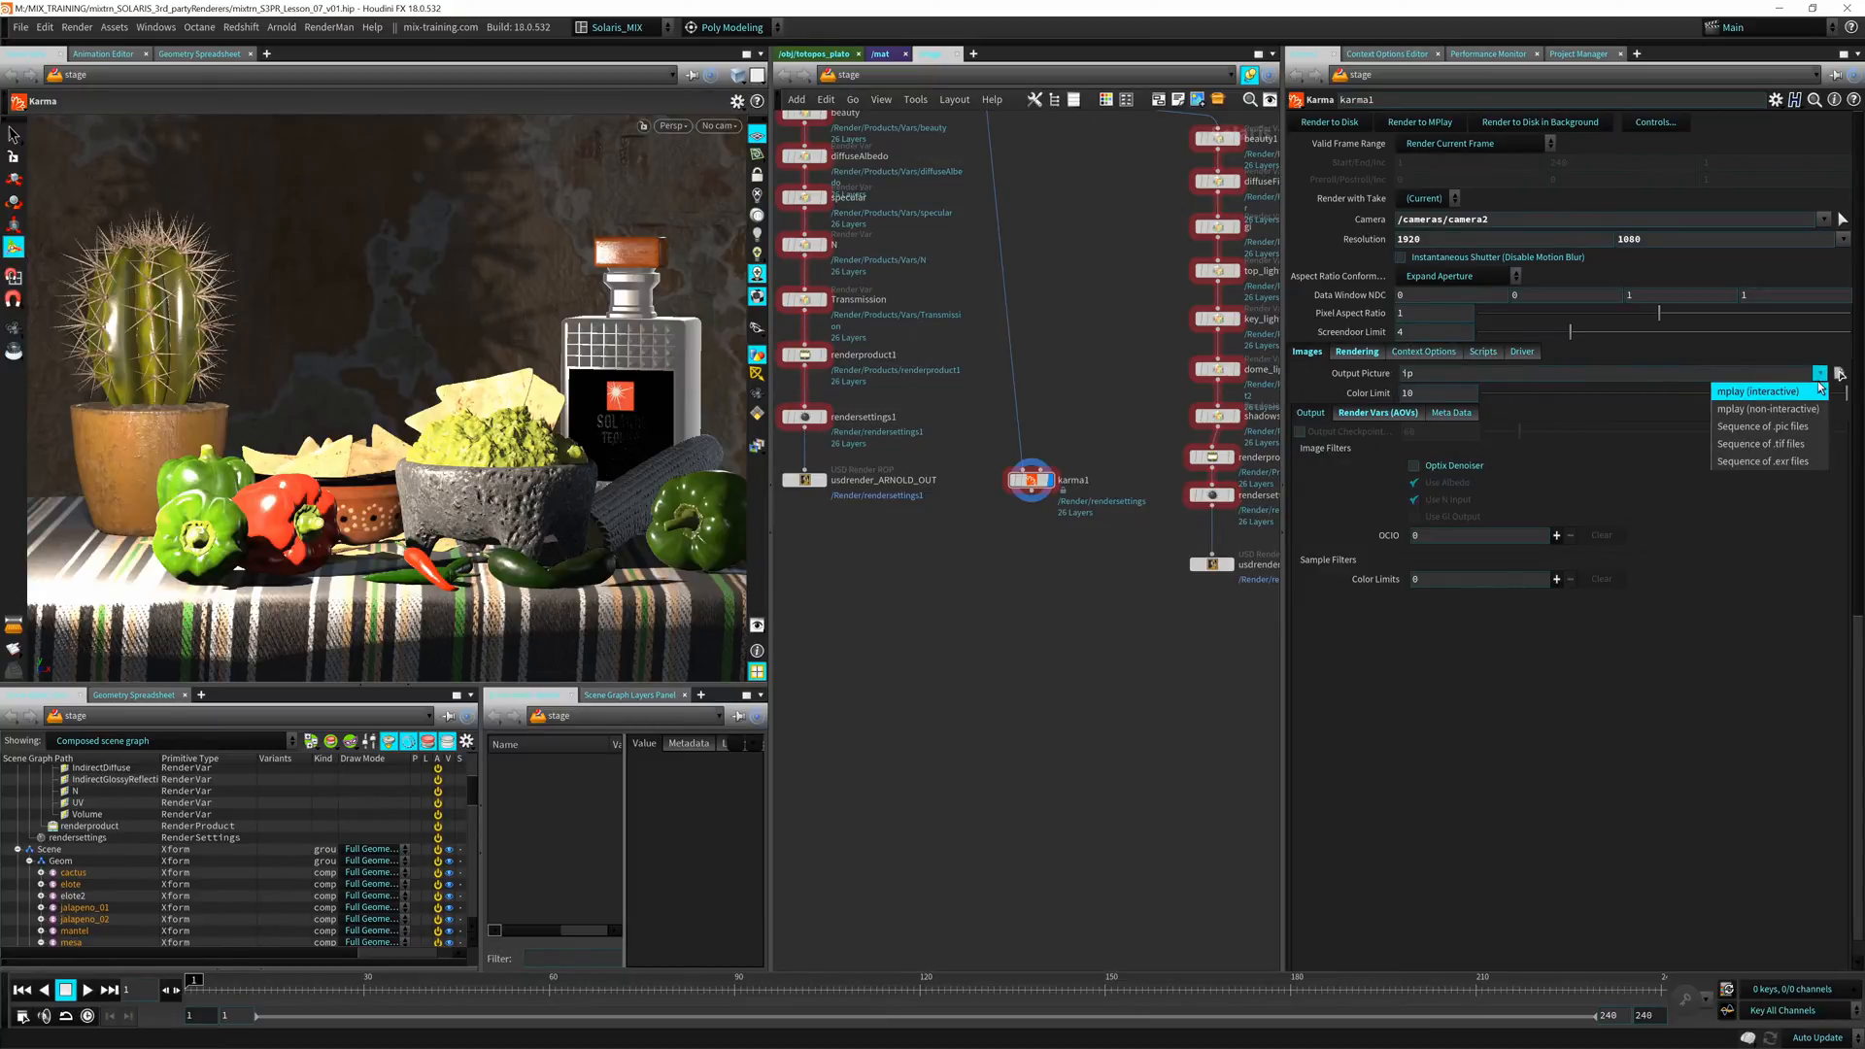
left_click(1762, 464)
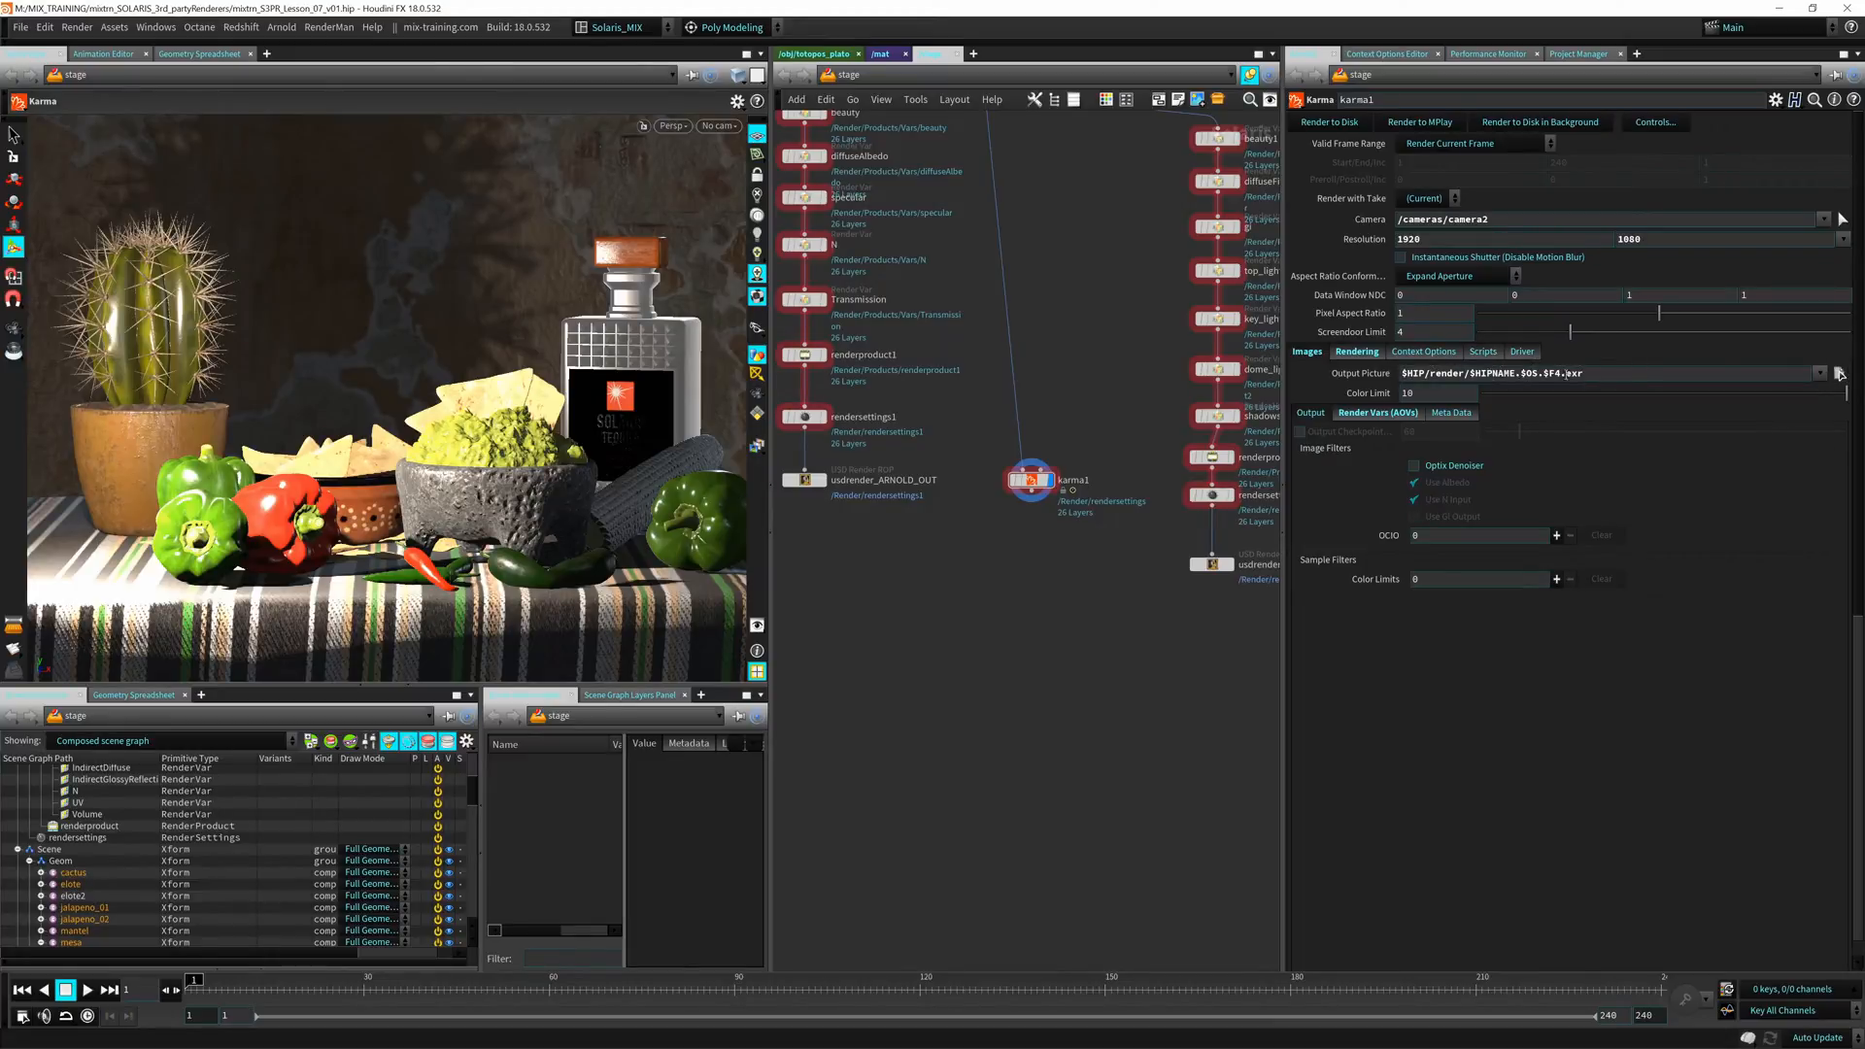
Examine the variables in the output picture path of karma1 and the full file path they resolve to
left_click(1630, 374)
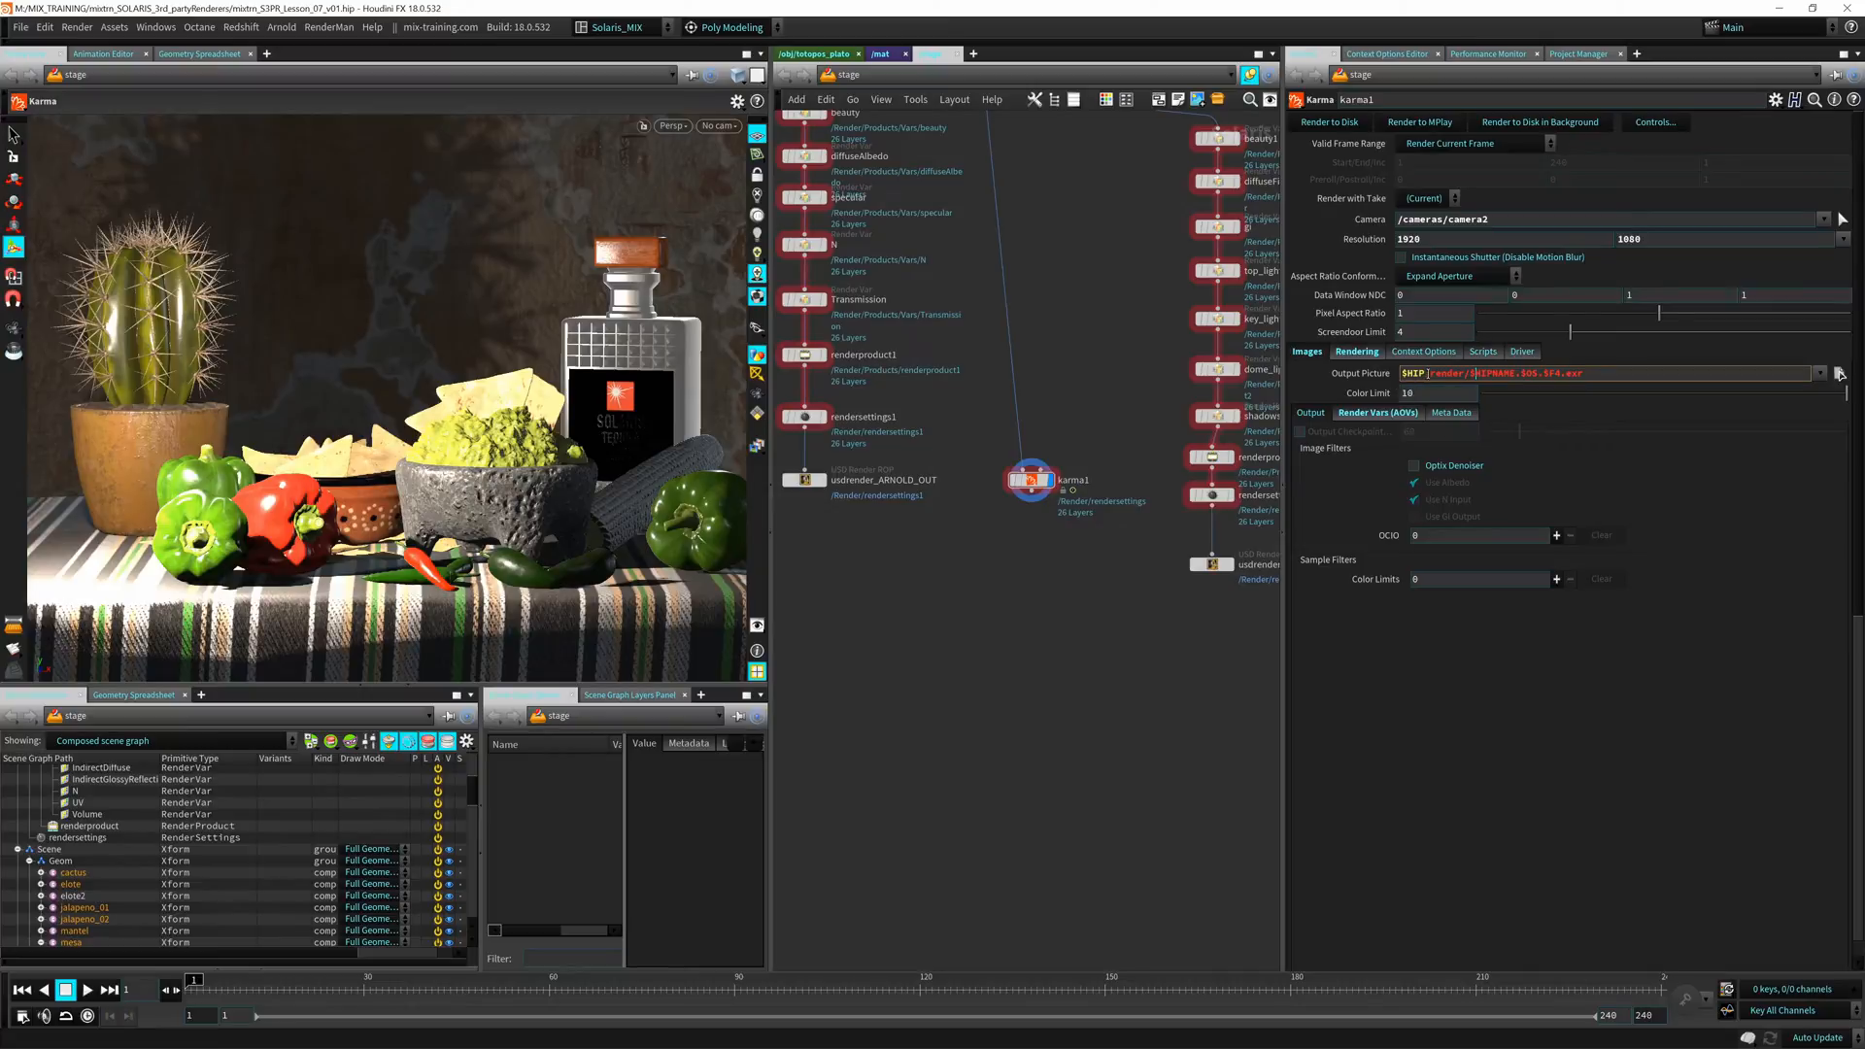
double_click(1422, 374)
left_click(1437, 374)
left_click_drag(1437, 375, 1586, 374)
left_click_drag(1282, 400, 976, 373)
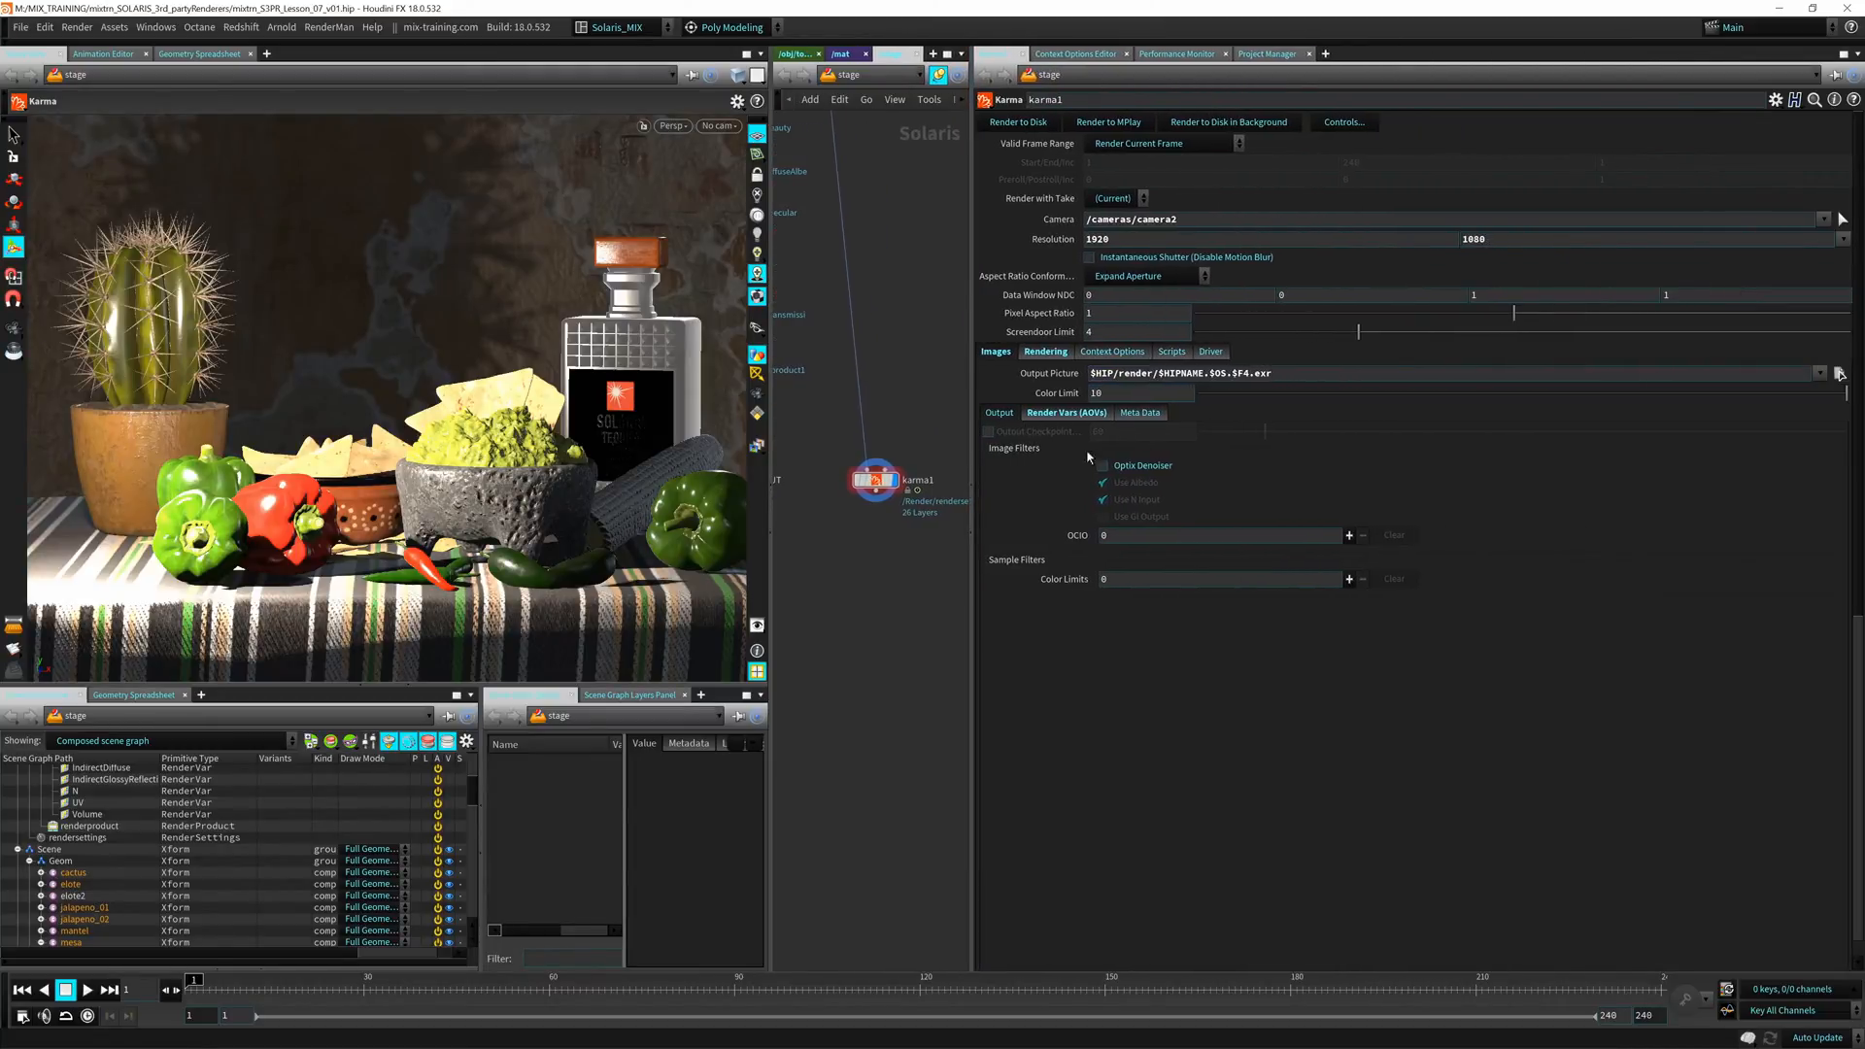
left_click(1073, 373)
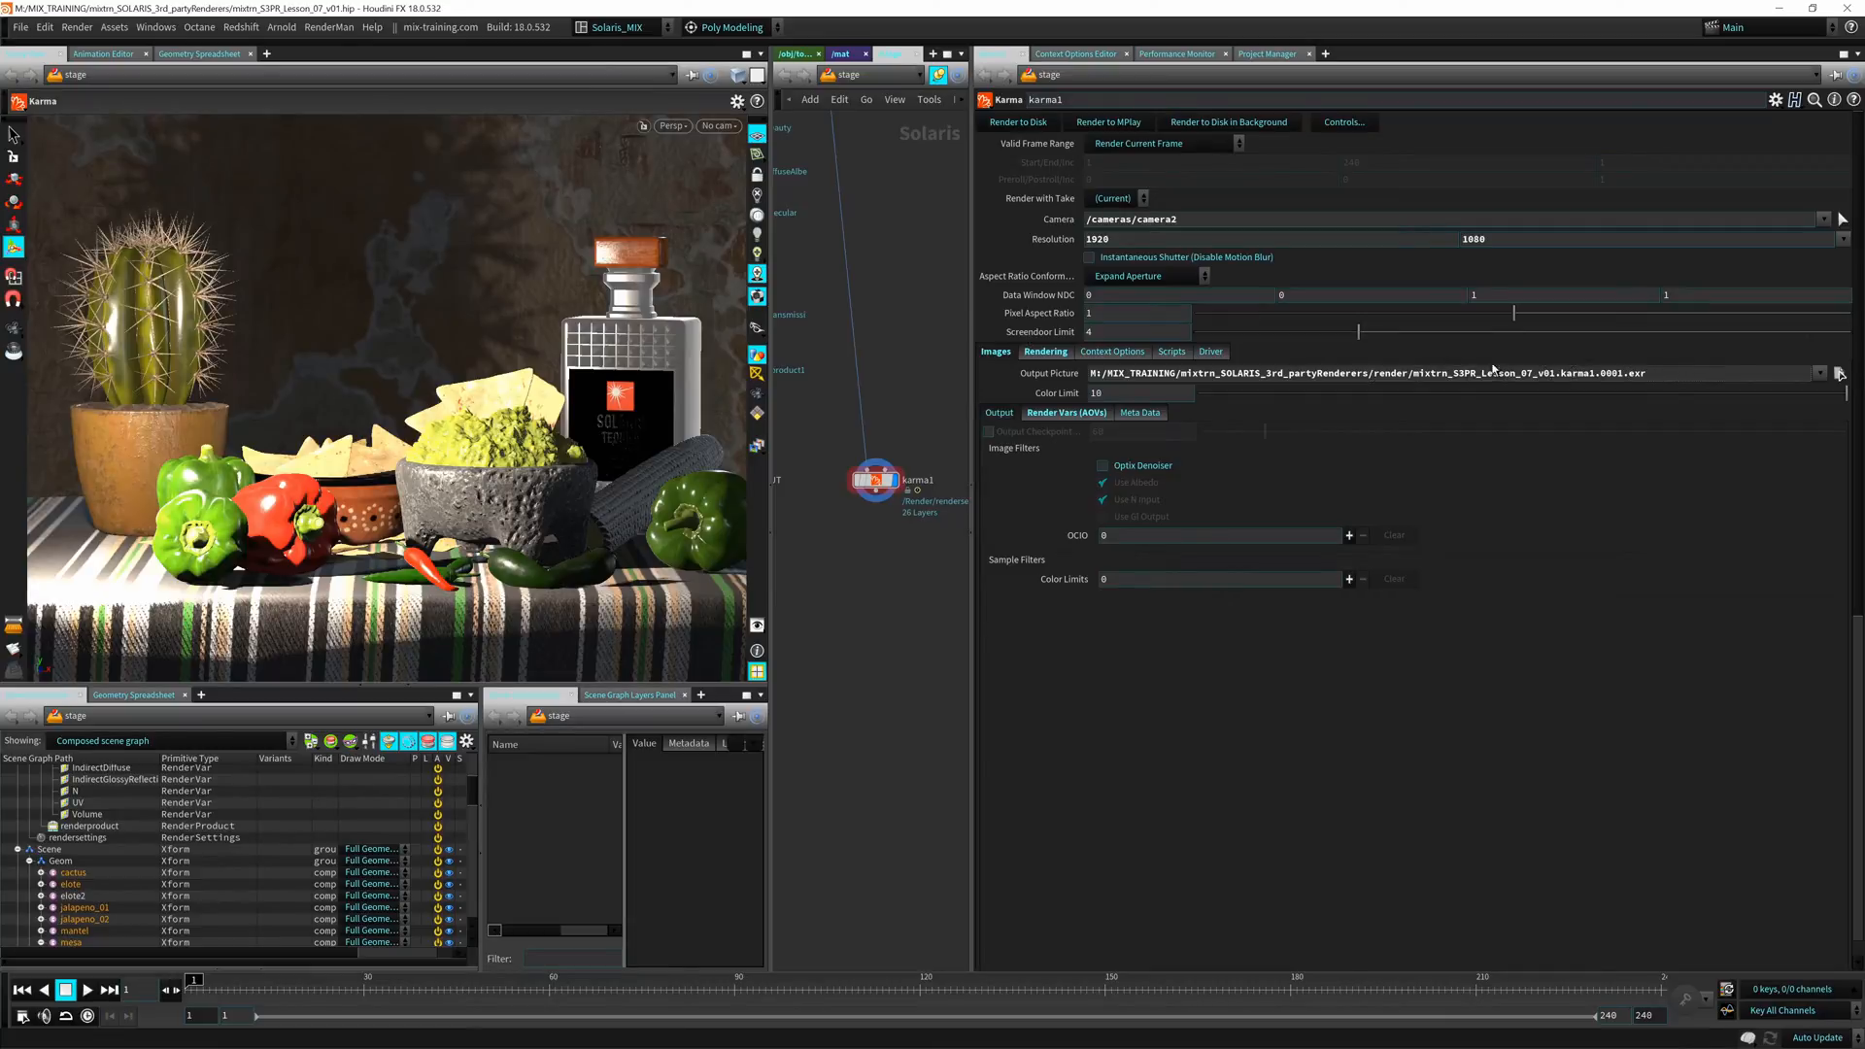
left_click(1074, 373)
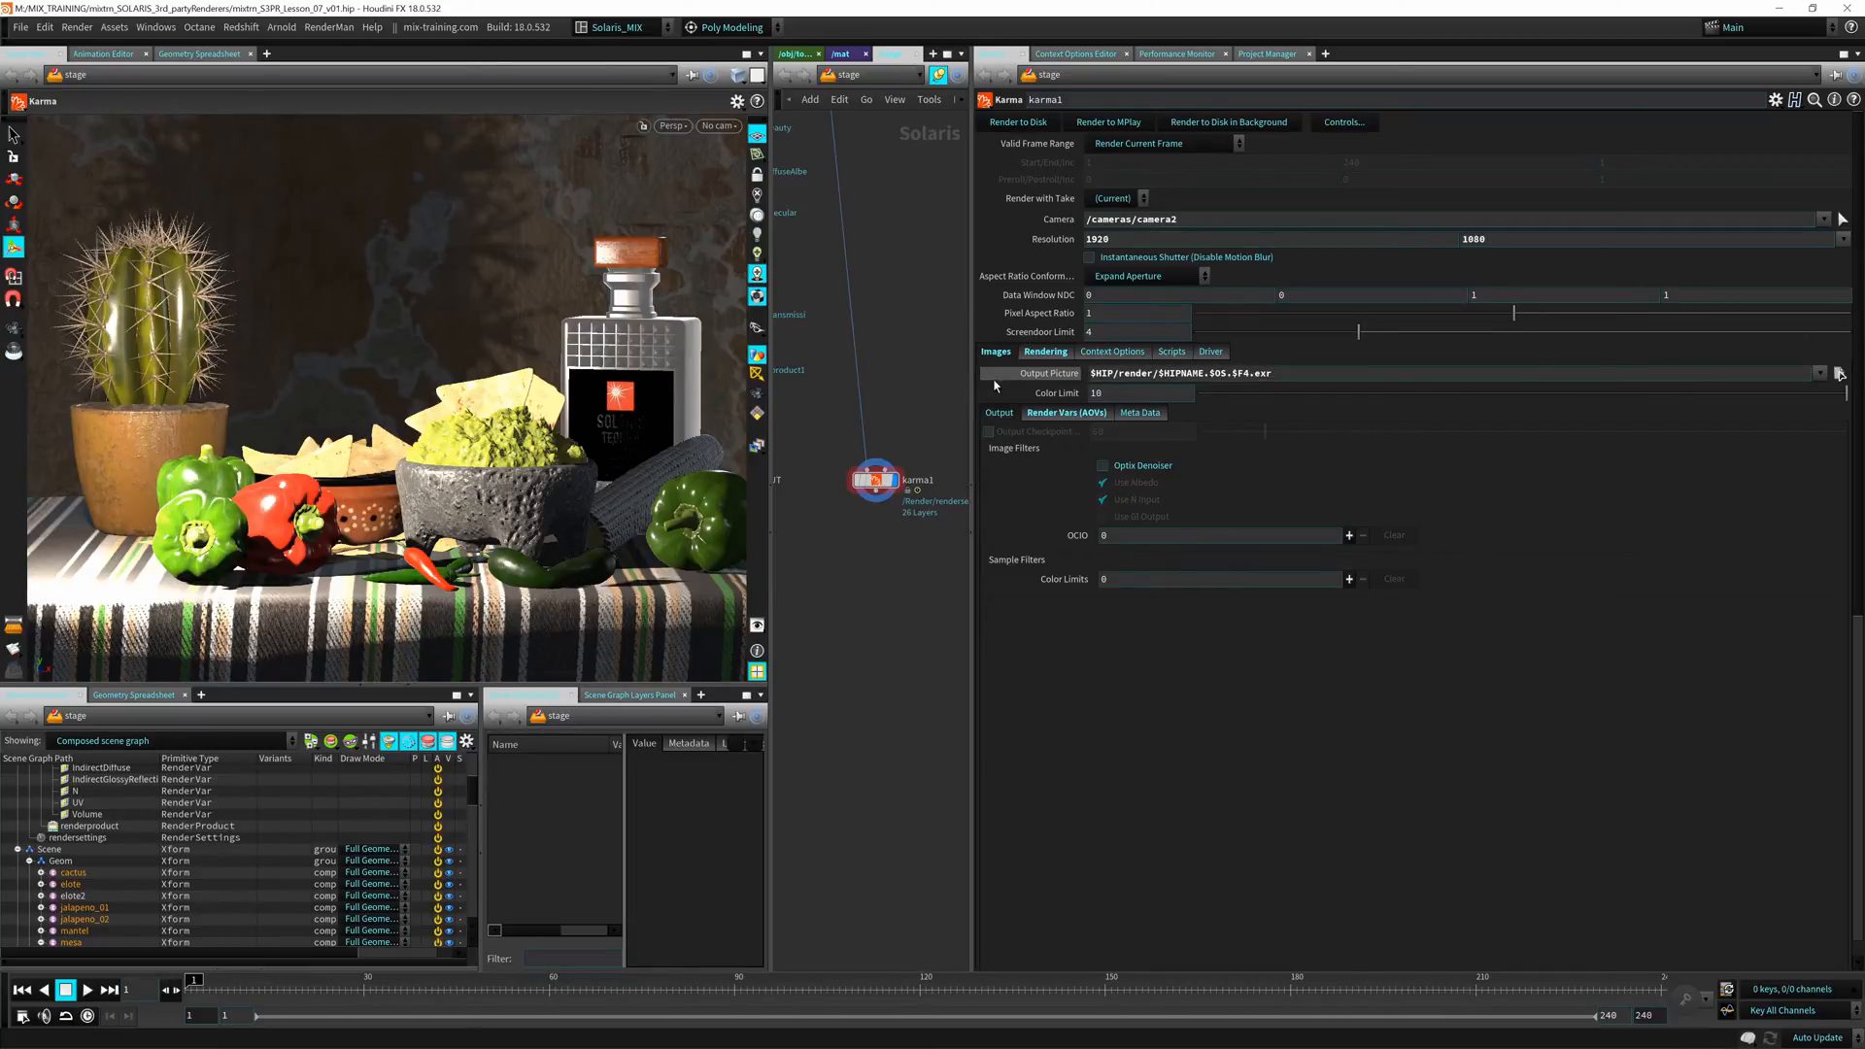
left_click_drag(969, 389, 1163, 388)
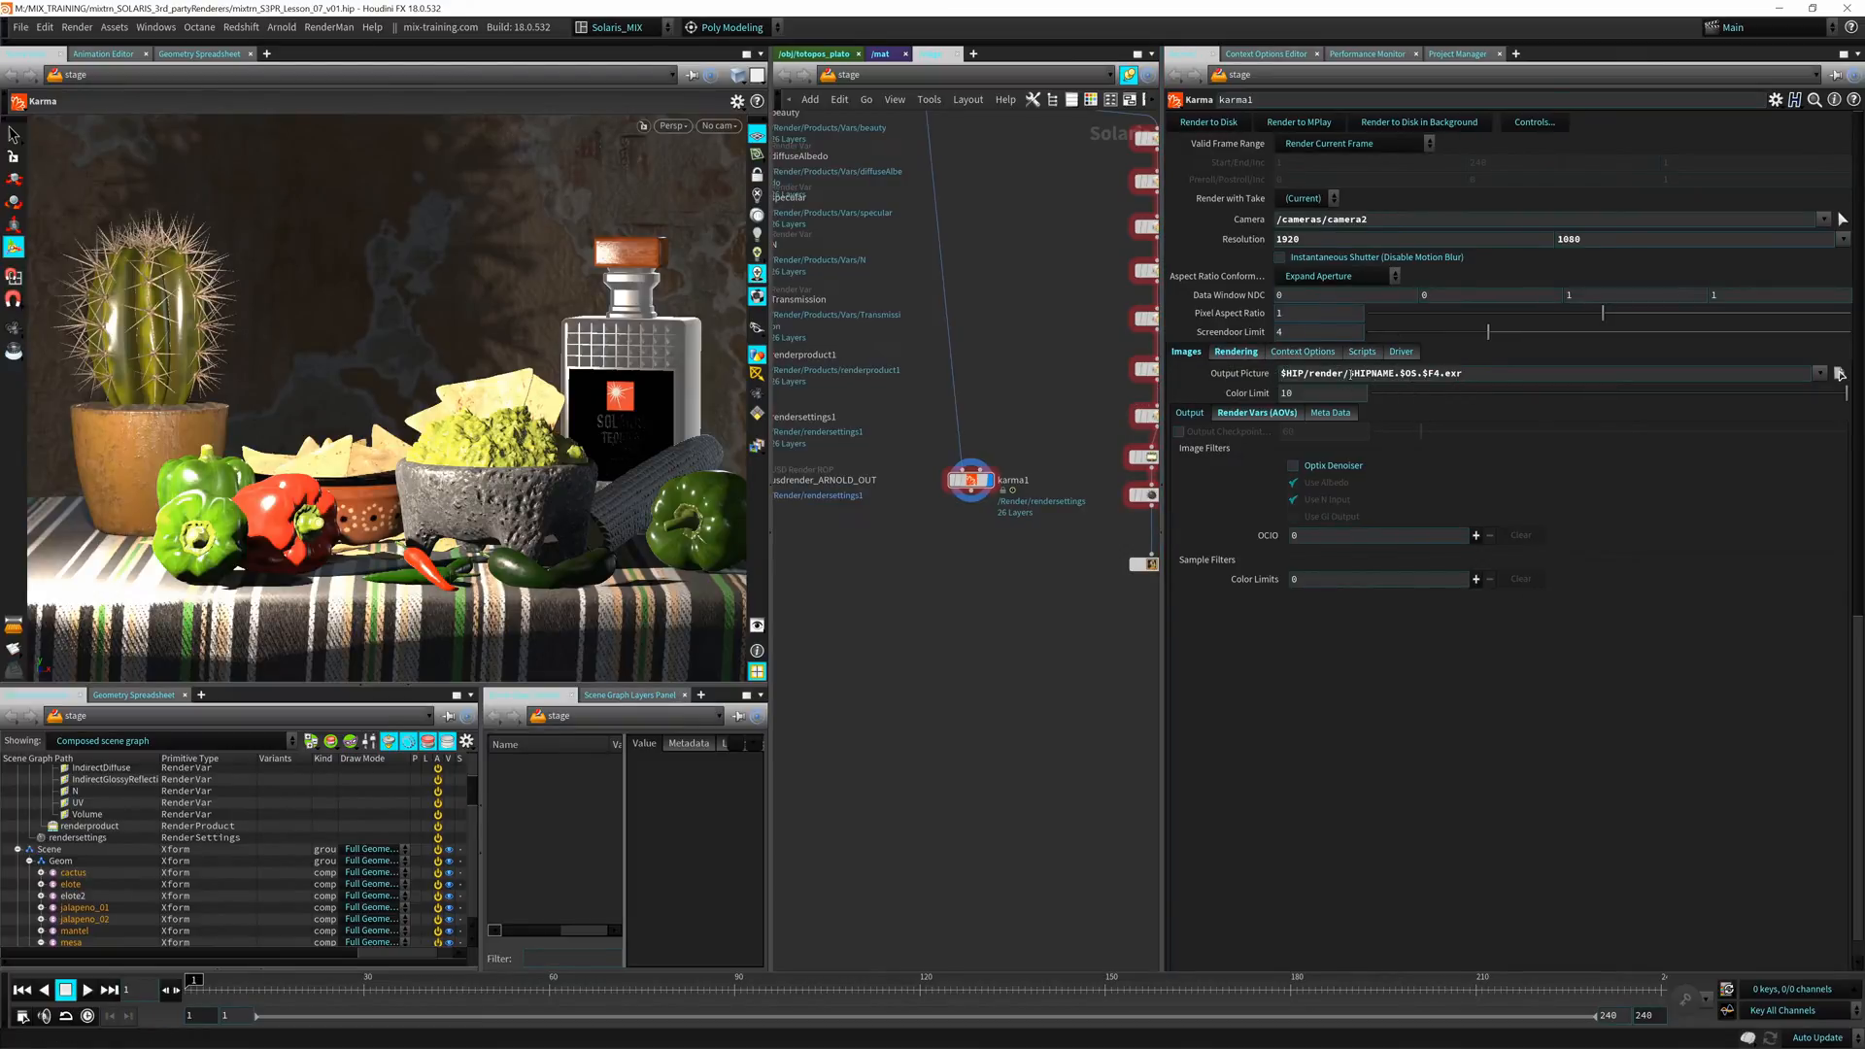
Replace the file name part of the output picture path with seq_01/Karma_shot2, a frame number placeholder and the .exr extension
left_click_drag(1352, 374, 1463, 375)
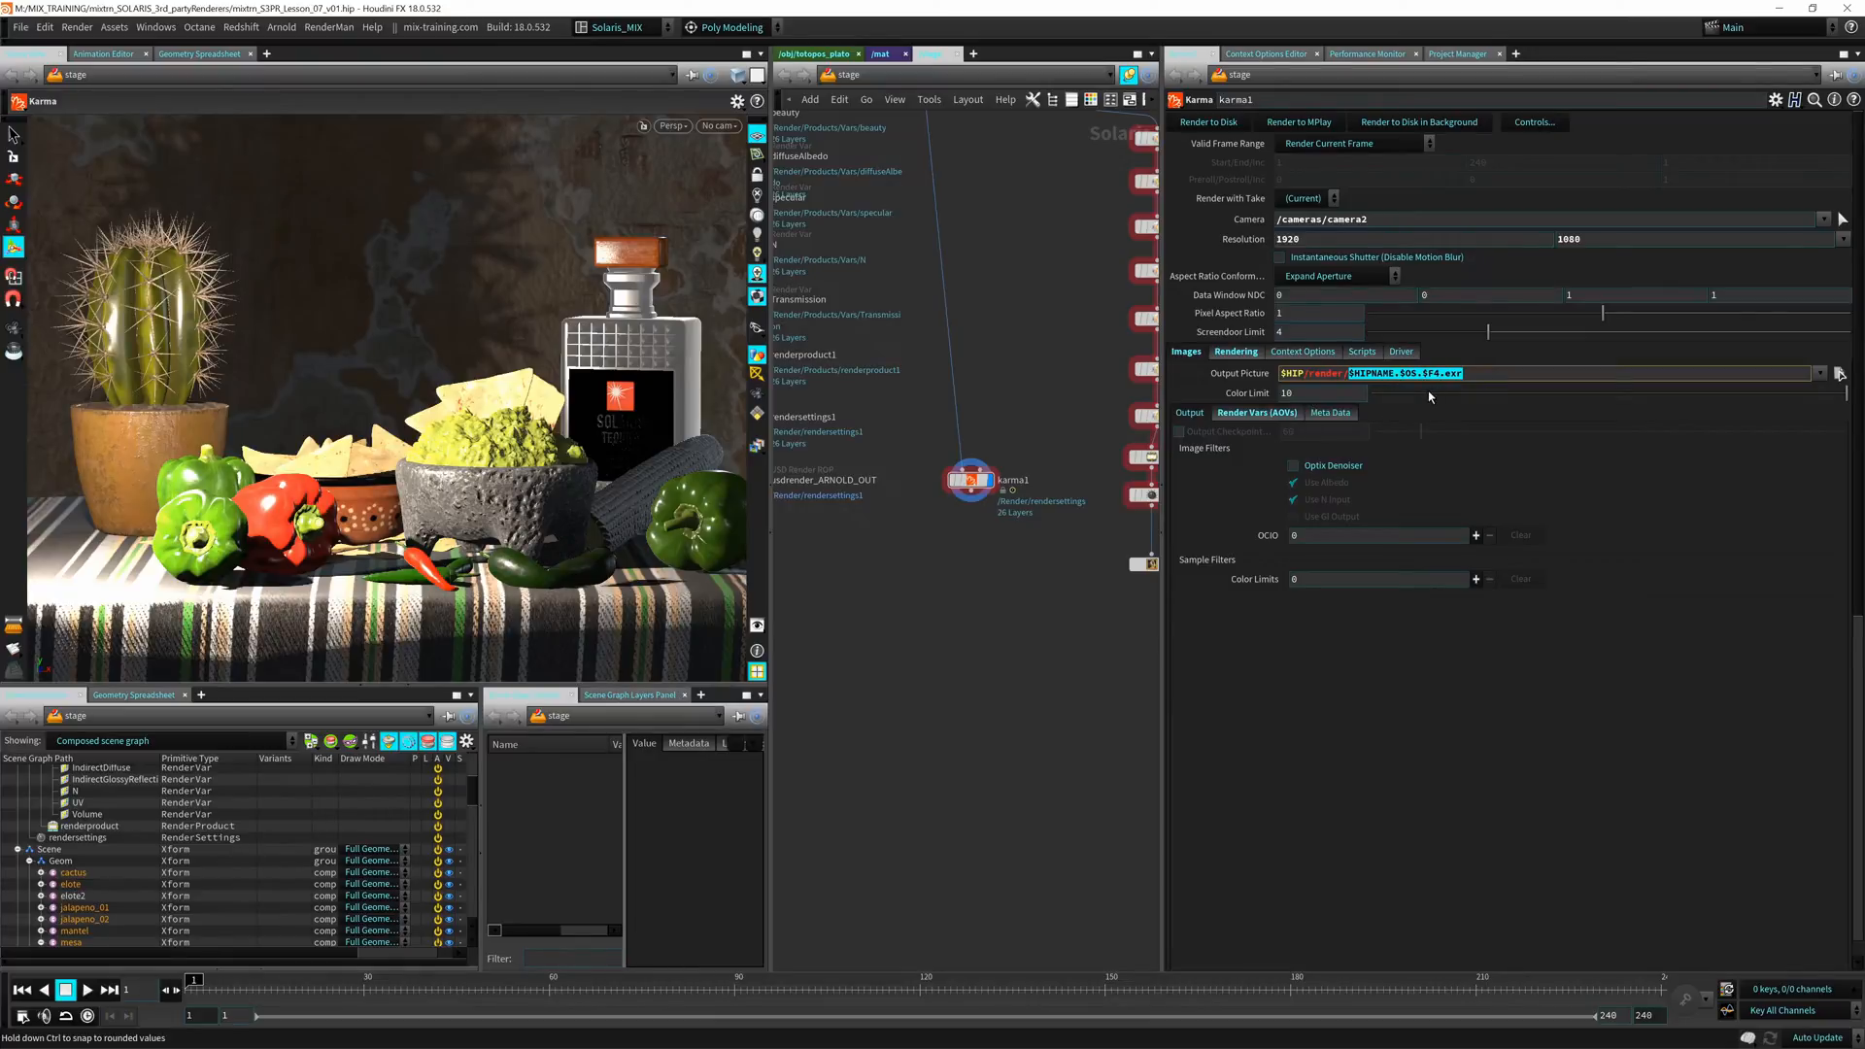
type("test")
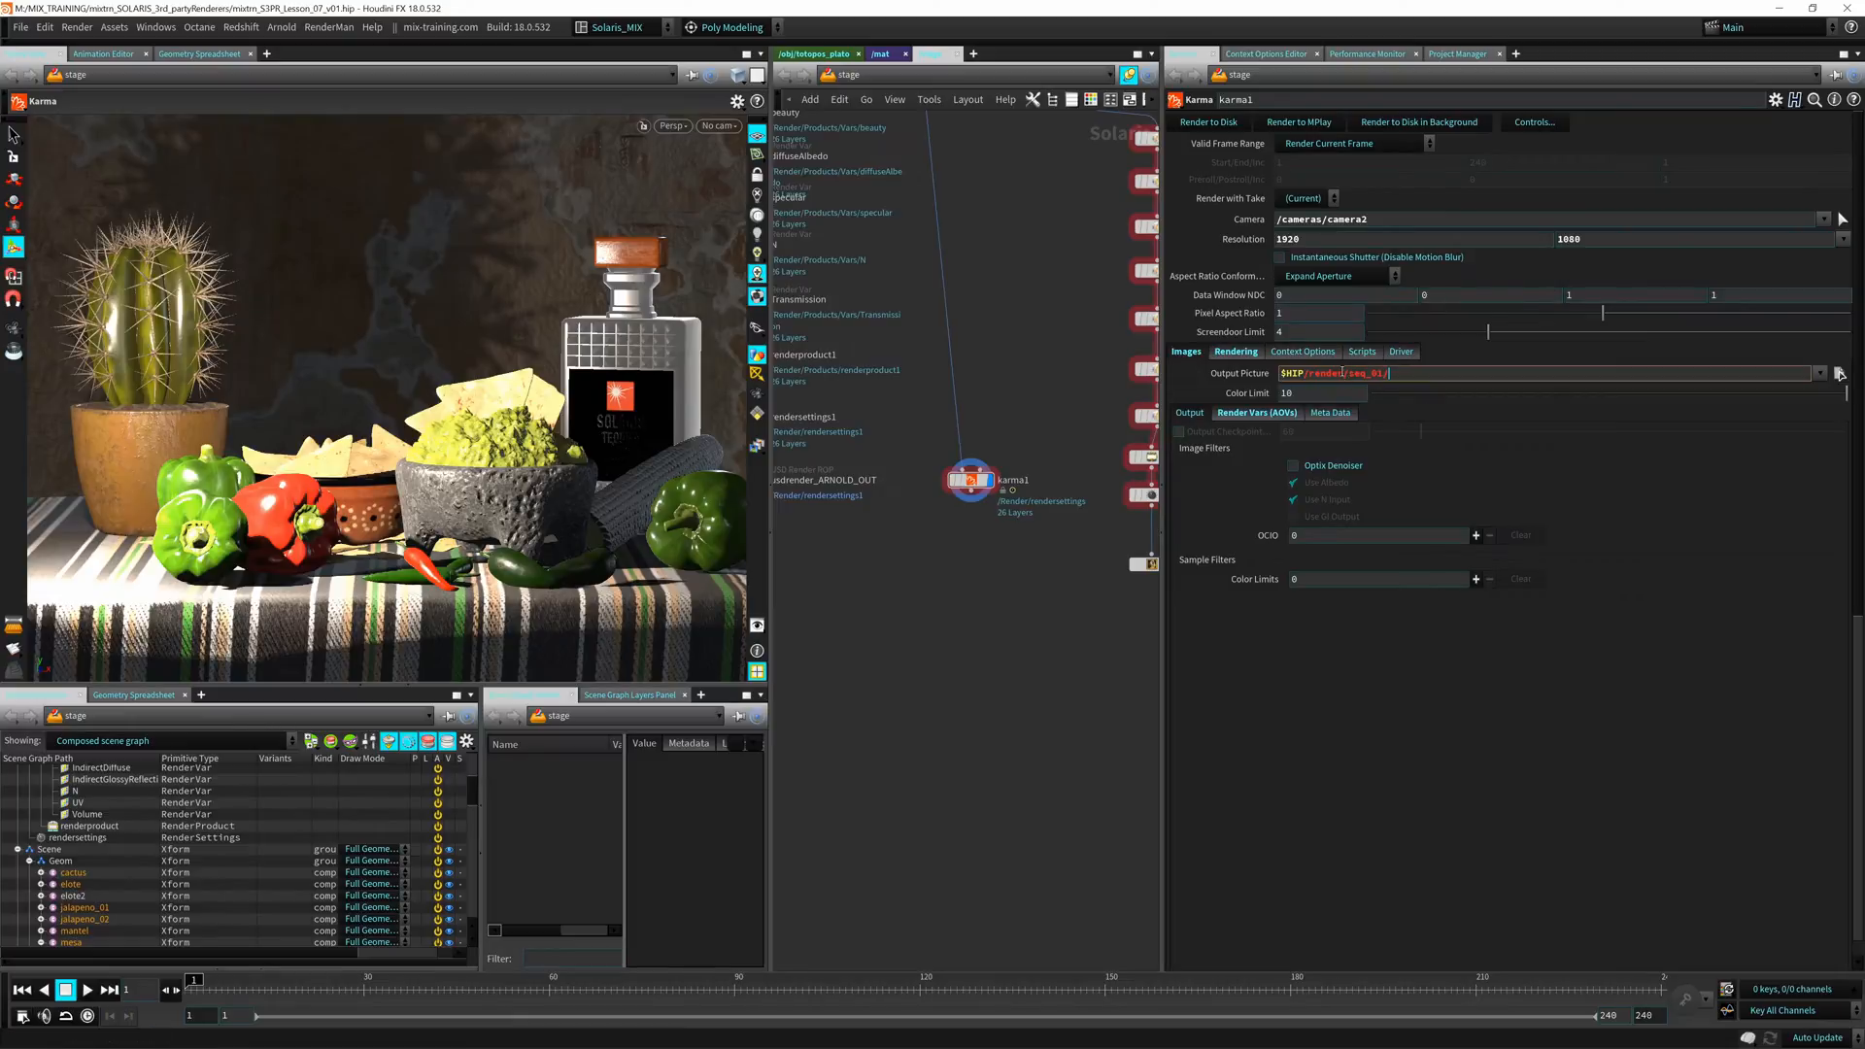
type("/")
type("rma")
type("_re")
type("h")
type("ot2")
type(".")
type("#####")
type(".er")
Replace the frame number placeholder in the output picture file name with the four-digit frame variable $F4
double_click(1477, 373)
type("$F40000")
key("BackSpace")
key("BackSpace")
key("BackSpace")
type("$")
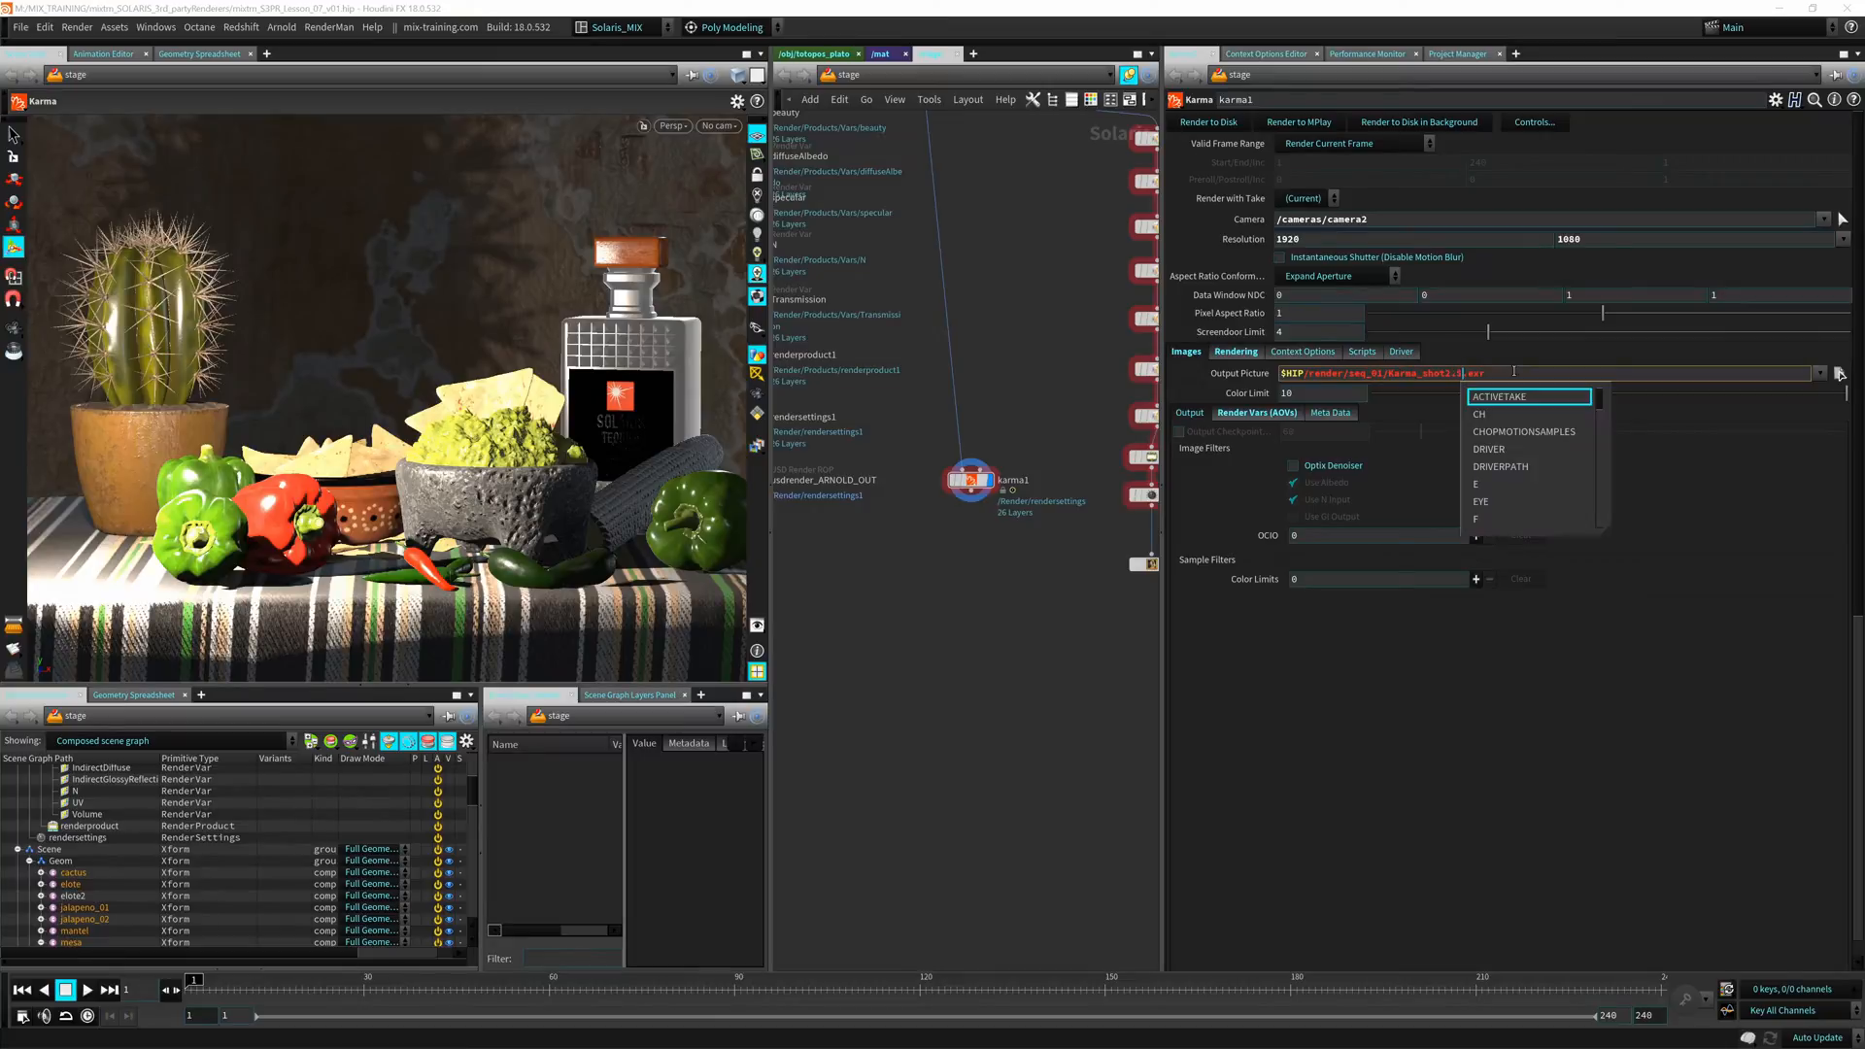
type("F")
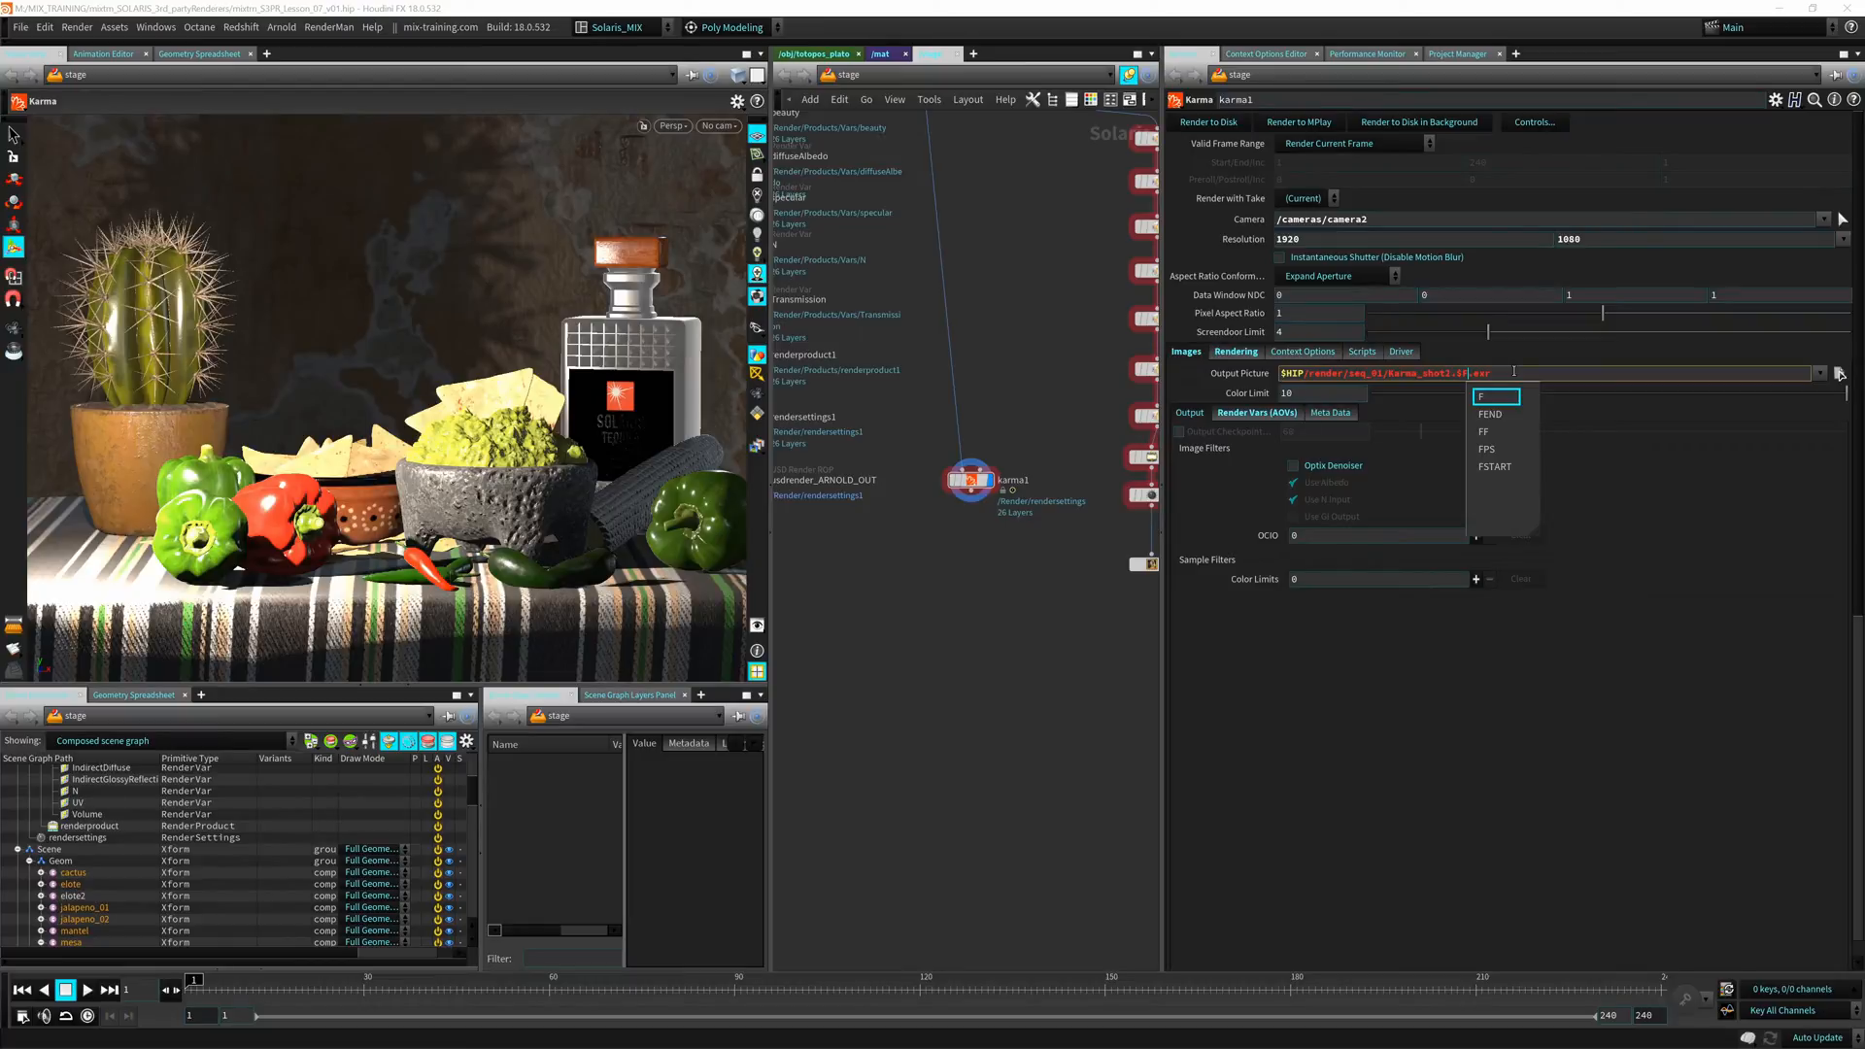
type("6")
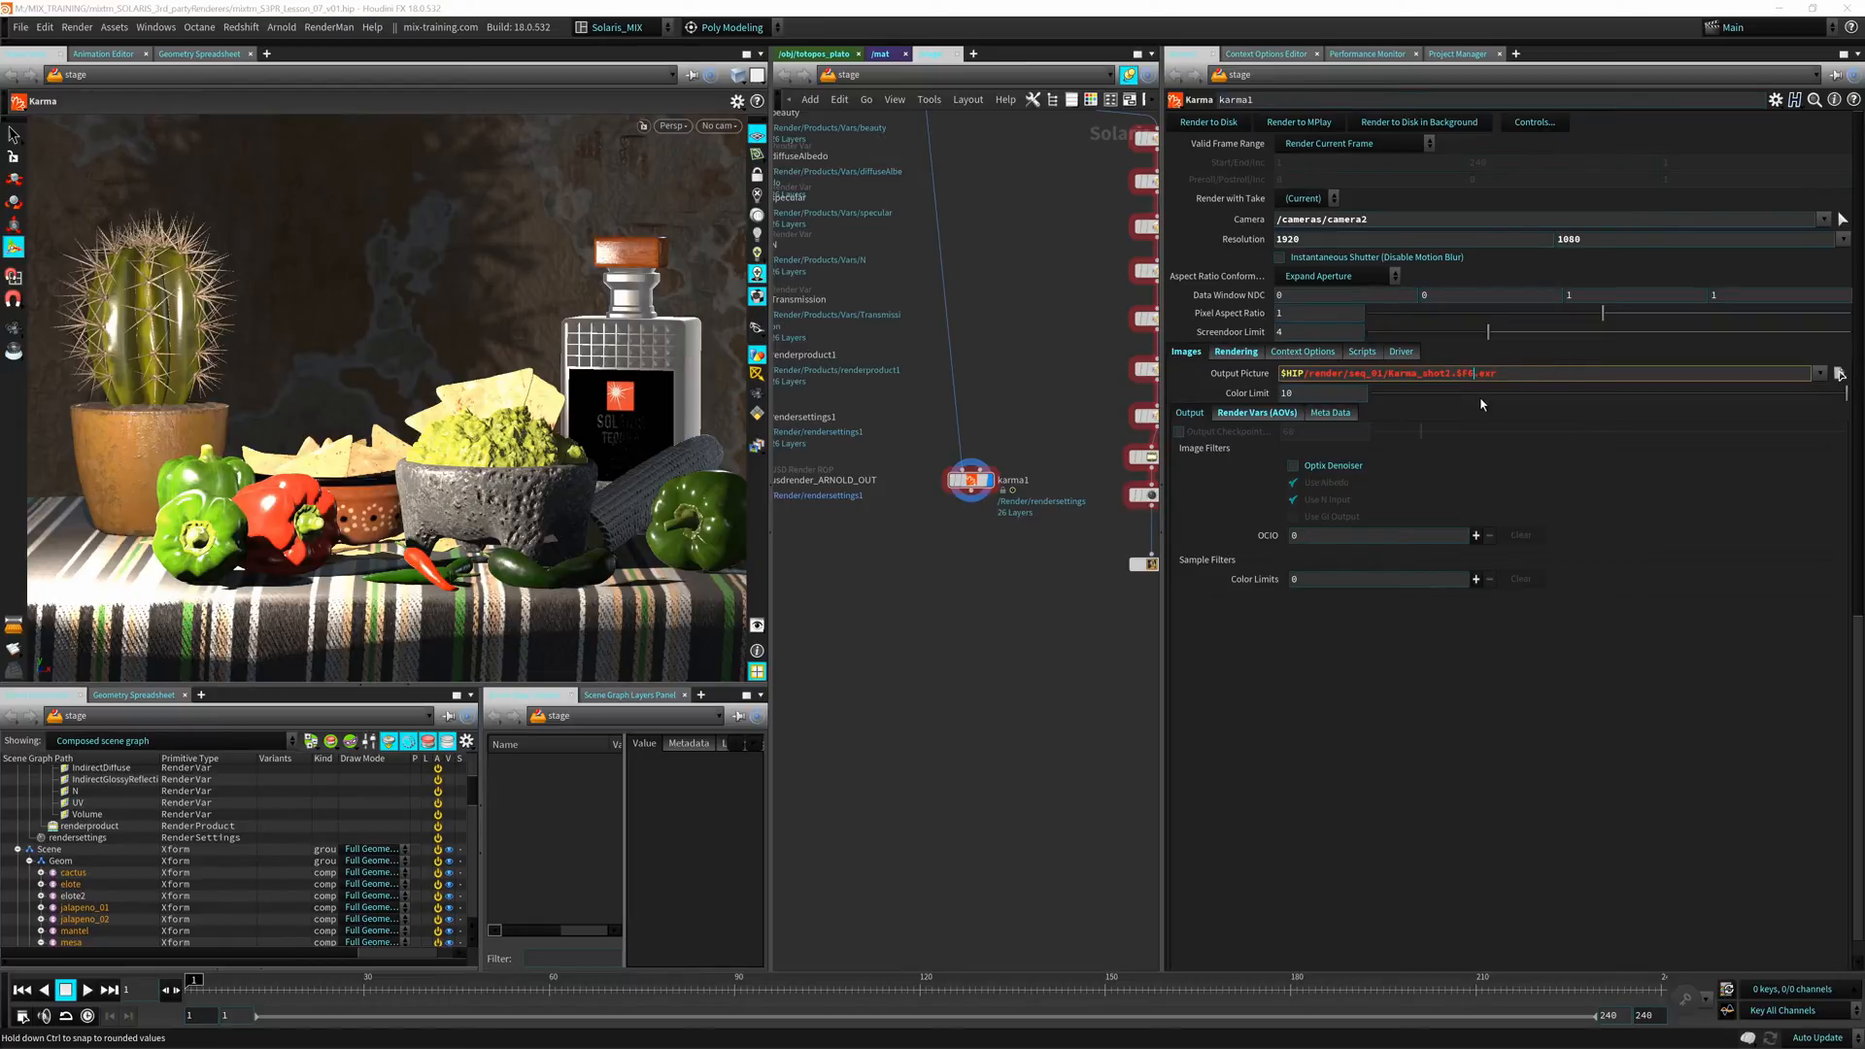
key("BackSpace")
type("4")
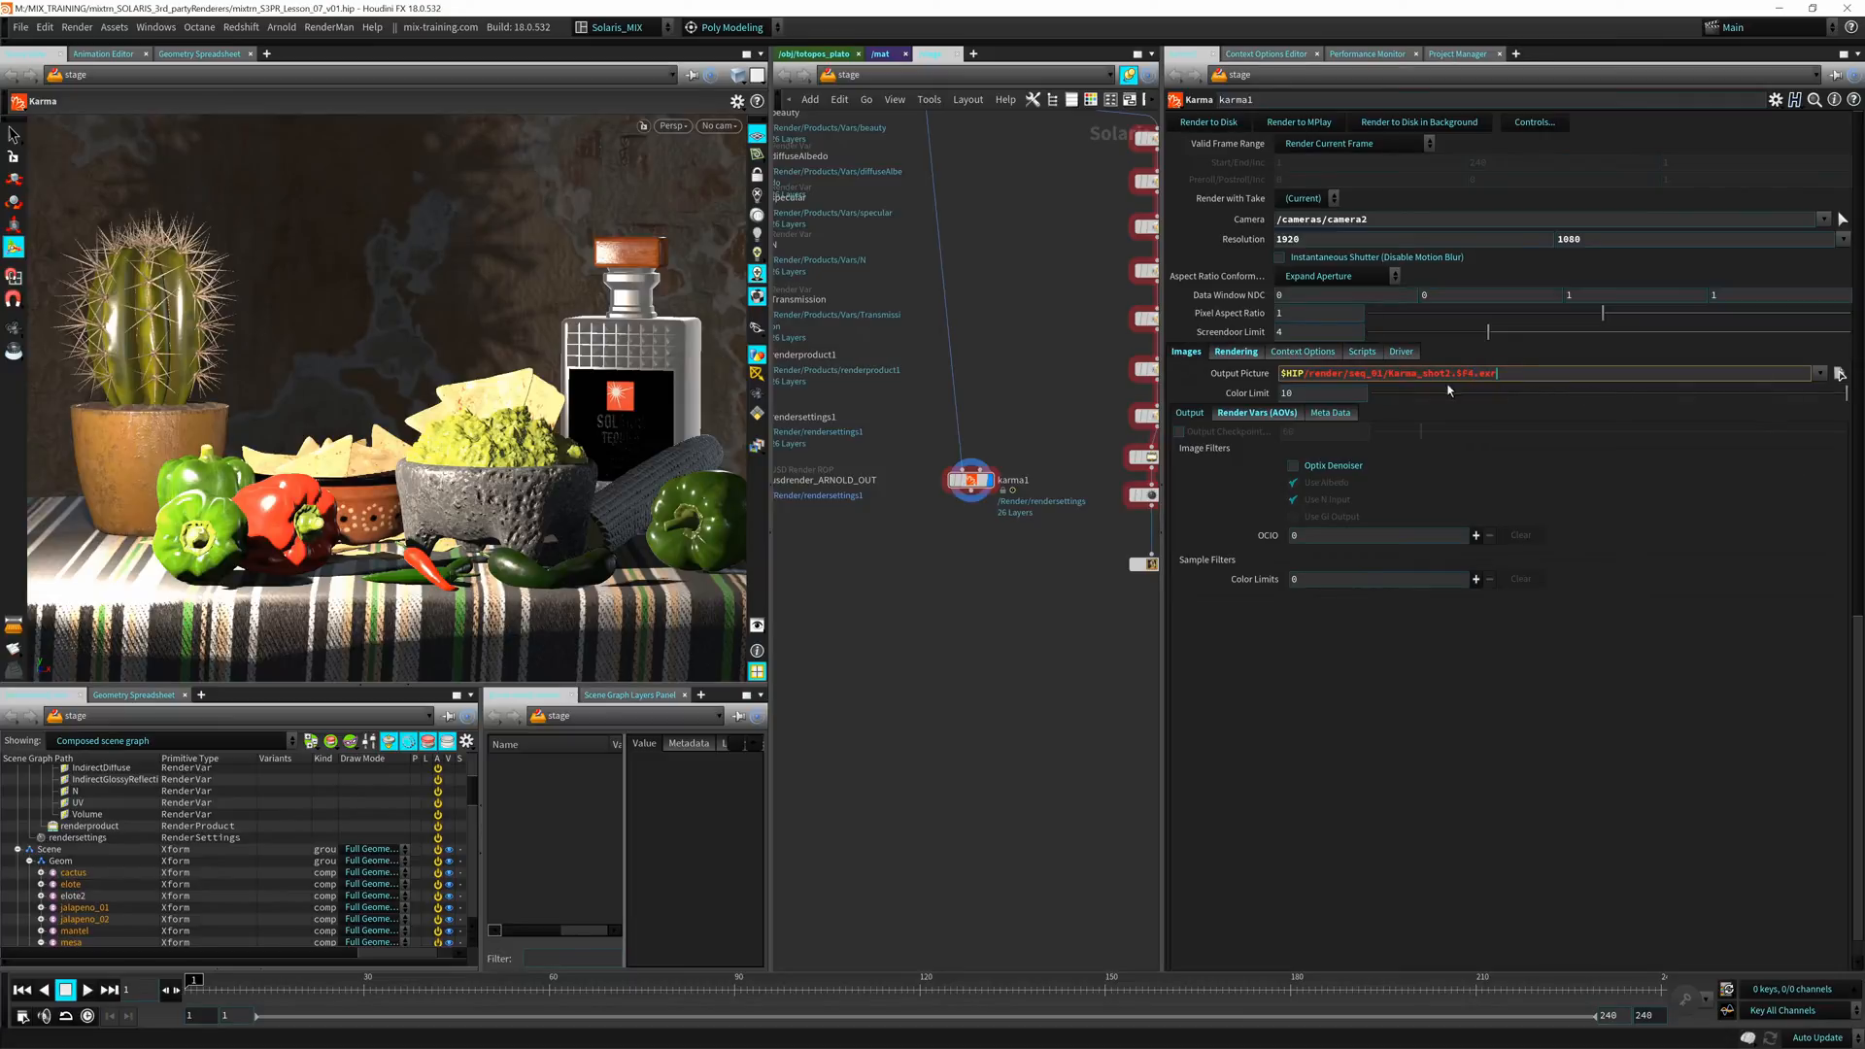
left_click_drag(1456, 373, 1482, 374)
key("Return")
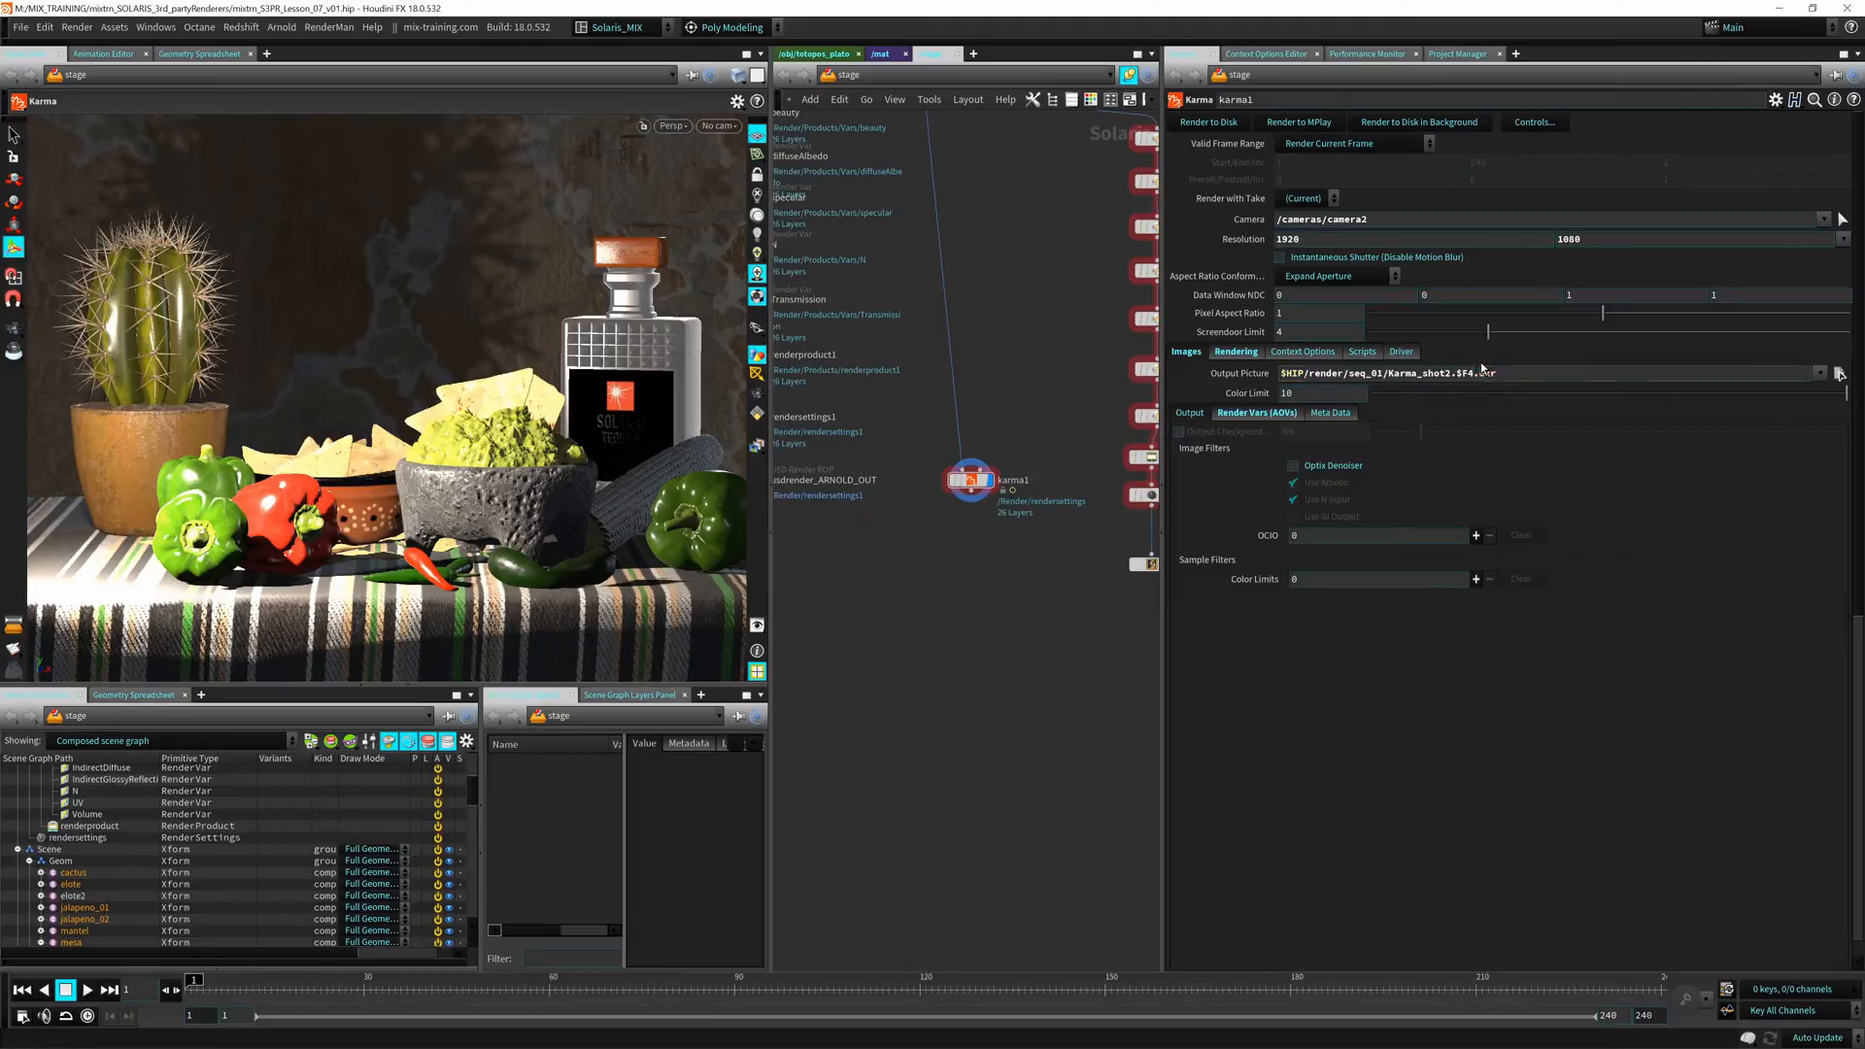
Re-enter the frame variable's padding of 4 so the output picture path reads $HIP/render/seq_01/Karma_shot2.$F4.exr
left_click_drag(1457, 373, 1470, 374)
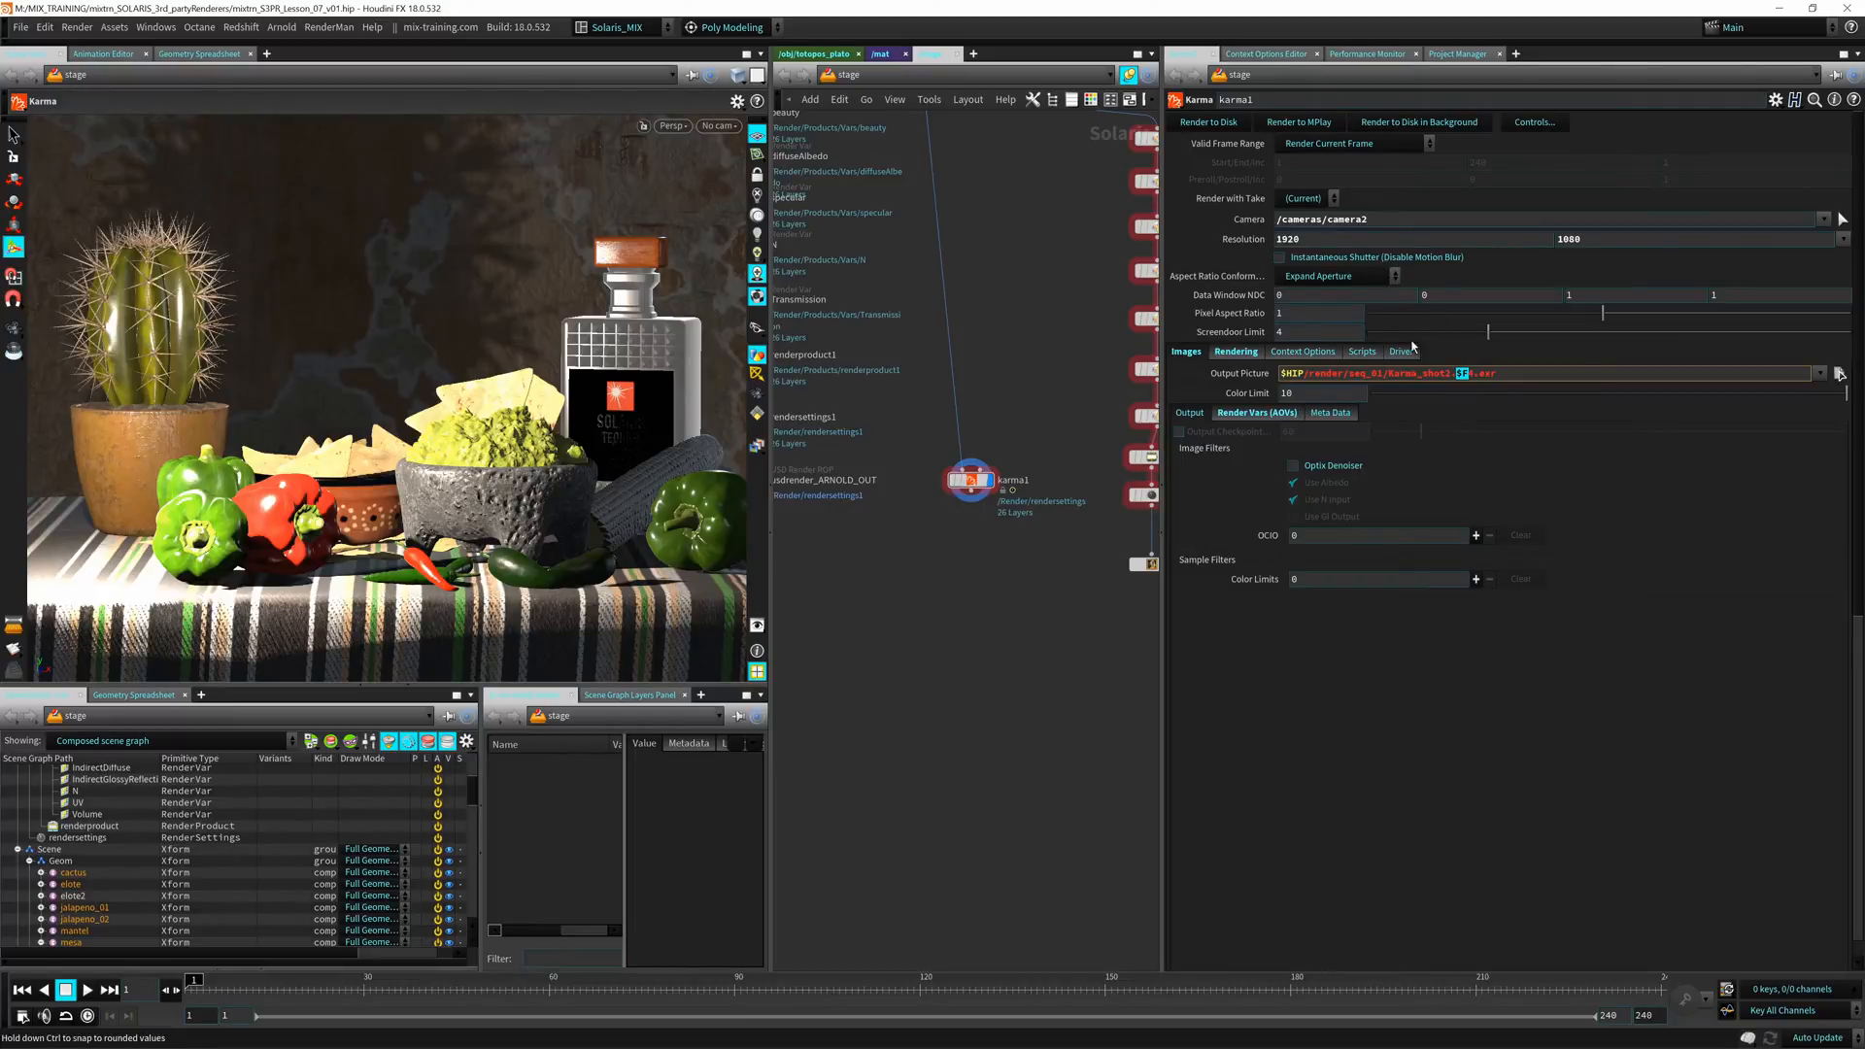
left_click(1513, 379)
left_click_drag(1457, 374, 1476, 374)
key("Right")
key("Right")
type("4")
key("Return")
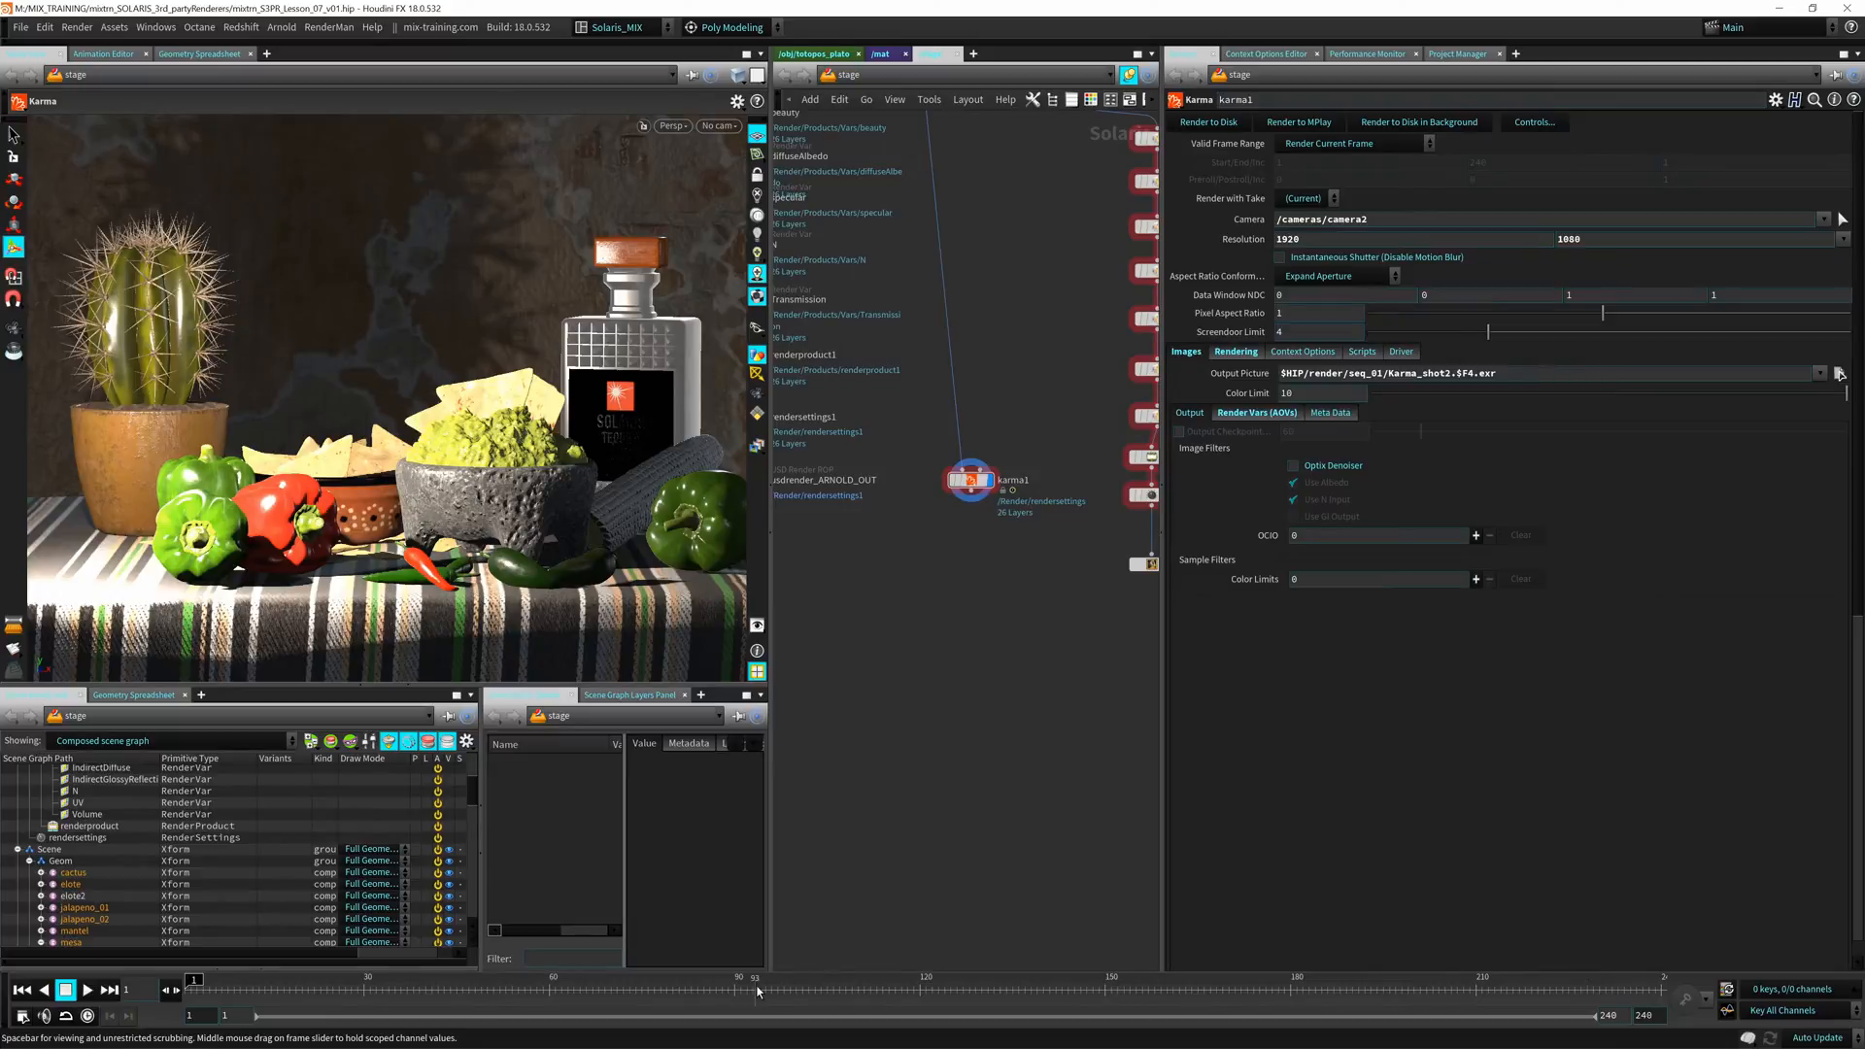
Choose Render Current Frame as the valid frame range of the karma1 node
key("h")
middle_click_drag(911, 705, 1033, 492)
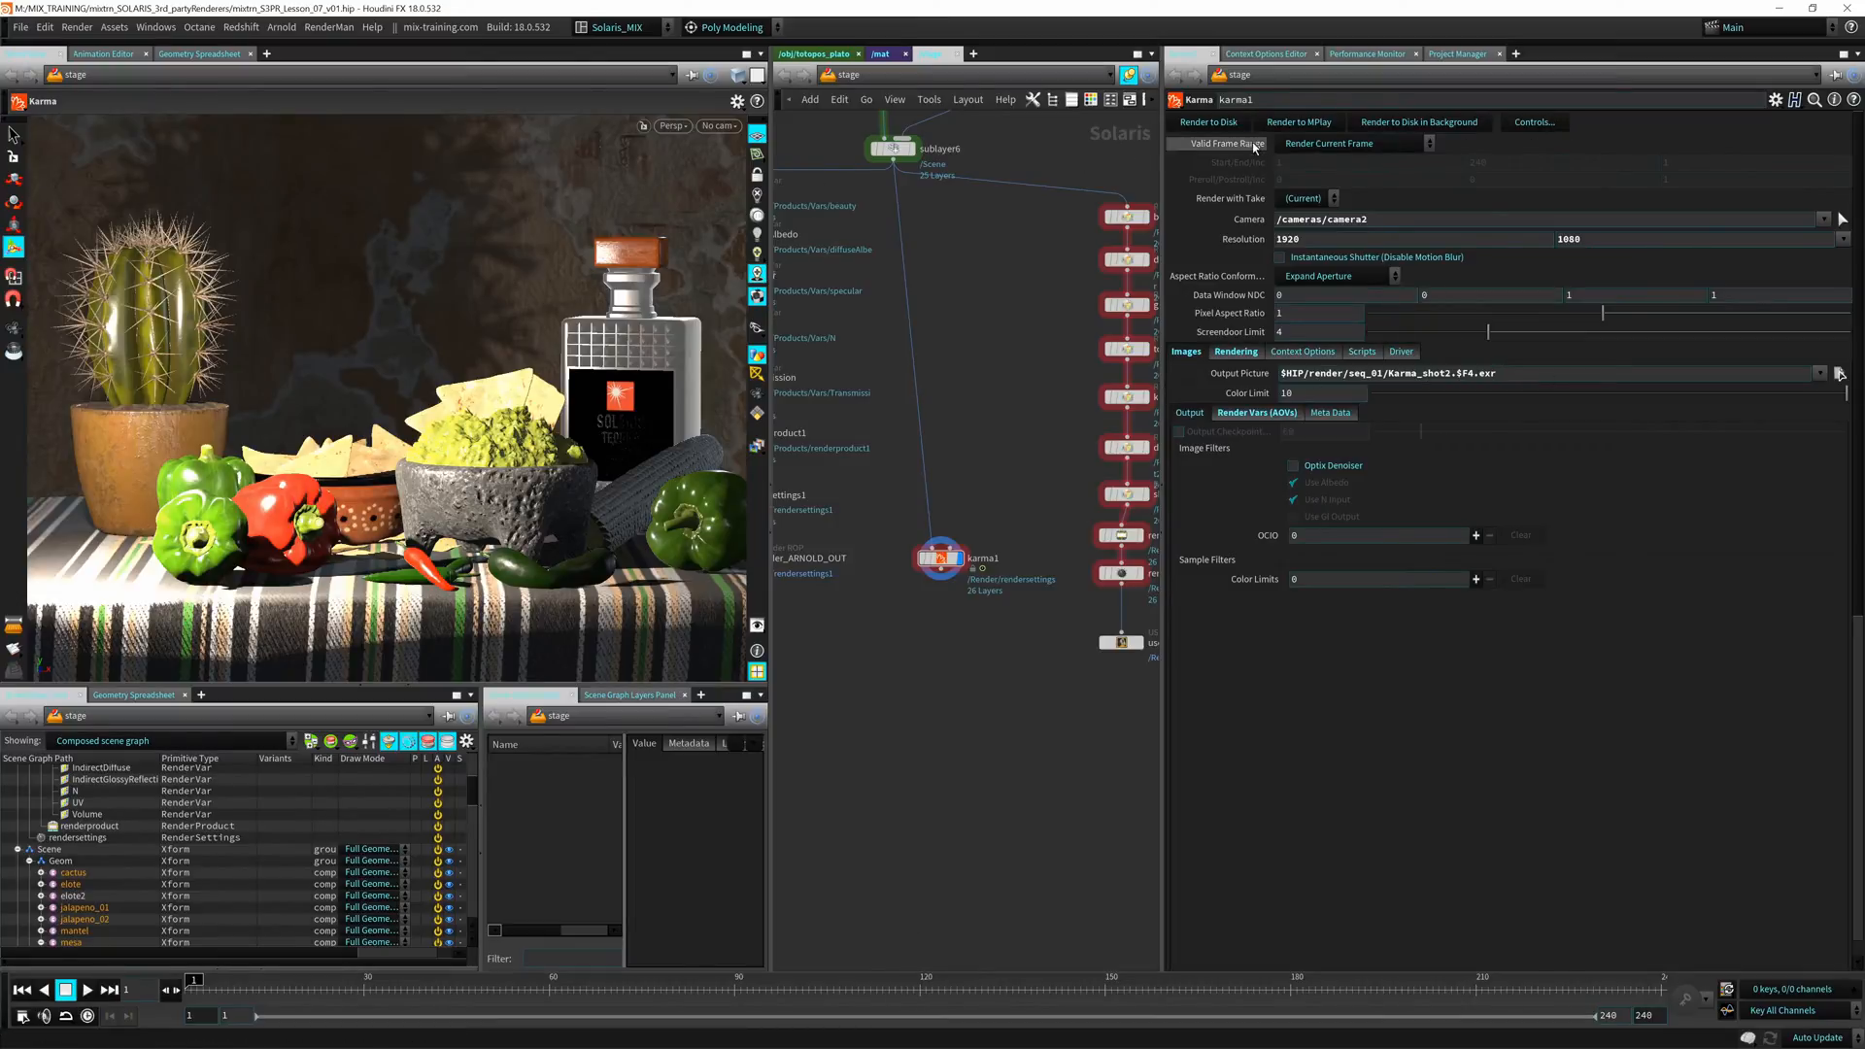
left_click(1344, 149)
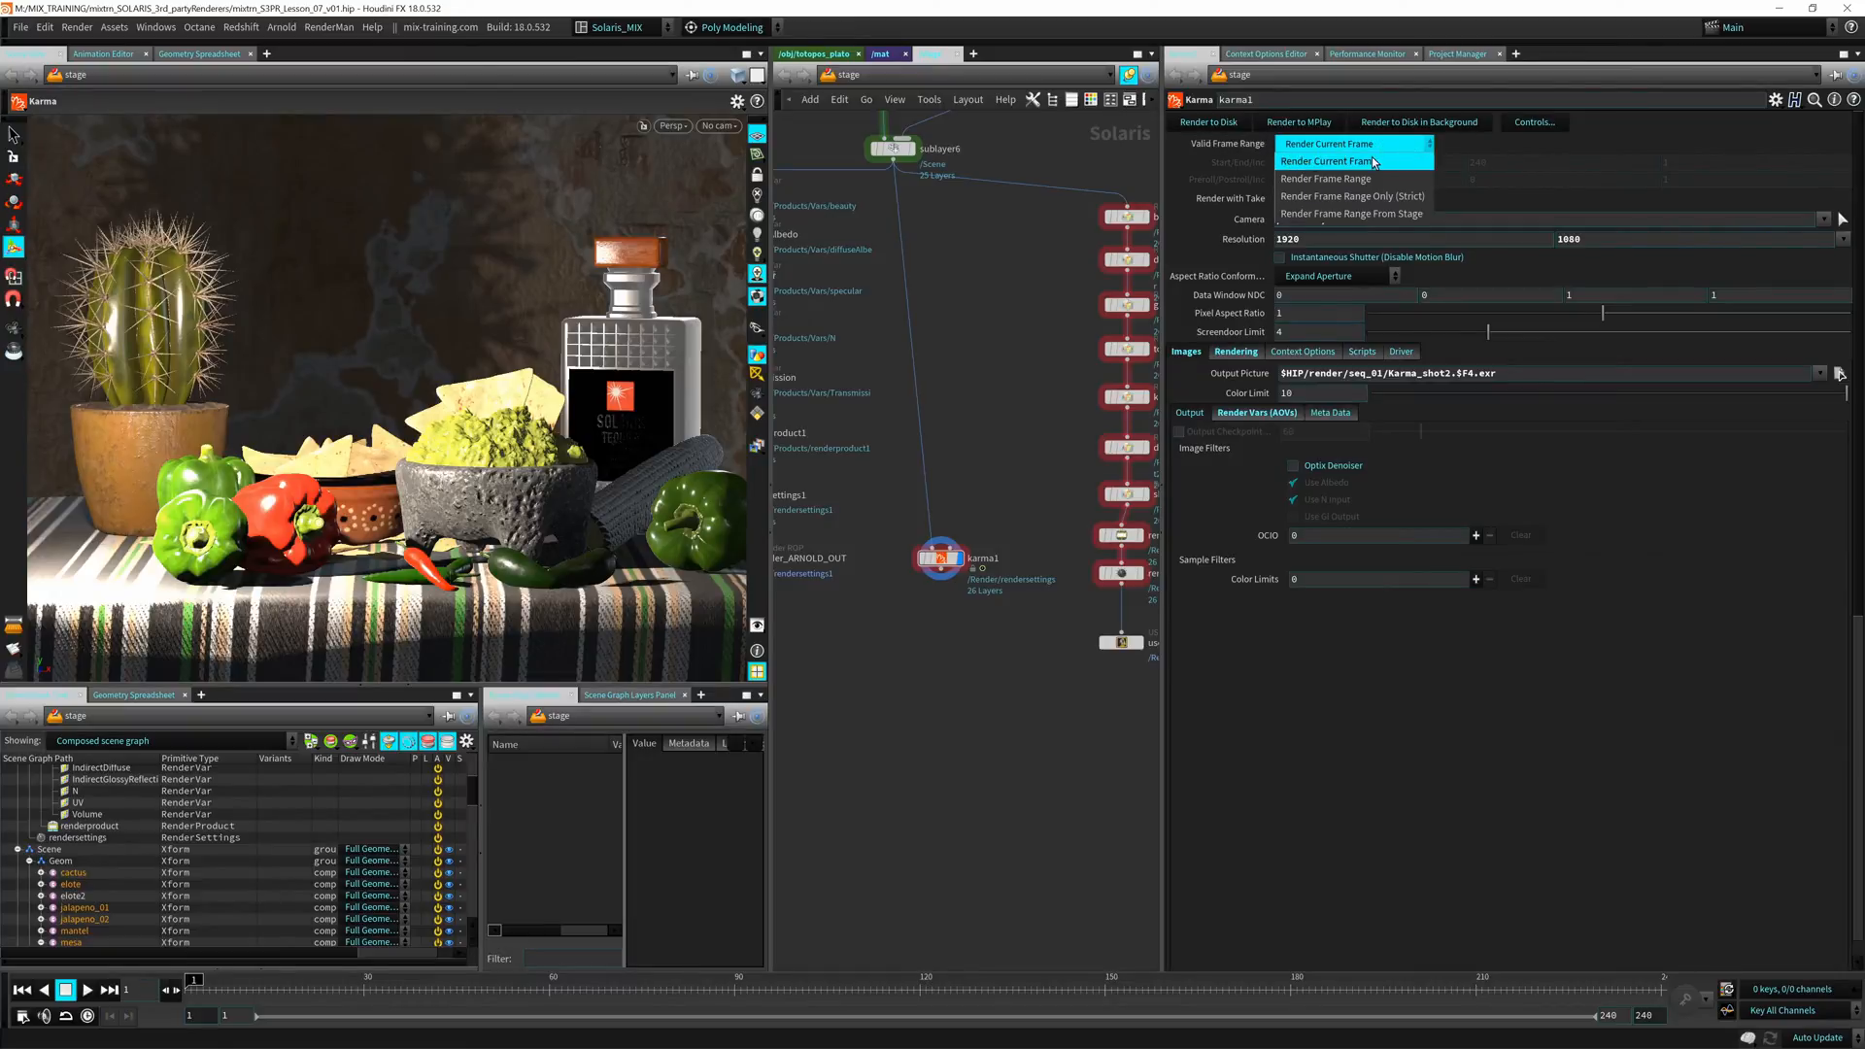
left_click(1374, 162)
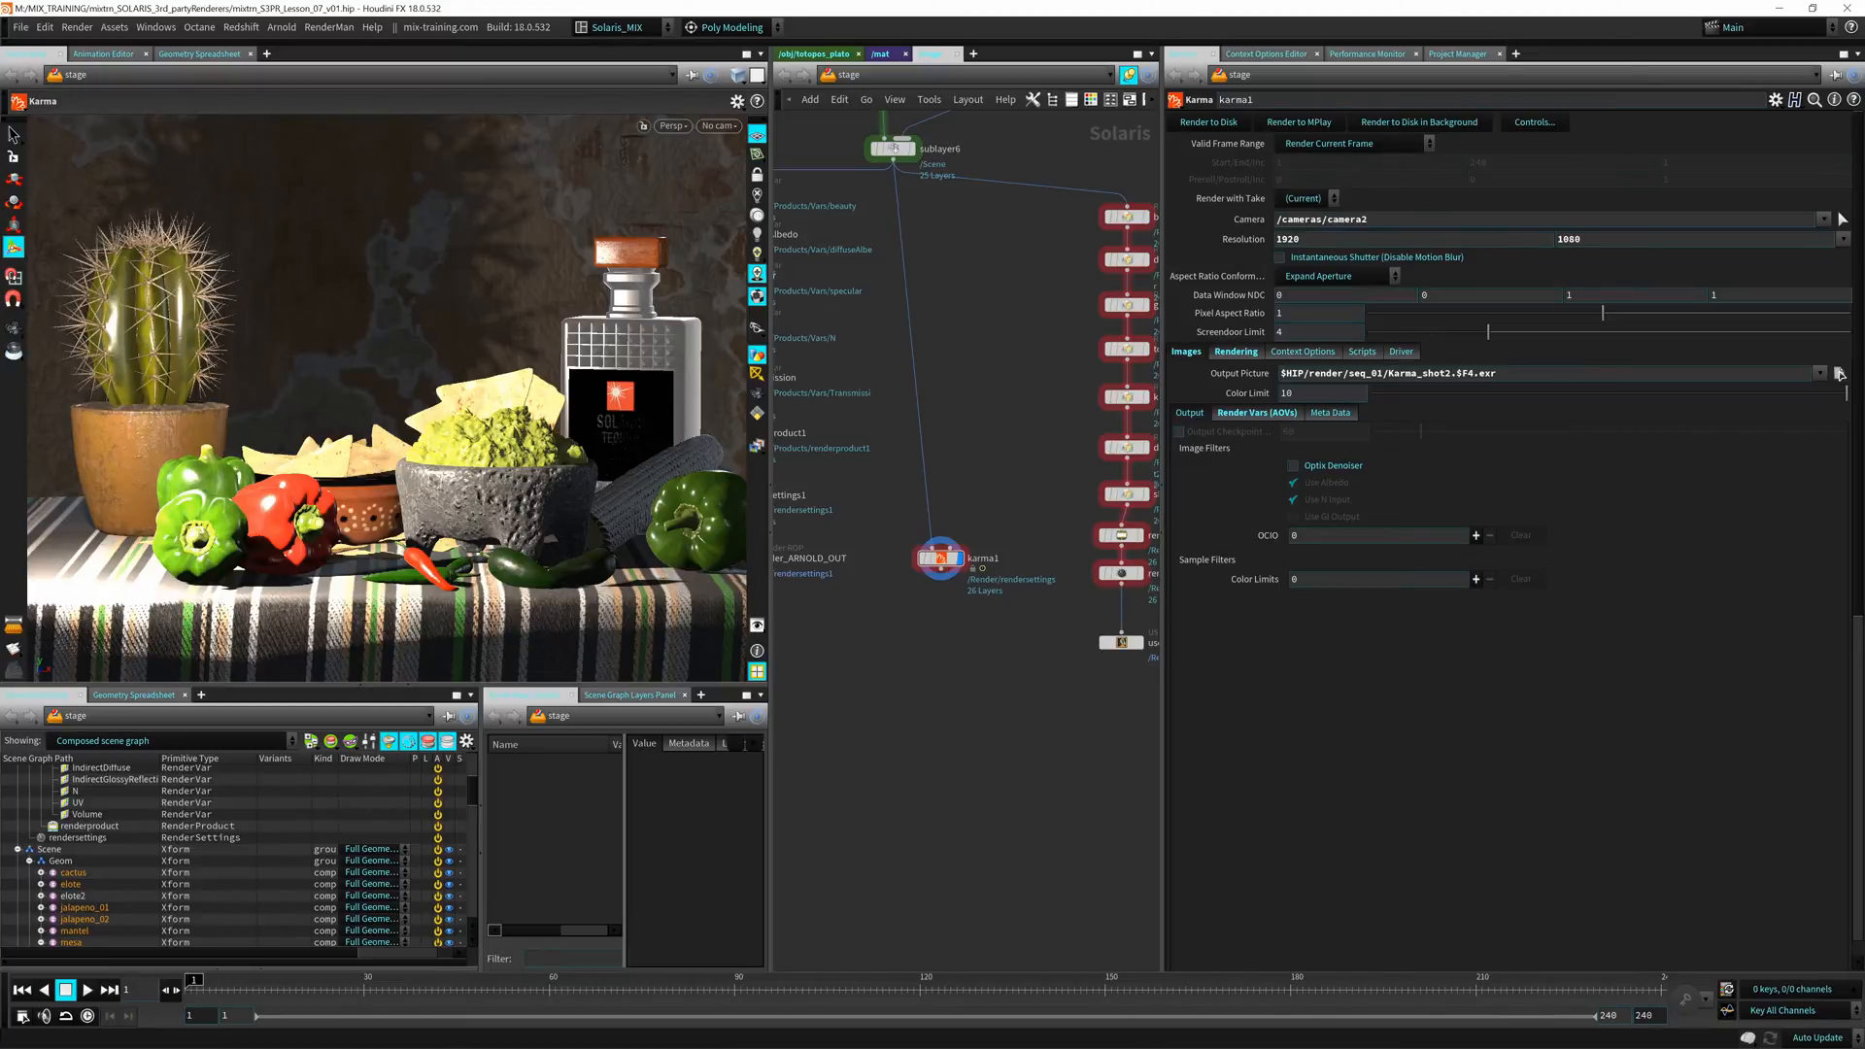
Review the export formats offered for the rendered frame in MPlay, and close the MPlay window
left_click_drag(1037, 267, 1007, 83)
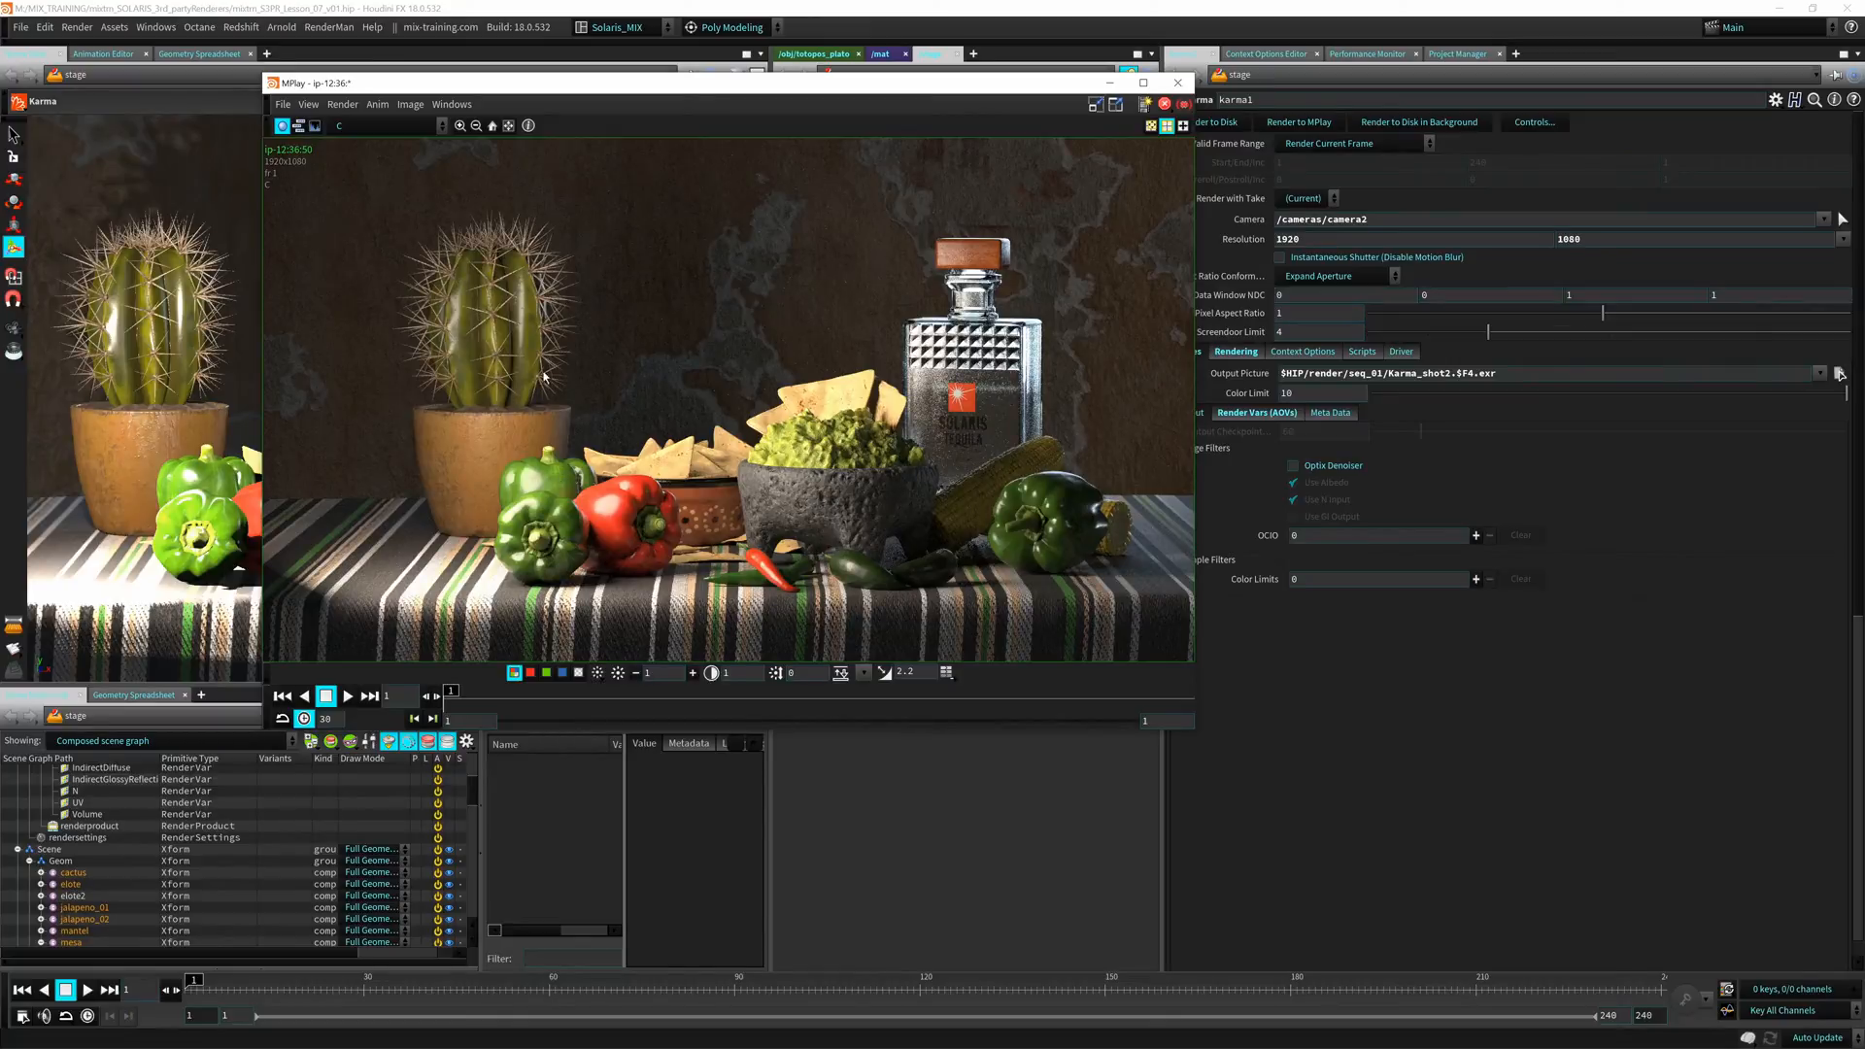
left_click(283, 104)
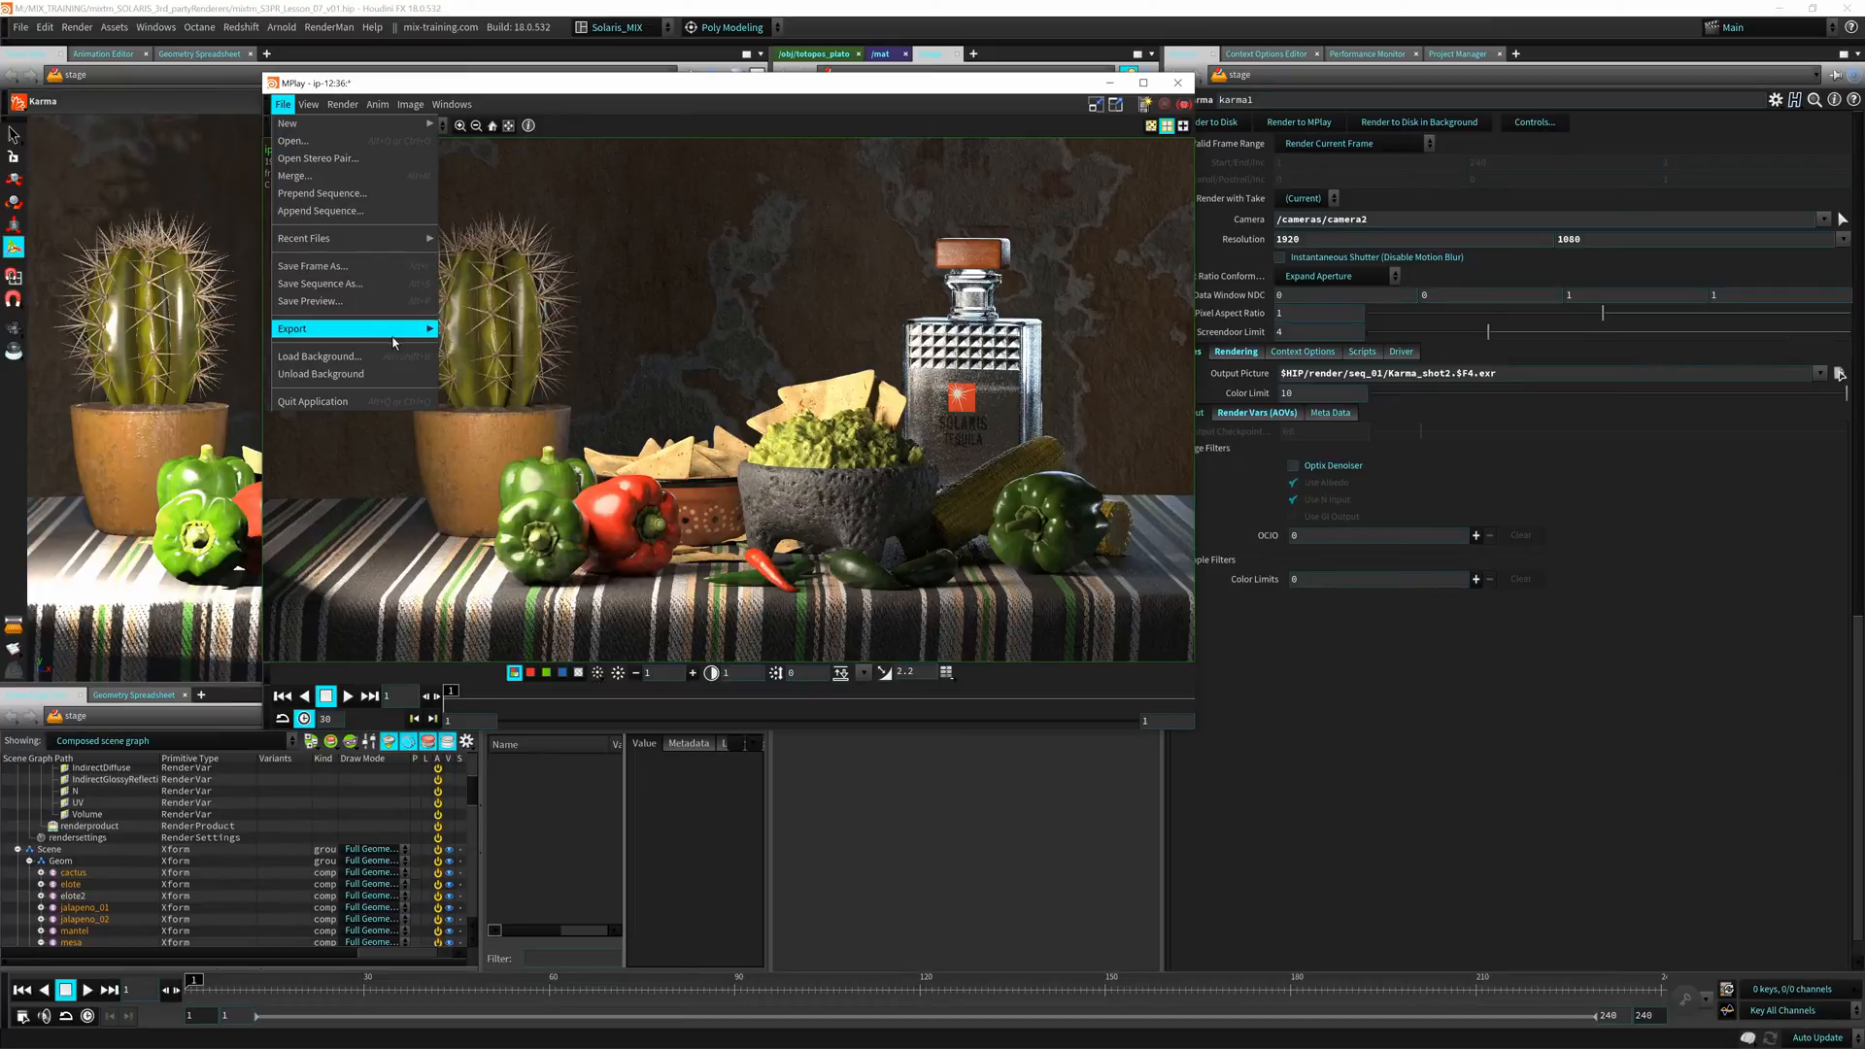
mouse_move(398, 333)
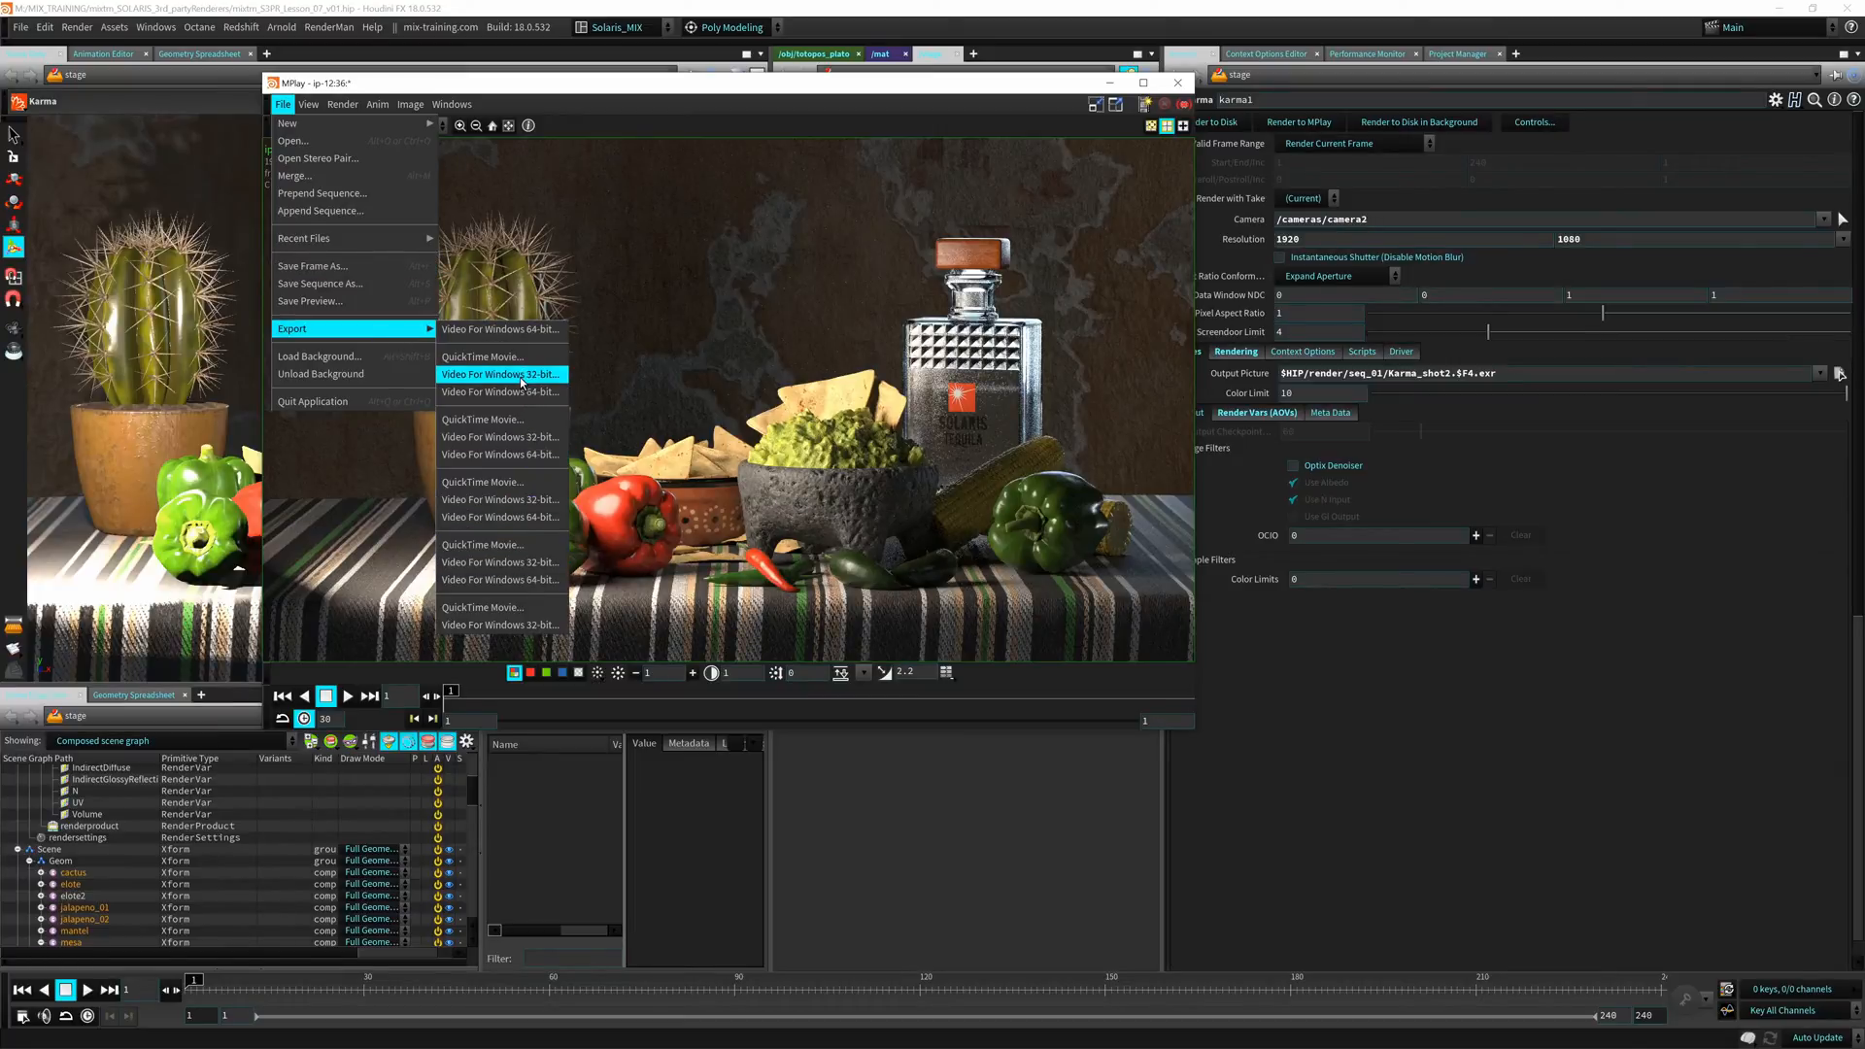
left_click(970, 300)
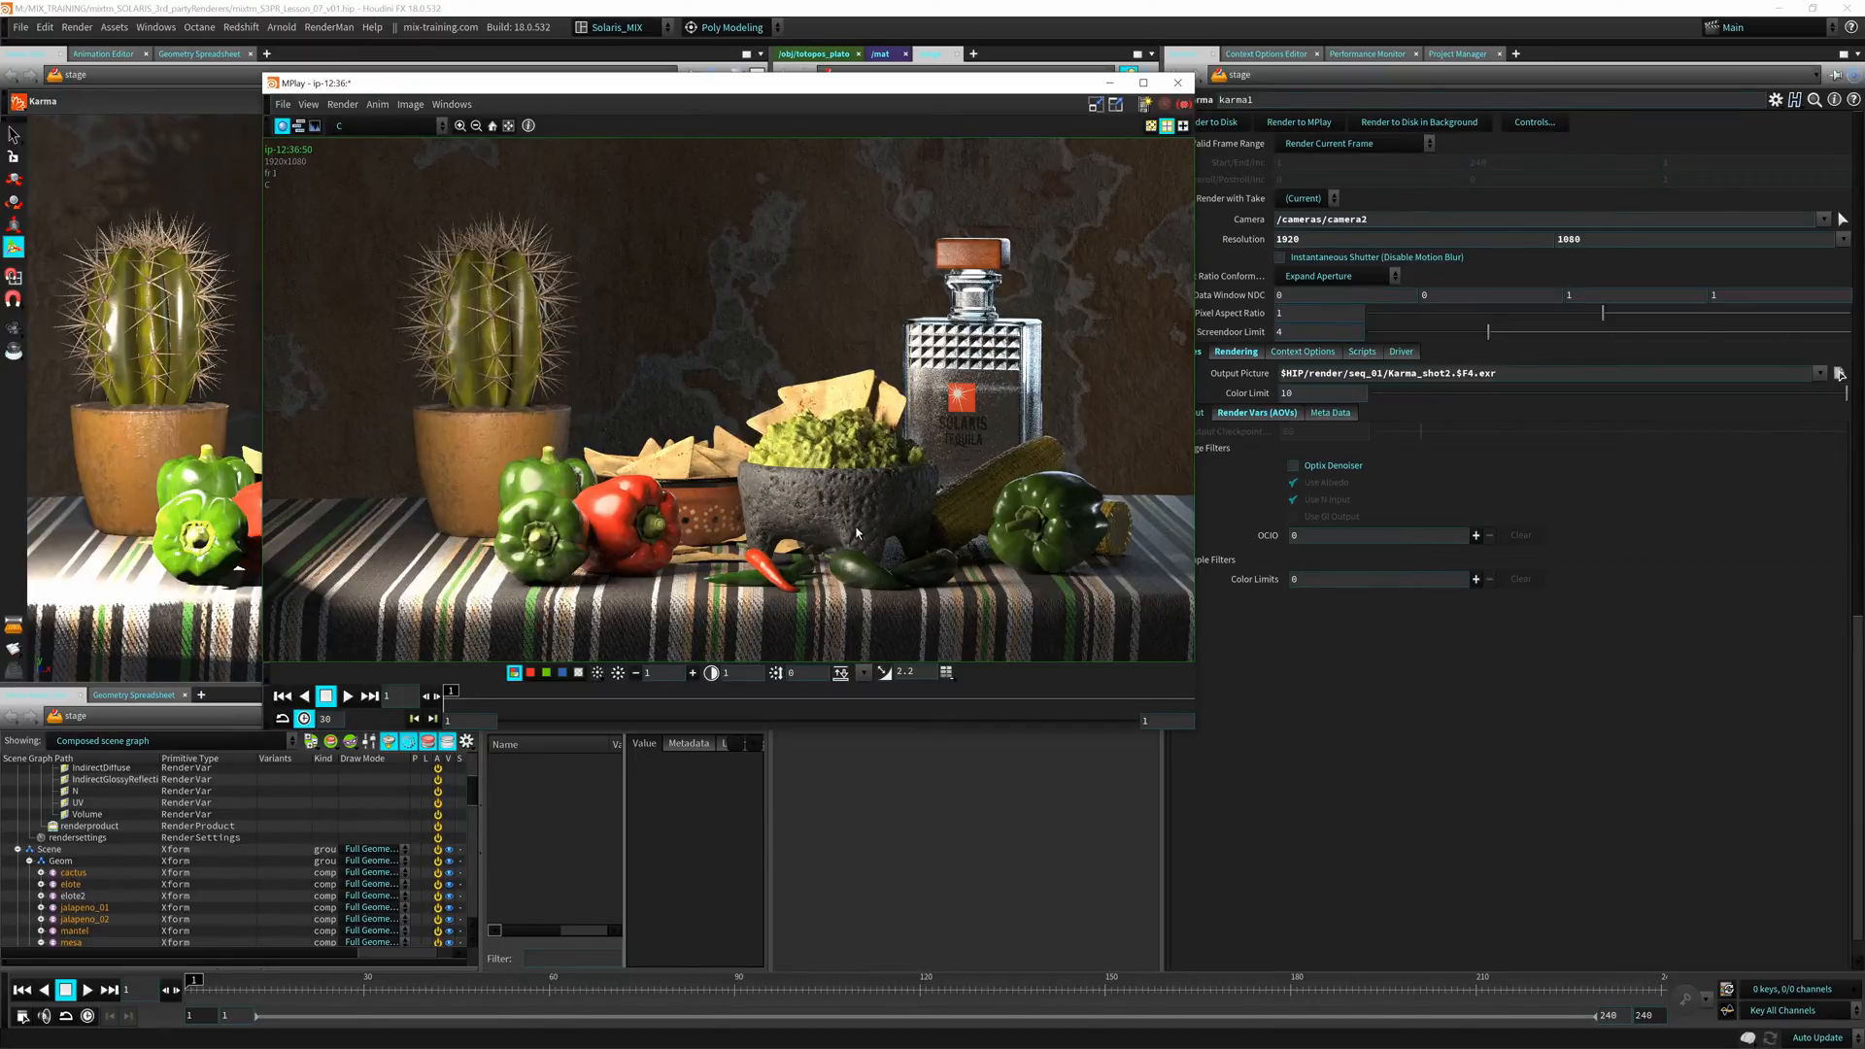
left_click_drag(983, 89, 915, 183)
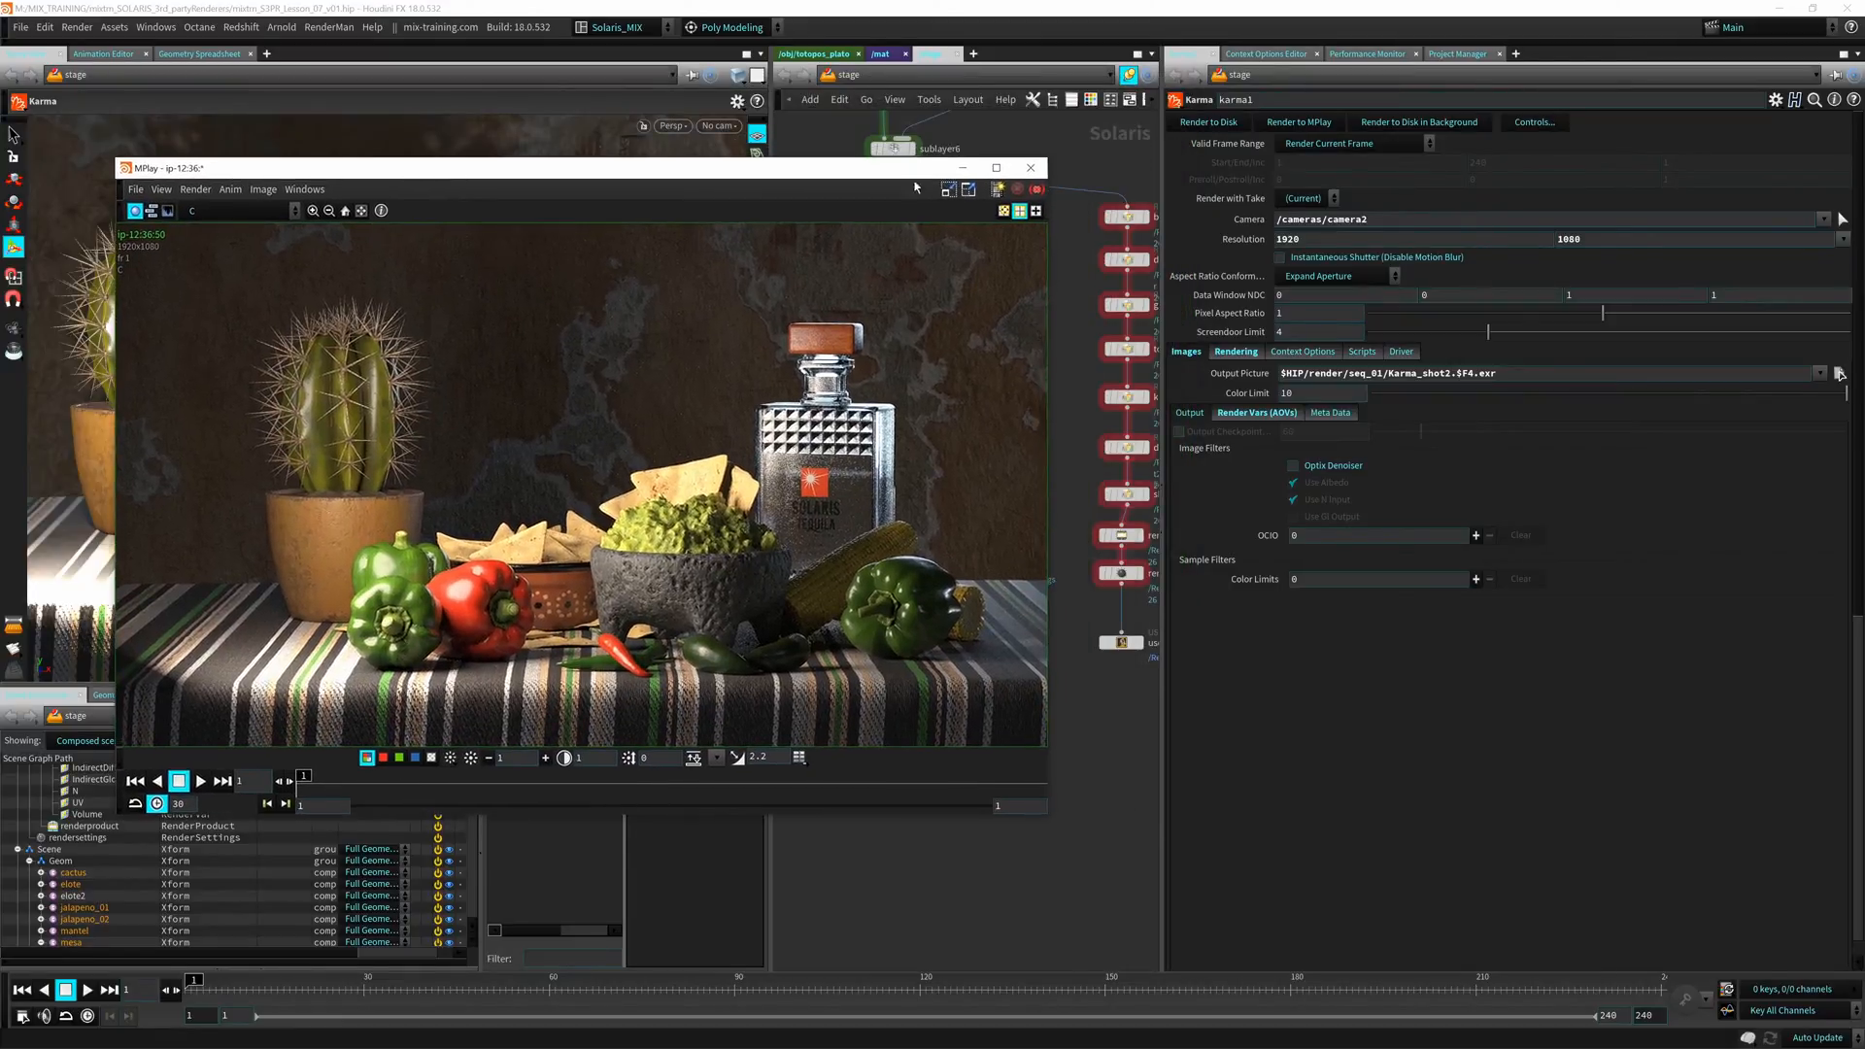
left_click(1031, 167)
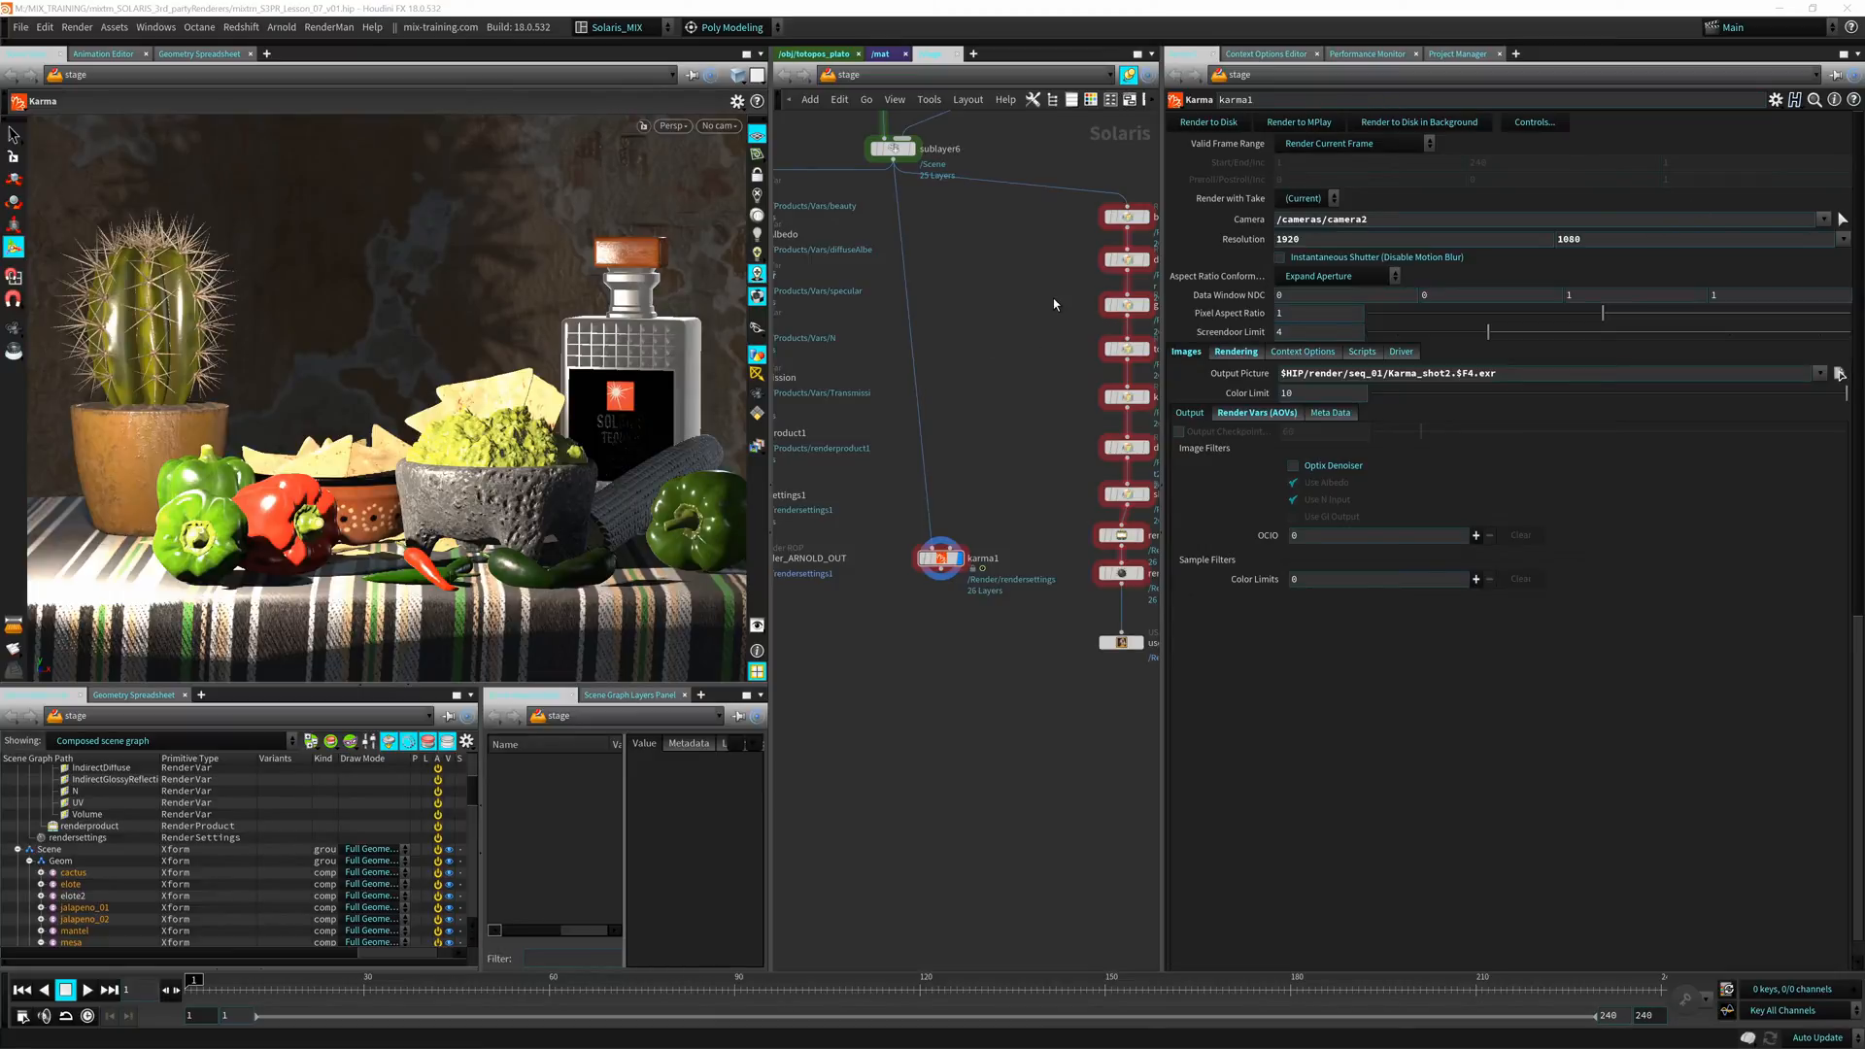
Choose Render Frame Range as the valid frame range of the karma1 node
left_click(1343, 145)
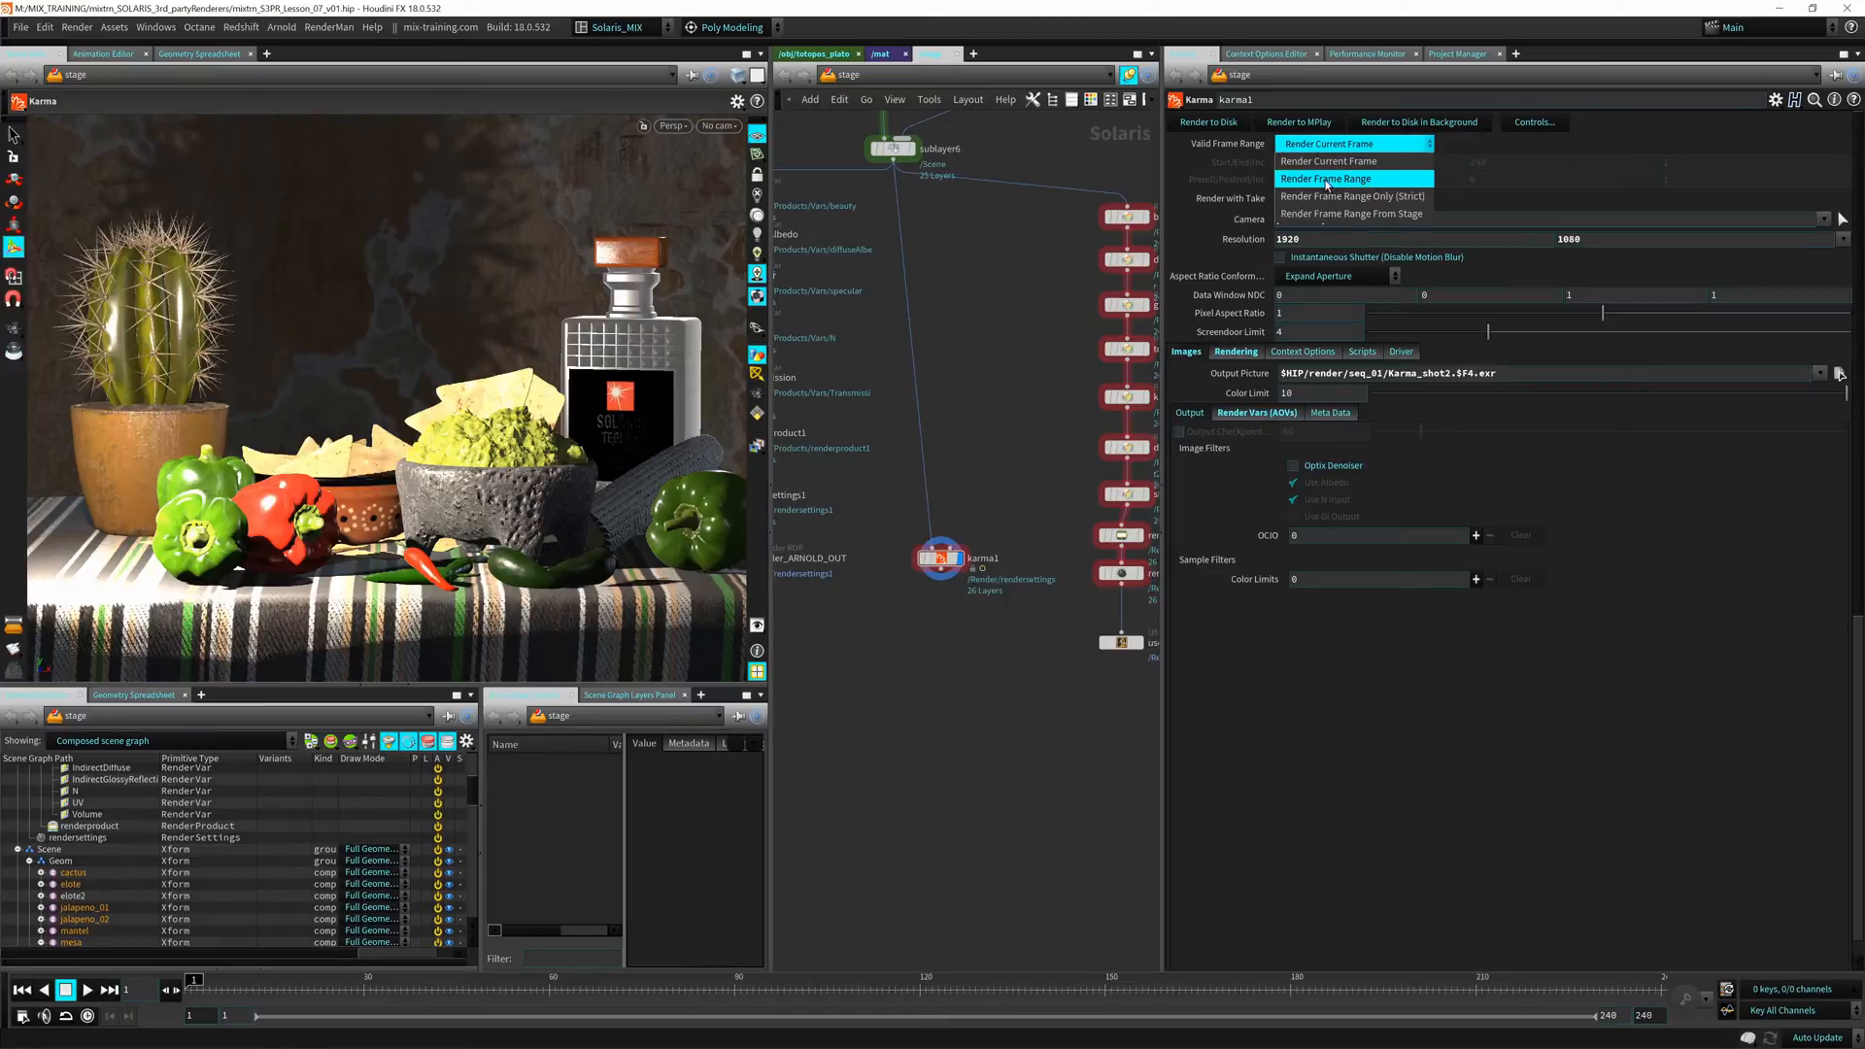
left_click(1343, 179)
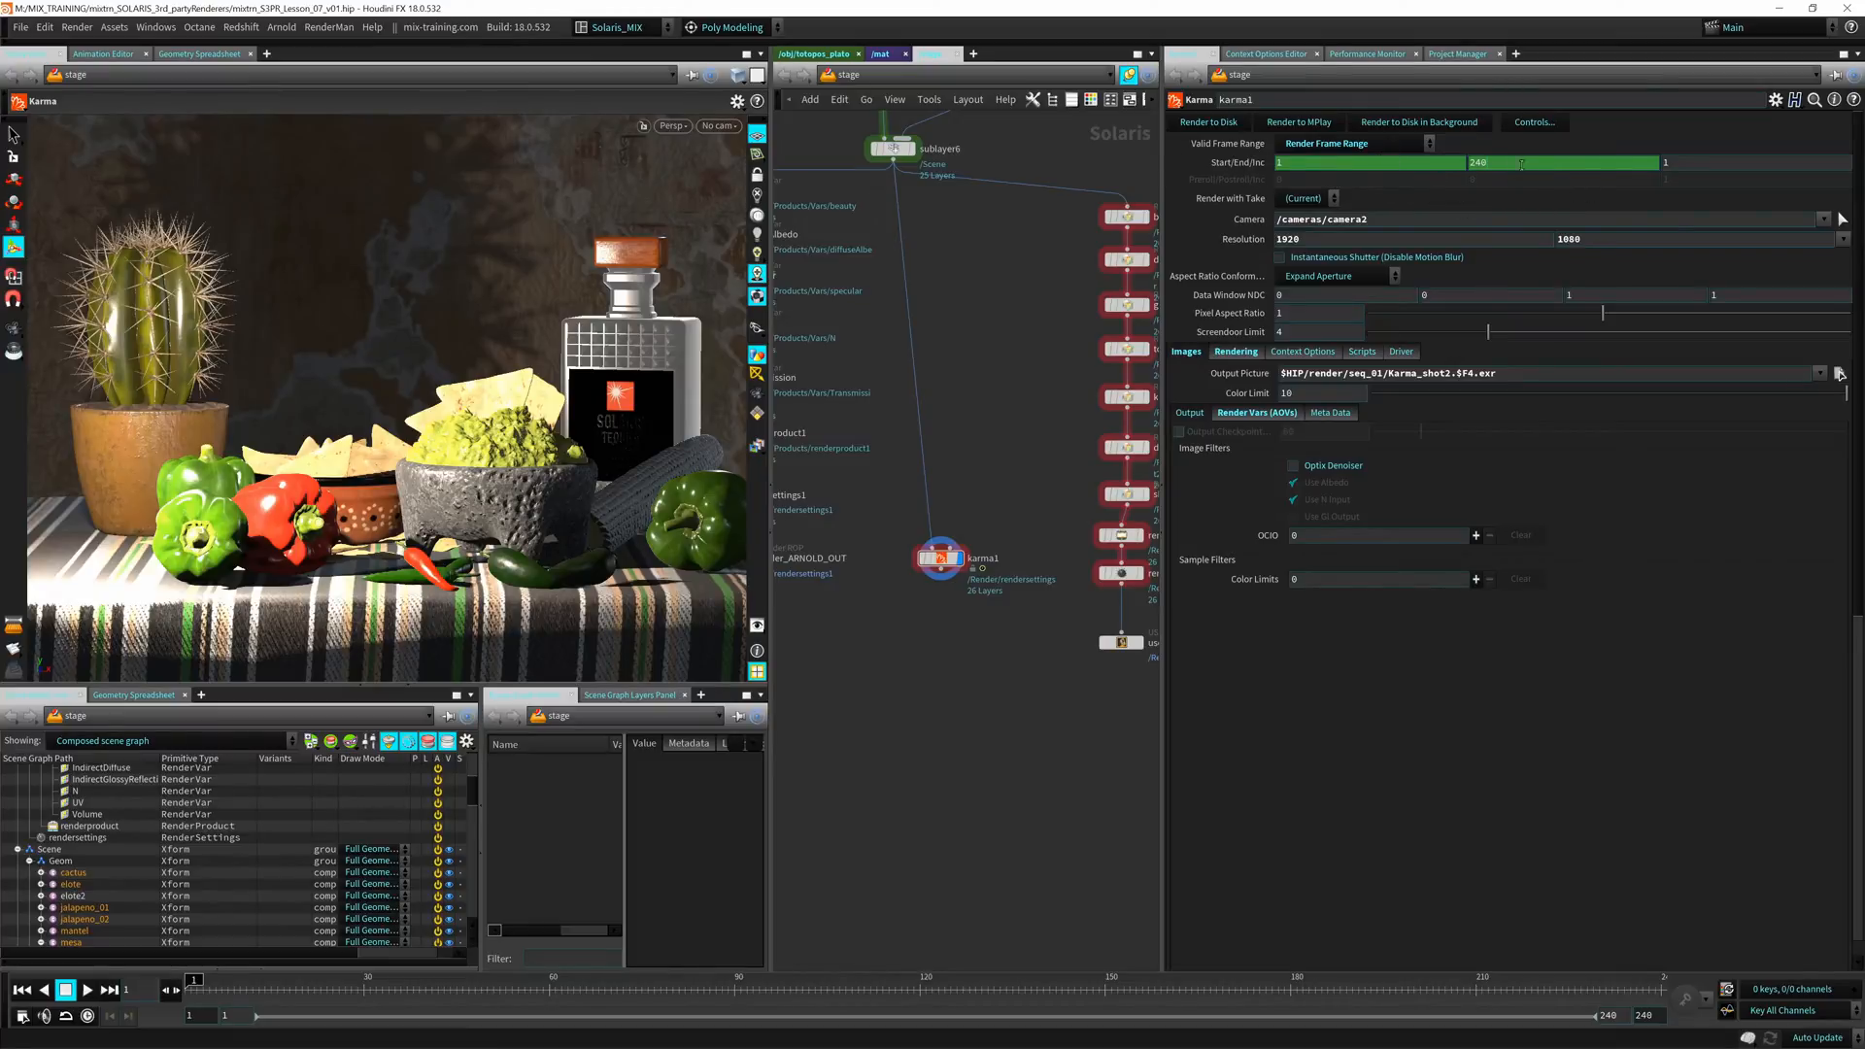
Try to overwrite the end frame expression of the karma1 frame range with arbitrary text
double_click(1484, 163)
type("14asdfasd")
key("Return")
left_click(1514, 163)
left_click(1227, 166)
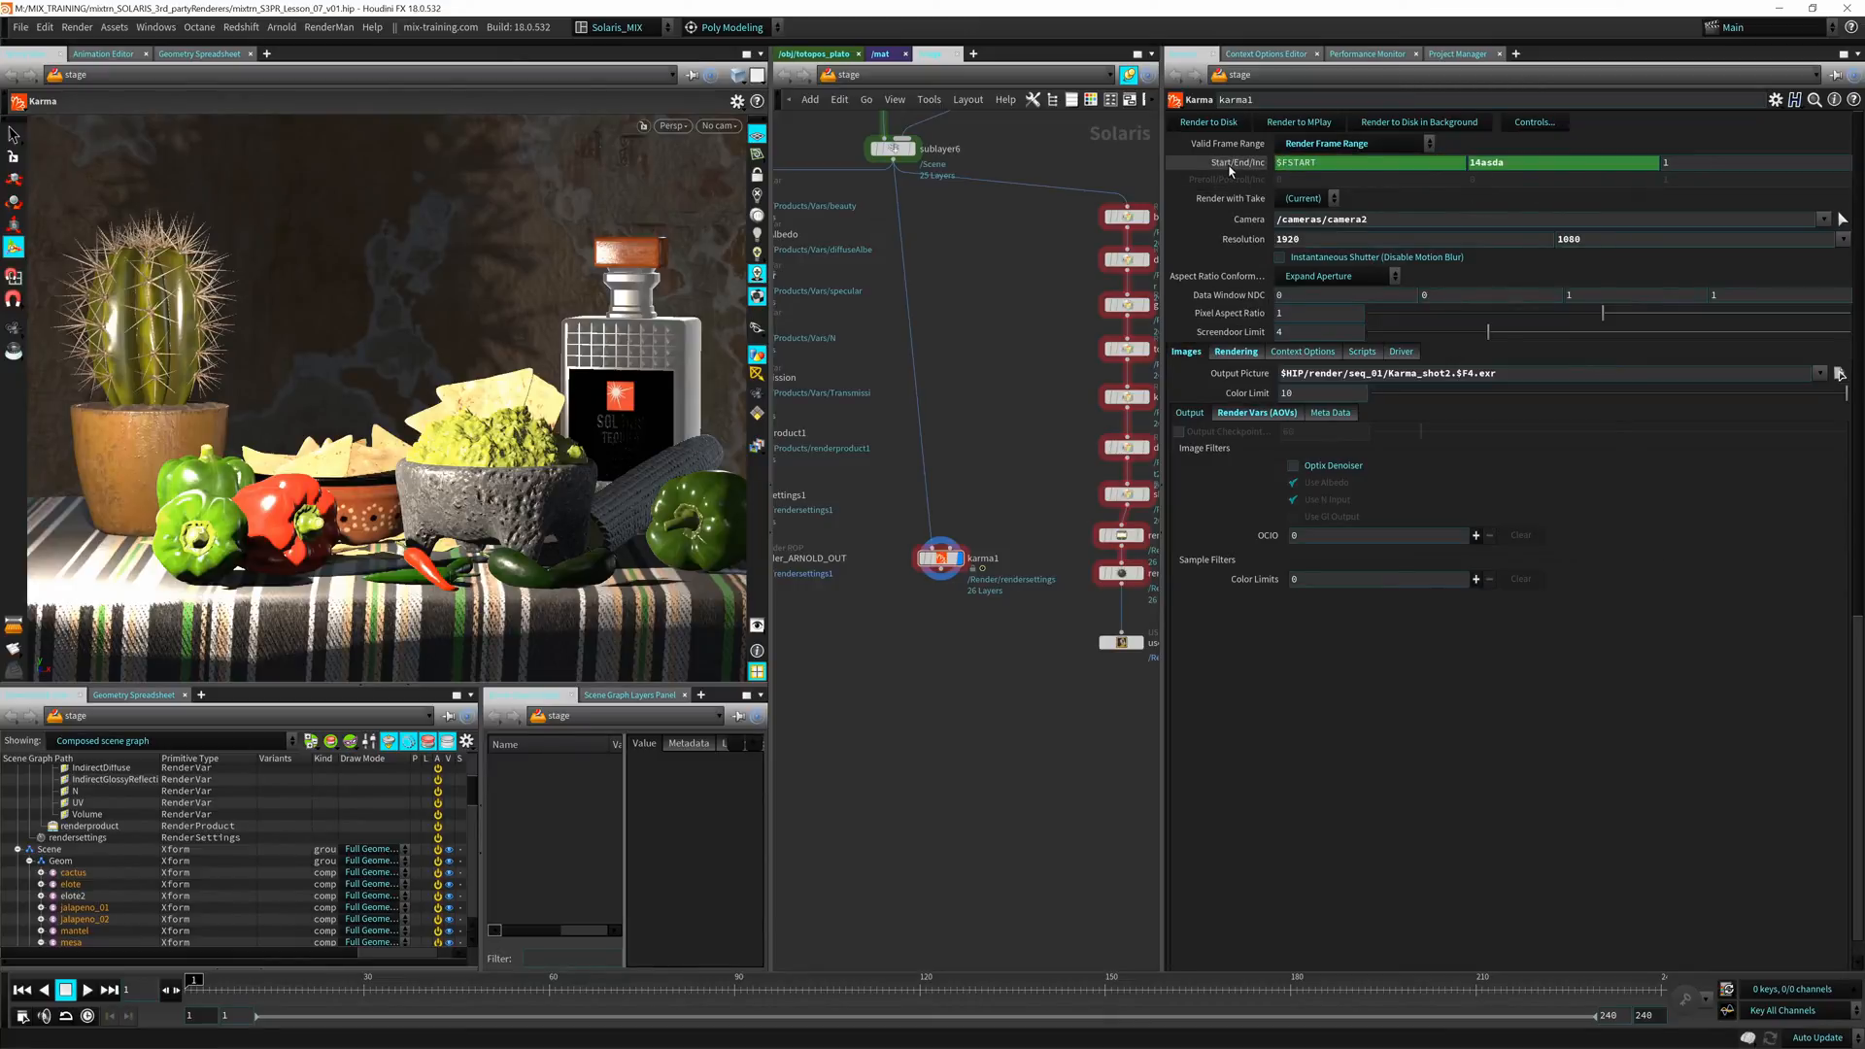
left_click(1496, 163)
key("BackSpace")
key("BackSpace")
type("sdasd")
key("Return")
Delete the channels from karma1's Start/End/Inc parameter, and revert the parameter to its defaults
right_click(1253, 163)
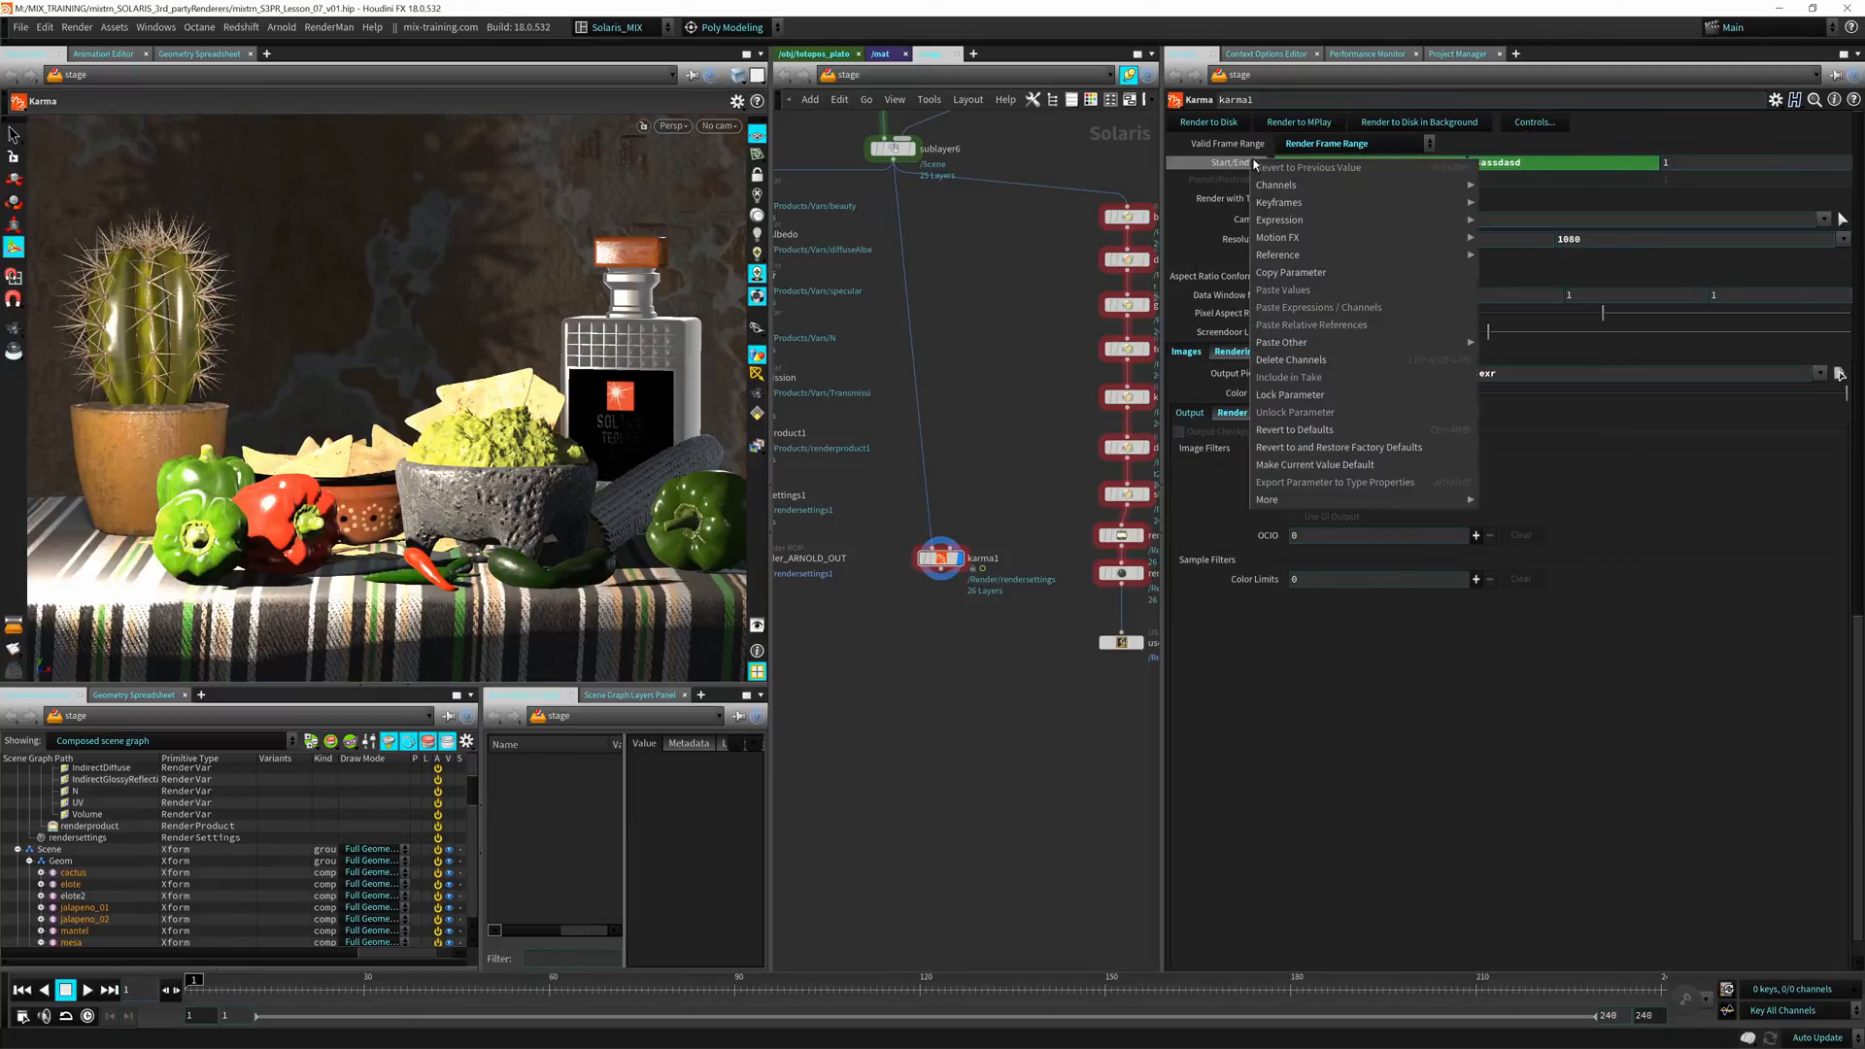
left_click(1273, 365)
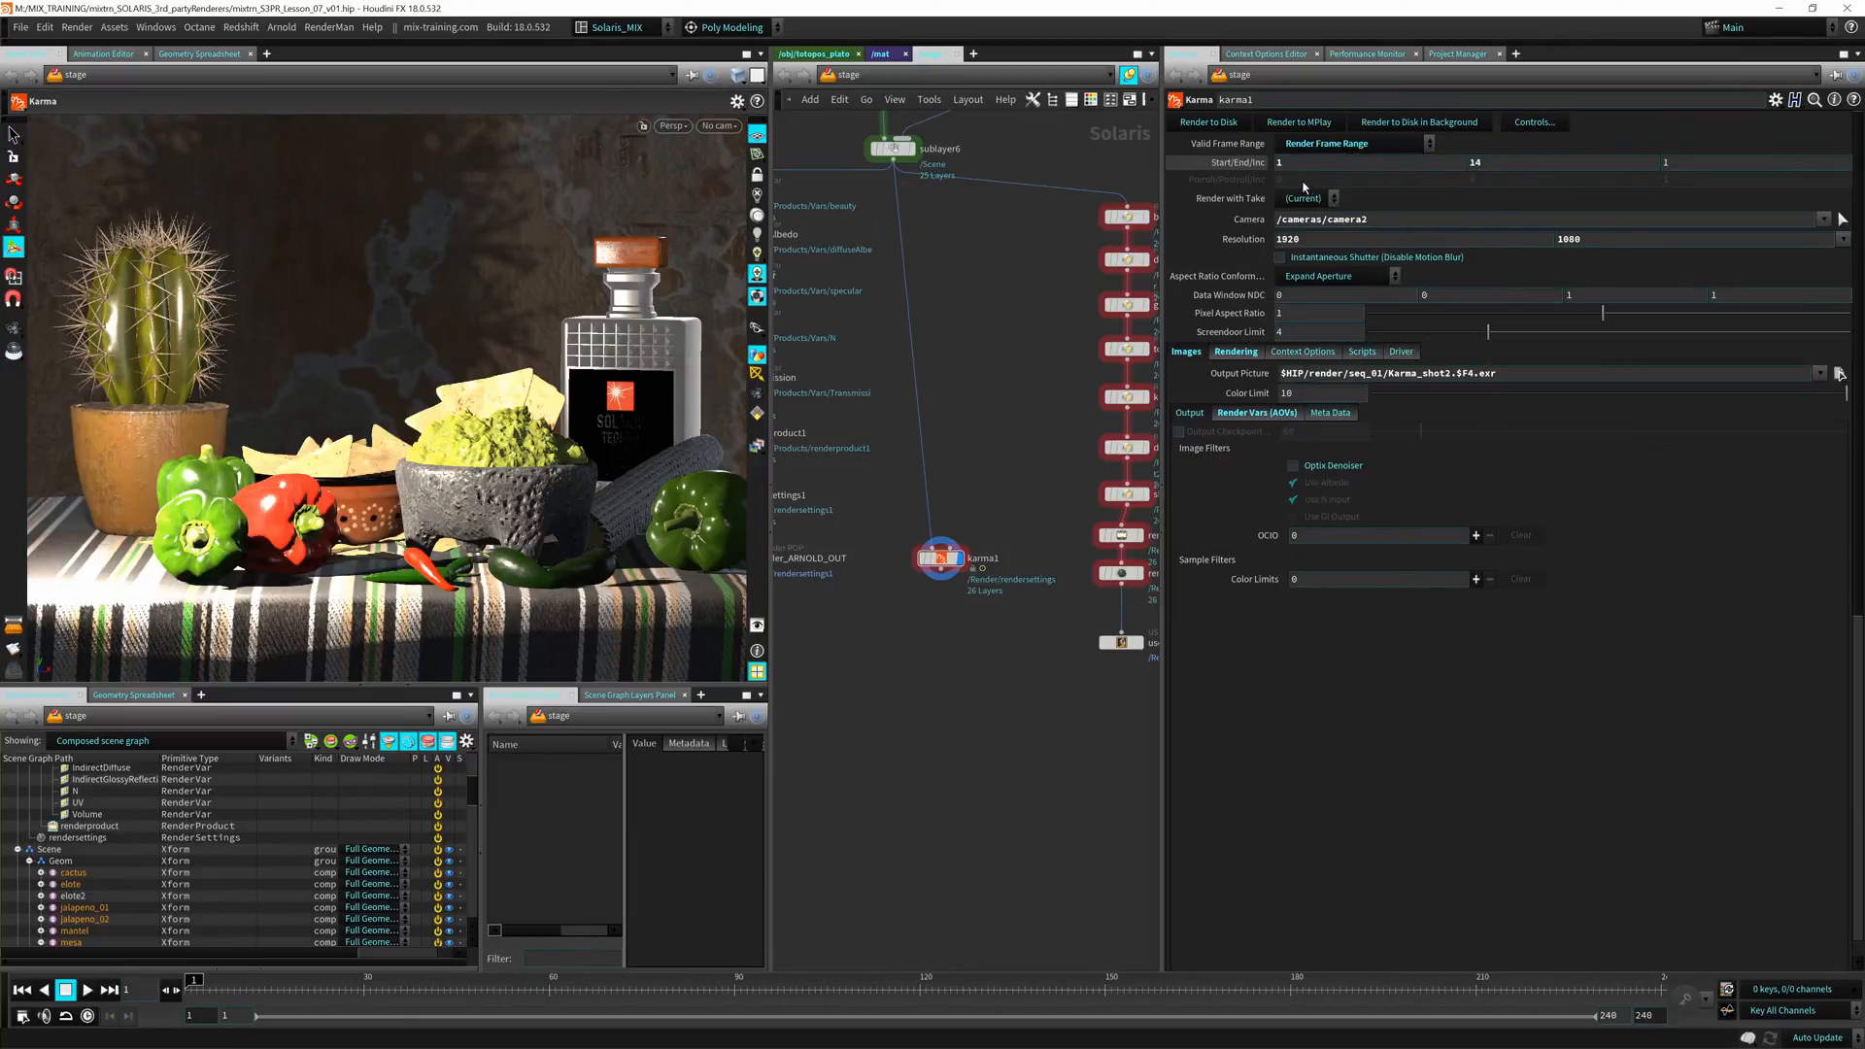
right_click(1244, 162)
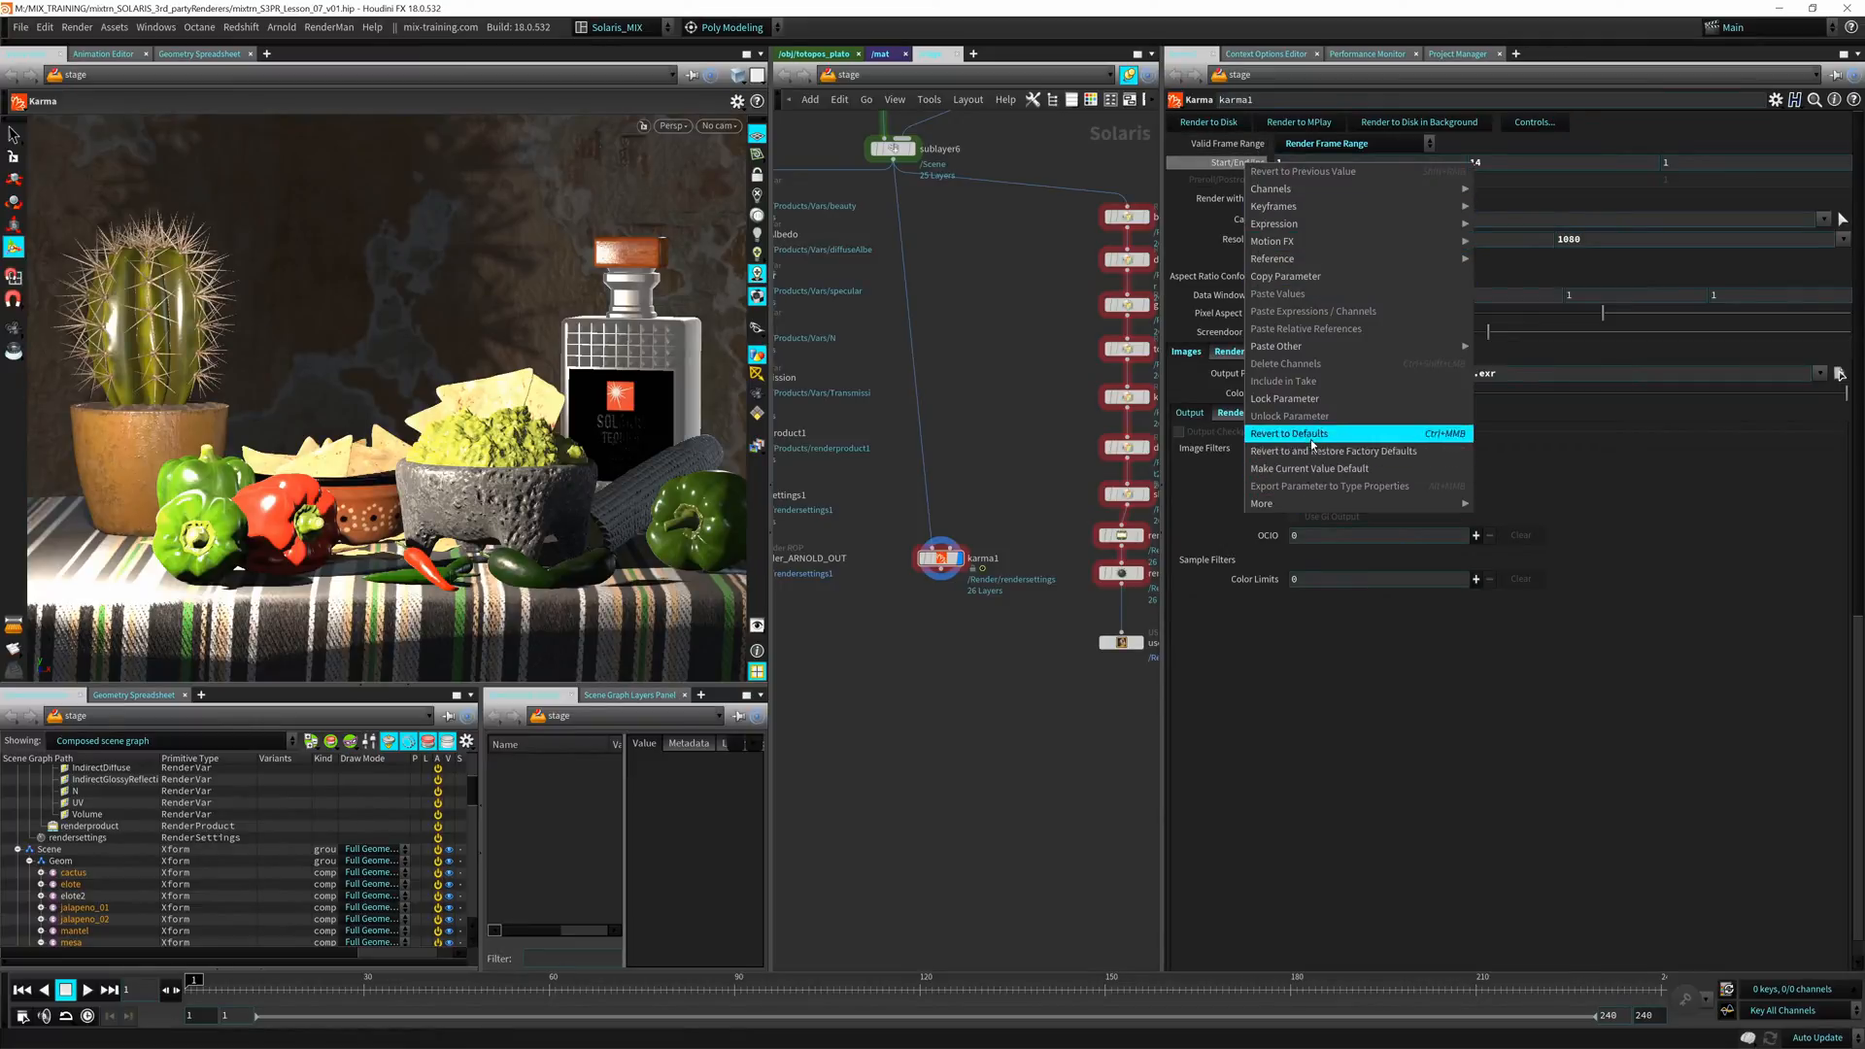
left_click(1310, 438)
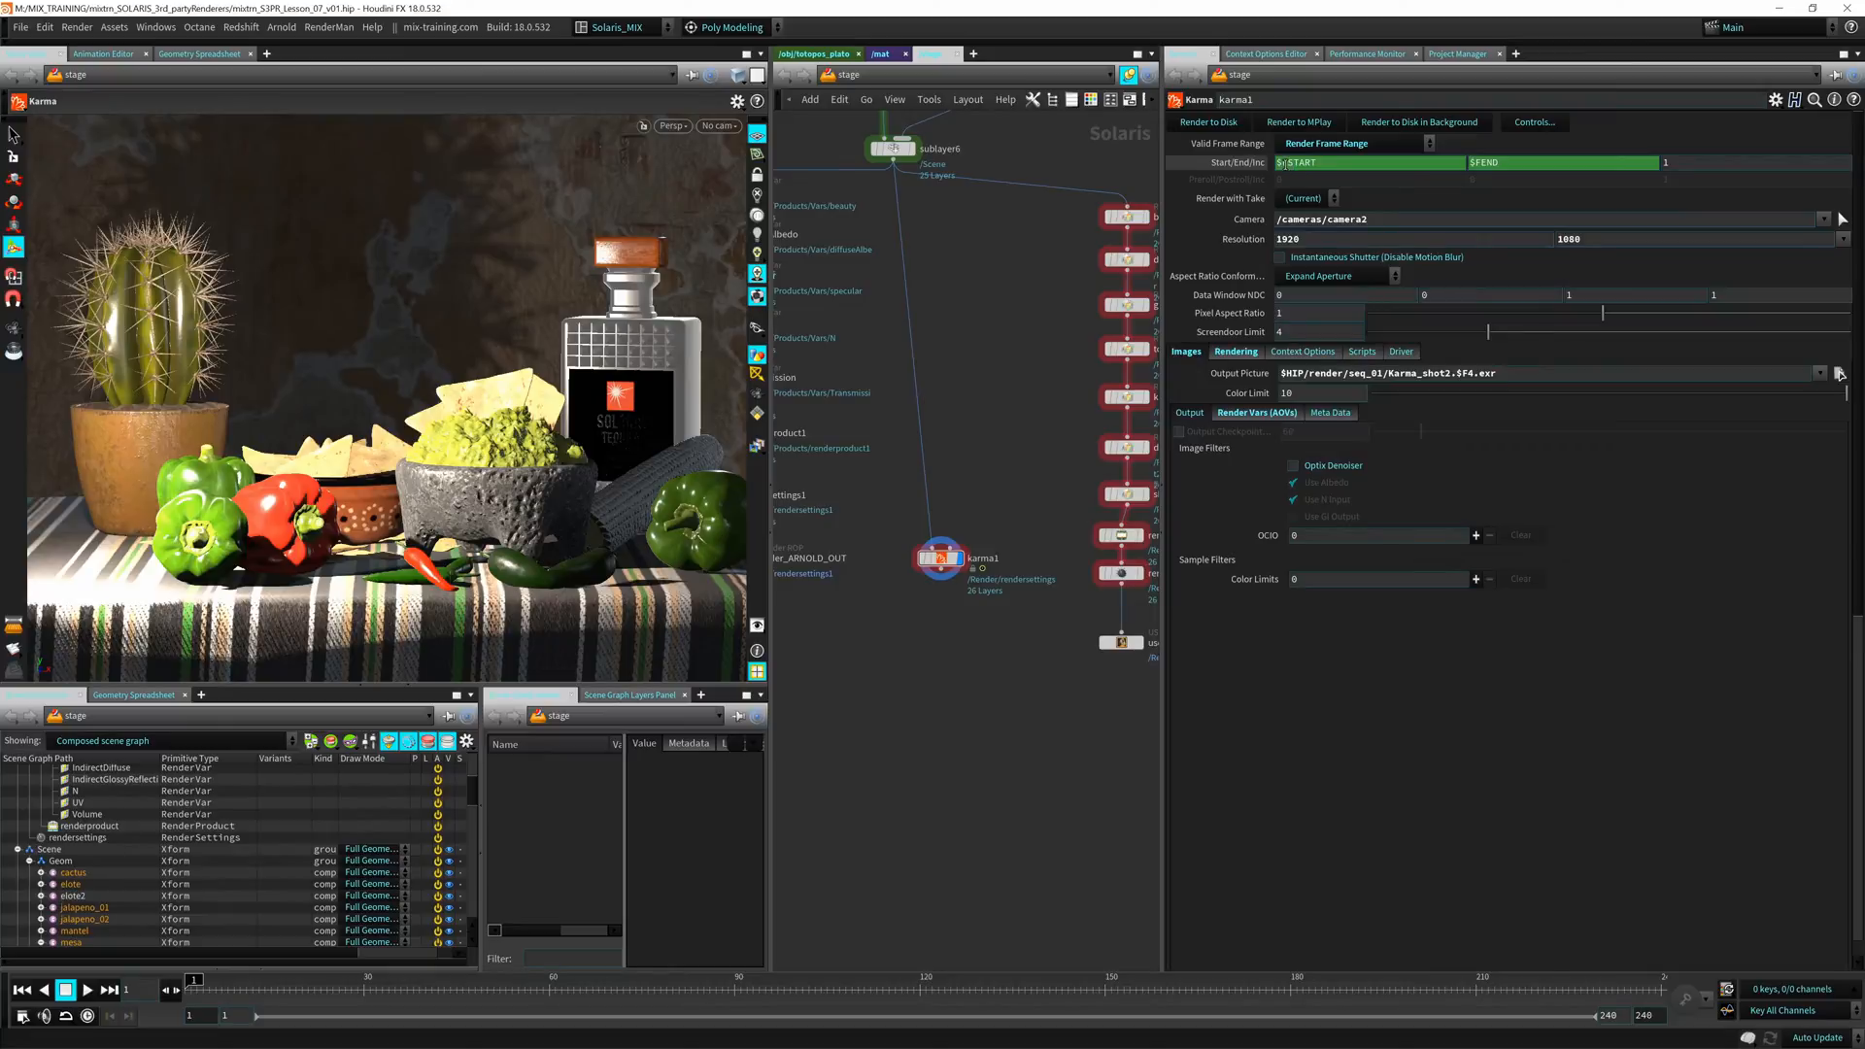
double_click(1334, 169)
left_click(1237, 166)
Shorten the timeline's end frame to 120 to test the linked render range, and set it back to 240
left_click_drag(1594, 1016, 946, 1024)
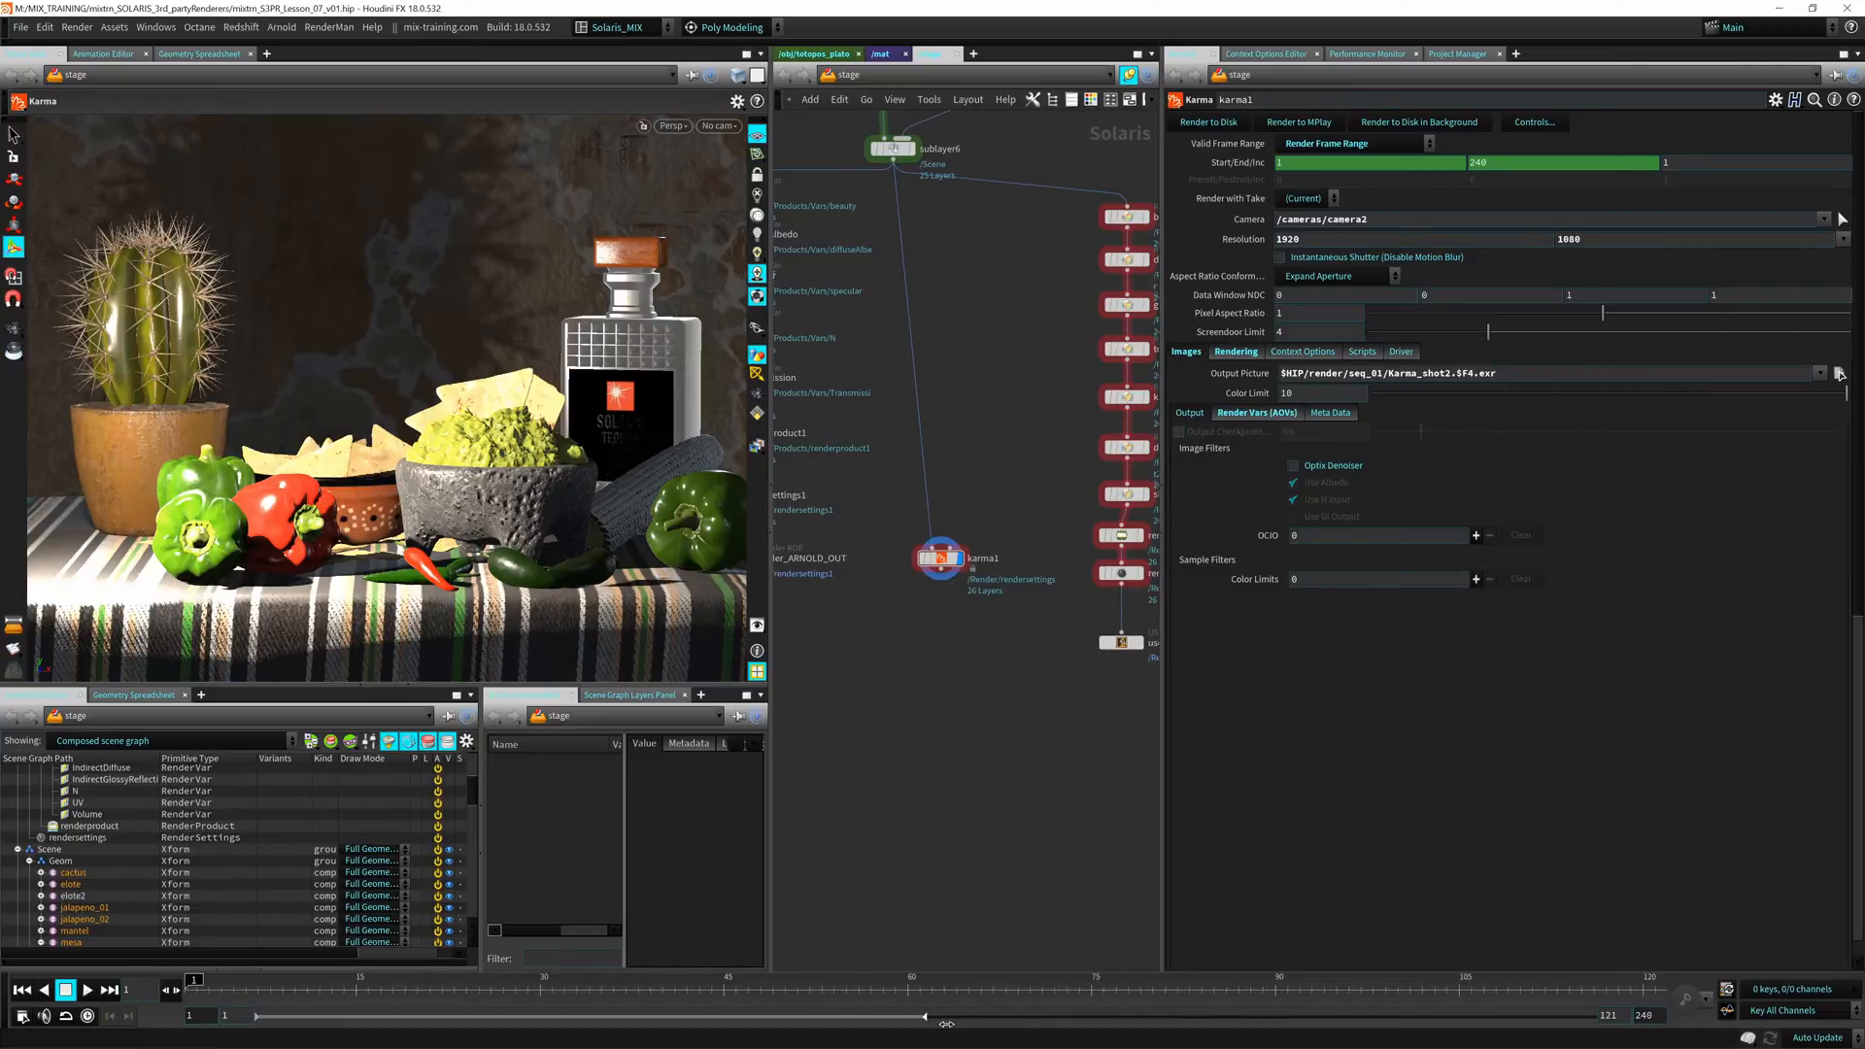
left_click(1625, 1018)
double_click(1654, 1015)
type("120")
key("Return")
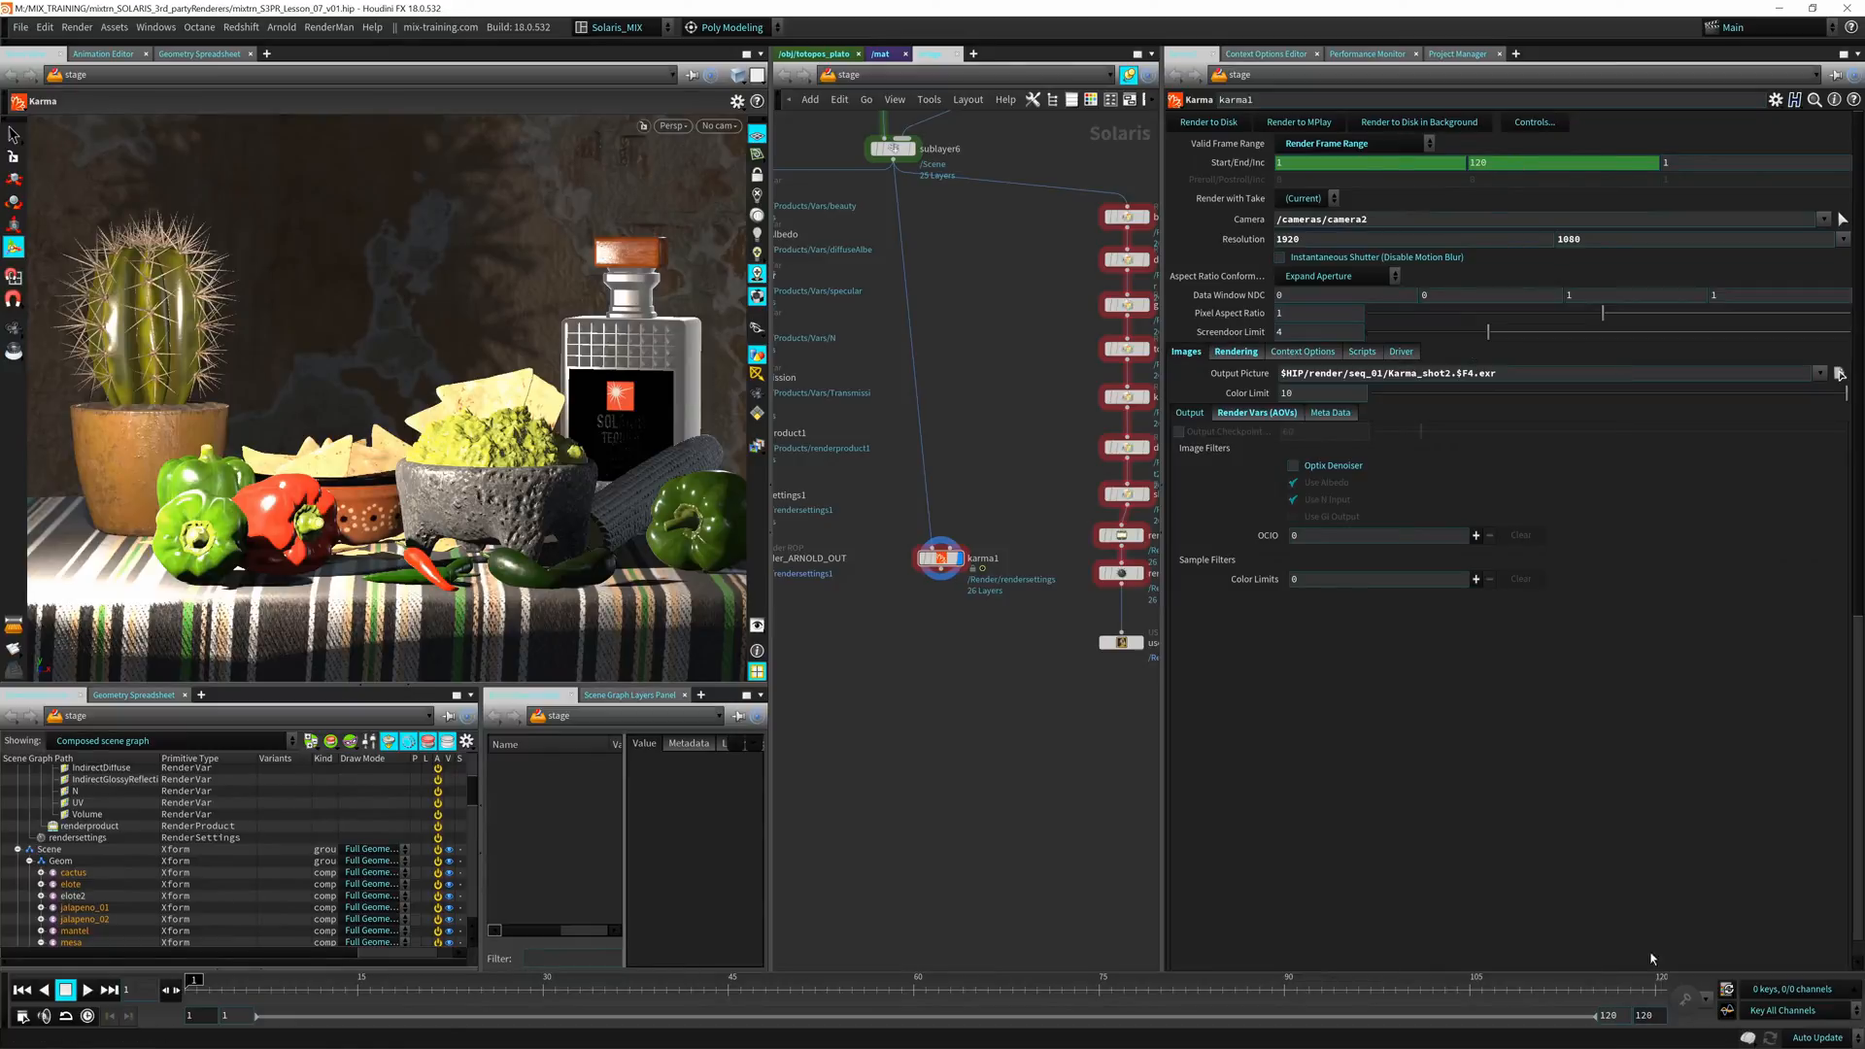
double_click(1646, 1018)
type("240")
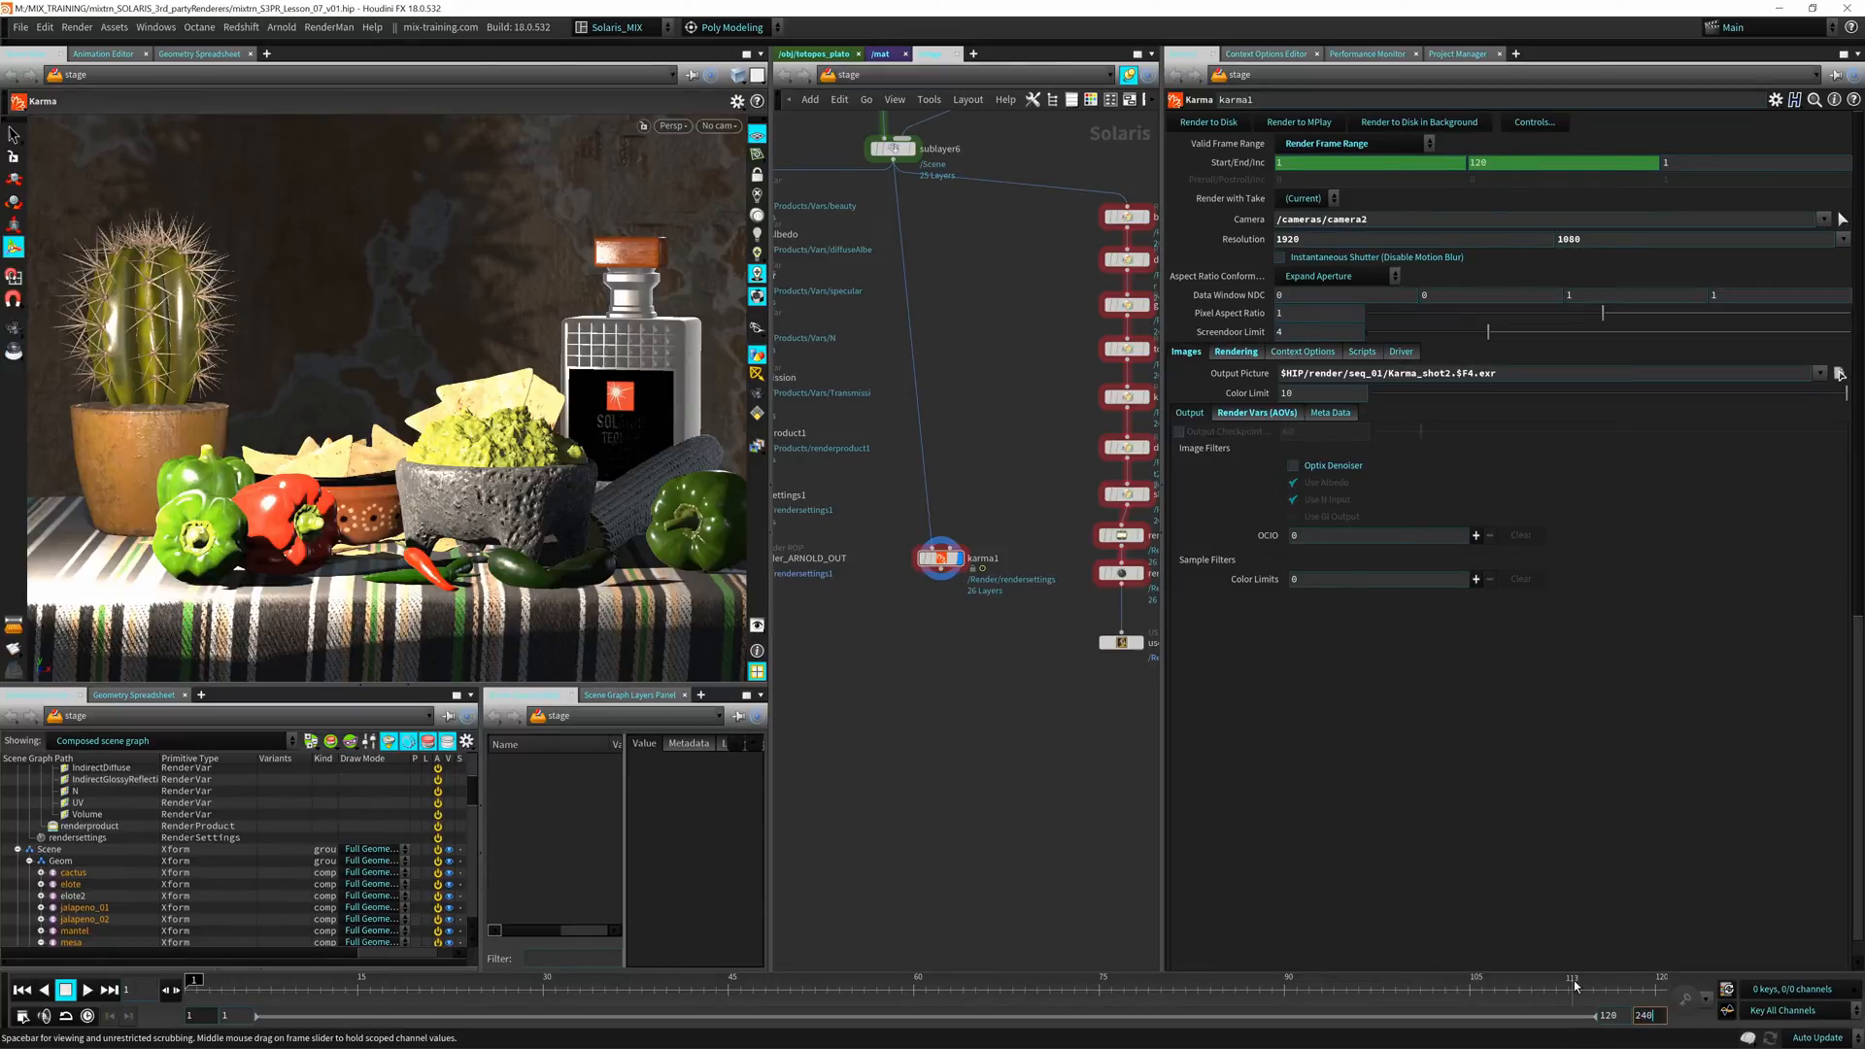
key("Return")
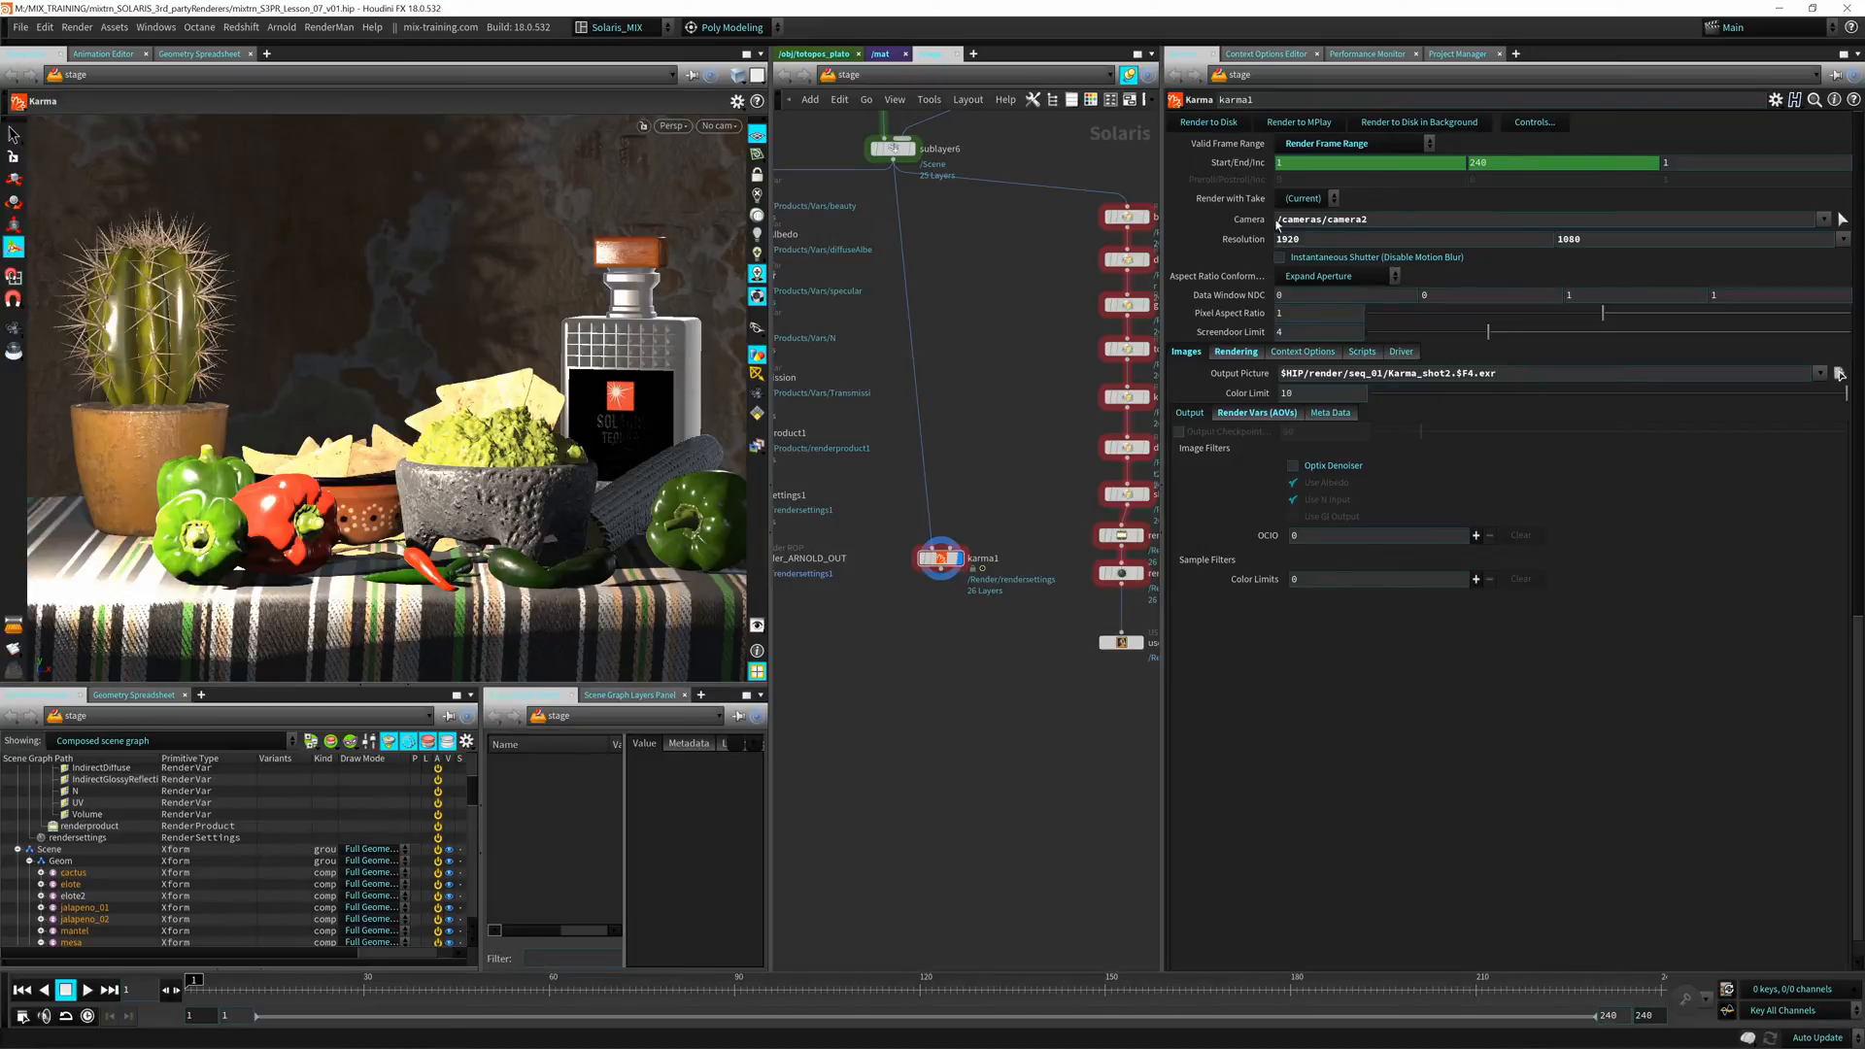
Delete the channels from karma1's Start/End/Inc parameter and set the end frame to 120
right_click(1228, 163)
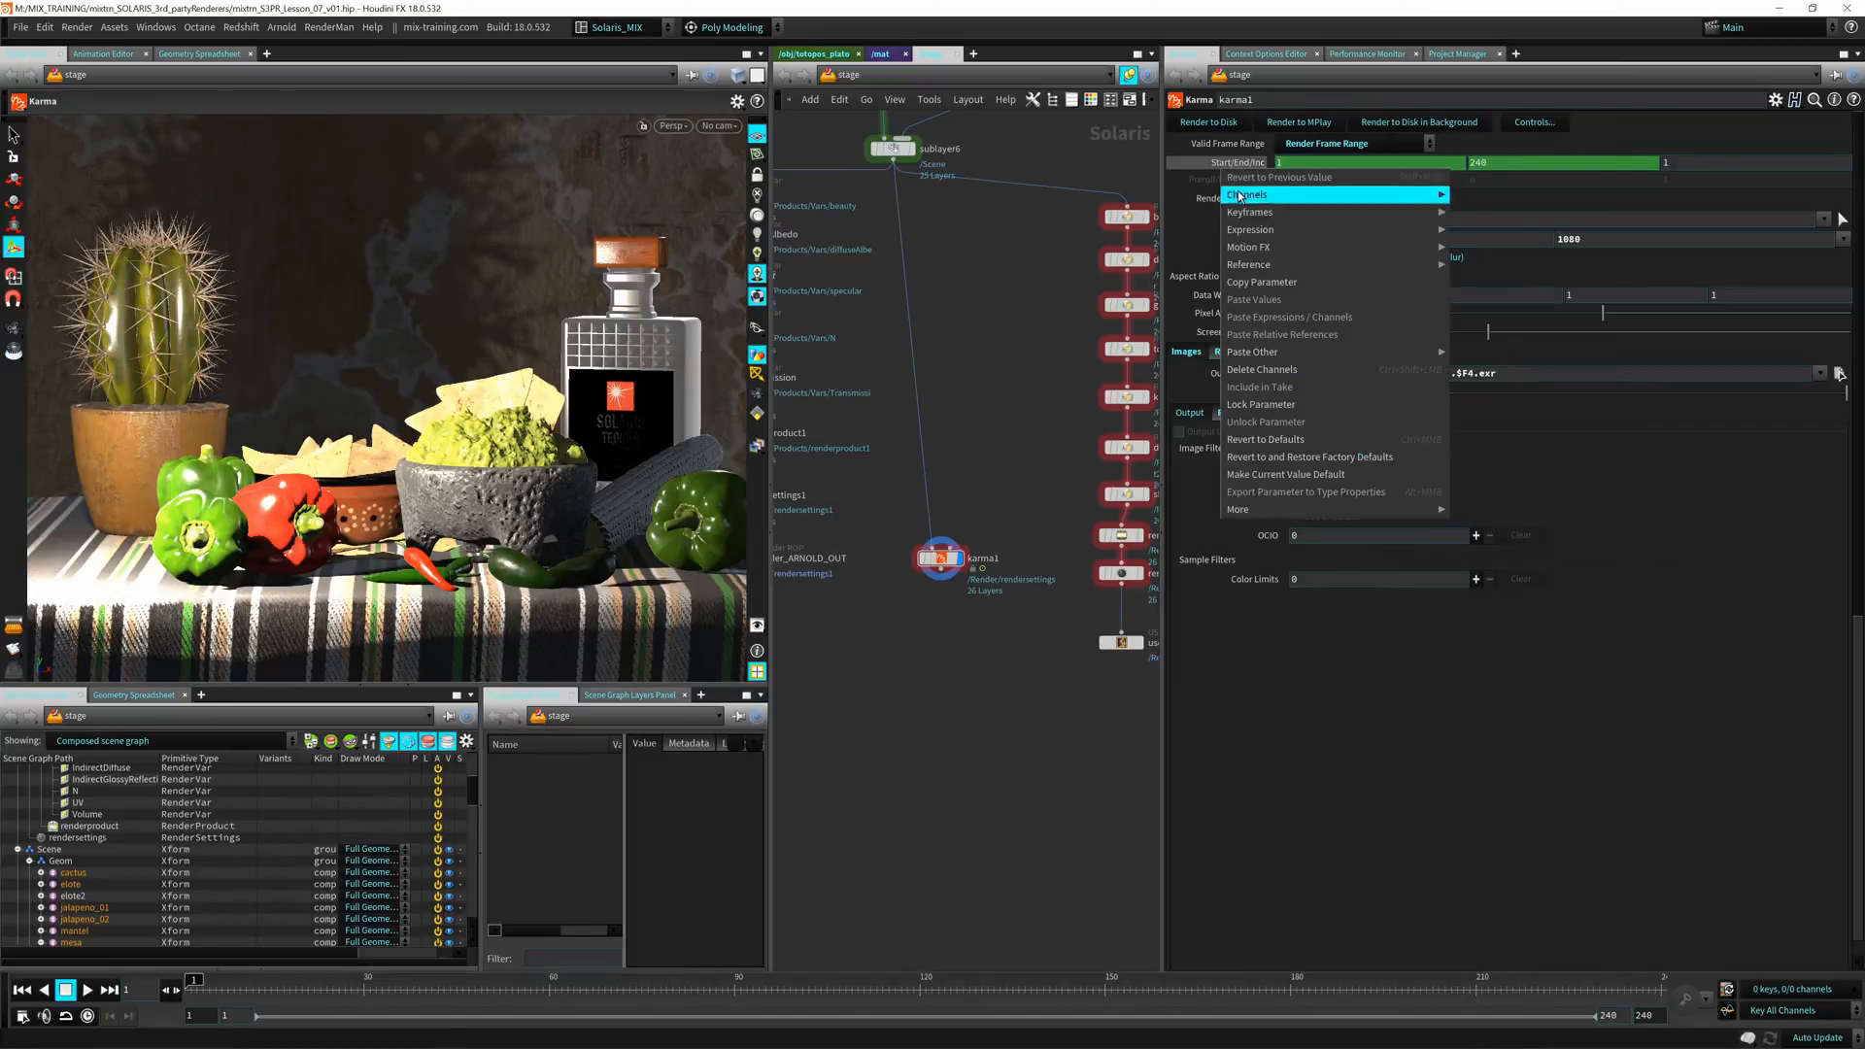
left_click(1288, 372)
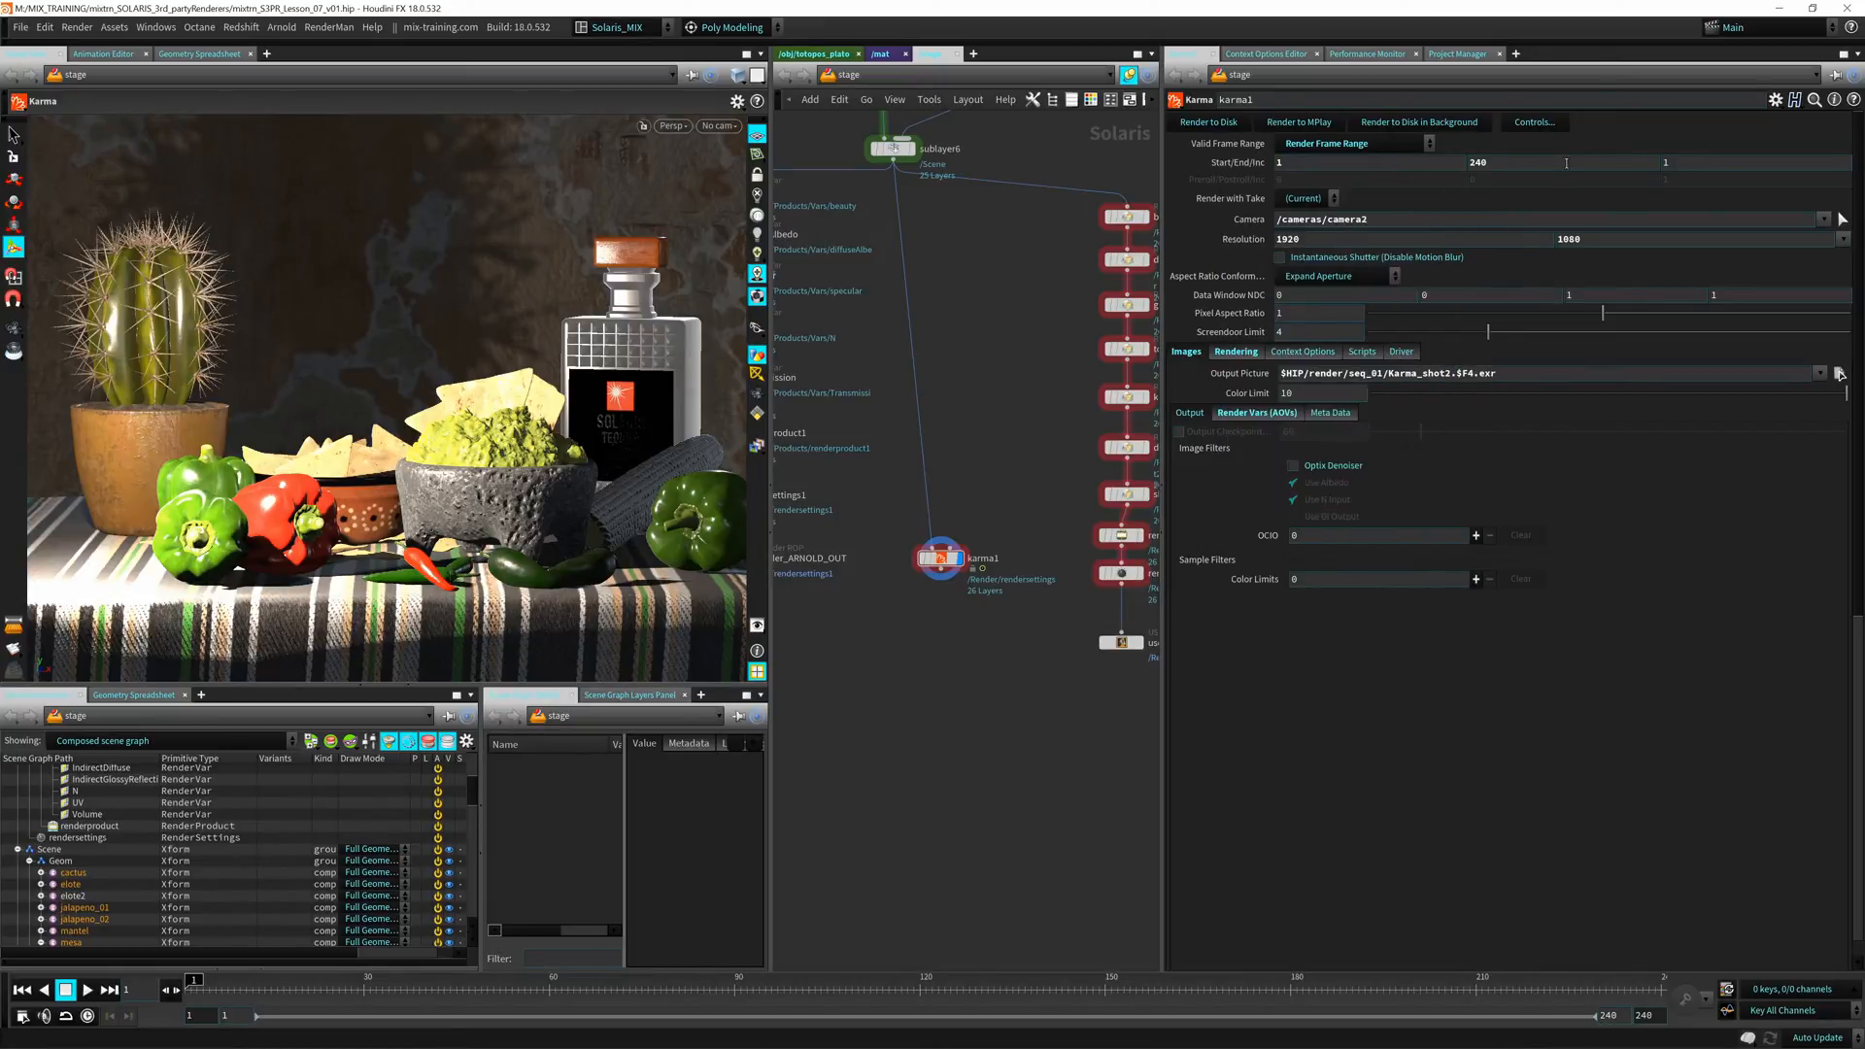
type("120")
key("Return")
Set the frame increment of the karma1 render range to 10, and reset it to 1
left_click(1685, 167)
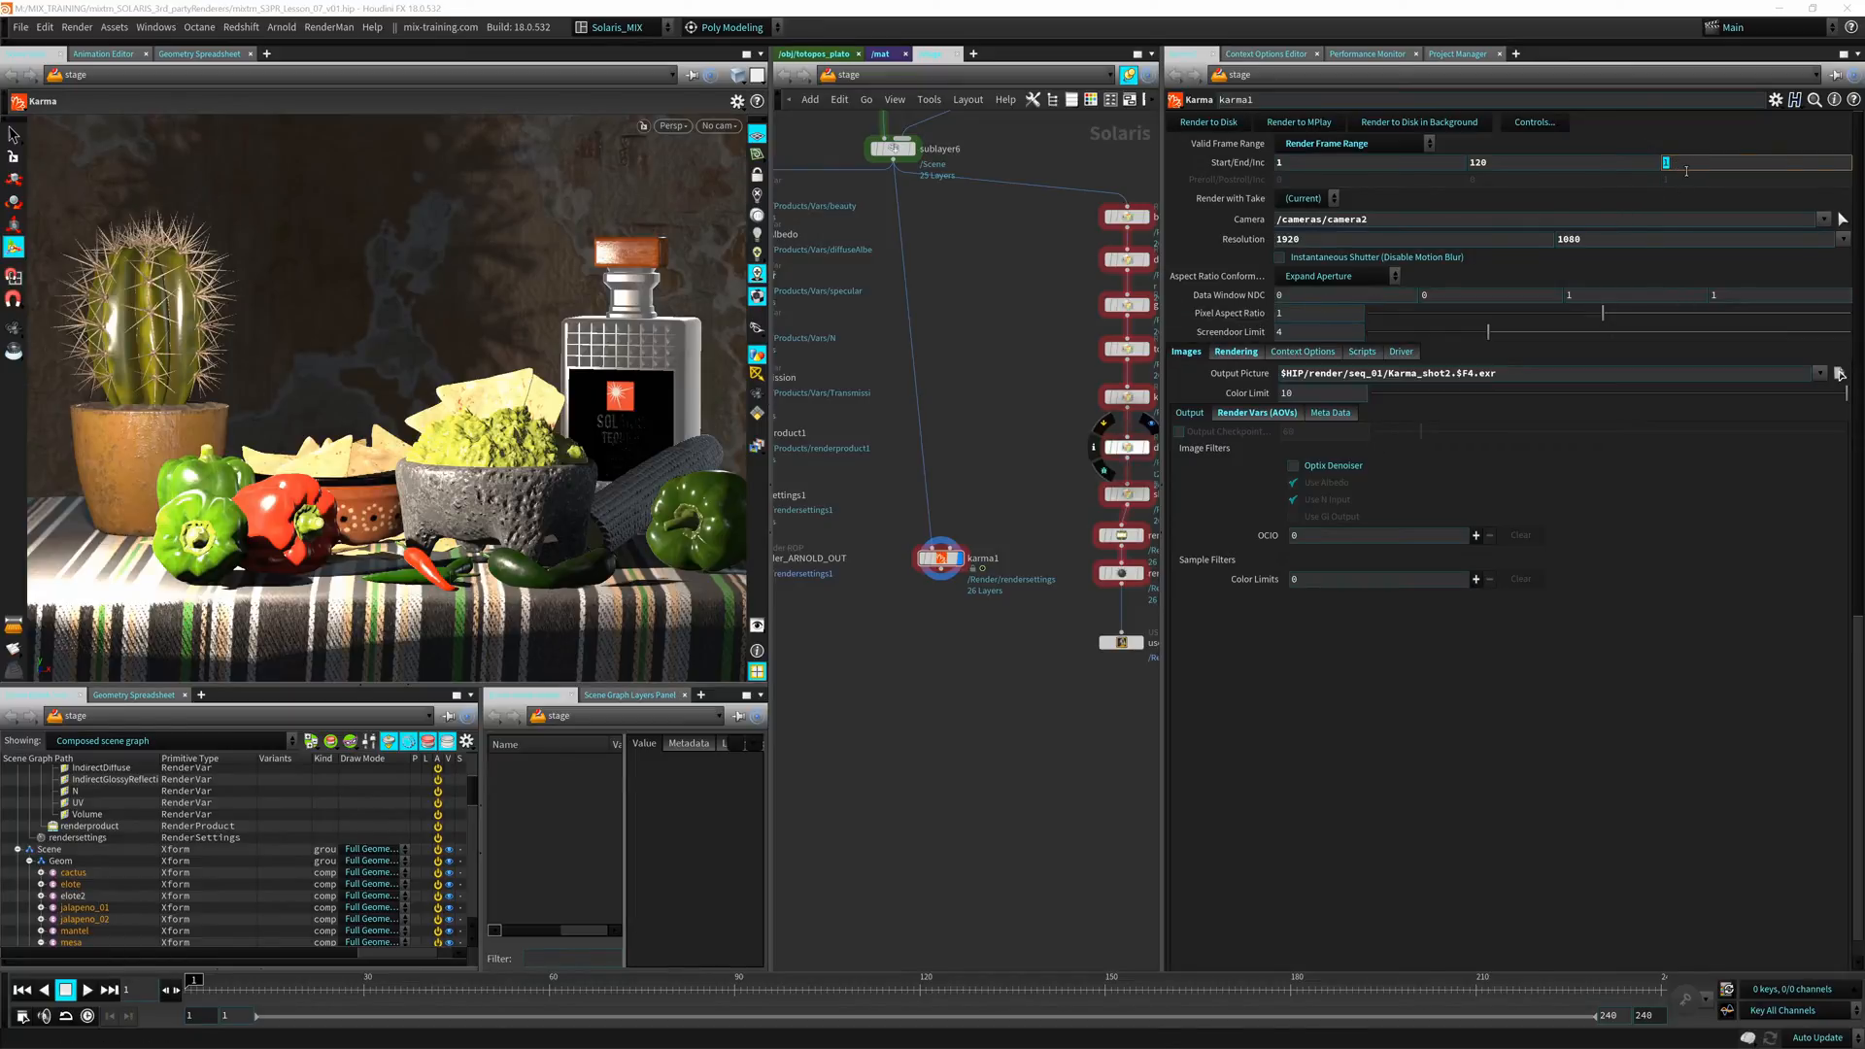
type("10")
key("Return")
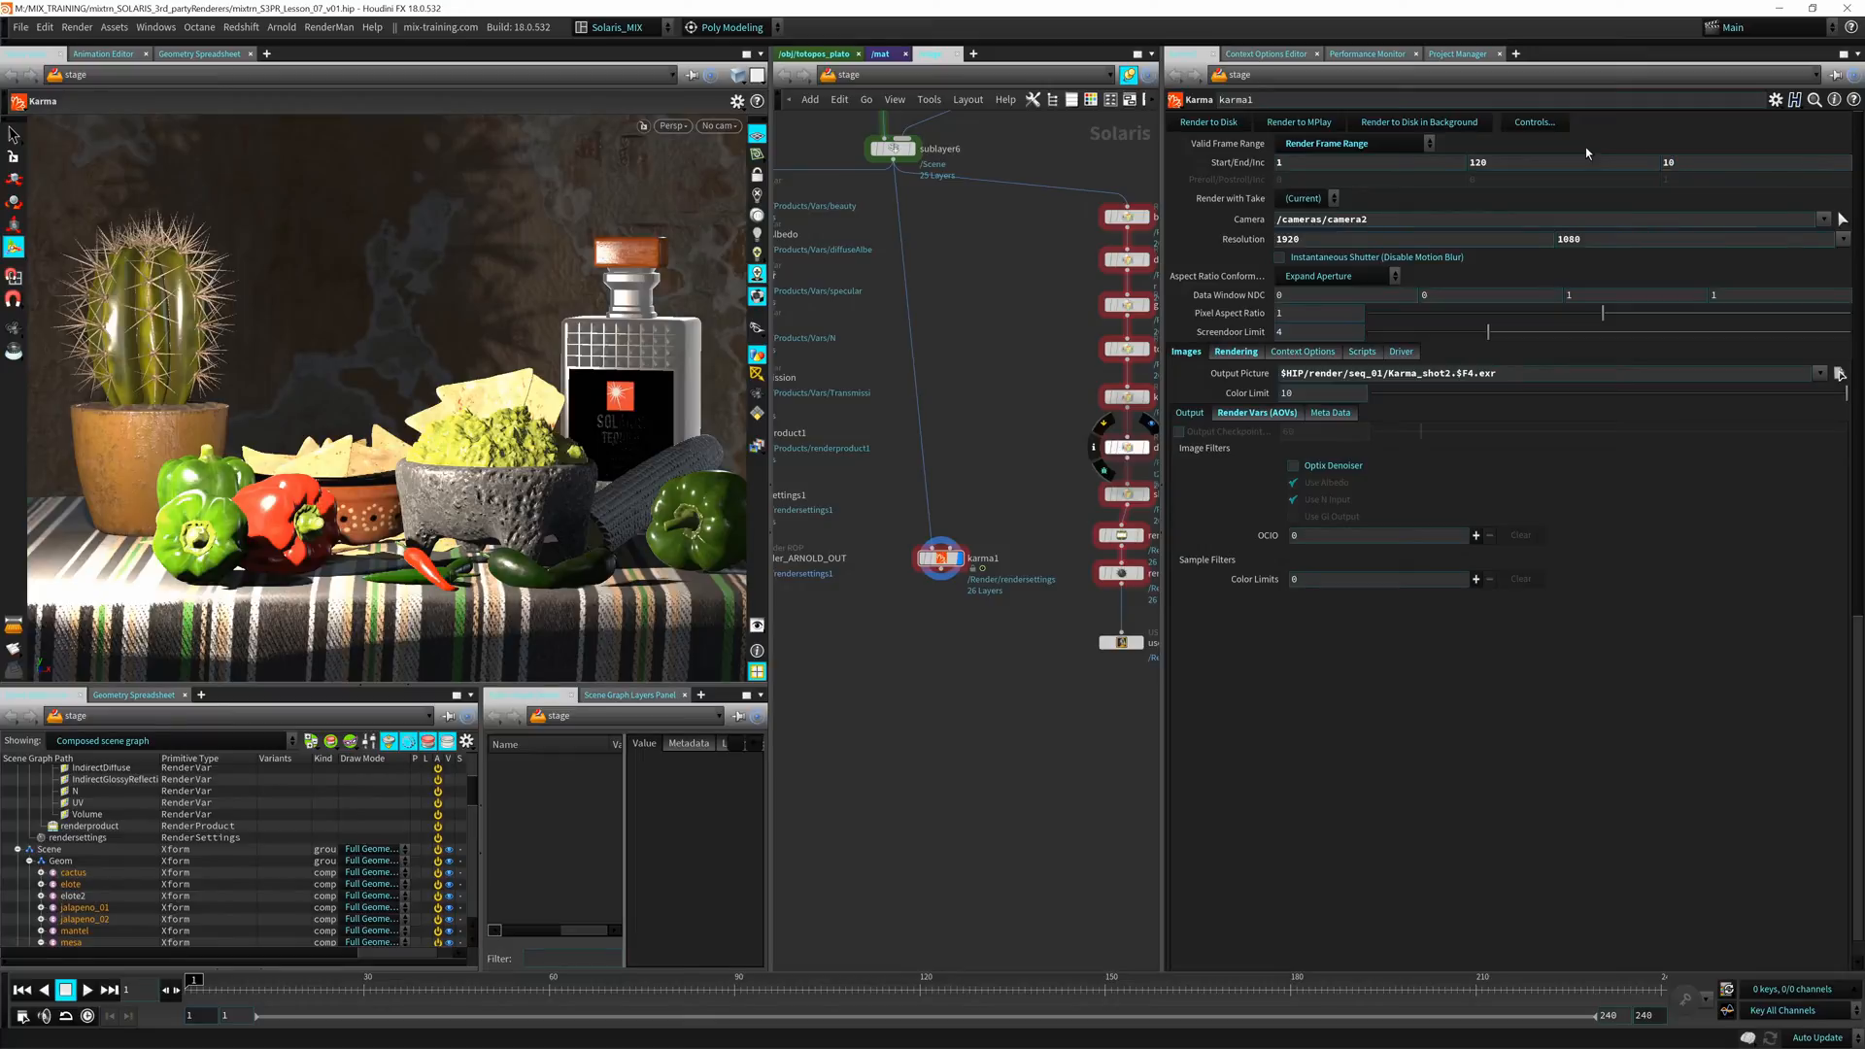
left_click(1669, 162)
type("1")
key("Return")
Review karma1's output file extension, Render Vars (AOVs), camera path and sampling settings
left_click(1505, 379)
left_click_drag(1501, 379, 1487, 380)
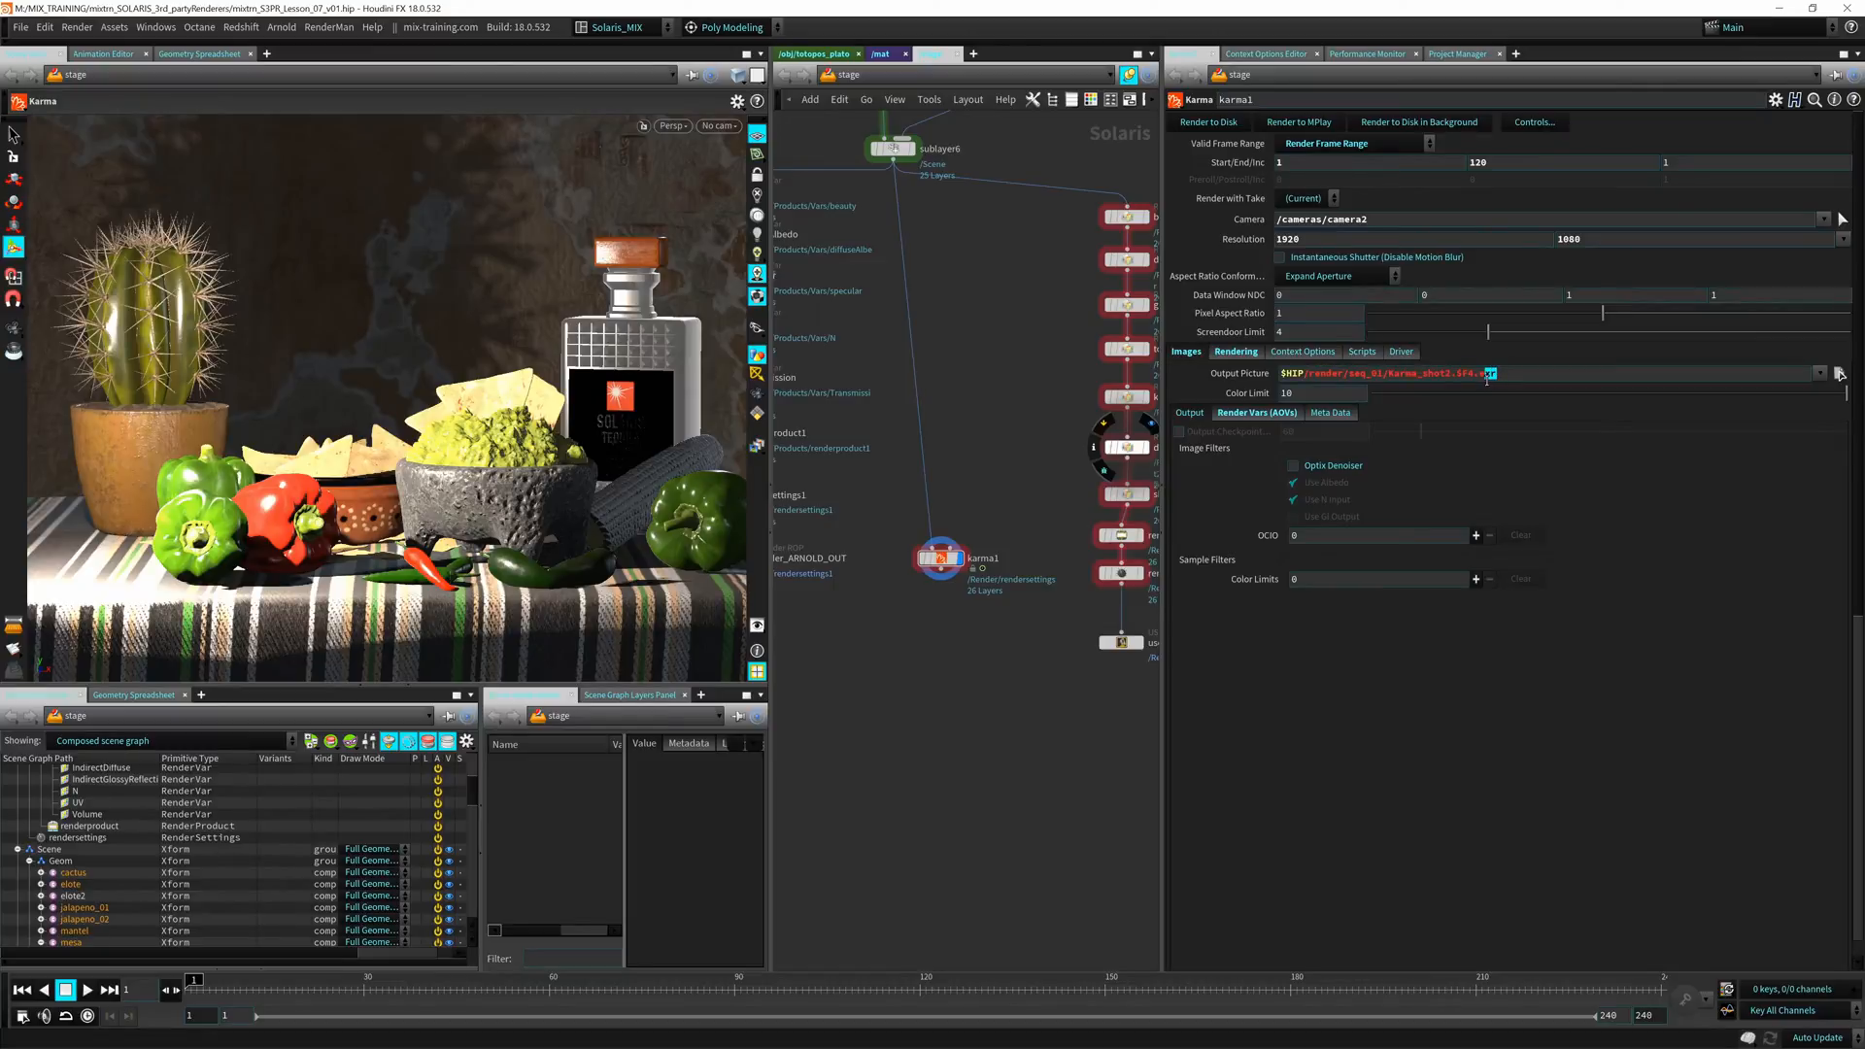
left_click(1259, 416)
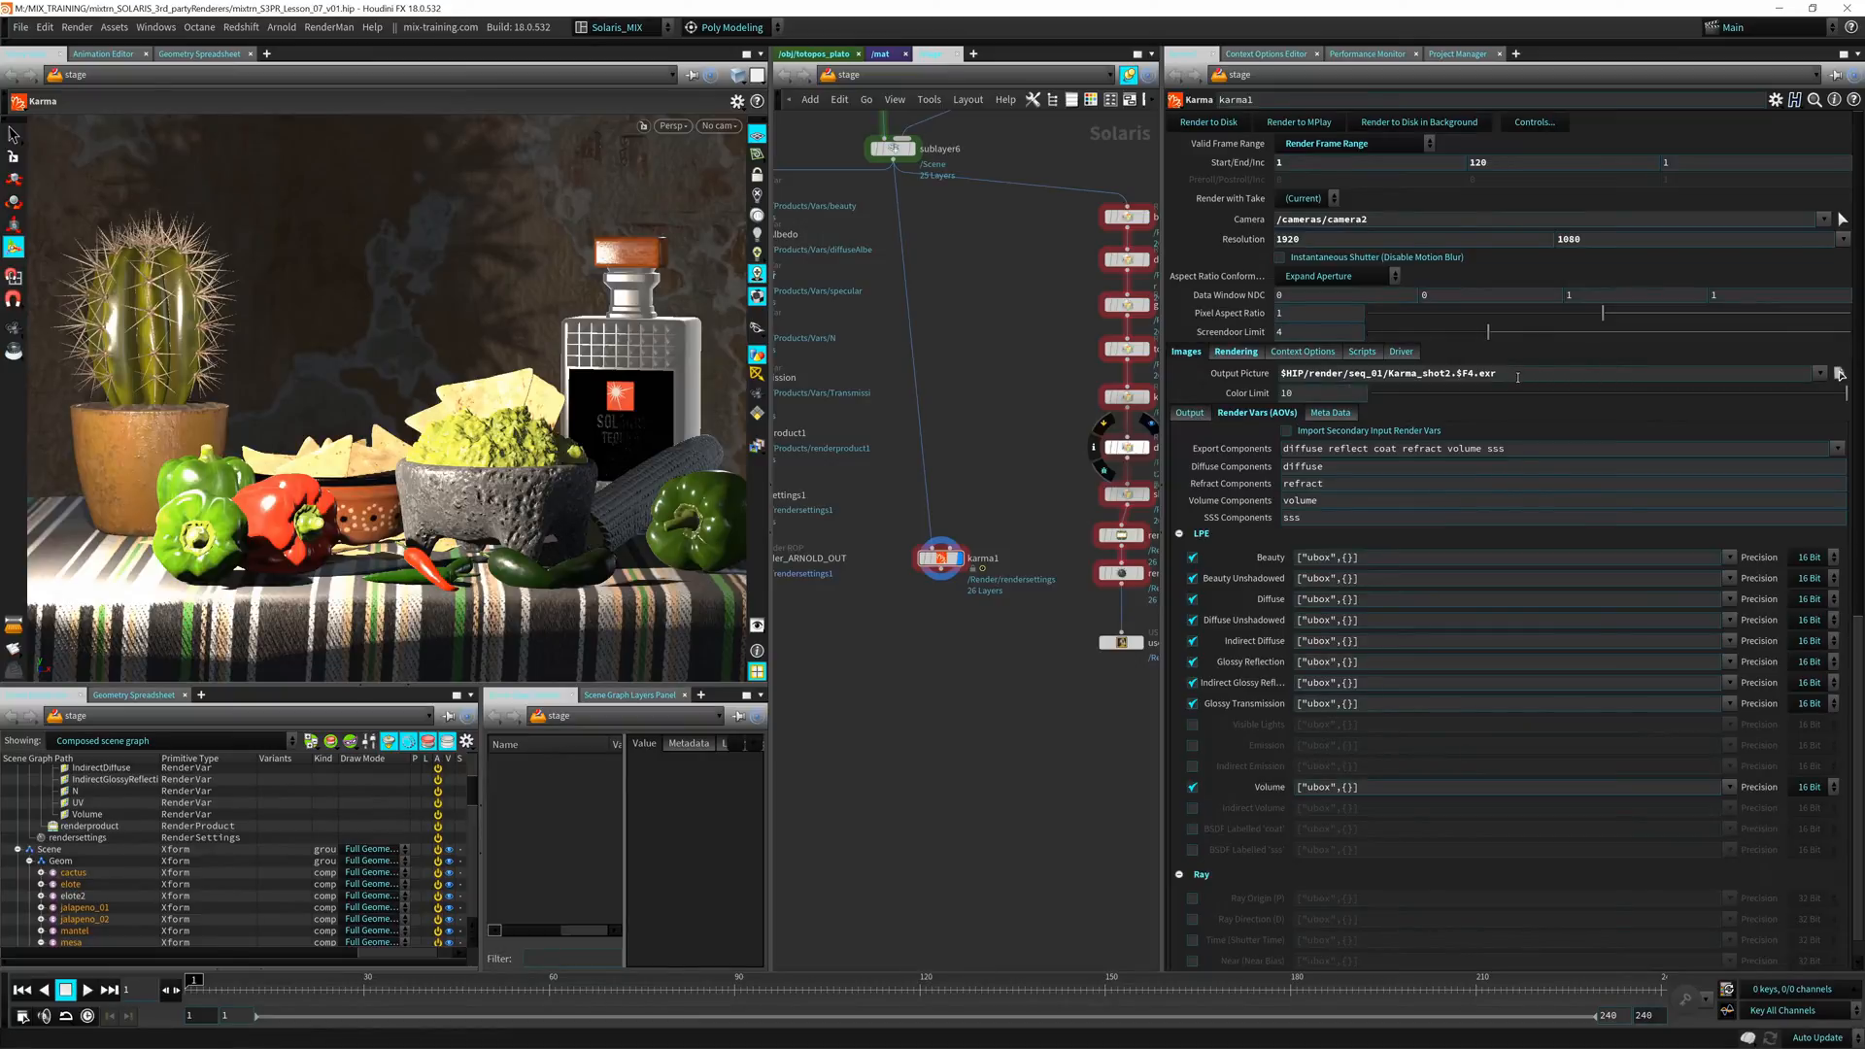
left_click(1190, 413)
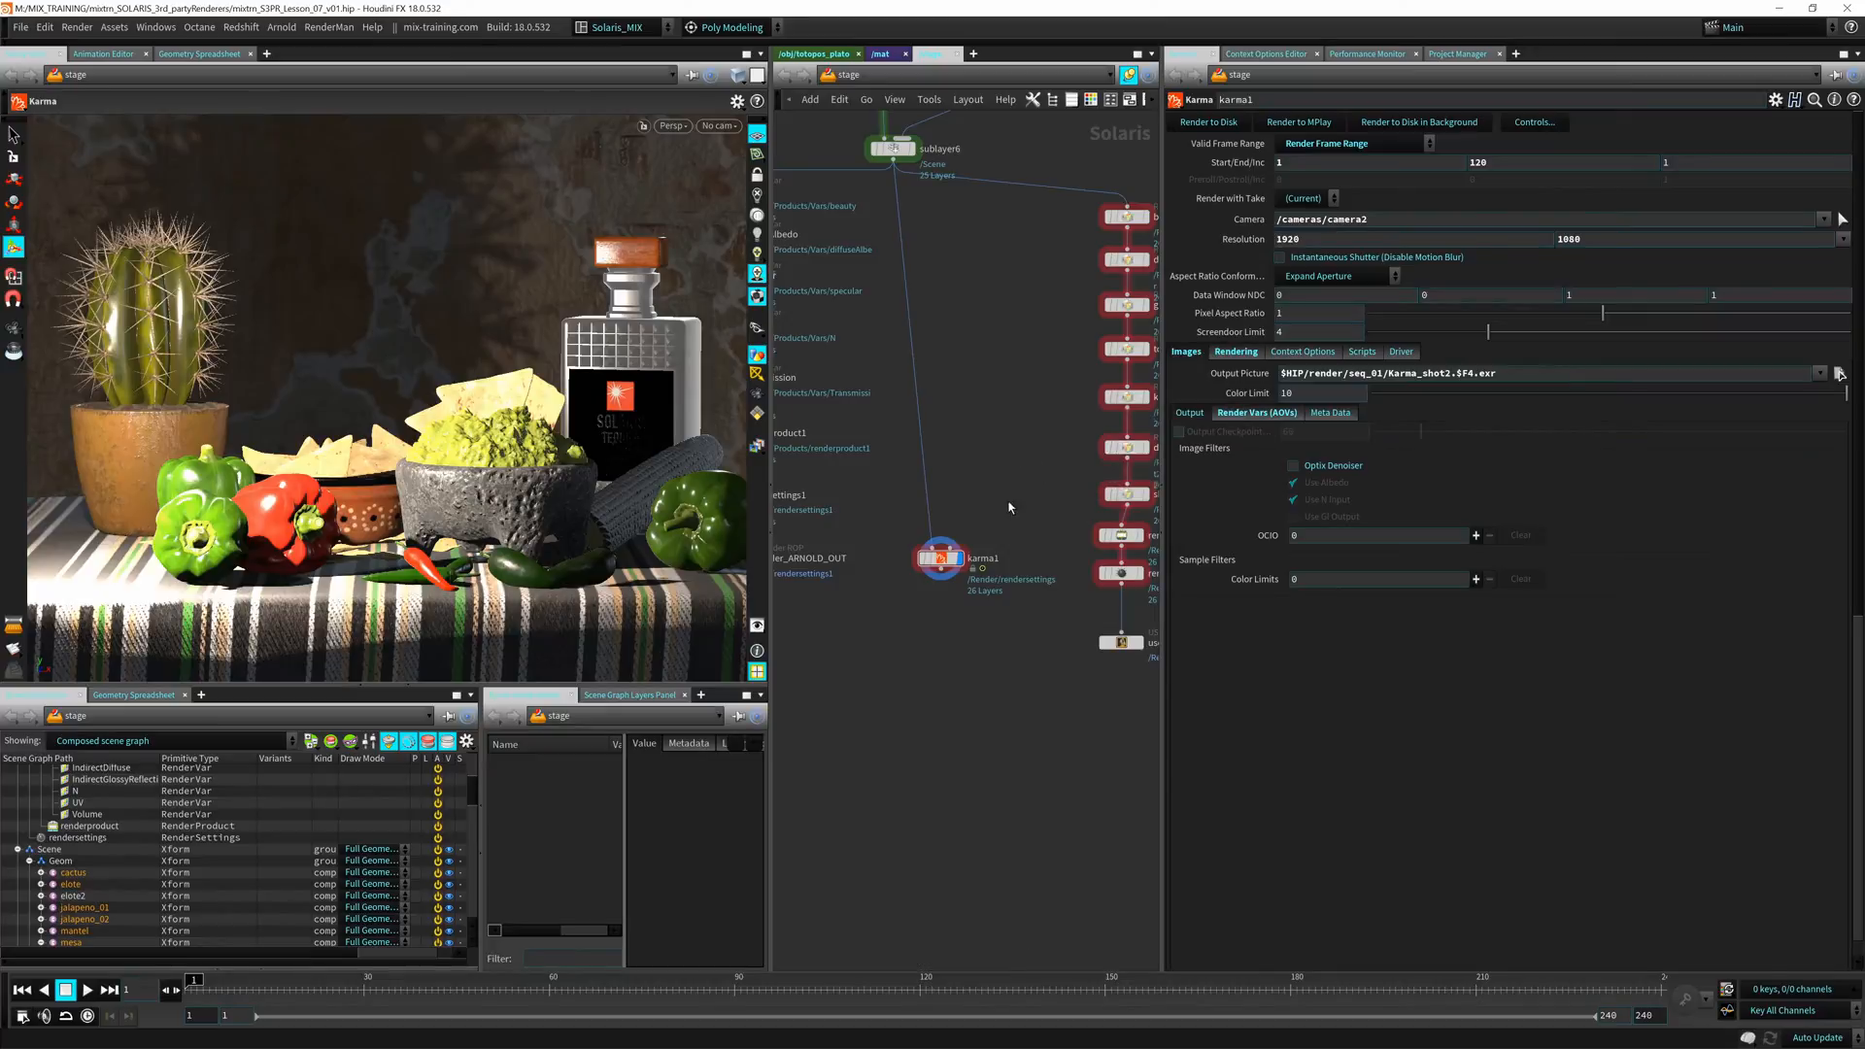
left_click_drag(940, 558, 922, 610)
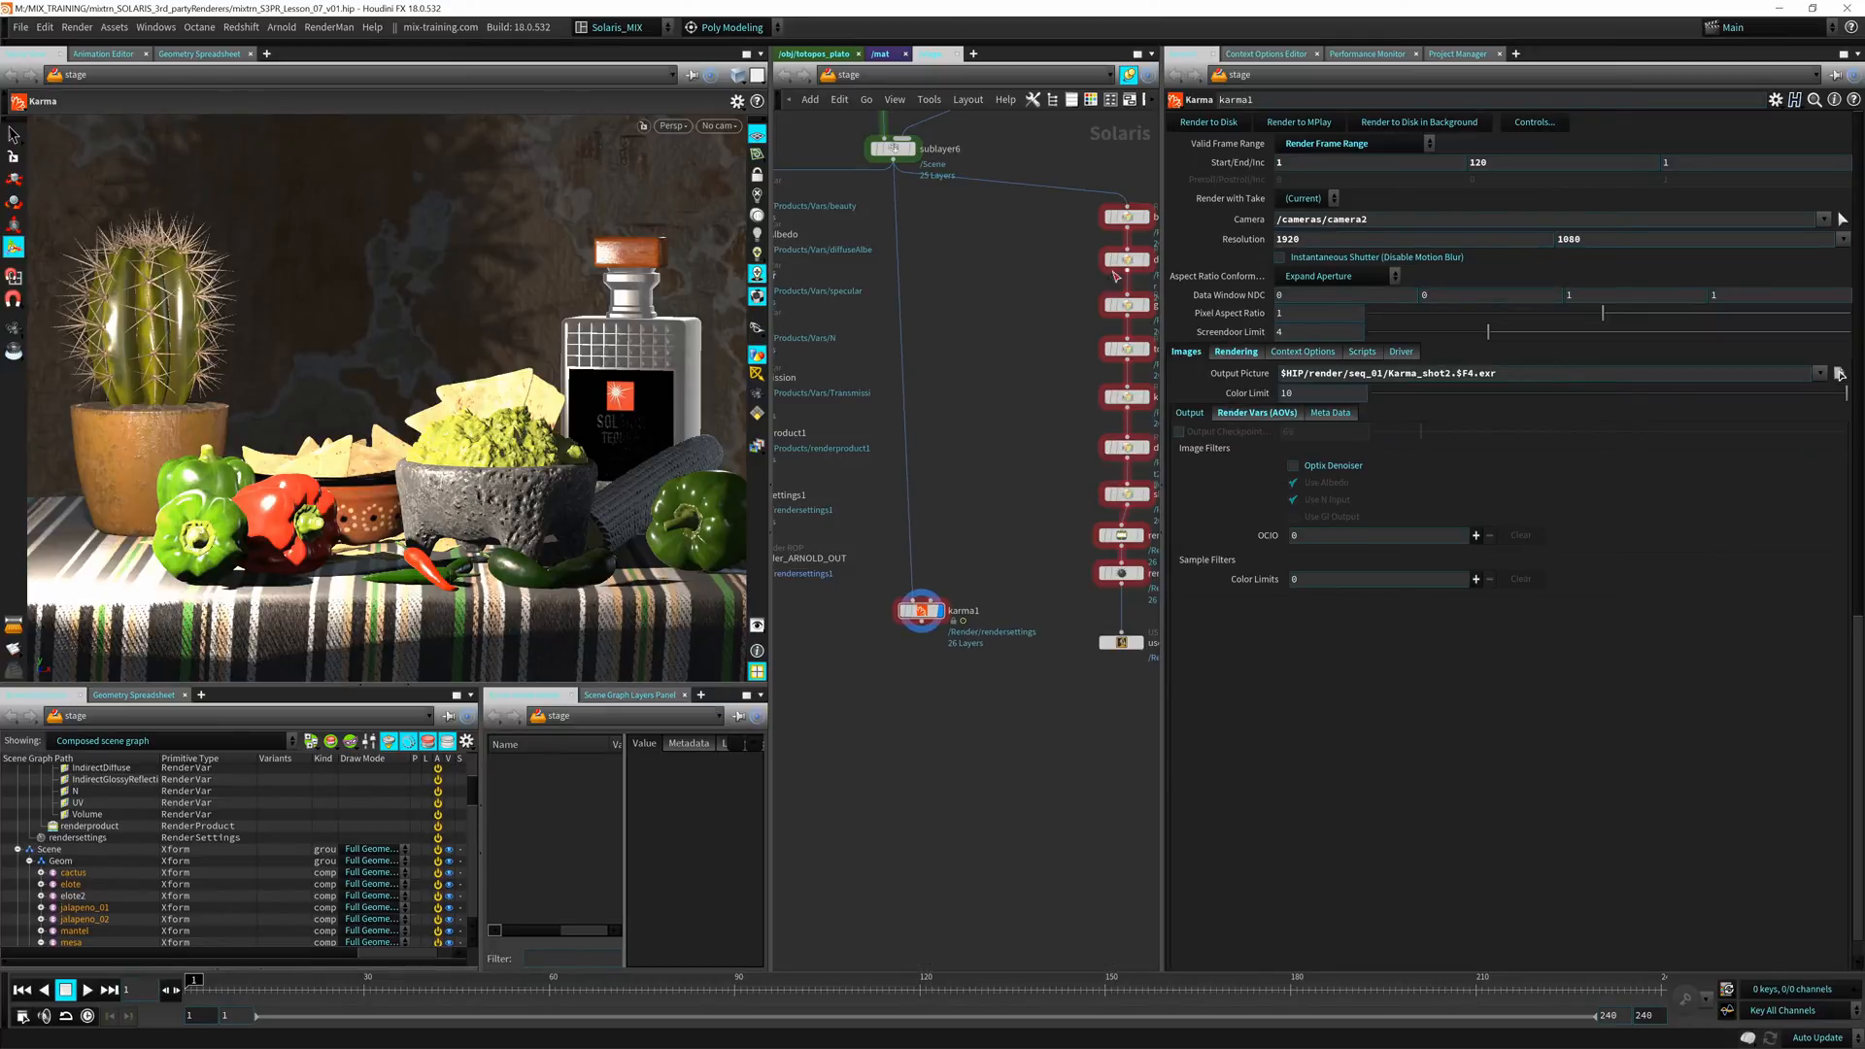
left_click_drag(1370, 219, 1183, 250)
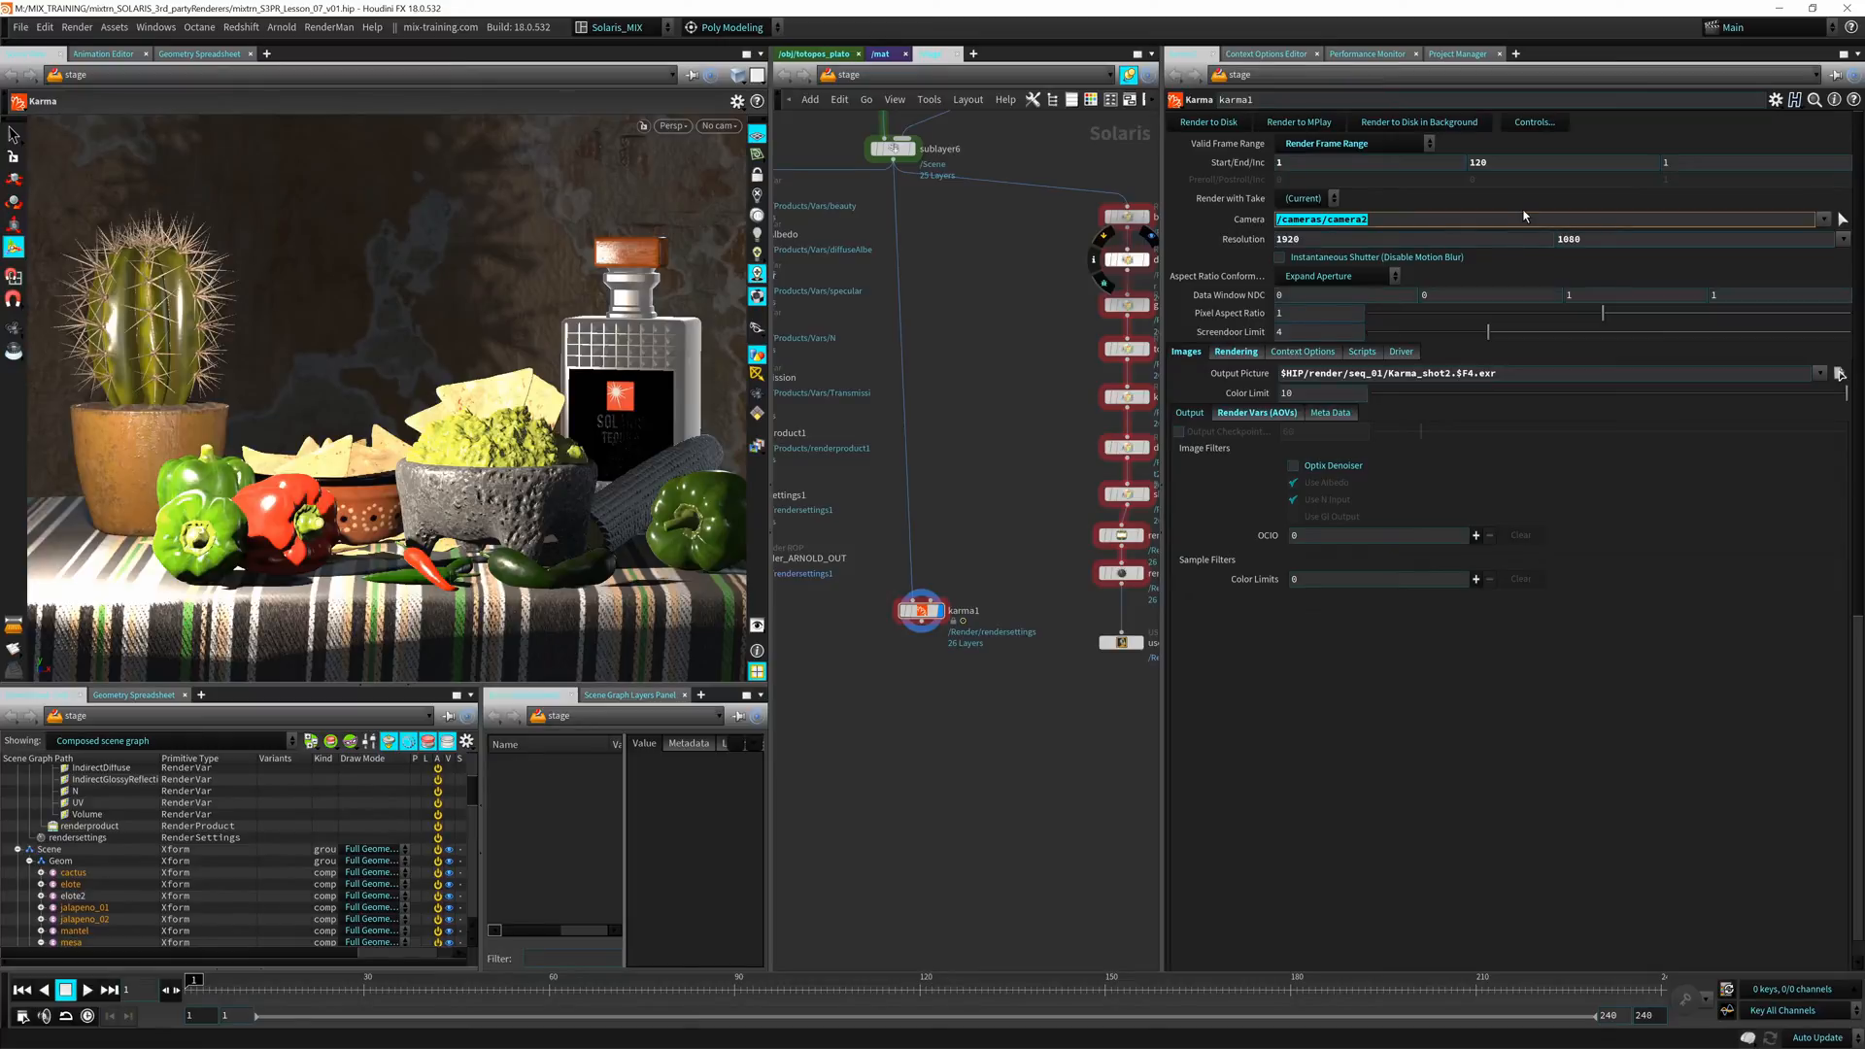
left_click(1240, 352)
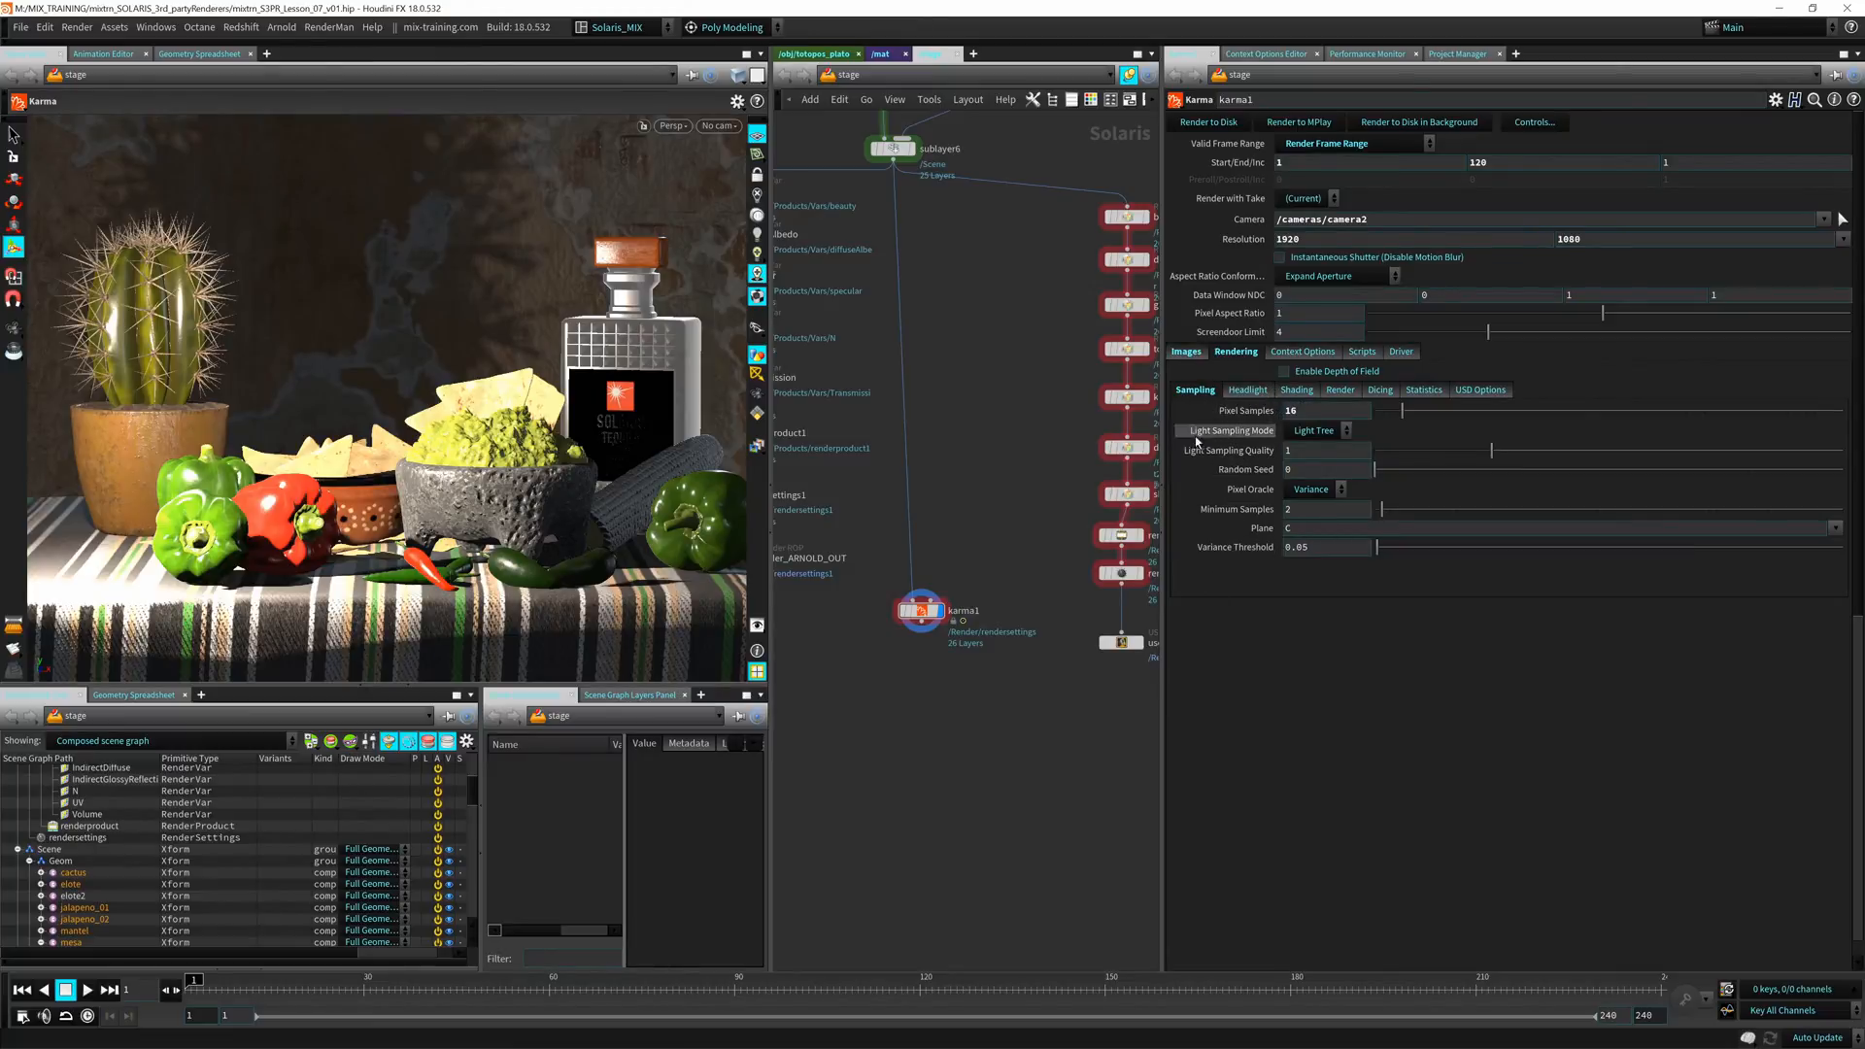
Compare the render parameters of the usdrender_ARNOLD_OUT node with those of karma1
key("l")
left_click(932, 506)
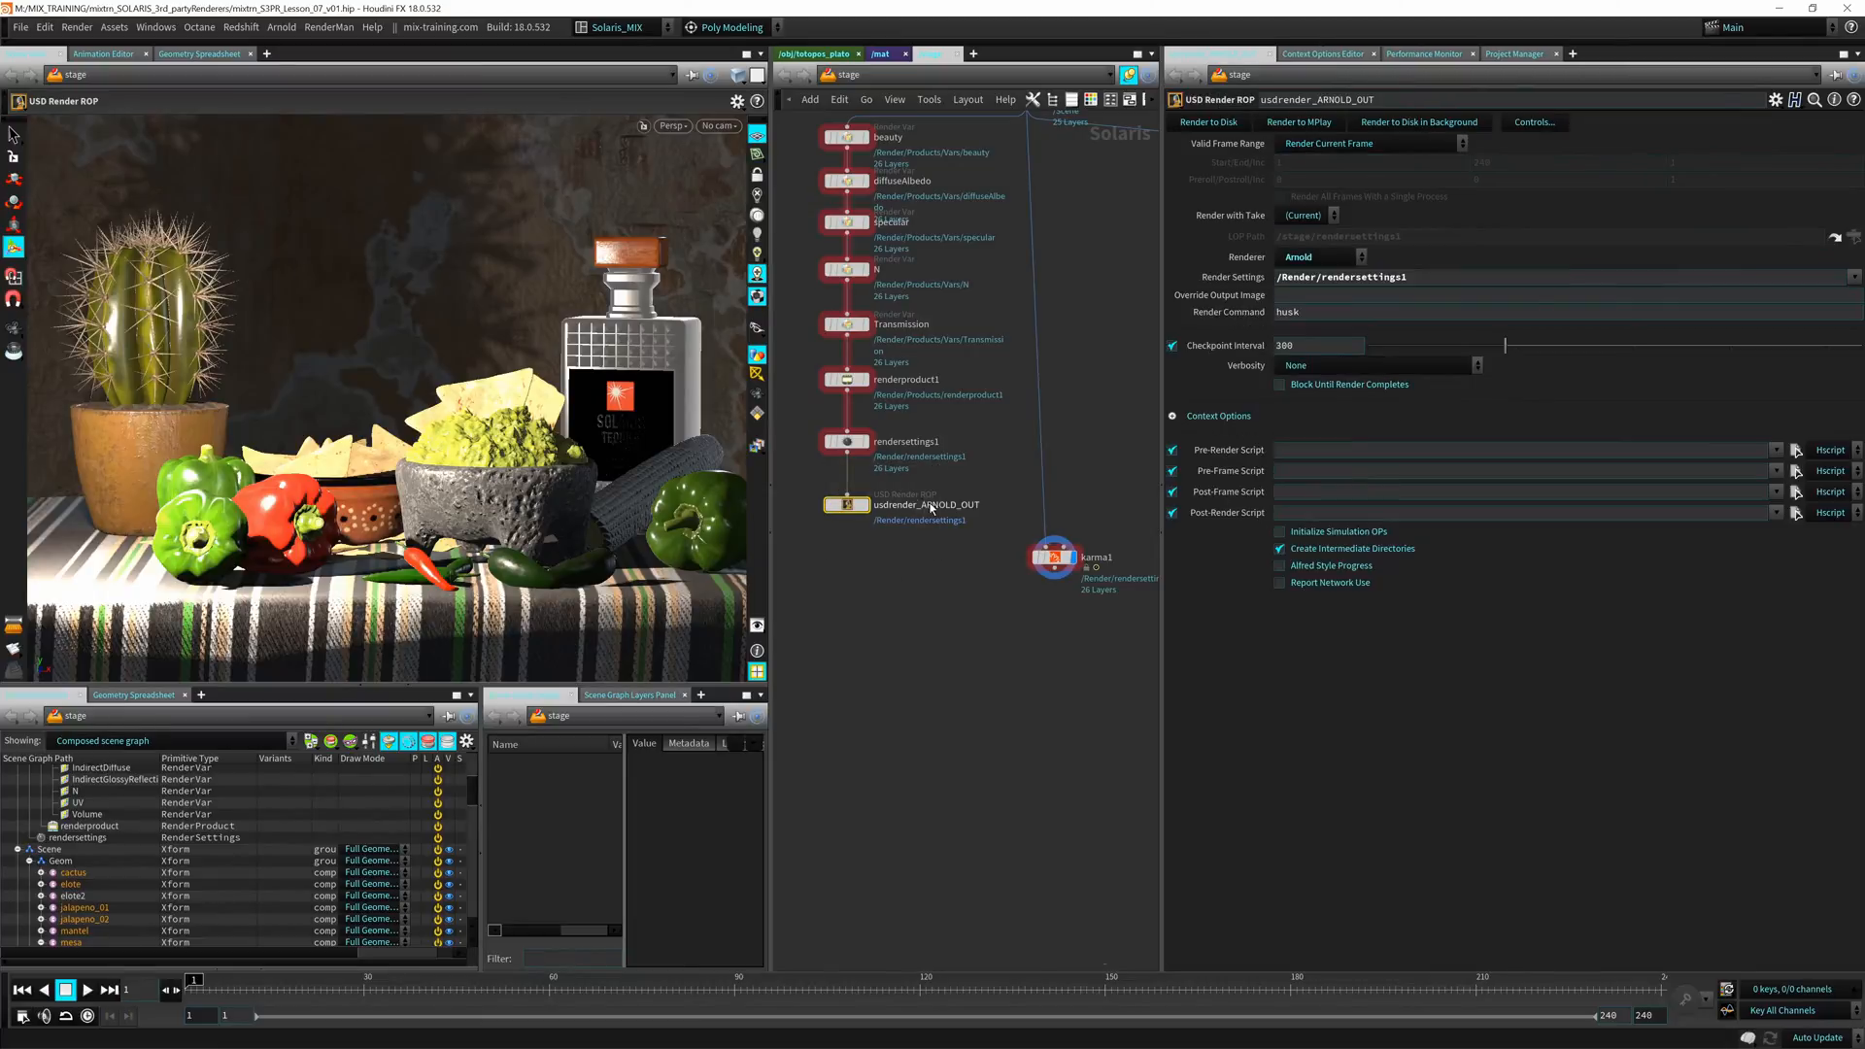
middle_click_drag(807, 601, 883, 640)
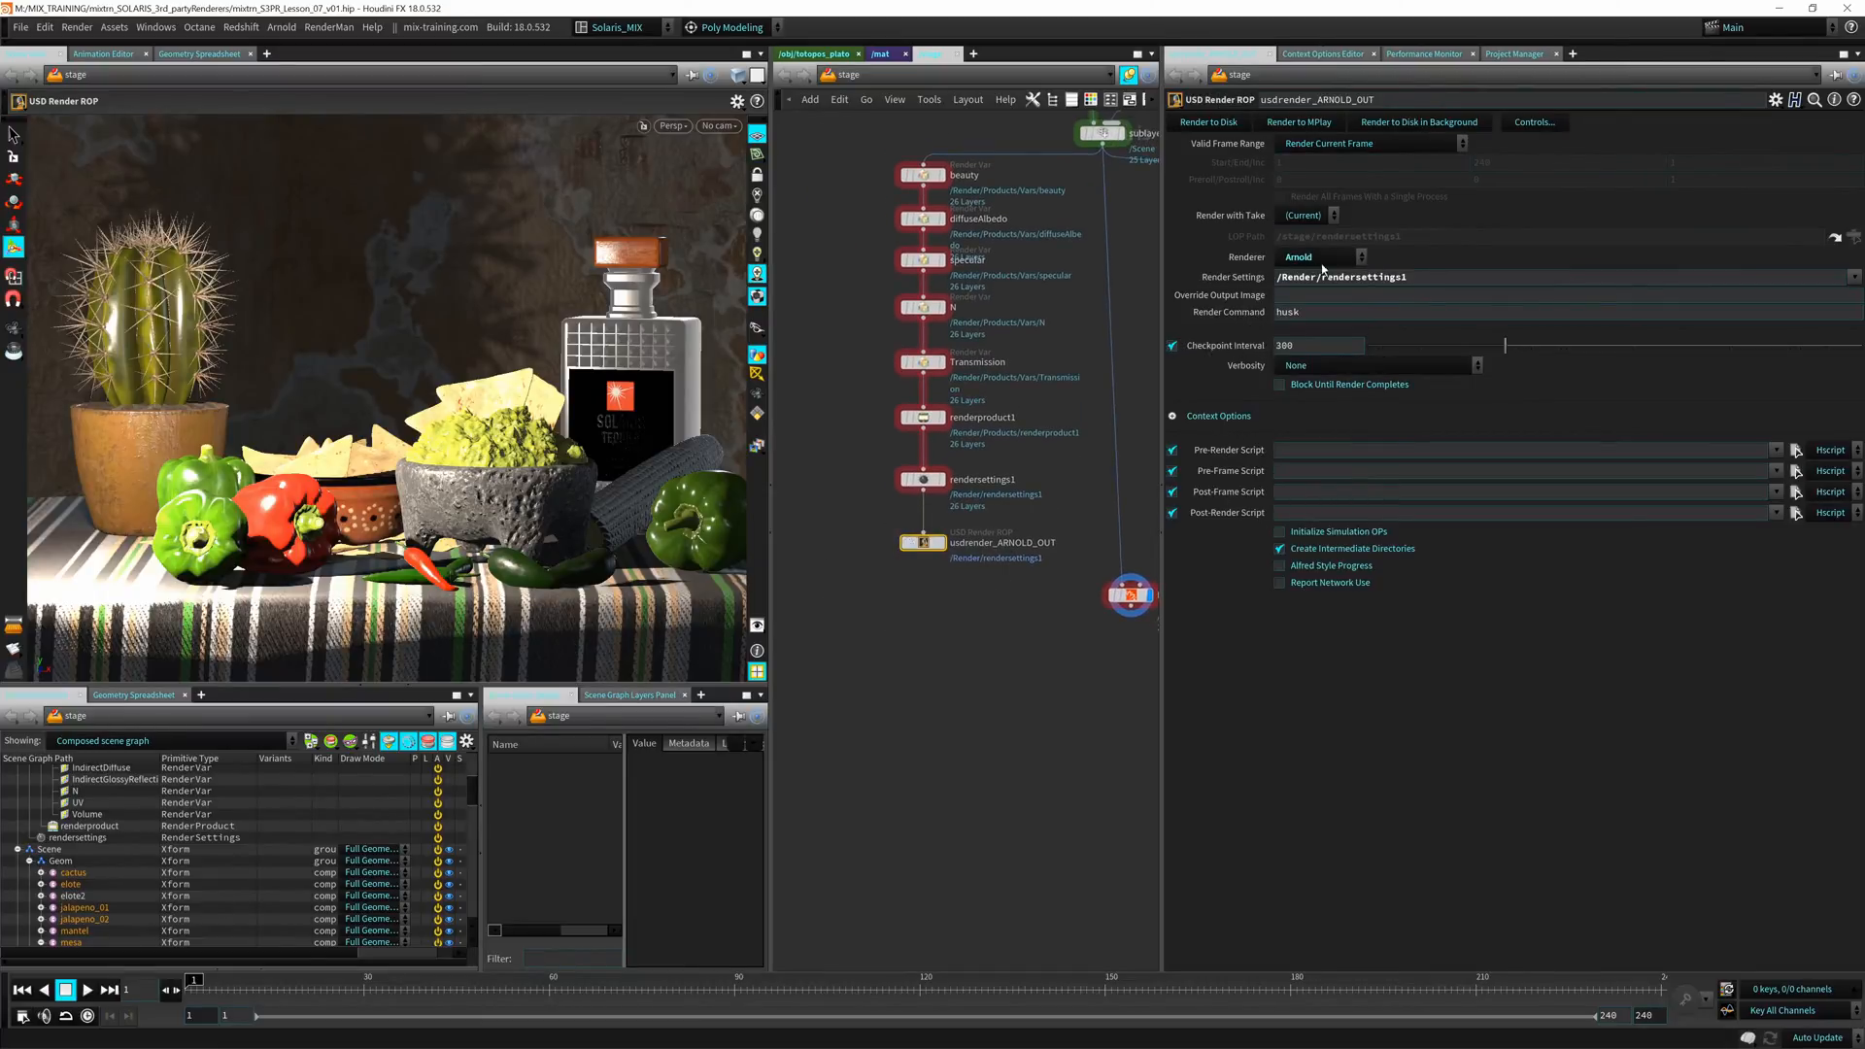
left_click(1130, 595)
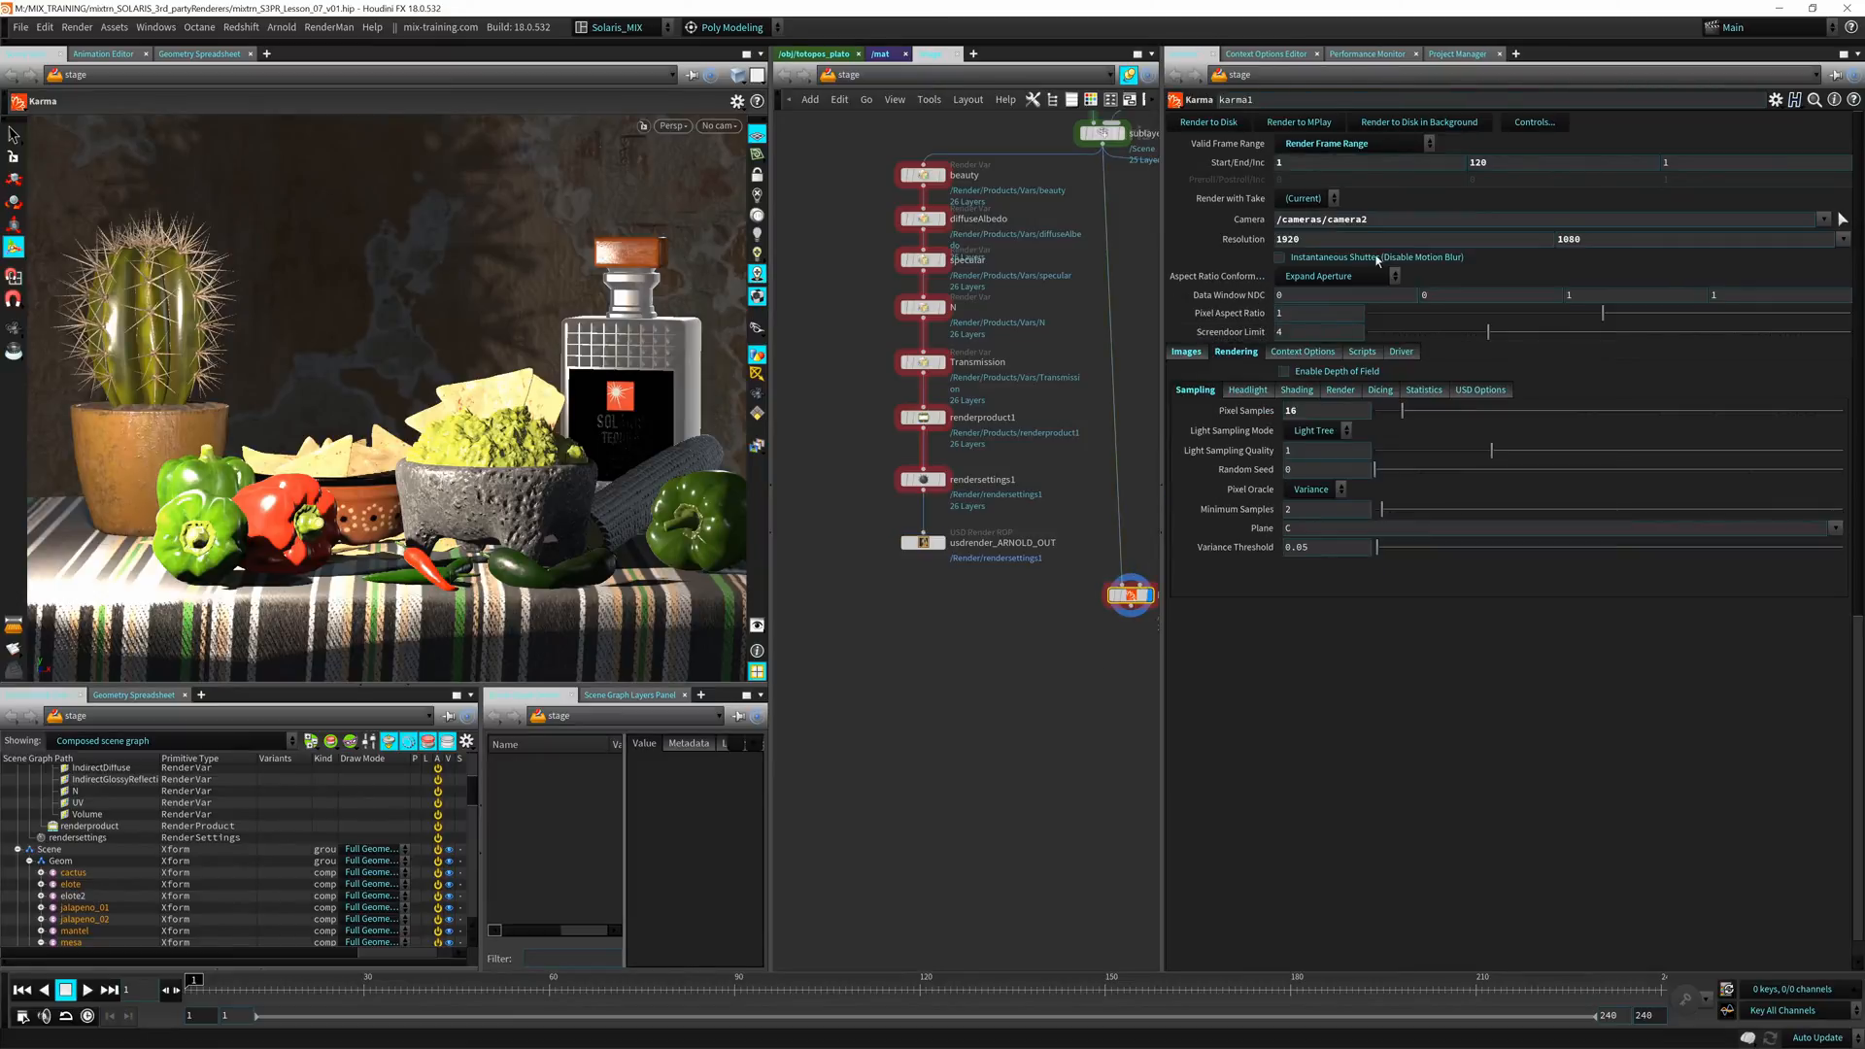
middle_click_drag(1098, 599, 986, 560)
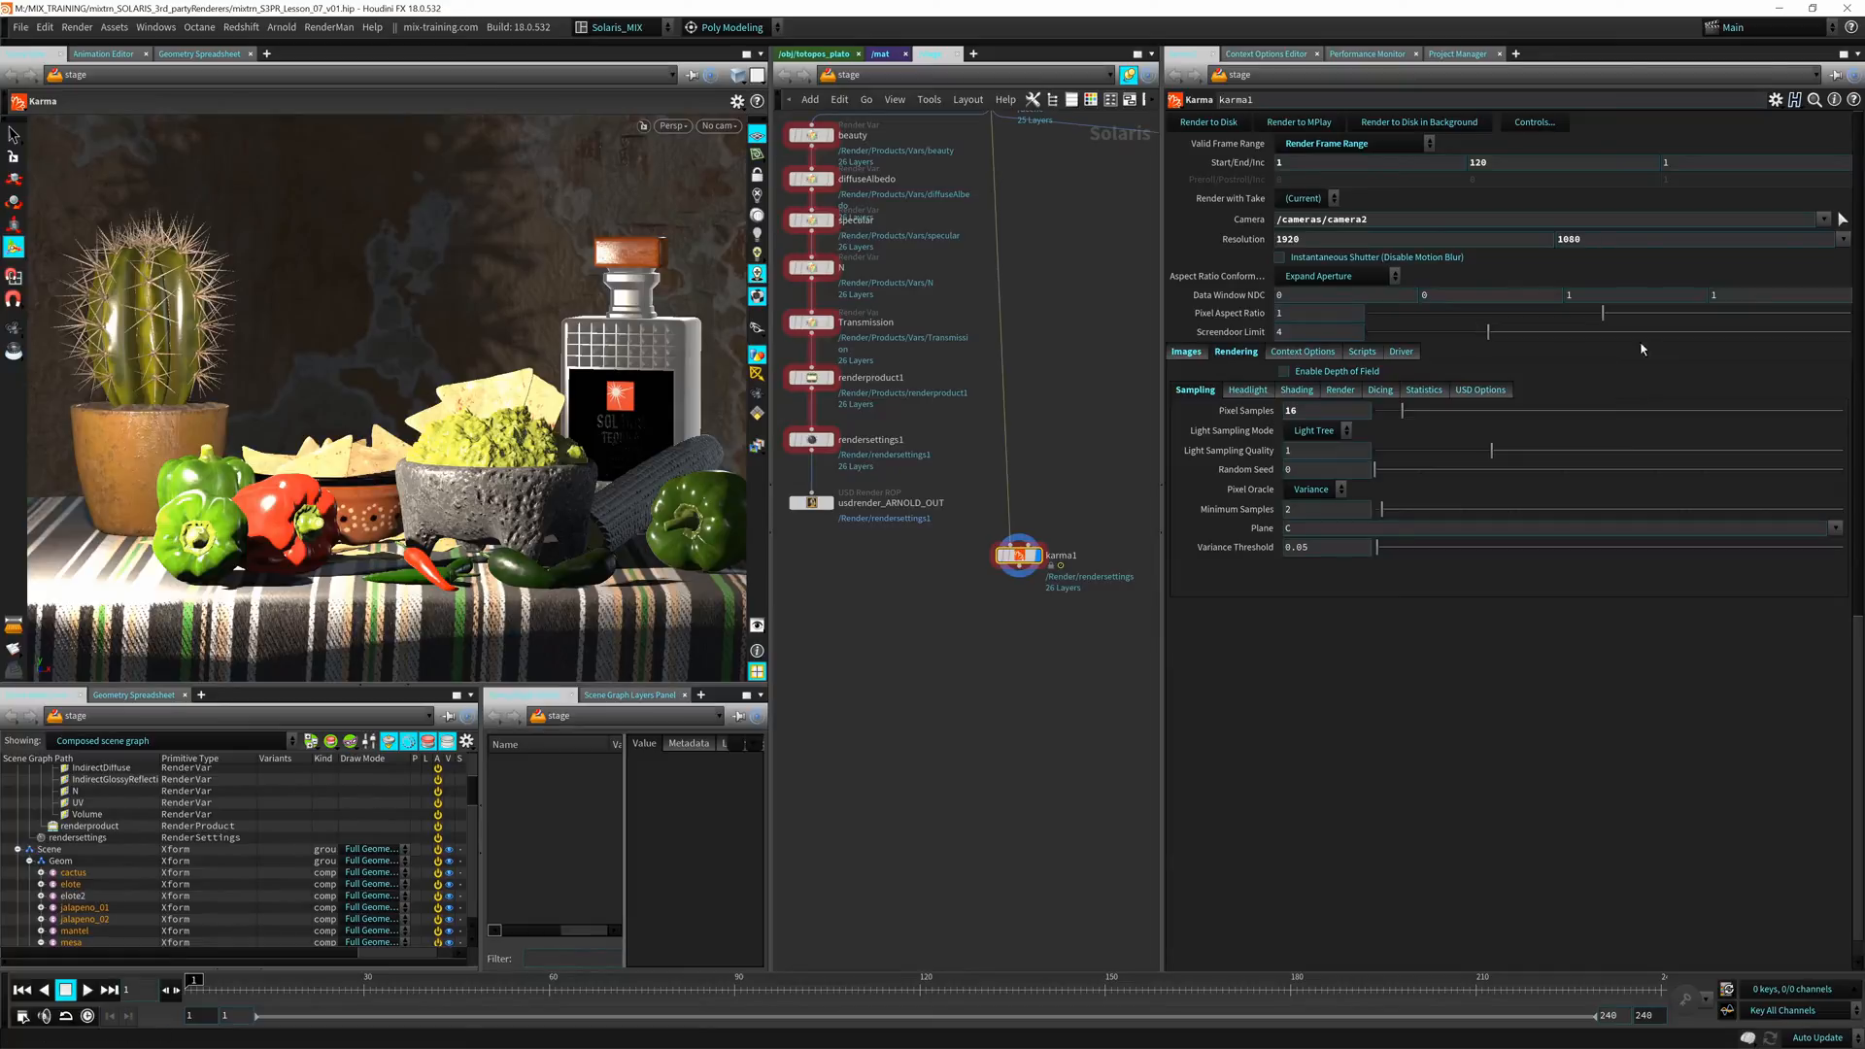
Copy karma1's output picture path into the override output image of usdrender_ARNOLD_OUT, changing it to $HIP/render/seq_arnold_01/Karma_shot2.$F4.exr
left_click(1187, 353)
left_click_drag(1506, 373, 1163, 390)
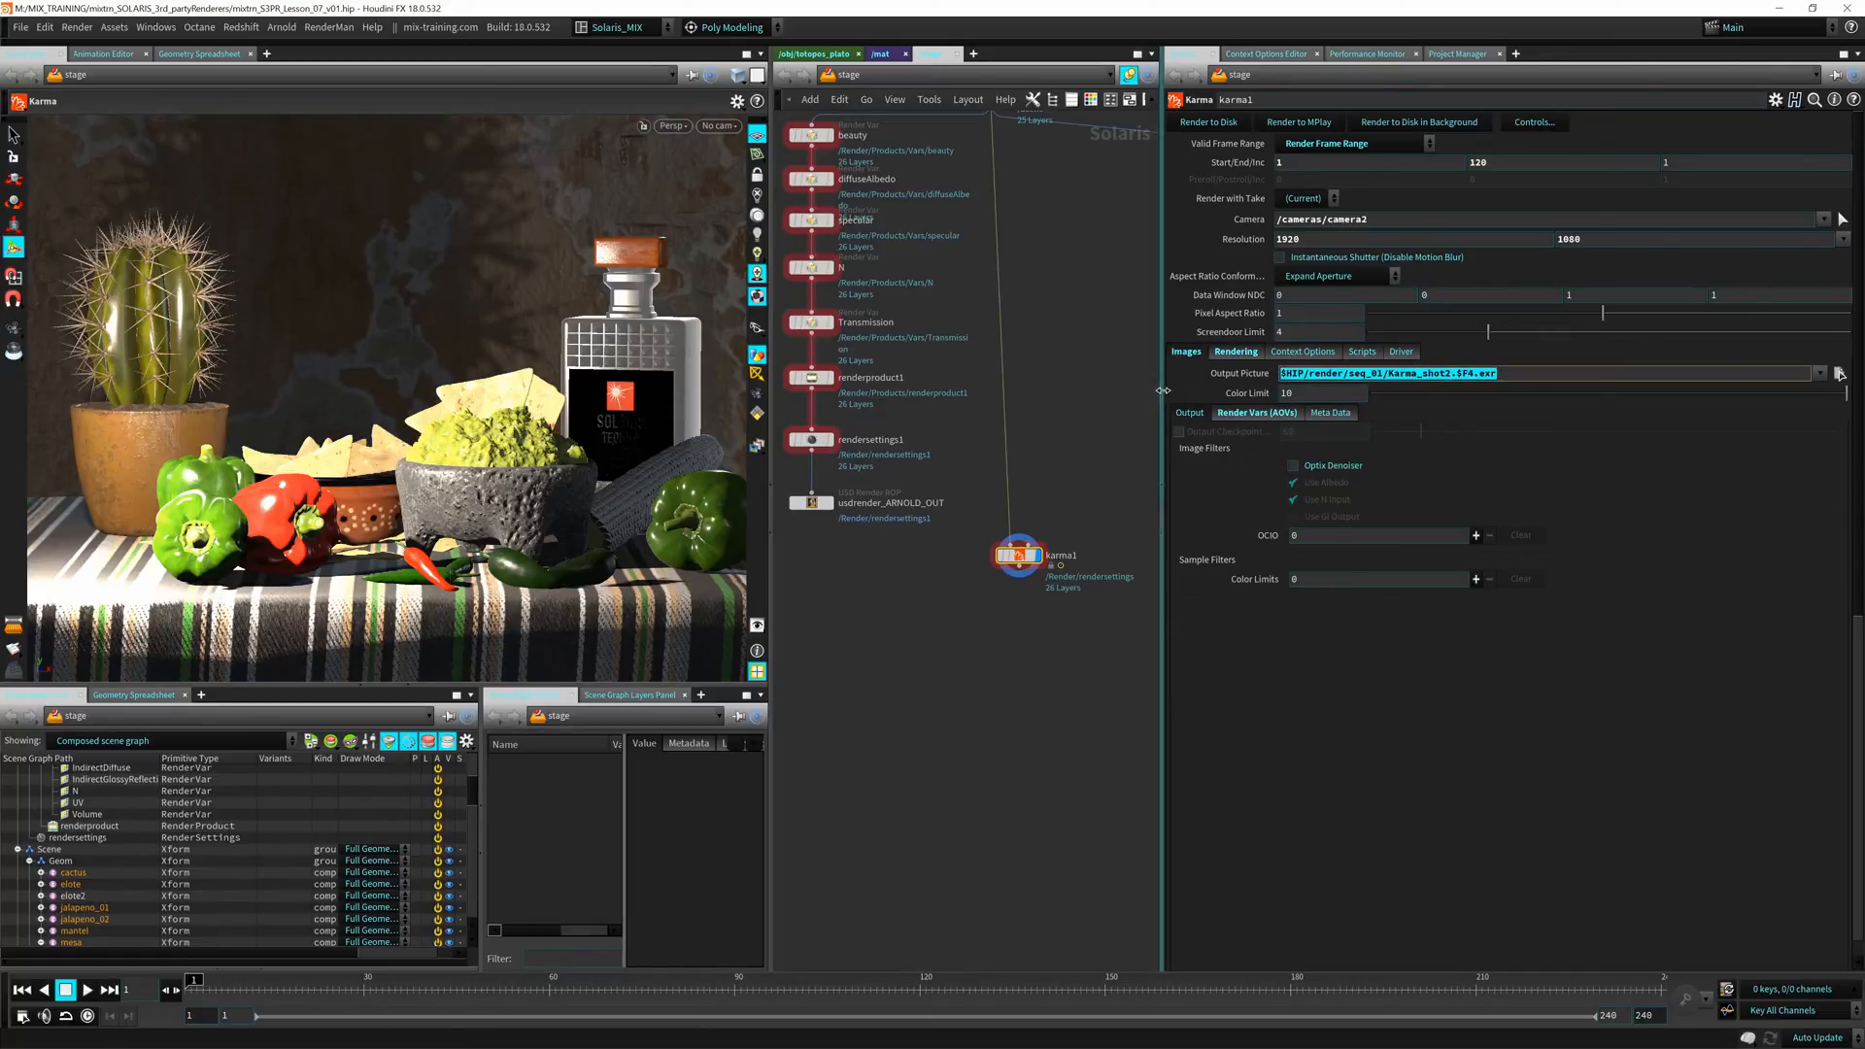
middle_click_drag(855, 598, 932, 609)
left_click(890, 513)
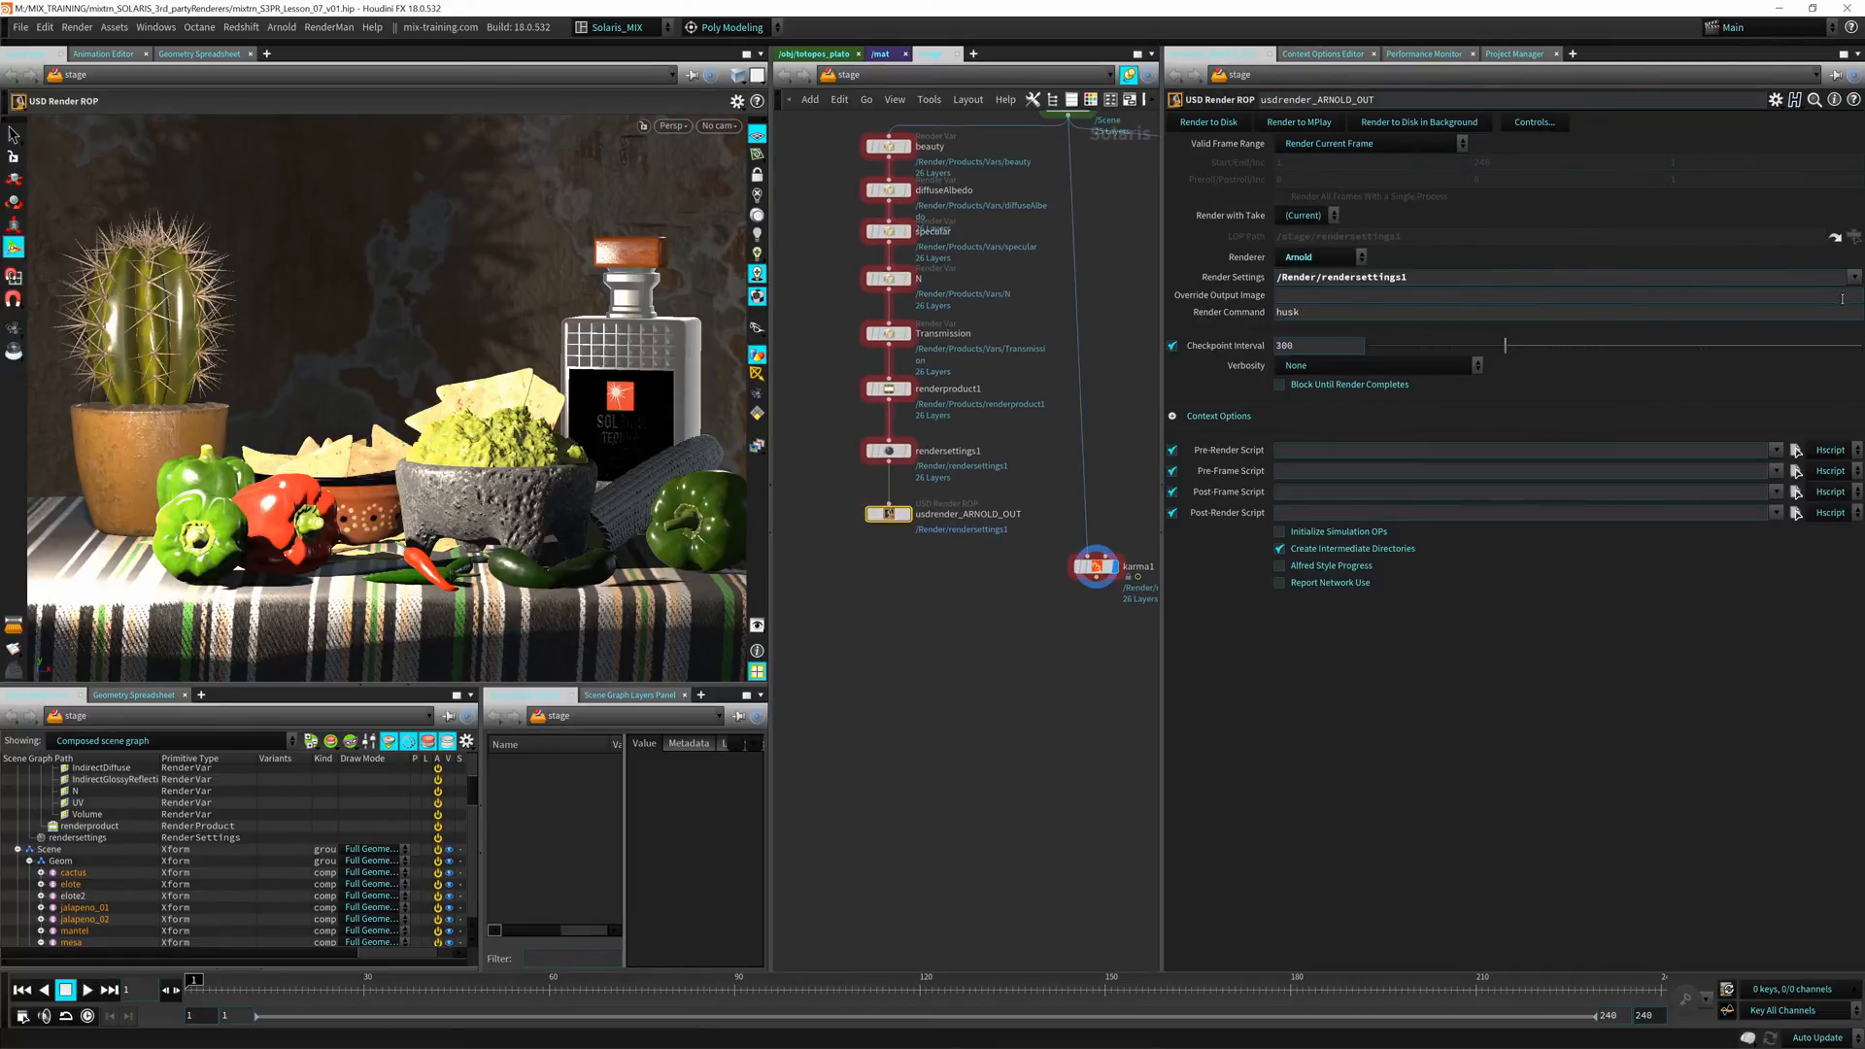
left_click(1751, 295)
type("$HIP/render/seq_01/karma_shot2.$F4.exr")
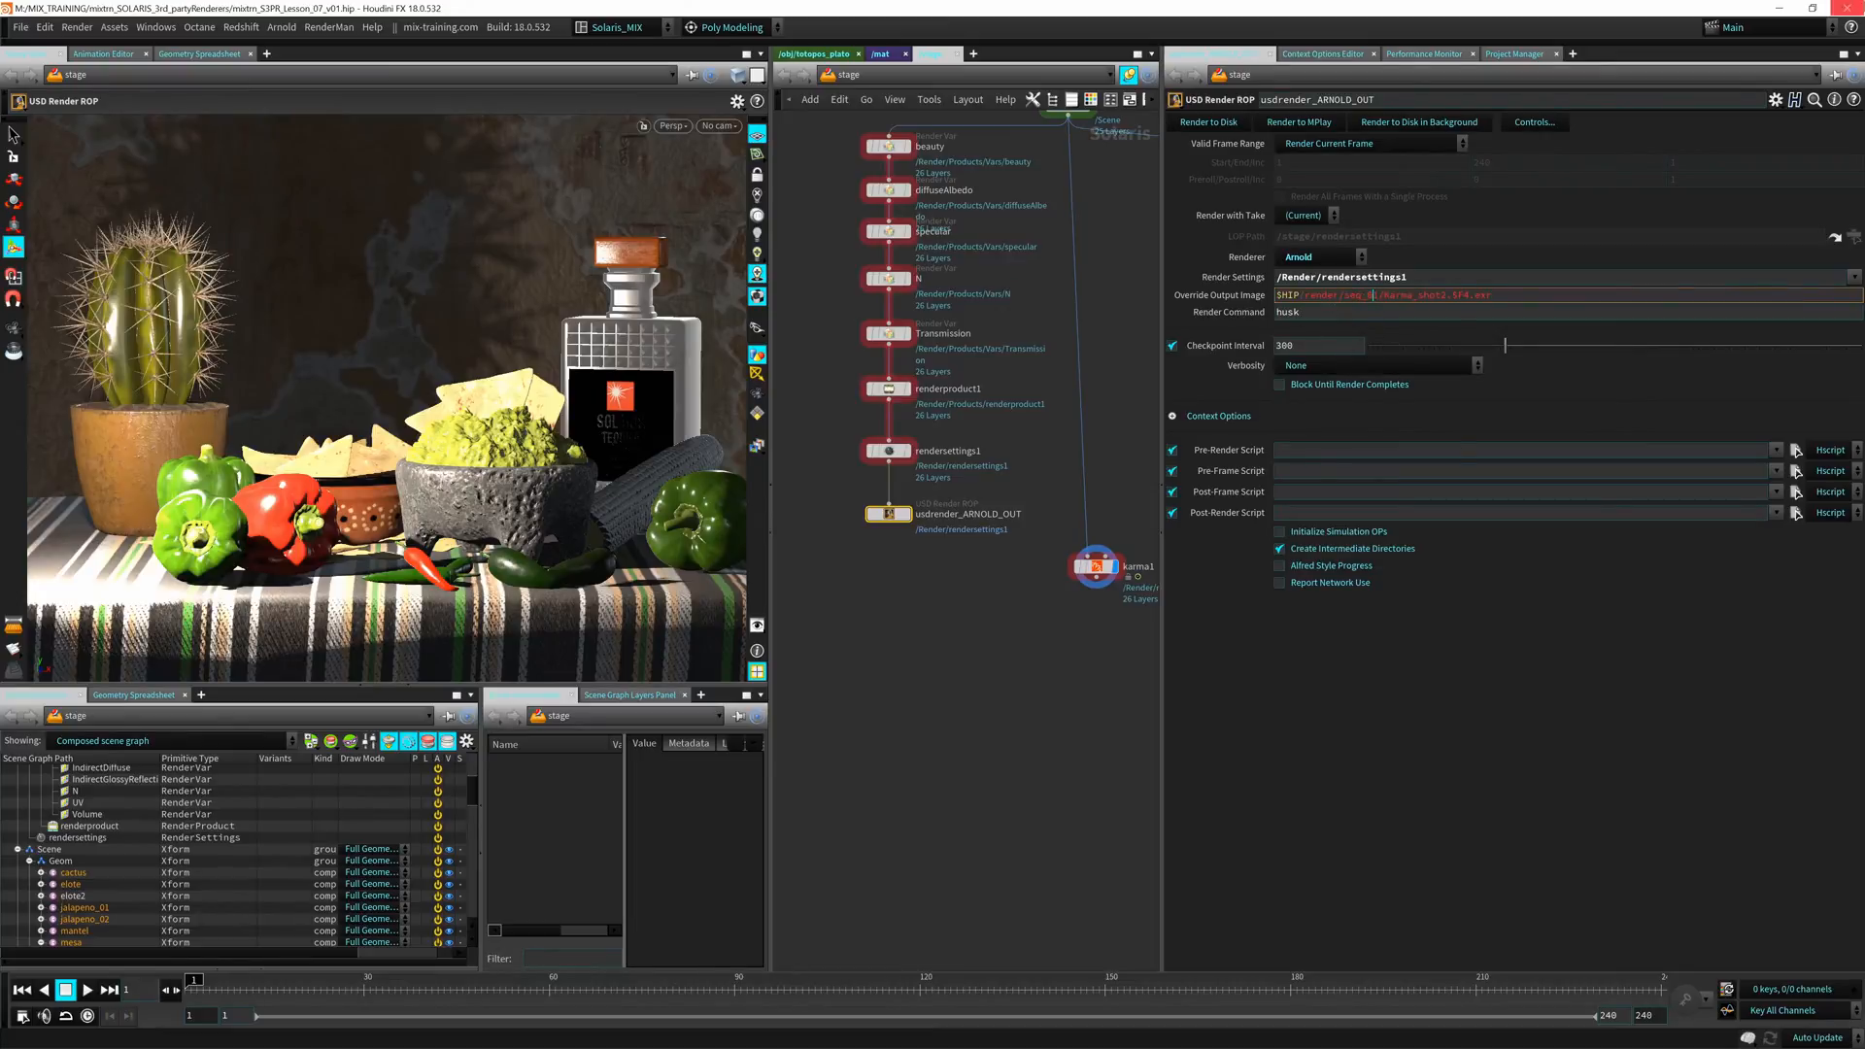
type("arnold_")
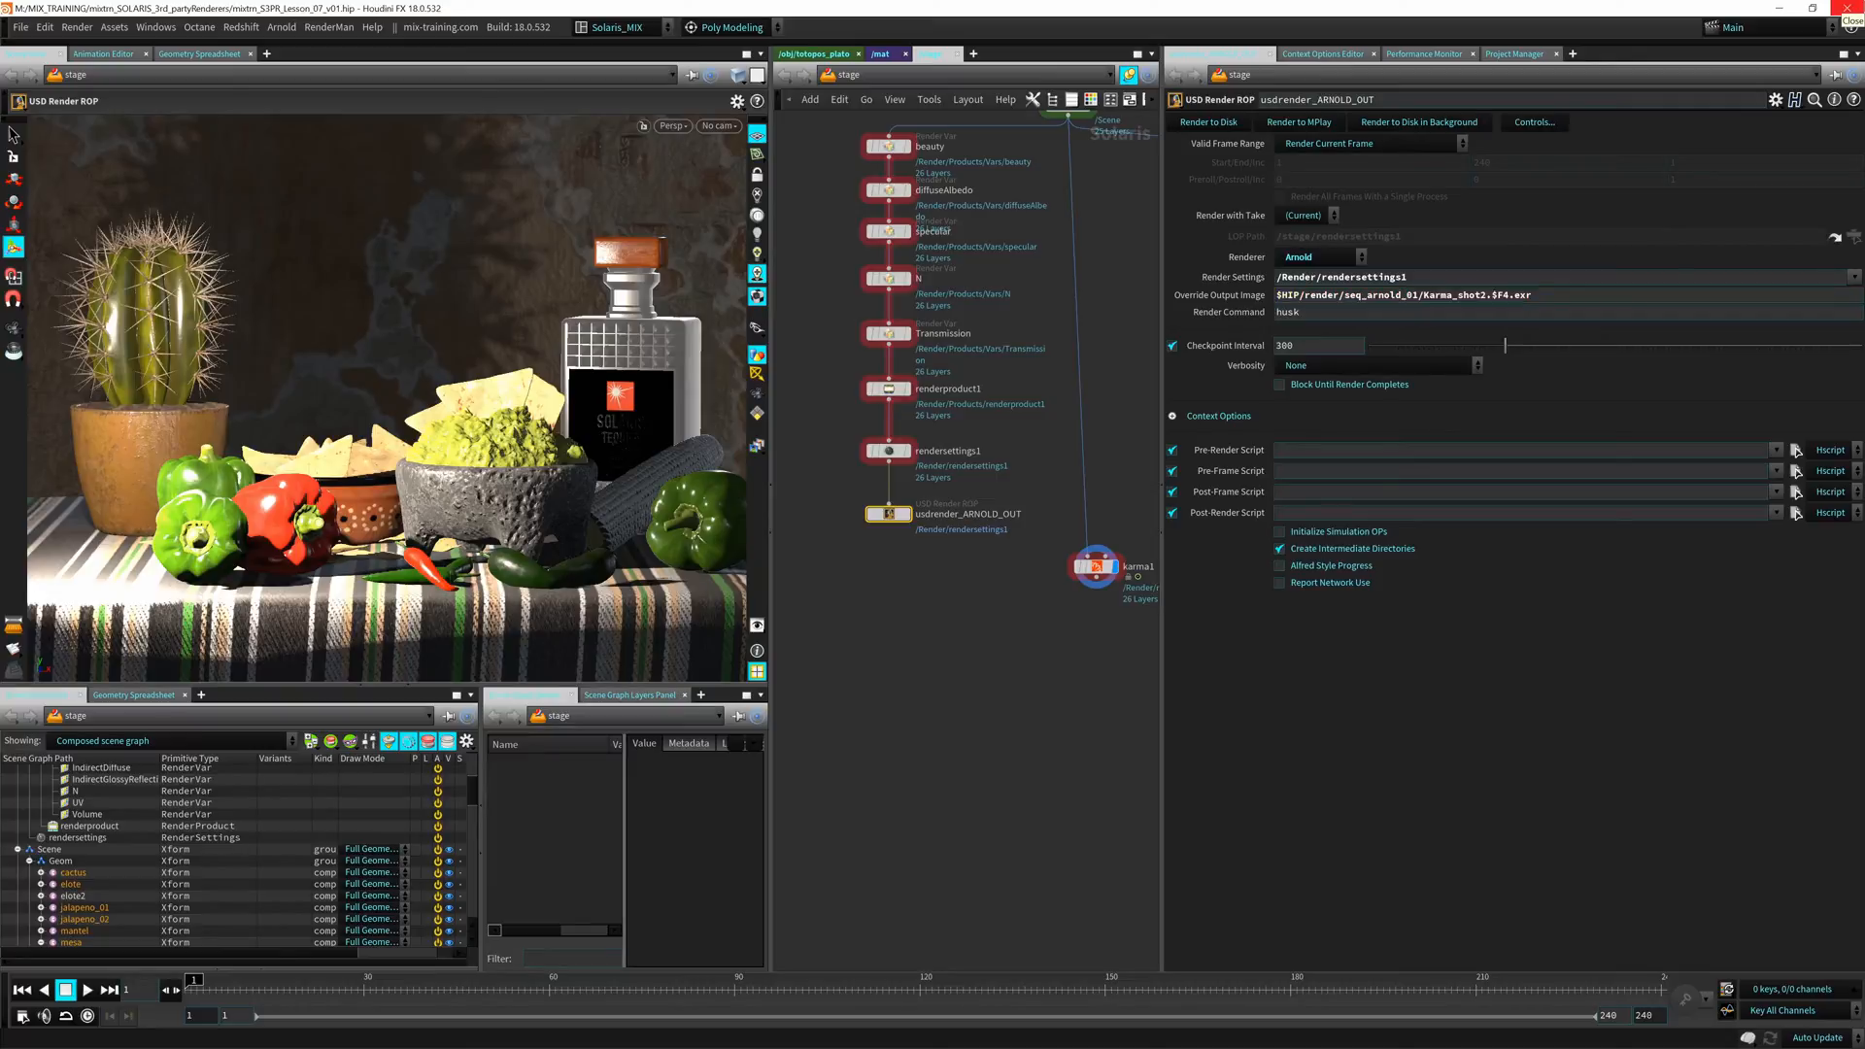
Replace Karma with arnold in the override output image of usdrender_ARNOLD_OUT, giving $HIP/render/seq_arnold_01/arnold_shot2.$F4.exr
double_click(1425, 295)
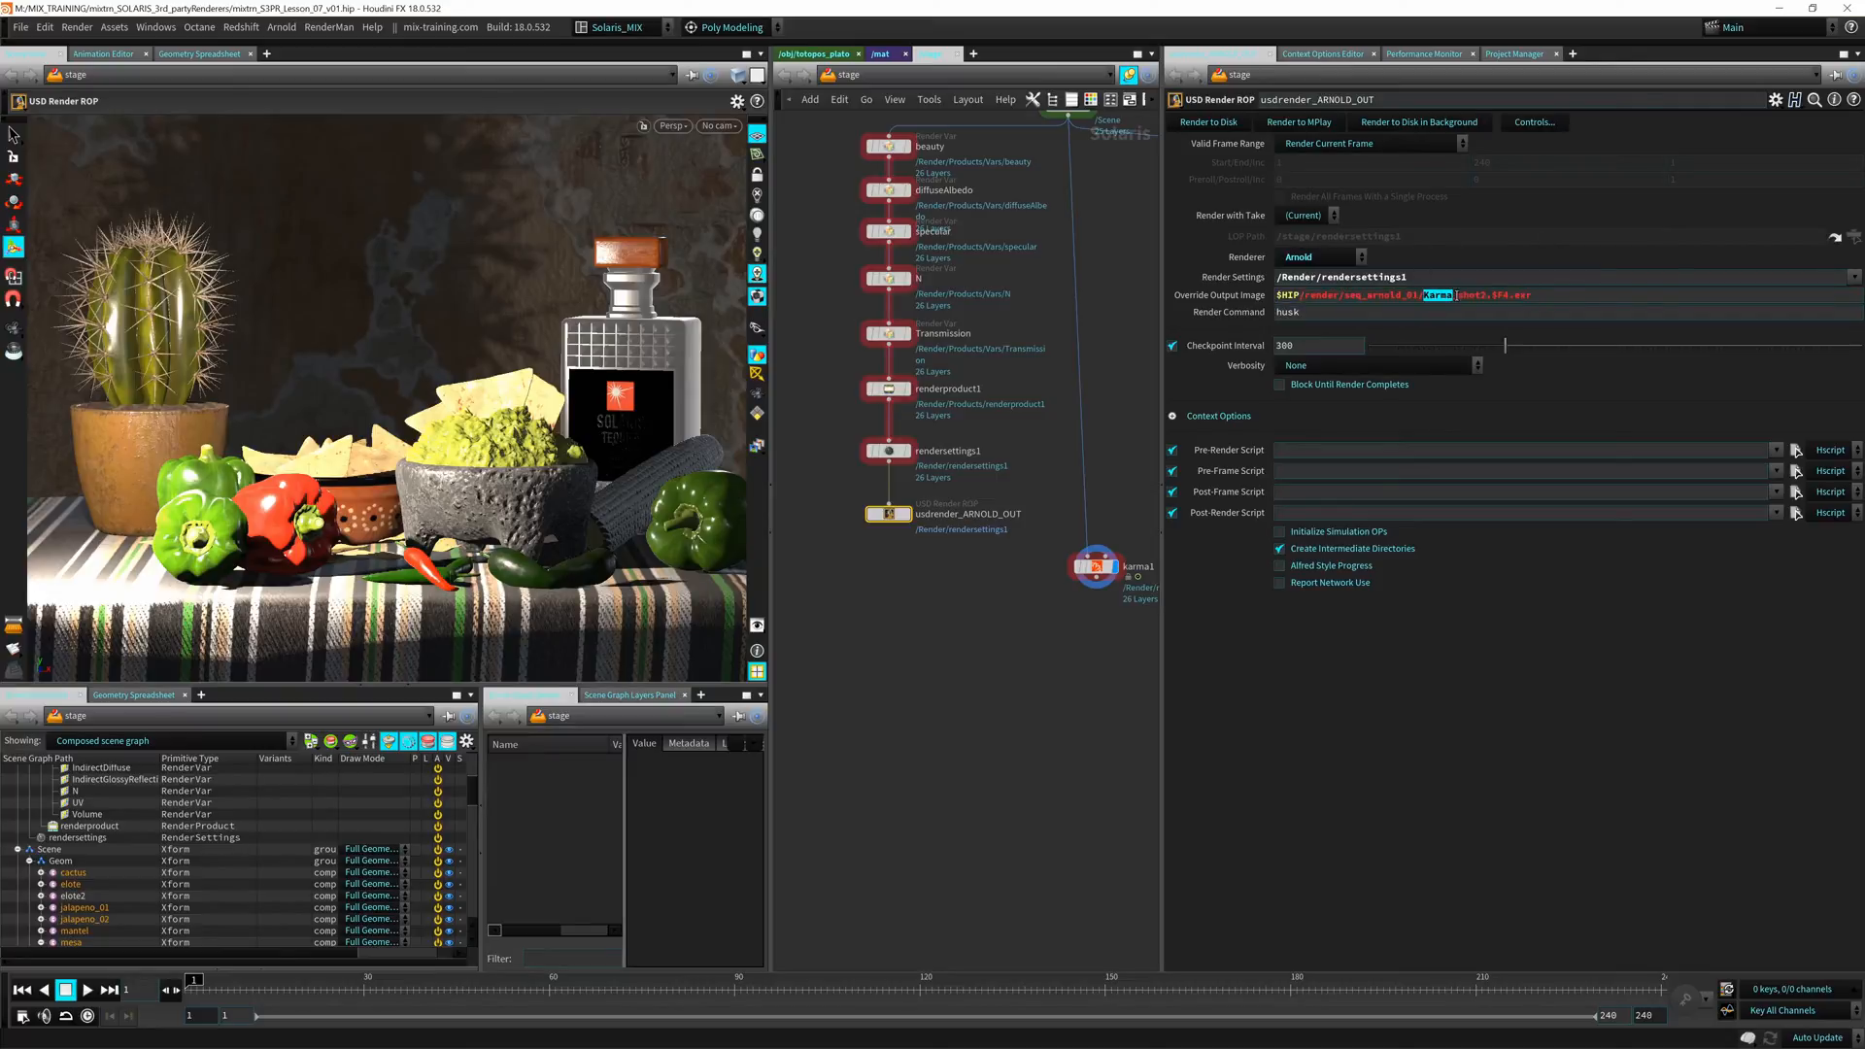
key("BackSpace")
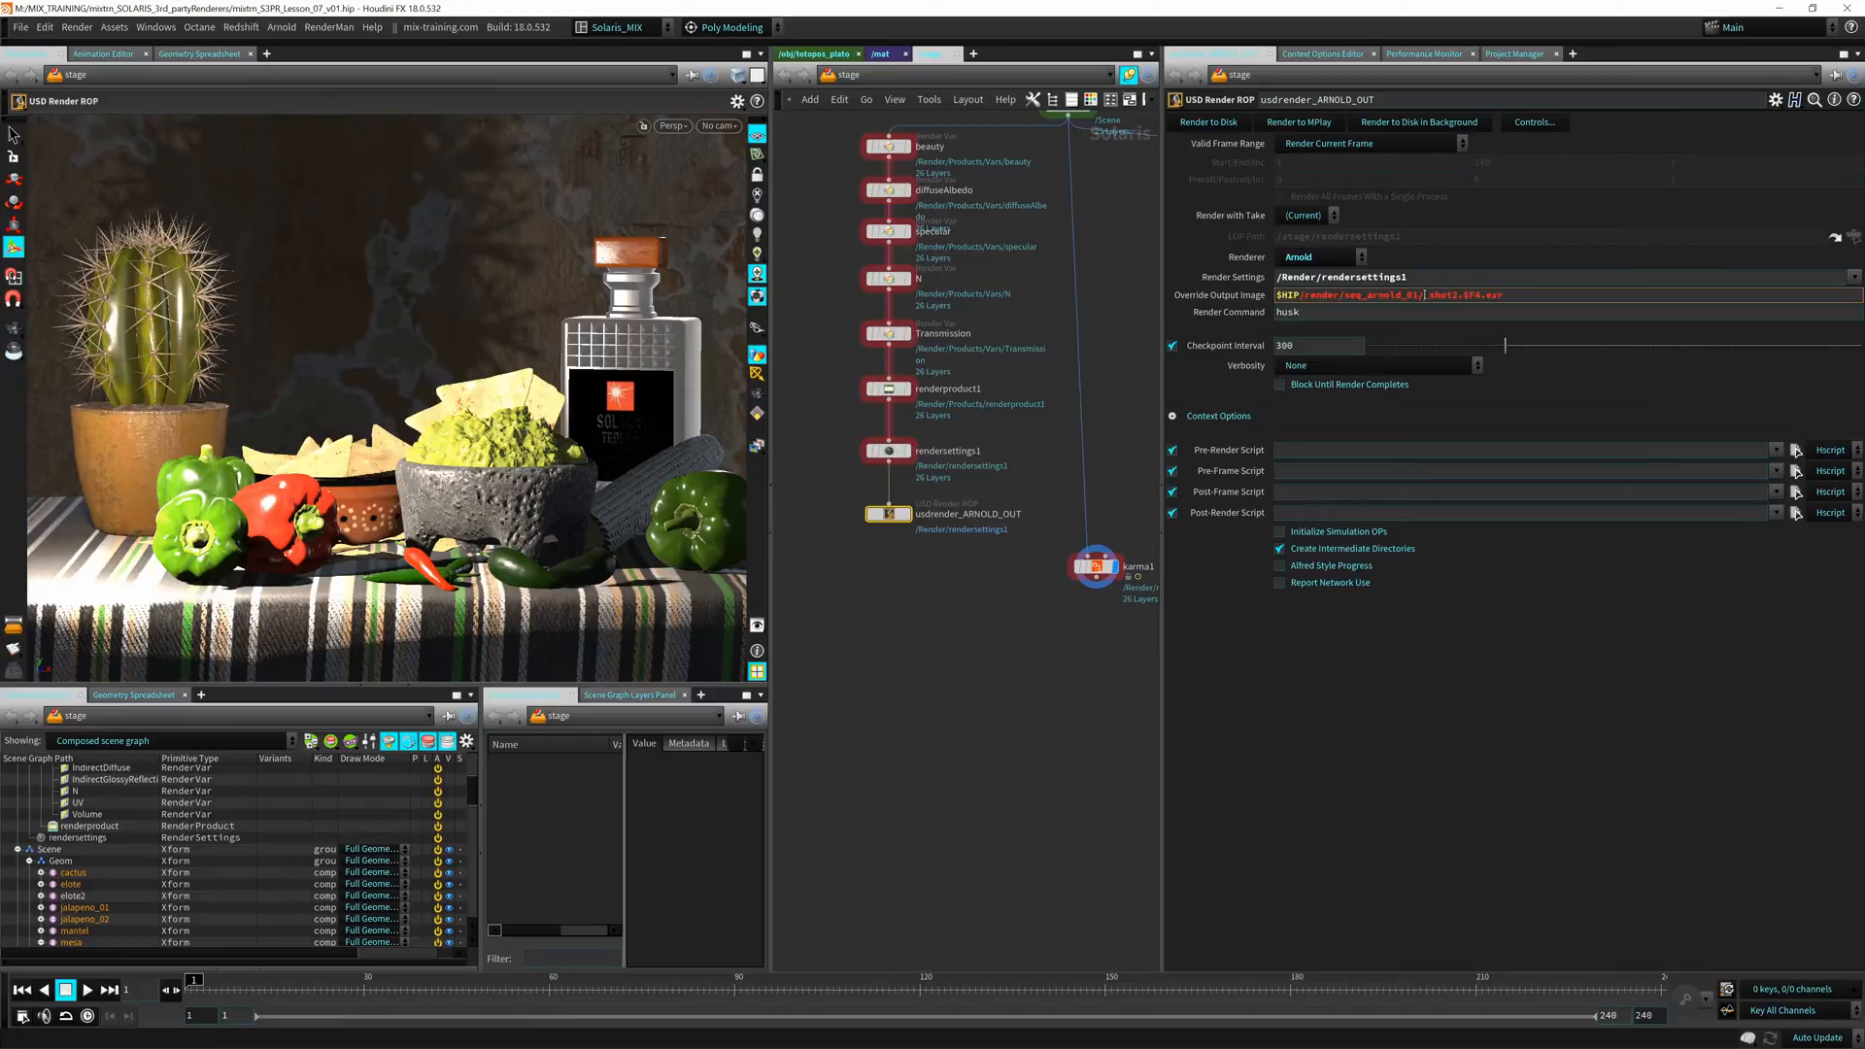
type("arnold")
key("Return")
left_click_drag(1567, 295, 1274, 295)
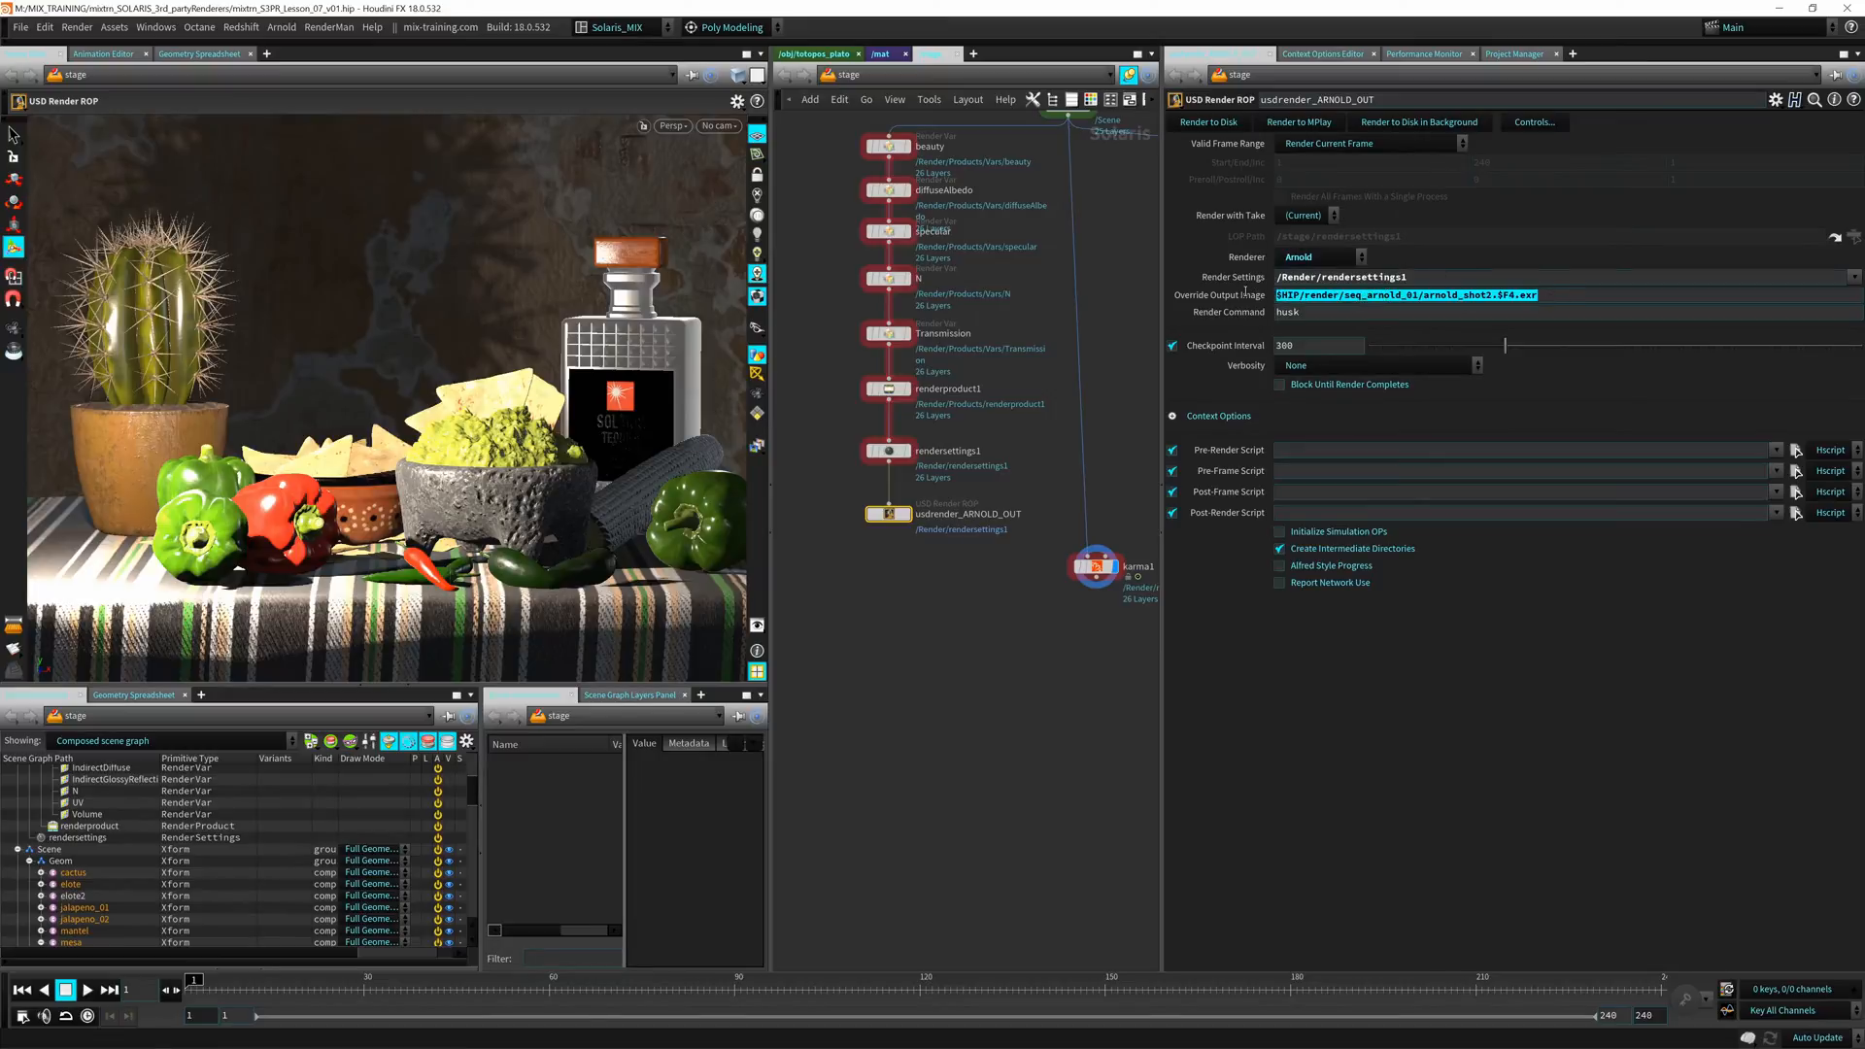
Set usdrender_ARNOLD_OUT to Render Specific Frame Range, delete the channels on its start/end/increment values, and set the end frame to 120
left_click(1405, 146)
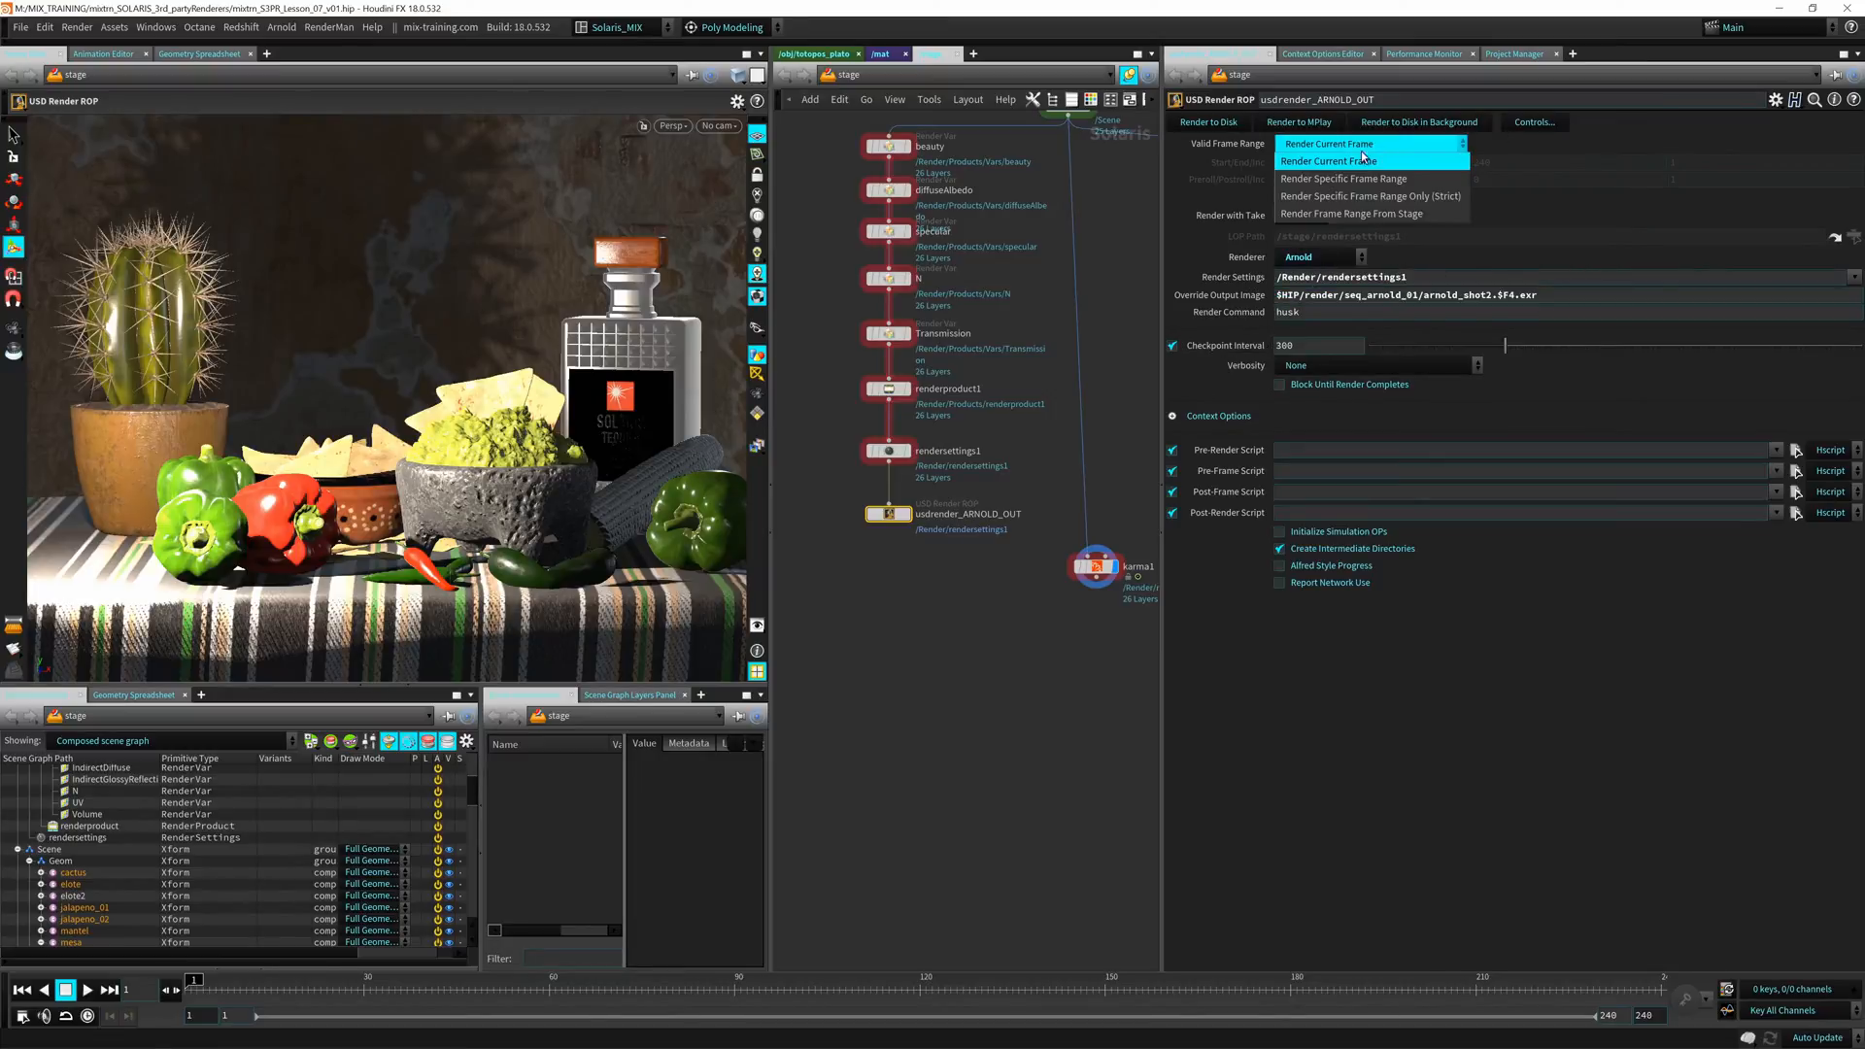
left_click(1350, 162)
right_click(1249, 165)
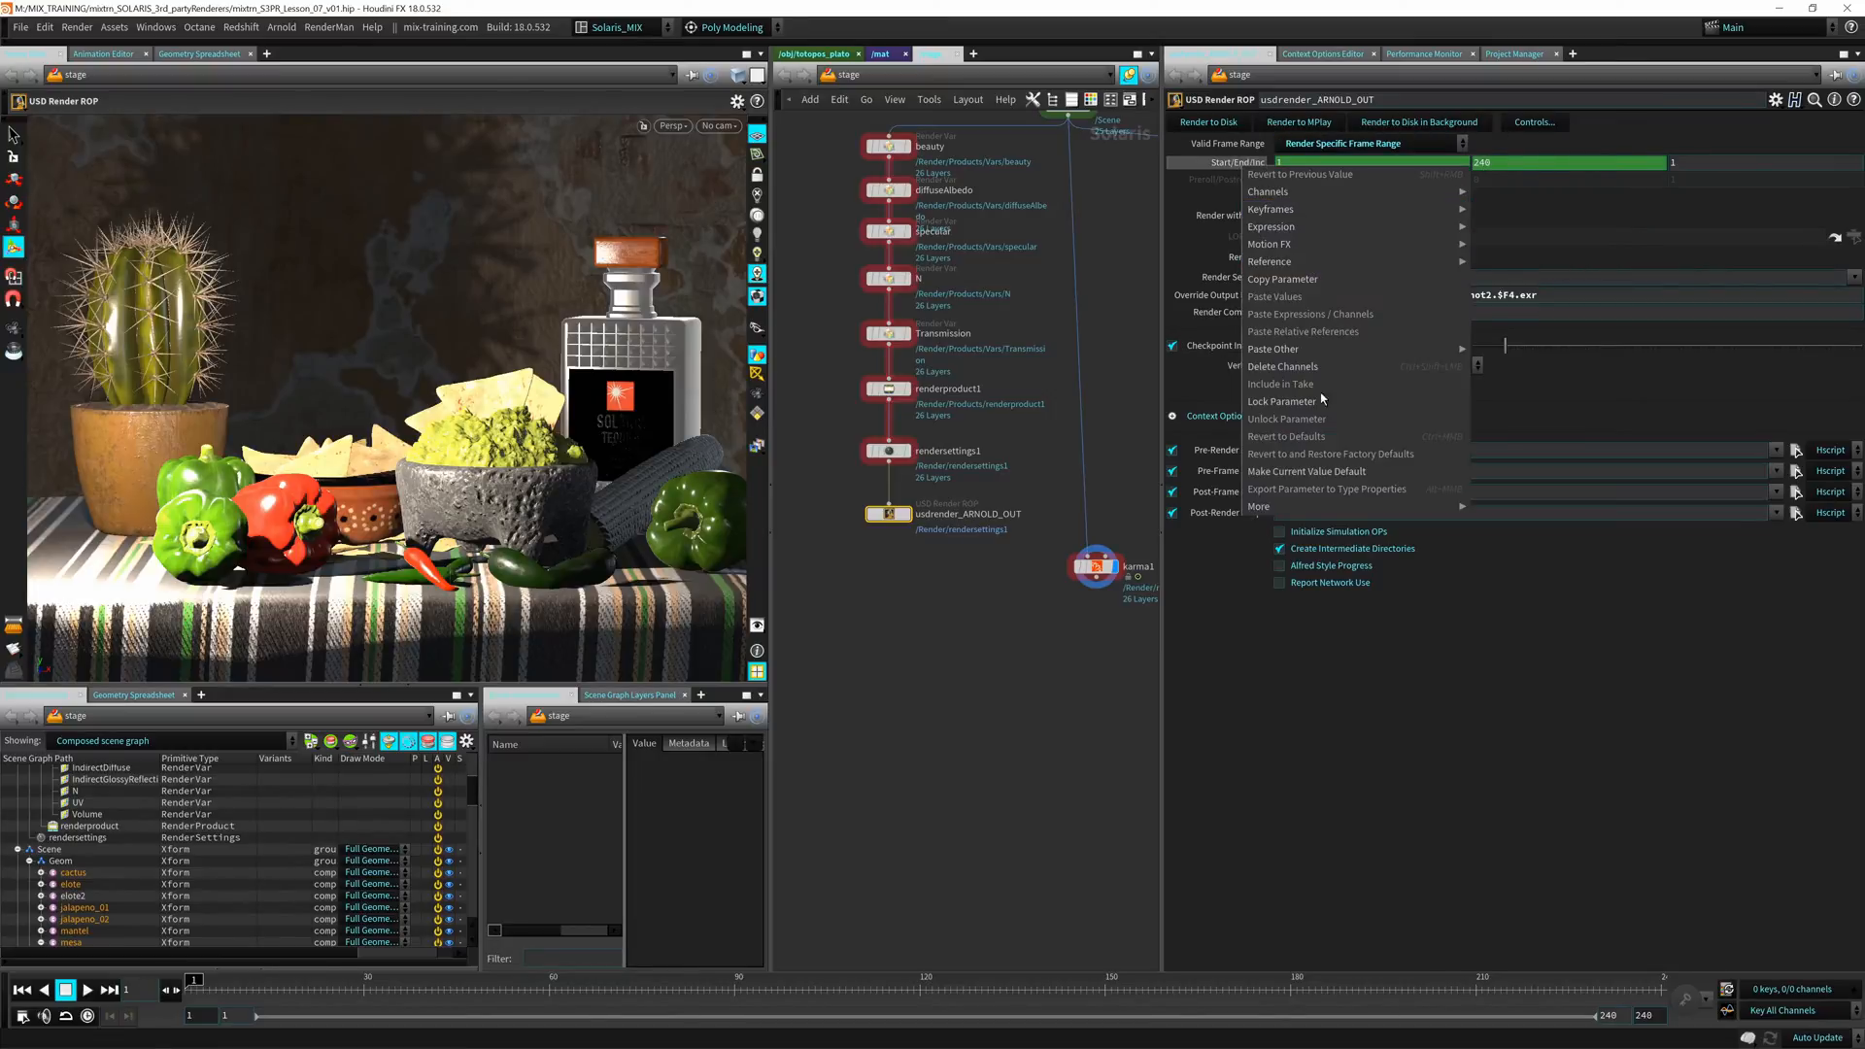
left_click(1305, 367)
left_click_drag(1504, 162, 1406, 156)
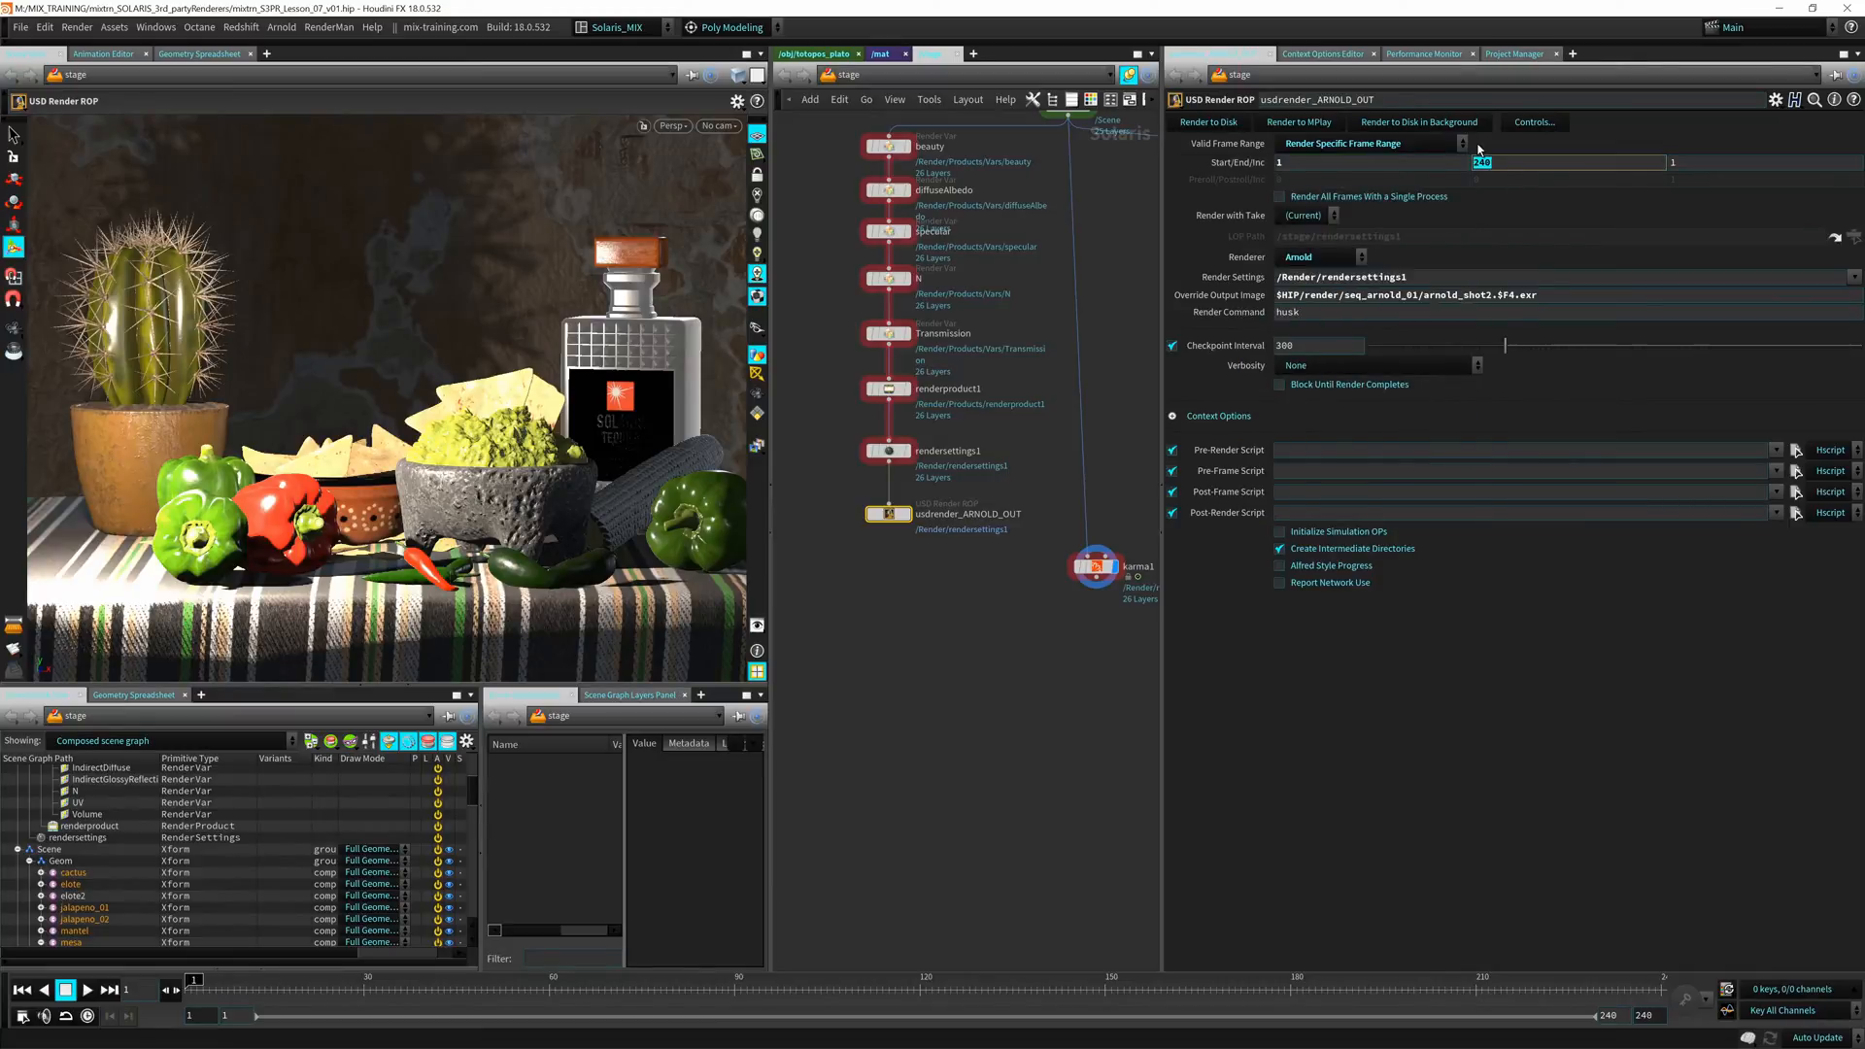
type("120")
key("Return")
Set the Arnold sampling parameters Camera (AA) and Transmission of rendersettings1 to Set or Create
middle_click_drag(900, 612, 924, 693)
left_click_drag(833, 447, 959, 498)
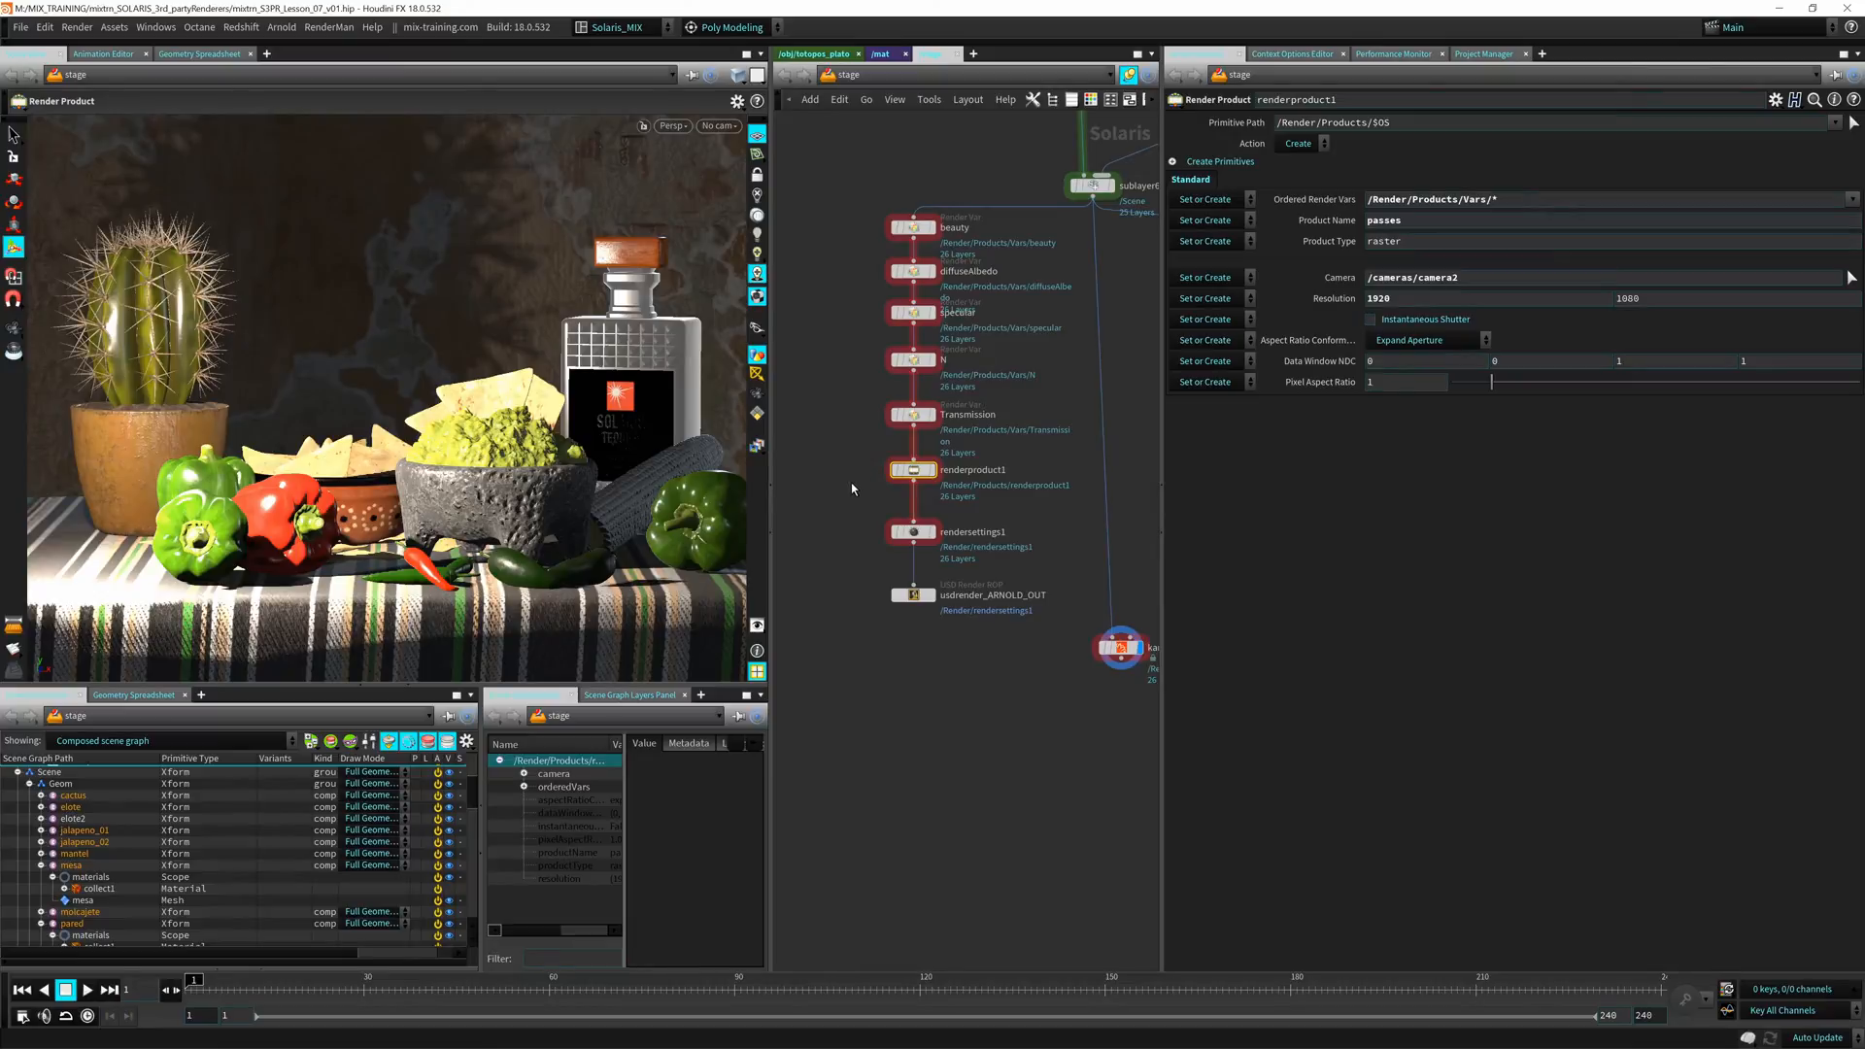
left_click_drag(855, 541, 1025, 510)
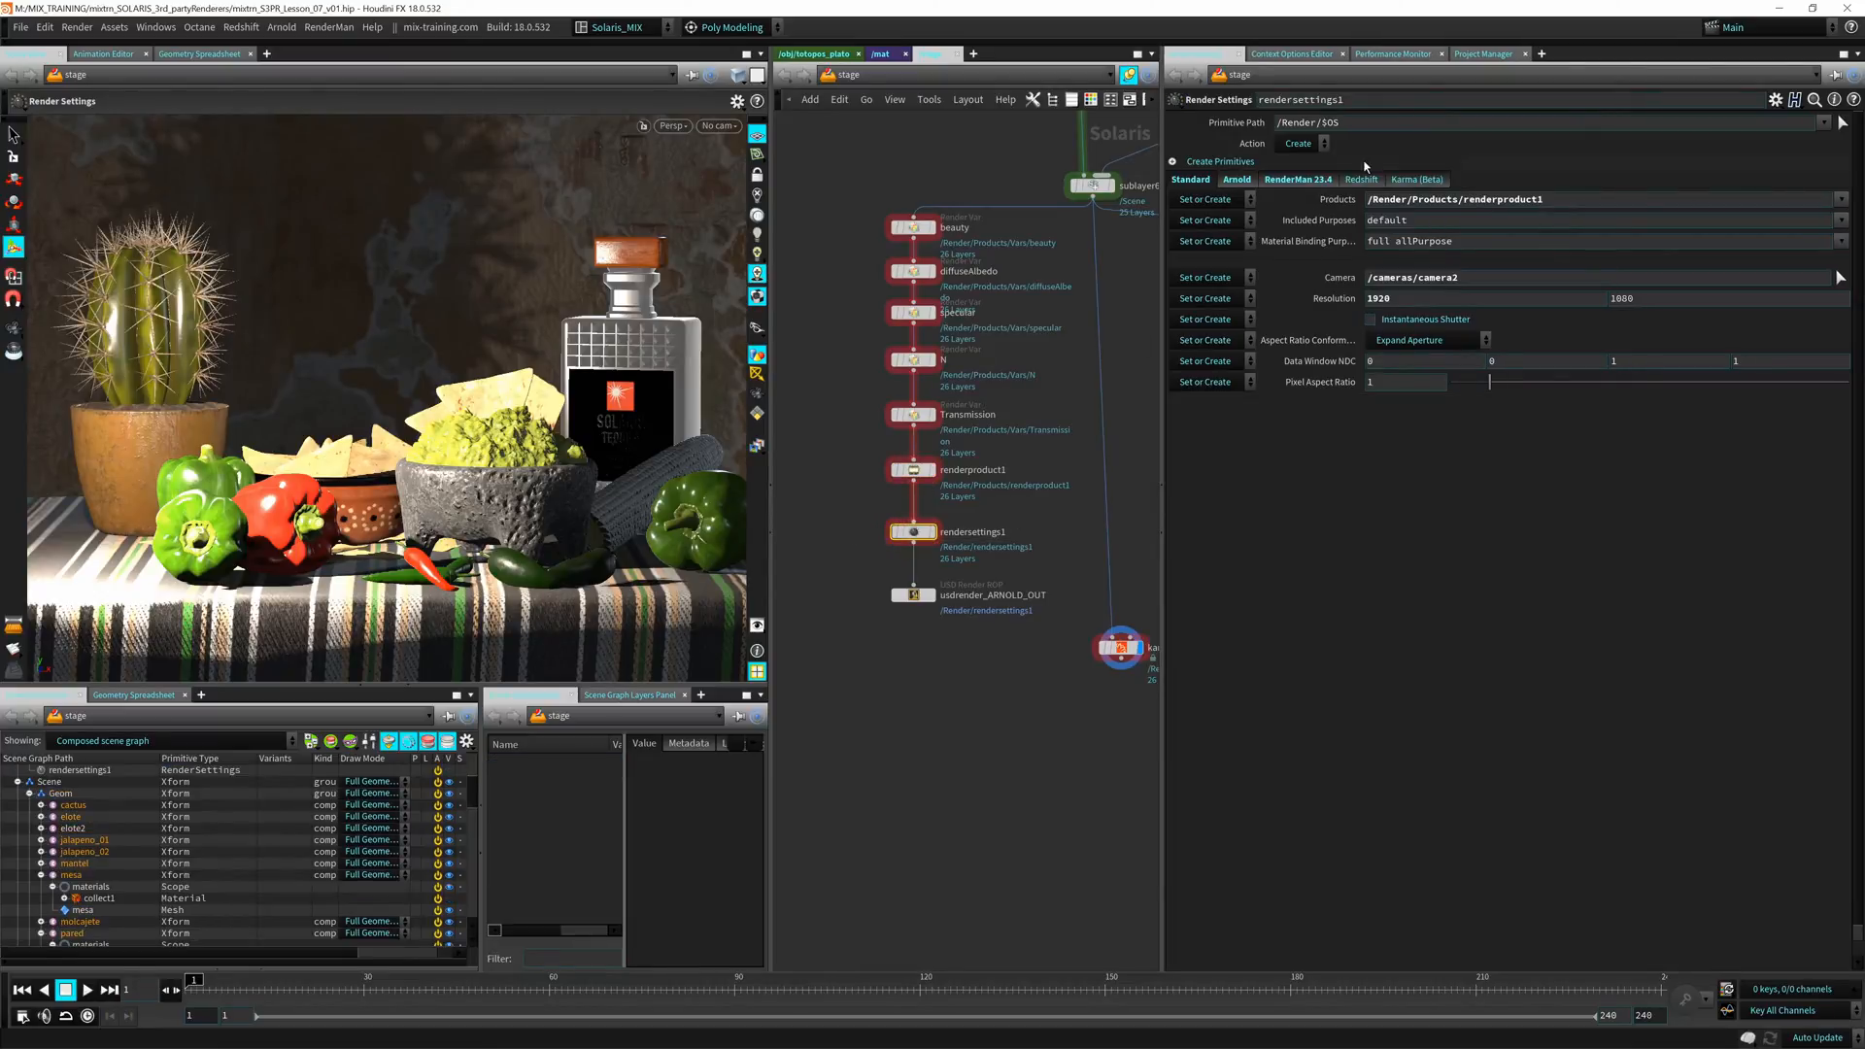
left_click(1240, 181)
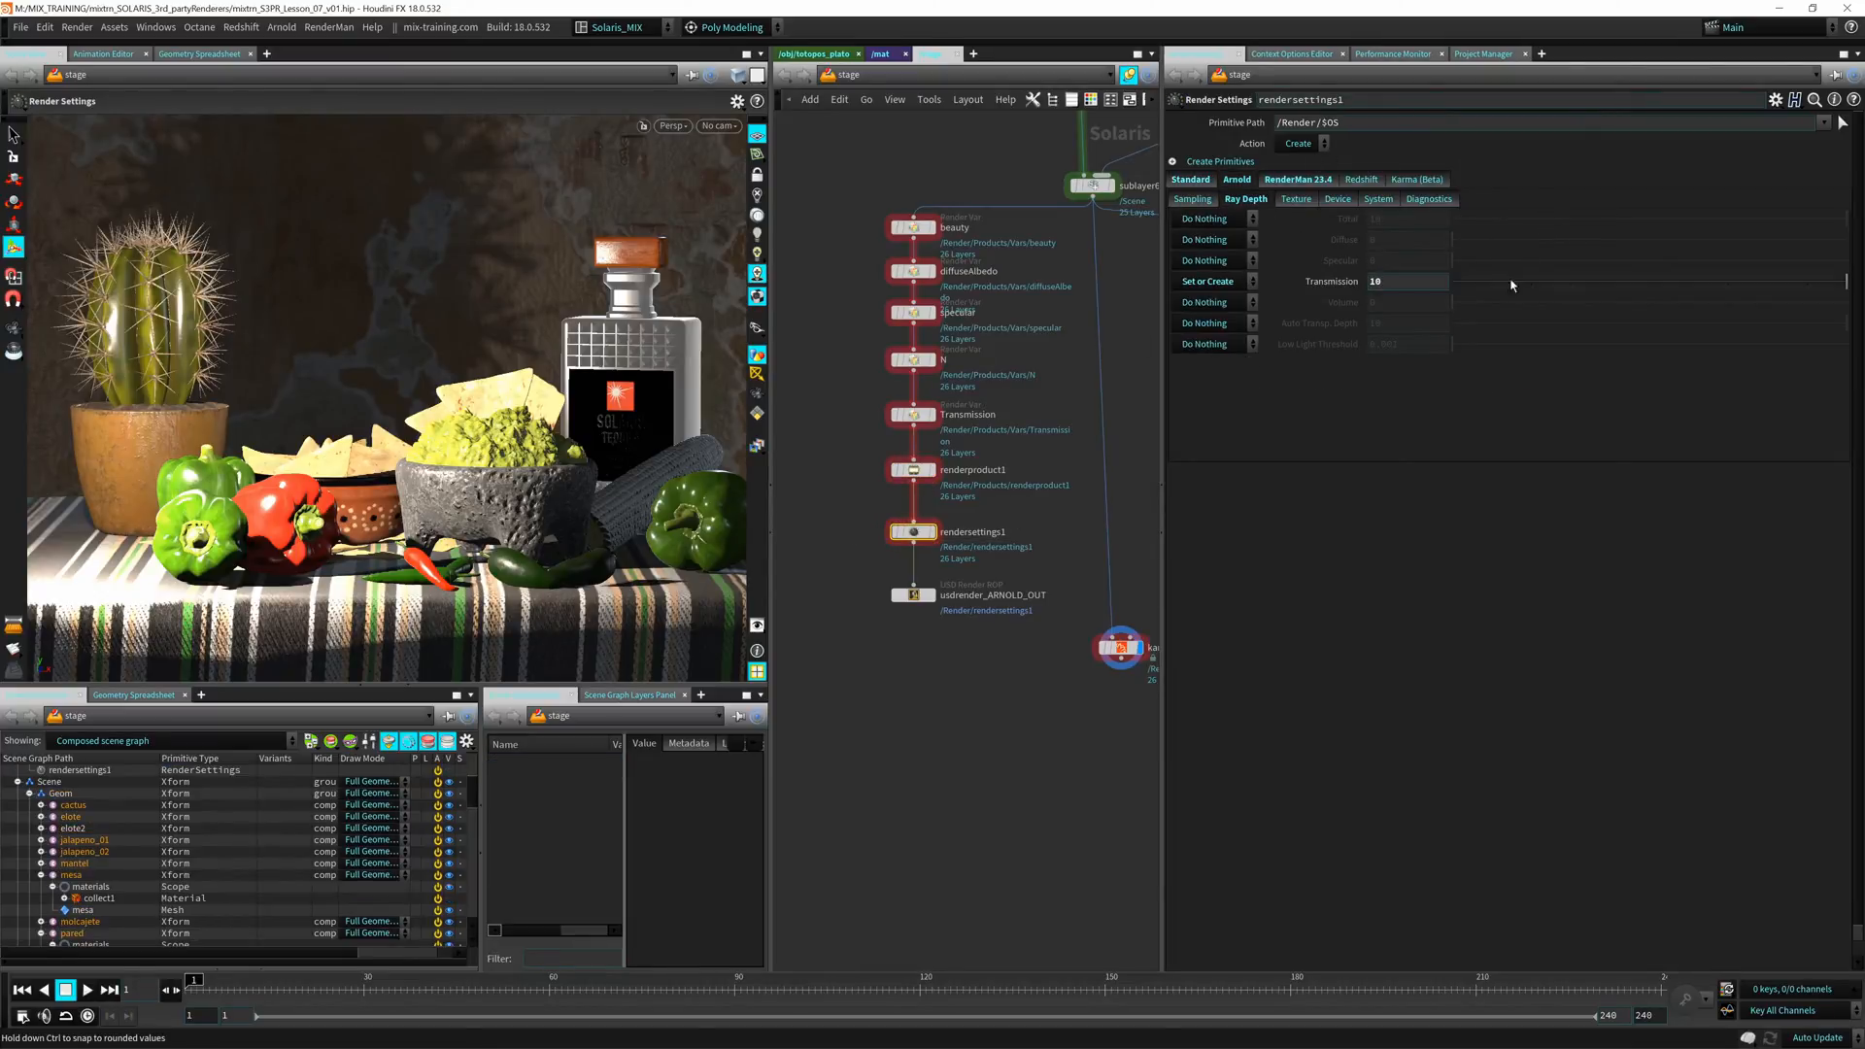
left_click(1194, 200)
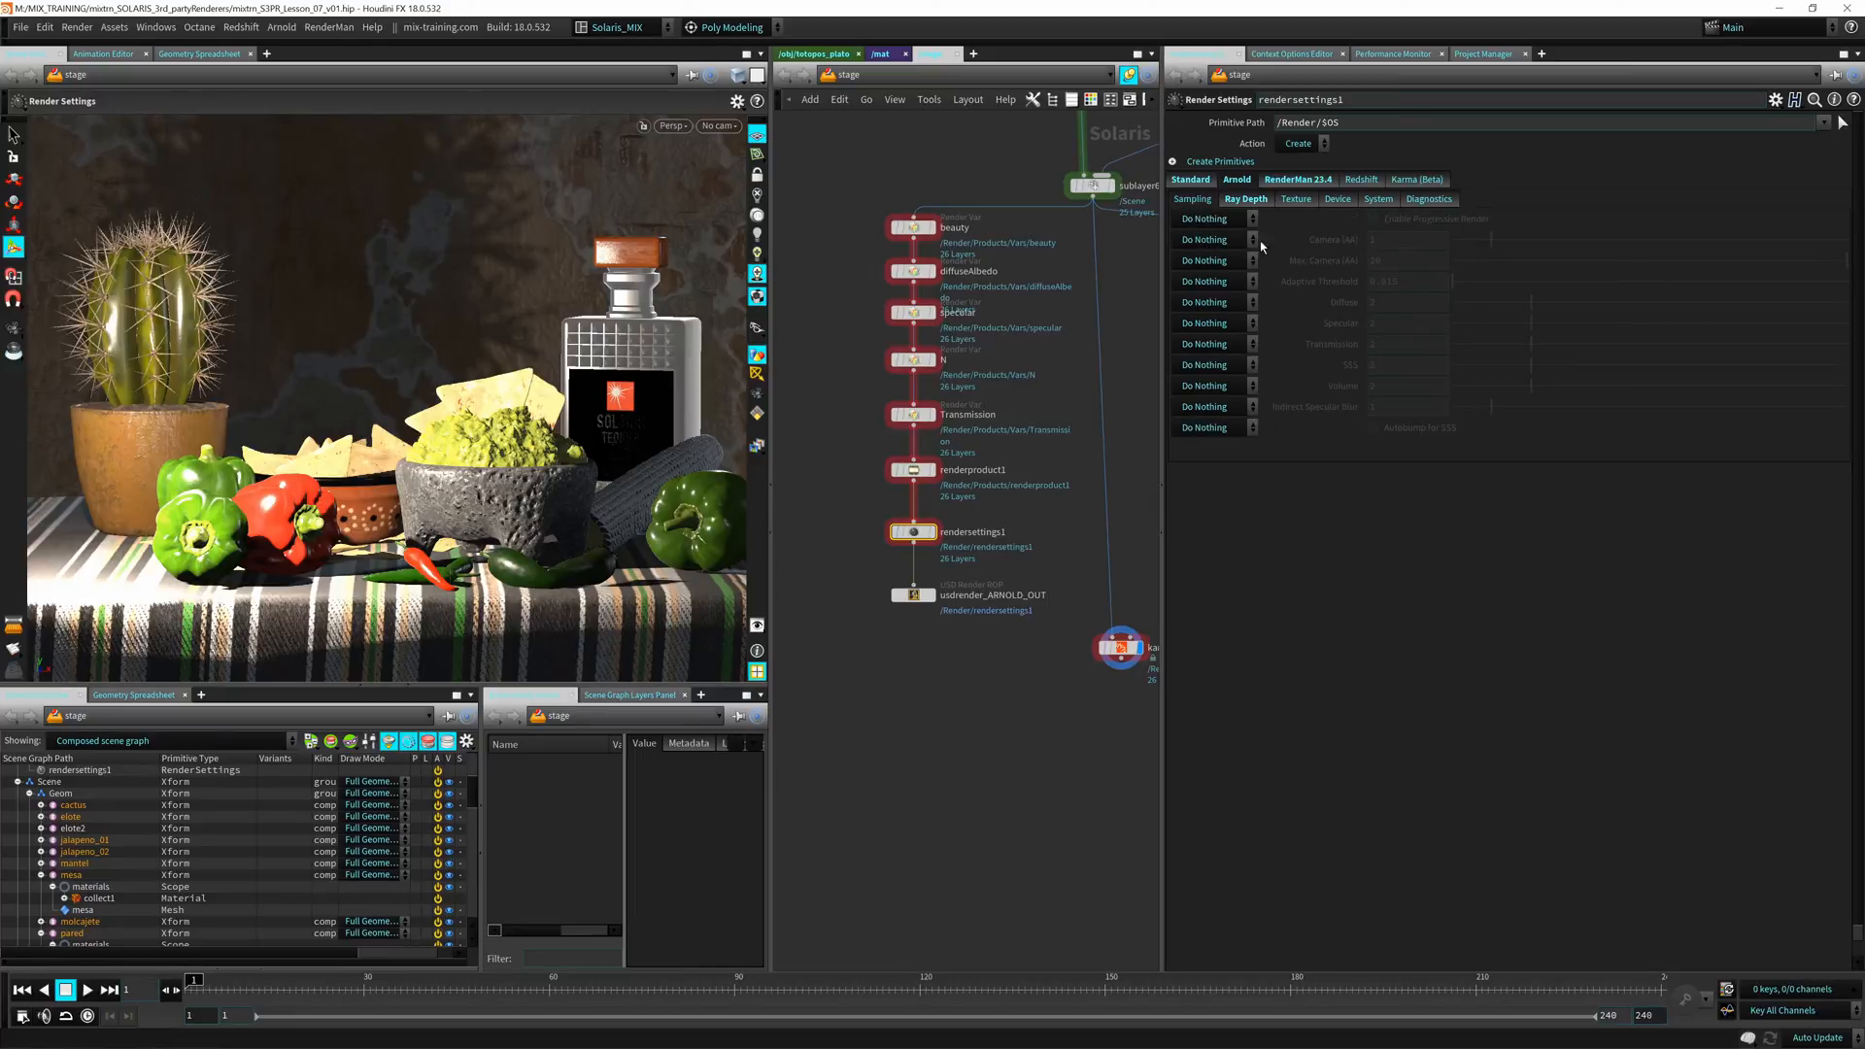
left_click(1231, 249)
left_click(1210, 260)
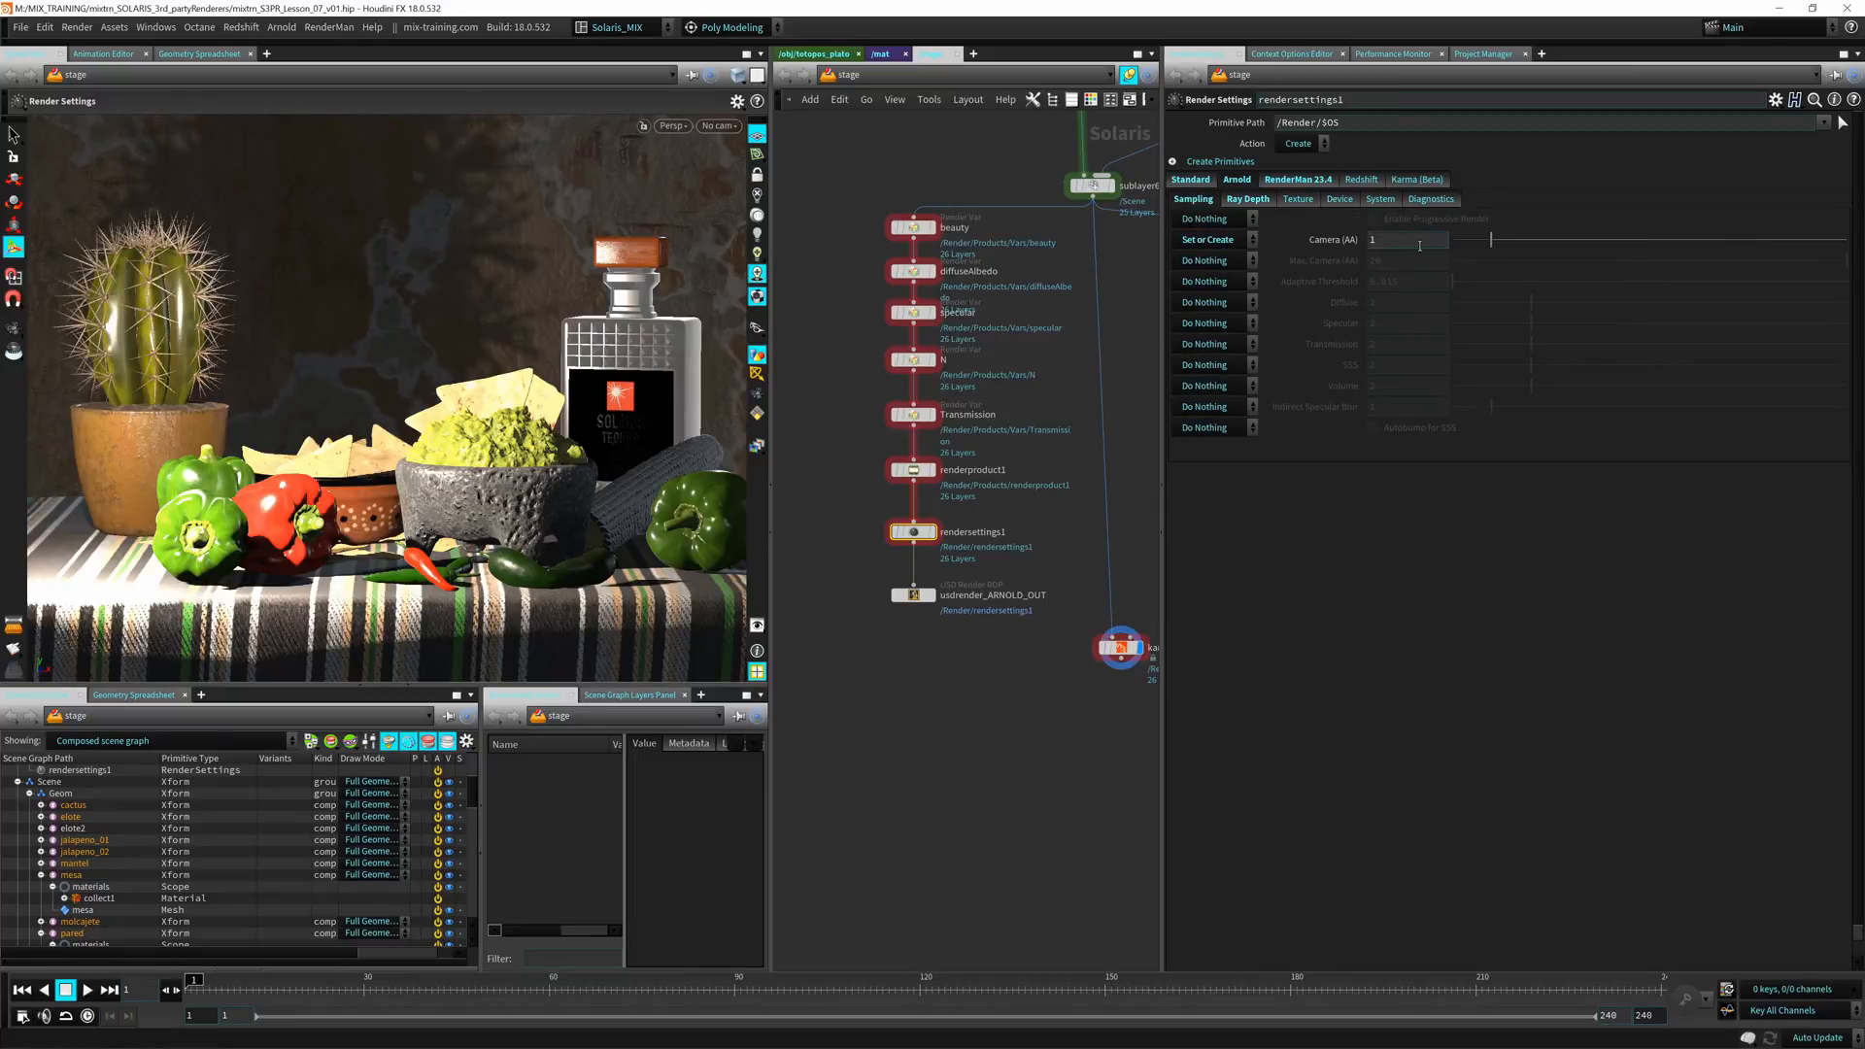
left_click(1226, 345)
left_click(1227, 366)
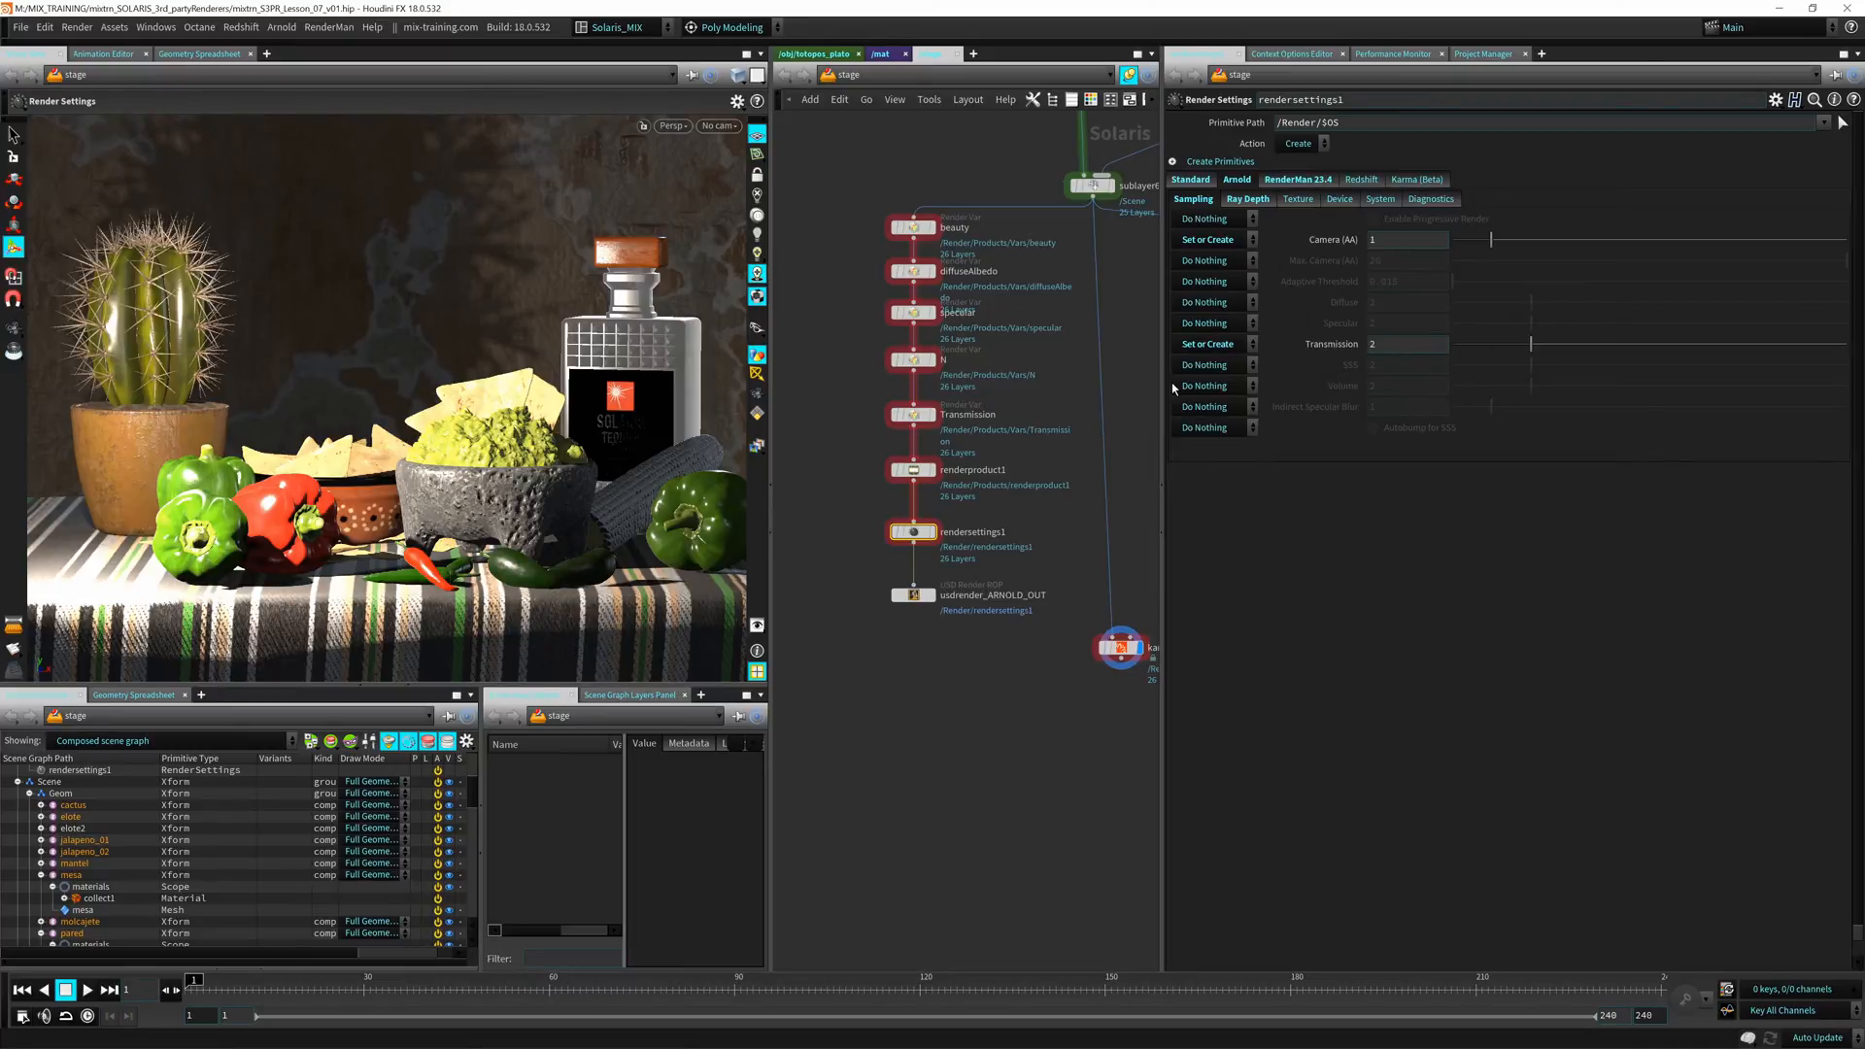
left_click_drag(1532, 344, 1844, 348)
Review rendersettings1's Arnold texture settings and the render settings path of usdrender_ARNOLD_OUT
left_click(1298, 199)
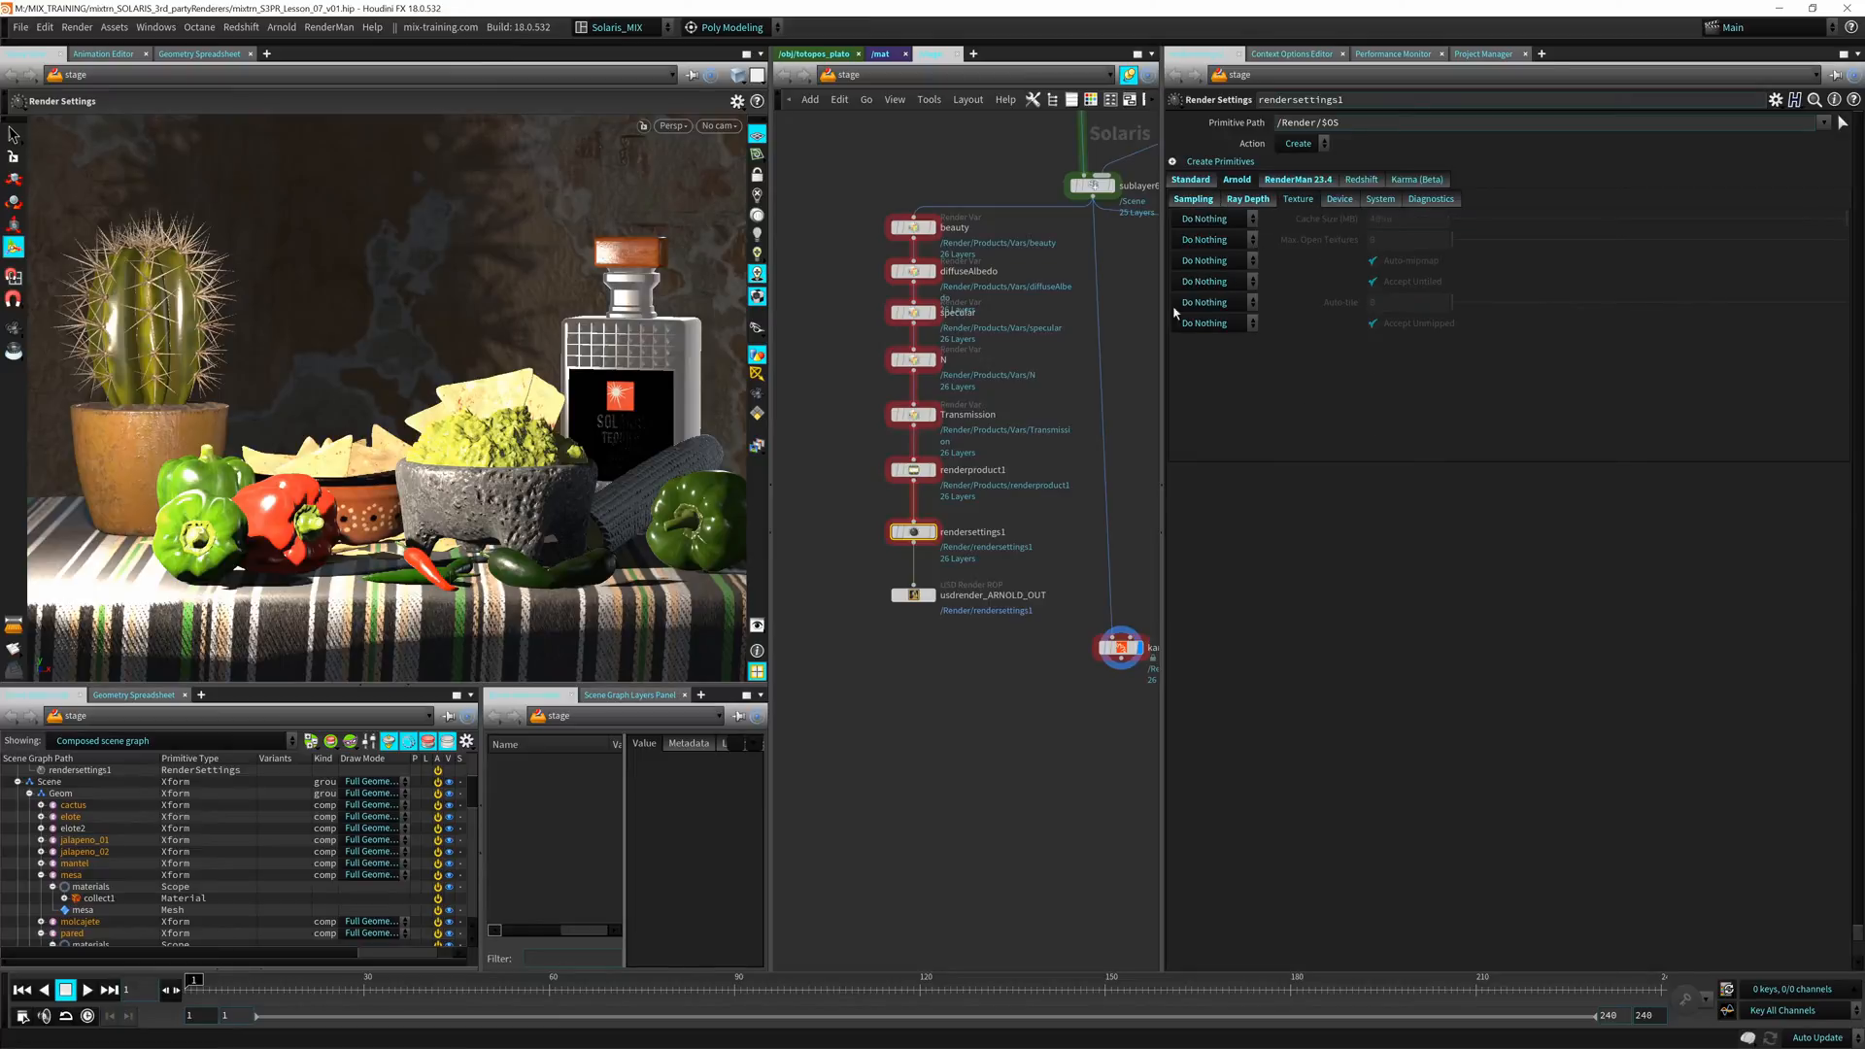
left_click(919, 599)
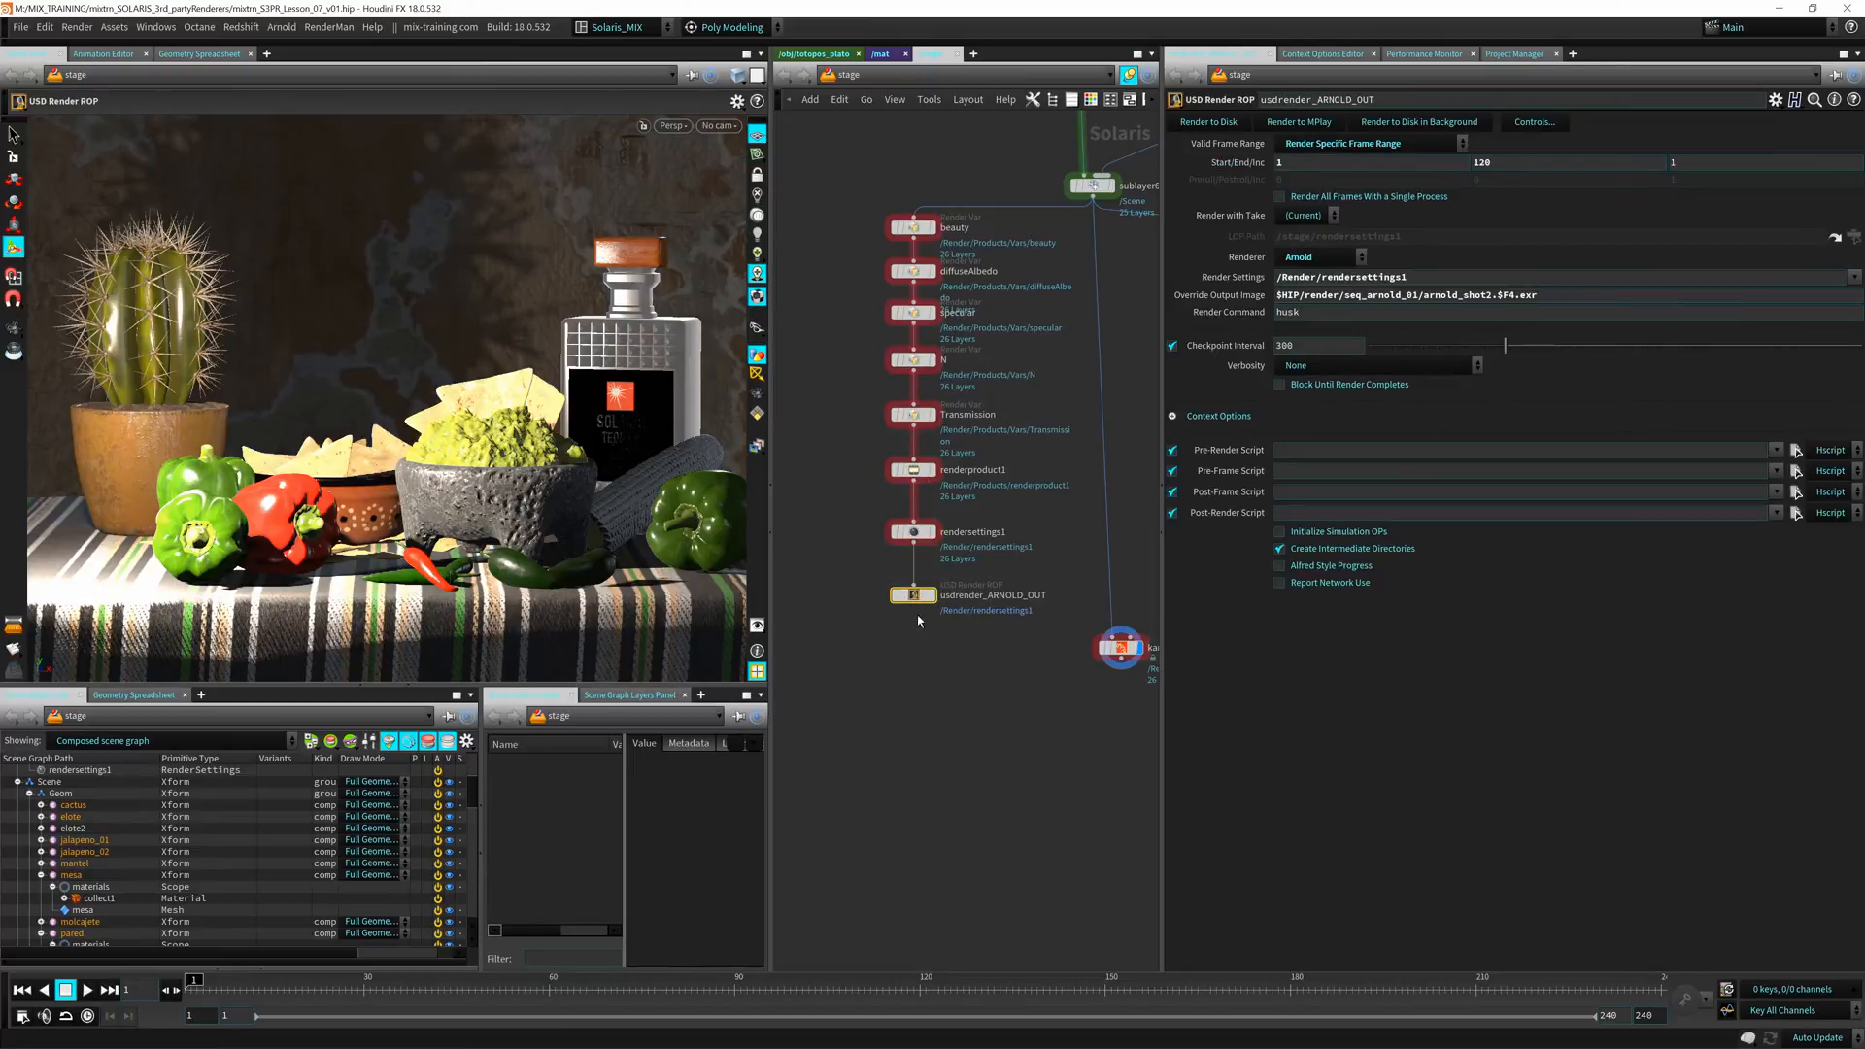
left_click(1446, 278)
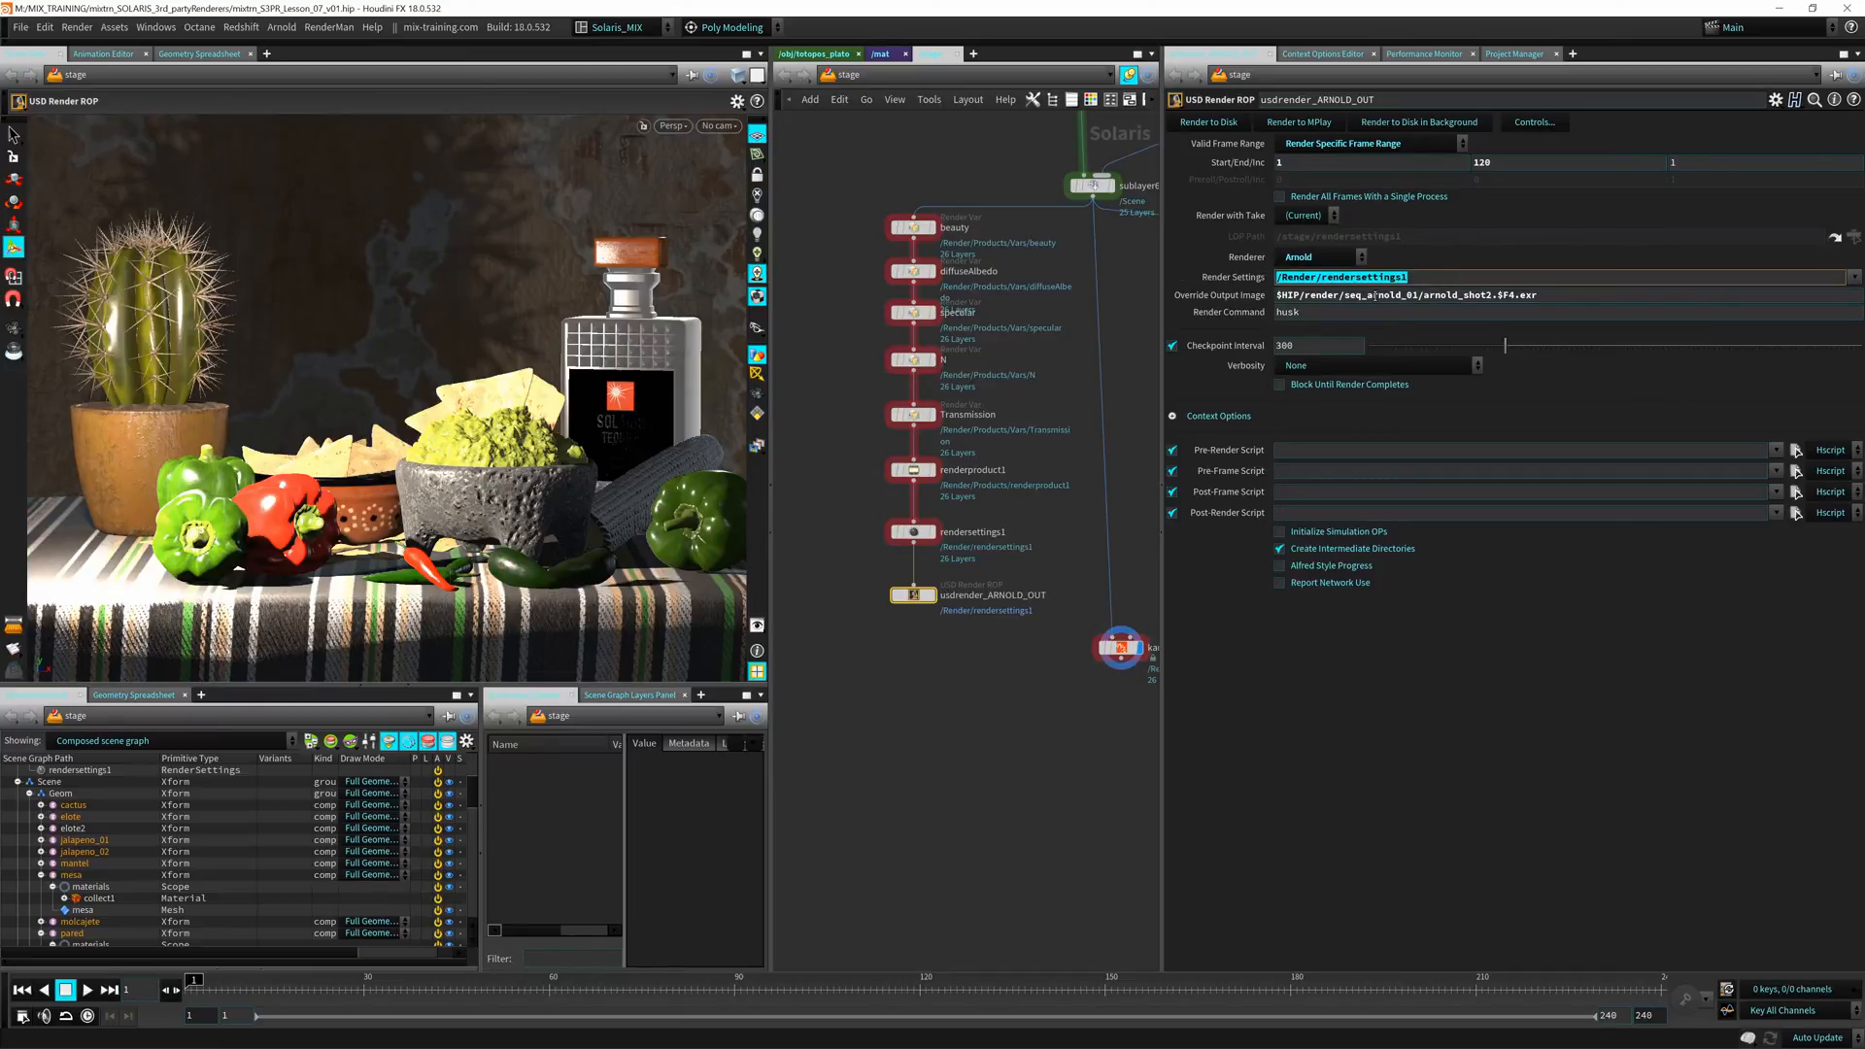
Move the hdprman1 node beside usdrender_ARNOLD_OUT1 and collapse the Lighting group of its render vars
middle_click_drag(934, 685, 895, 600)
middle_click_drag(1099, 654, 878, 562)
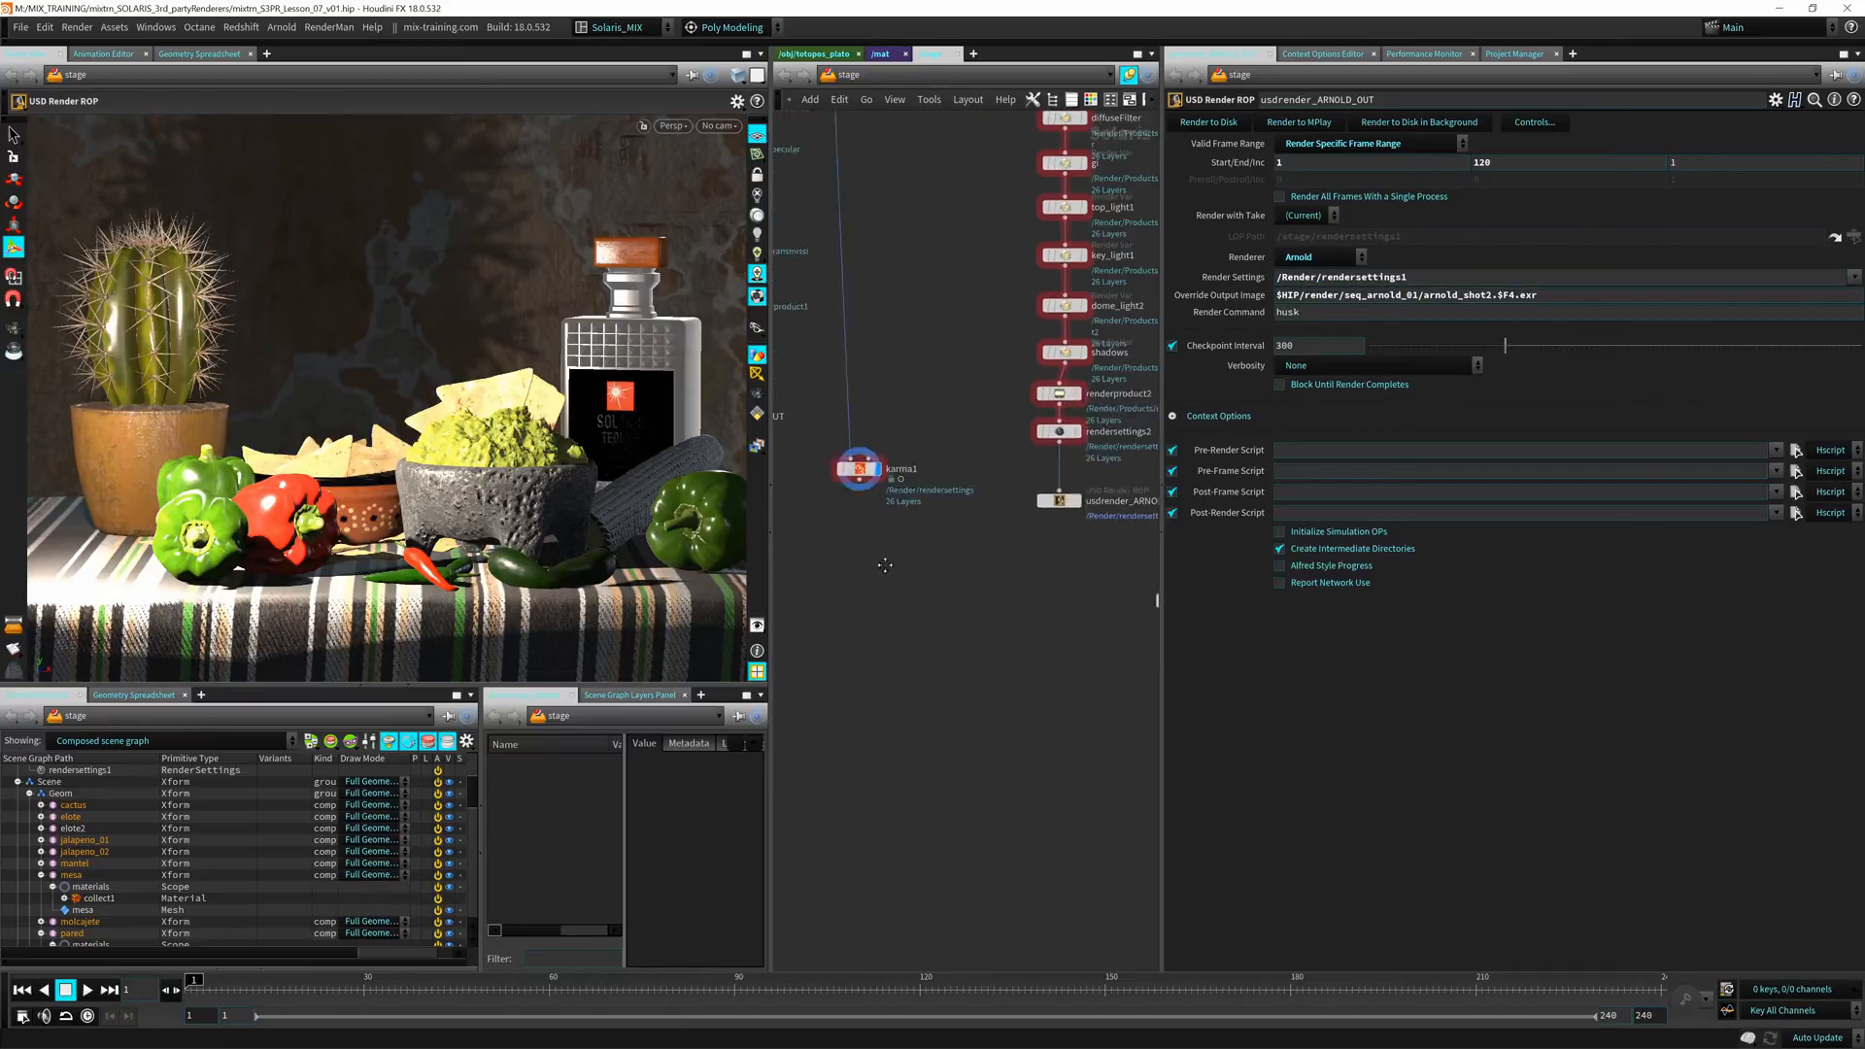
middle_click_drag(1028, 587, 867, 589)
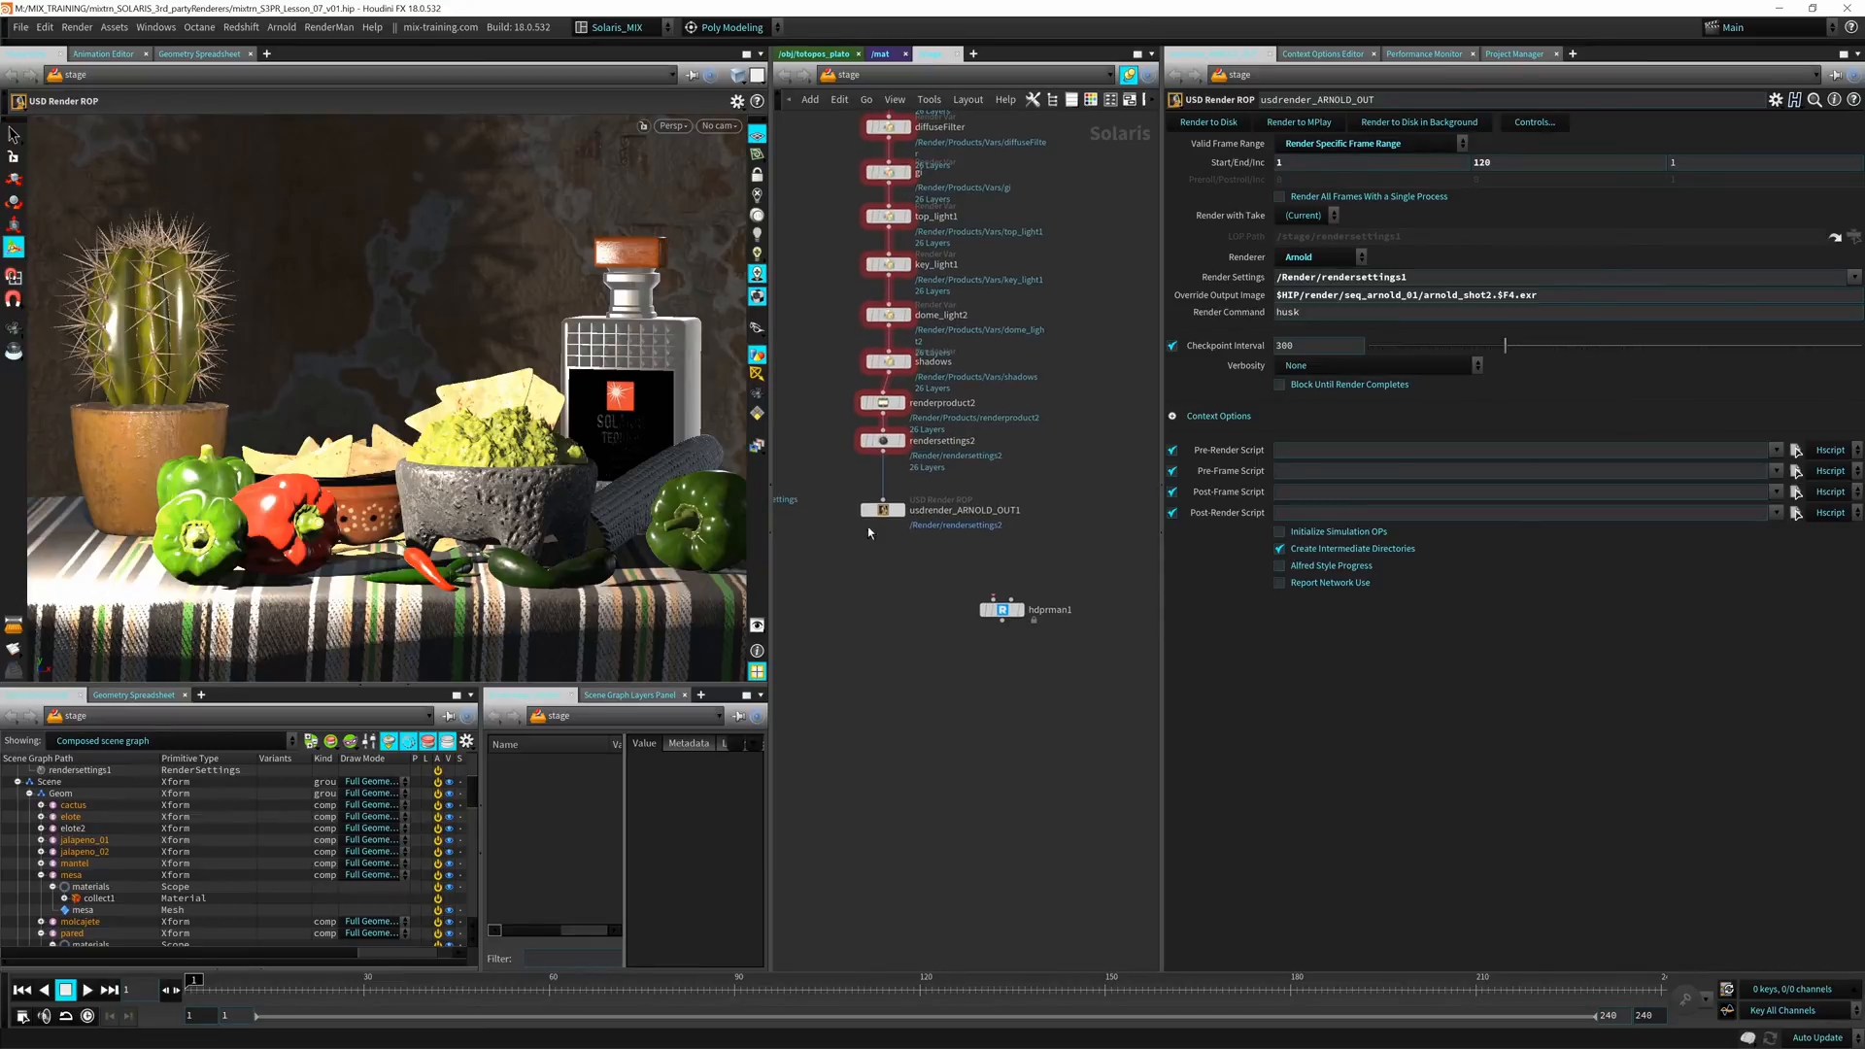
left_click(1001, 609)
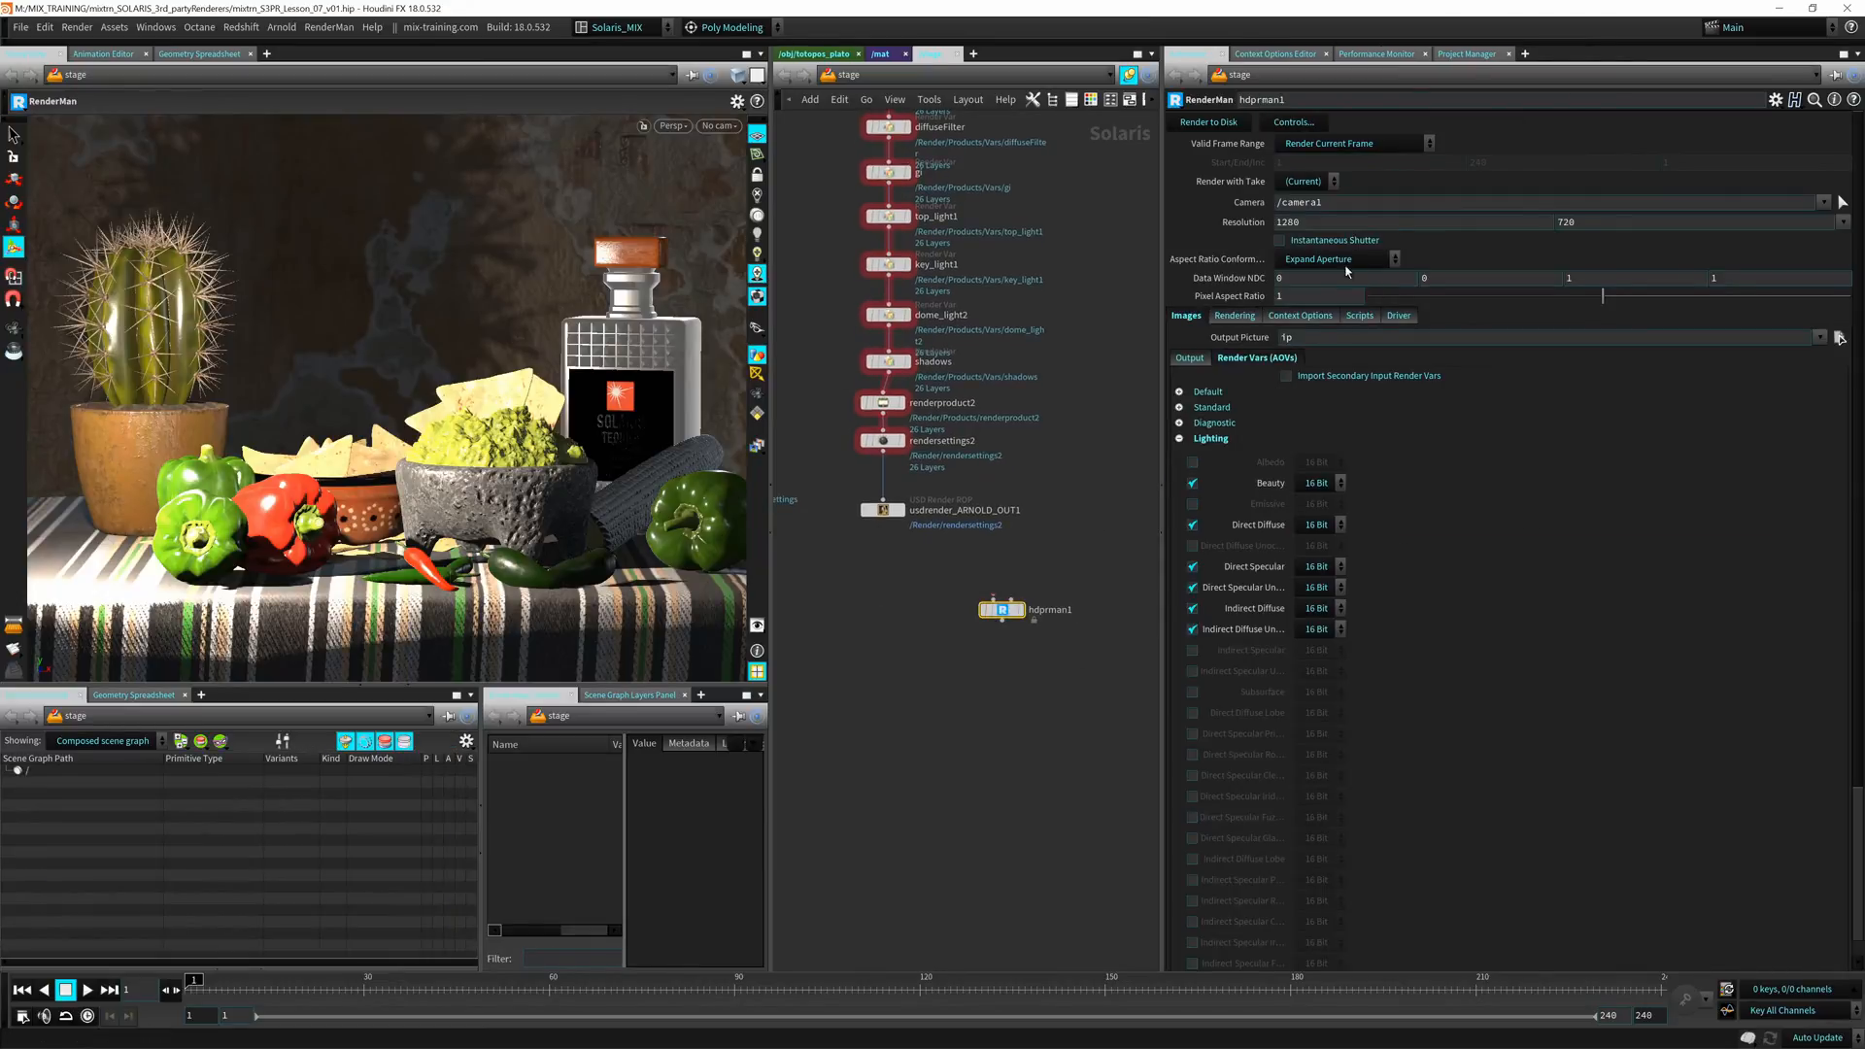
left_click_drag(1008, 612, 1096, 512)
middle_click_drag(1051, 591, 871, 604)
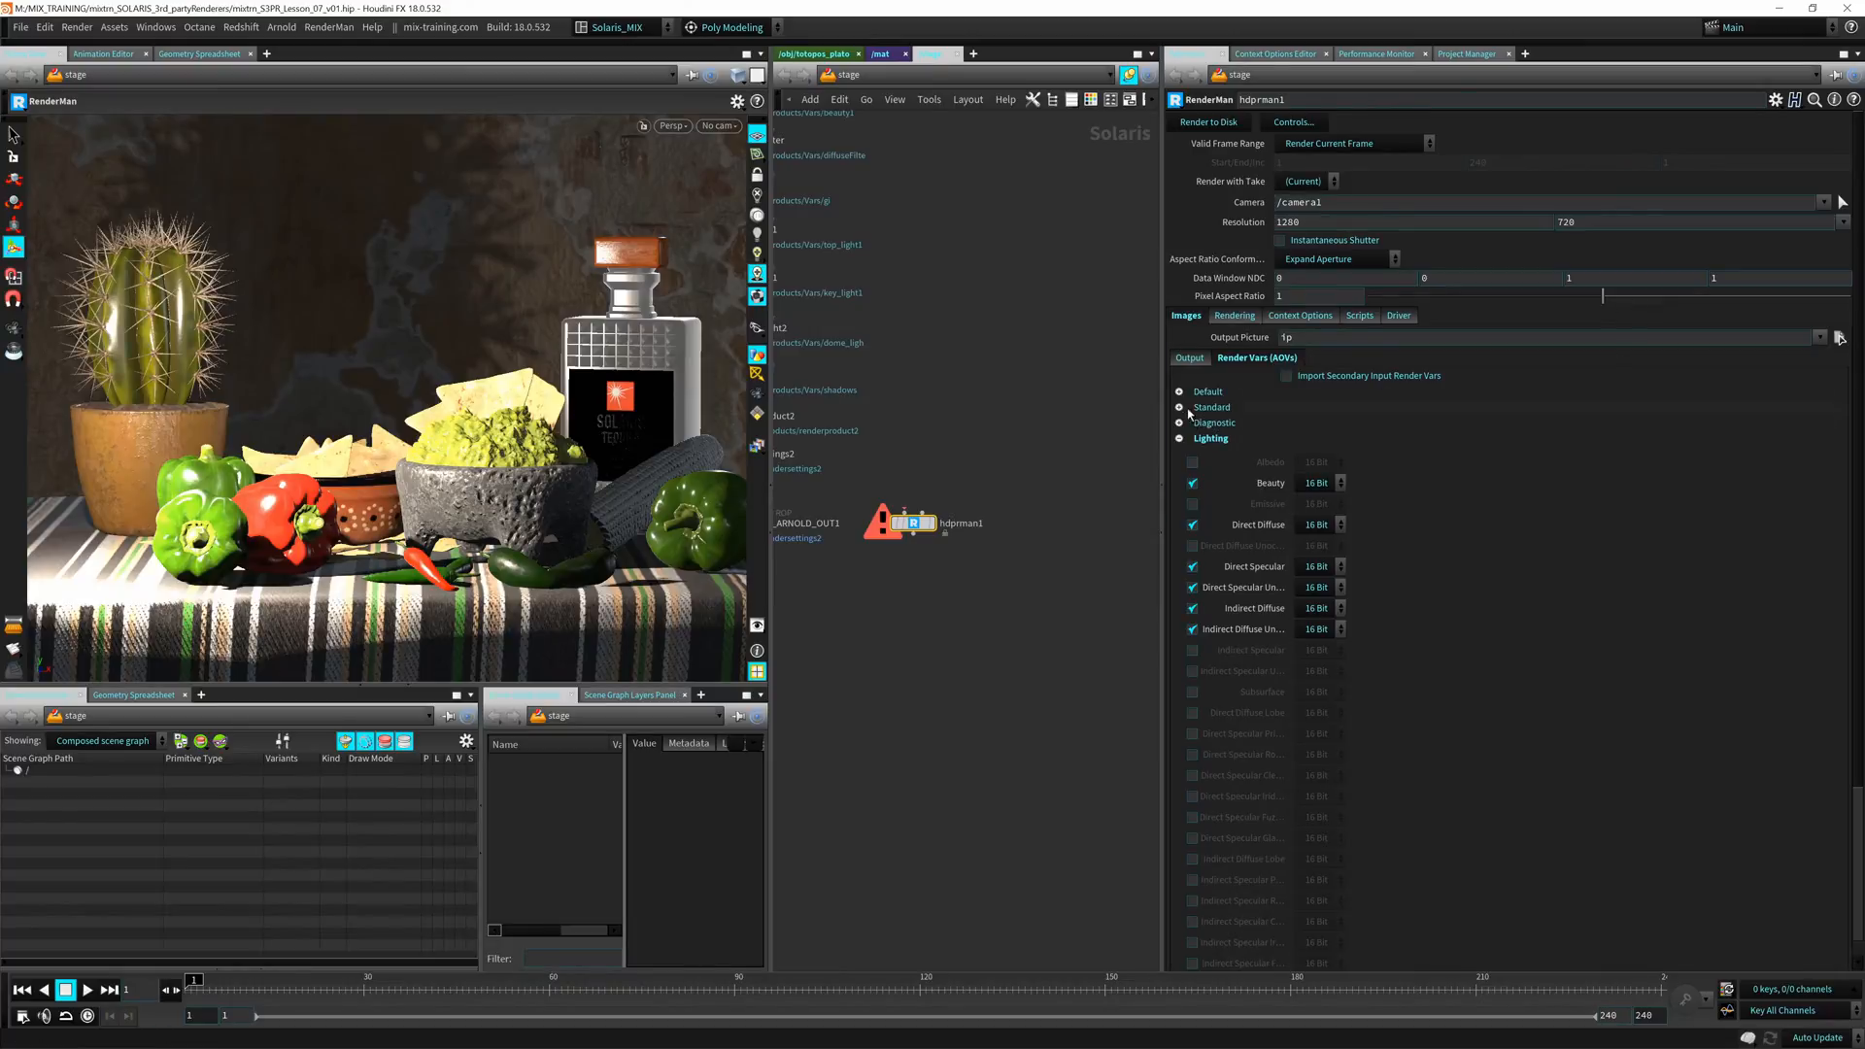
left_click(1179, 438)
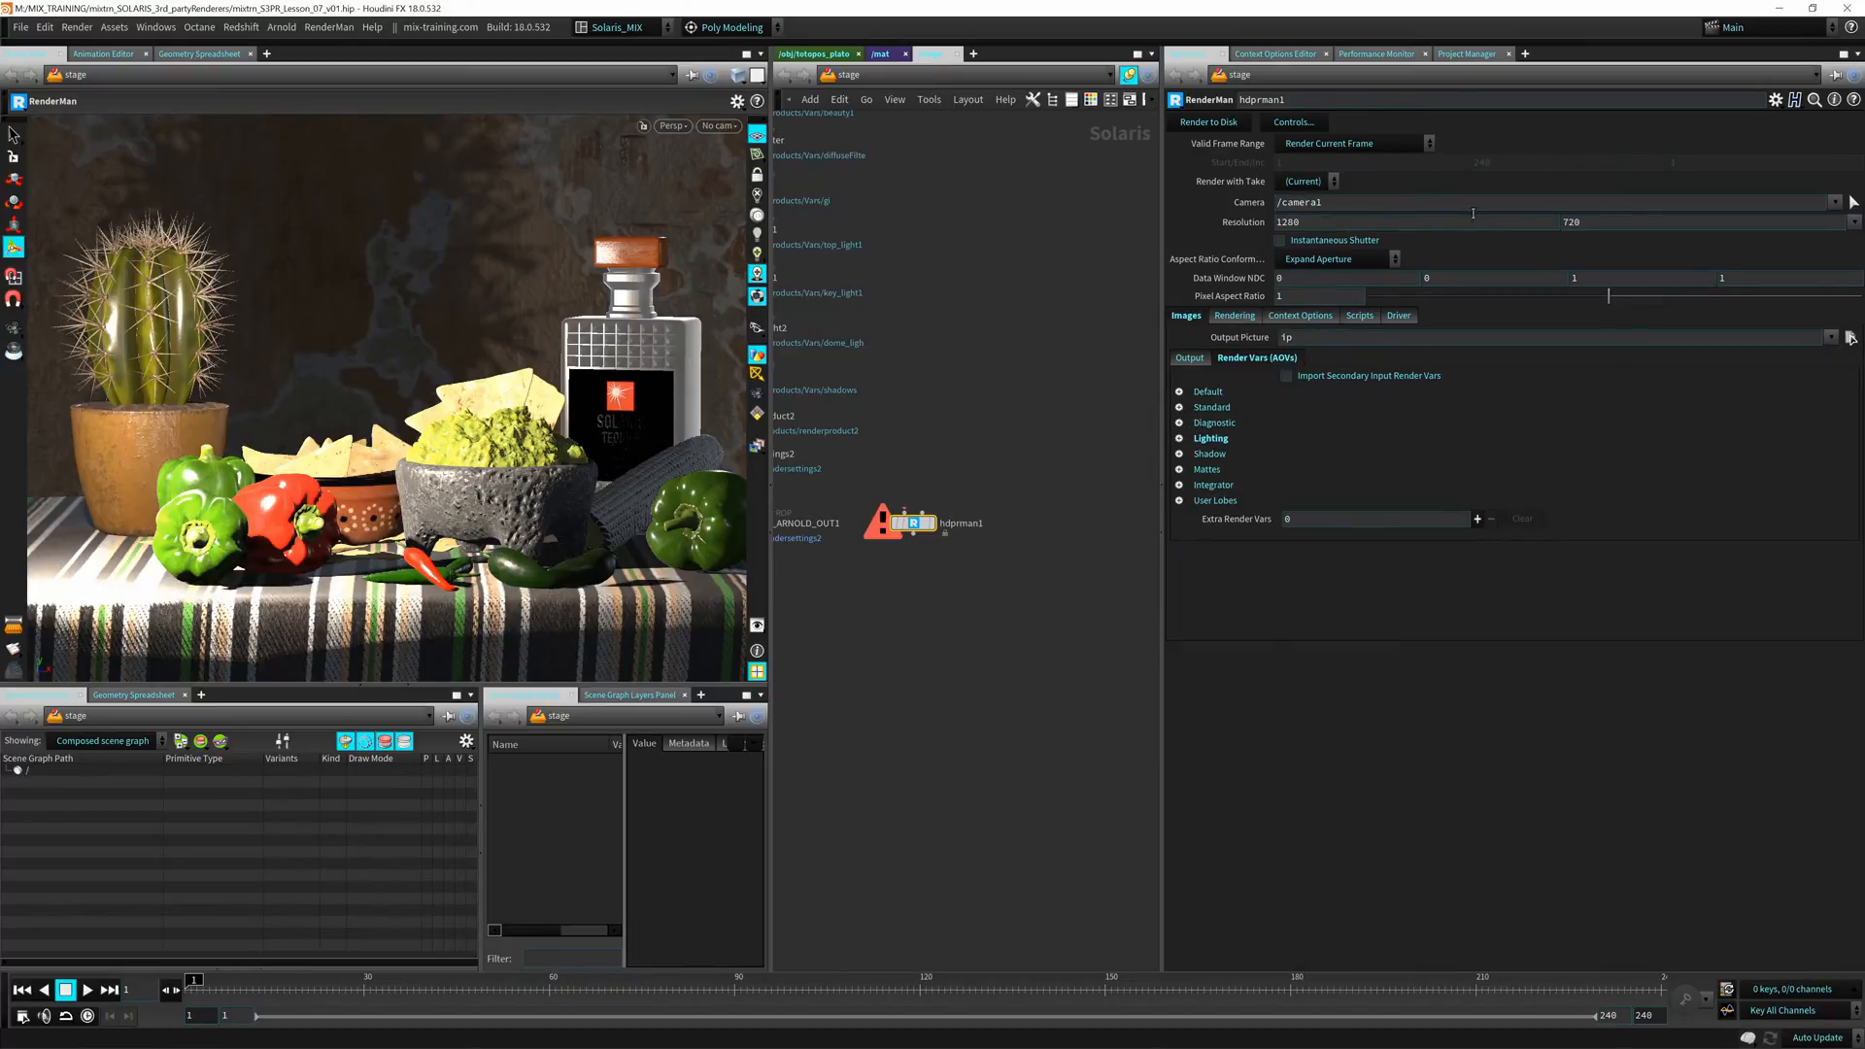
middle_click_drag(873, 481, 1065, 436)
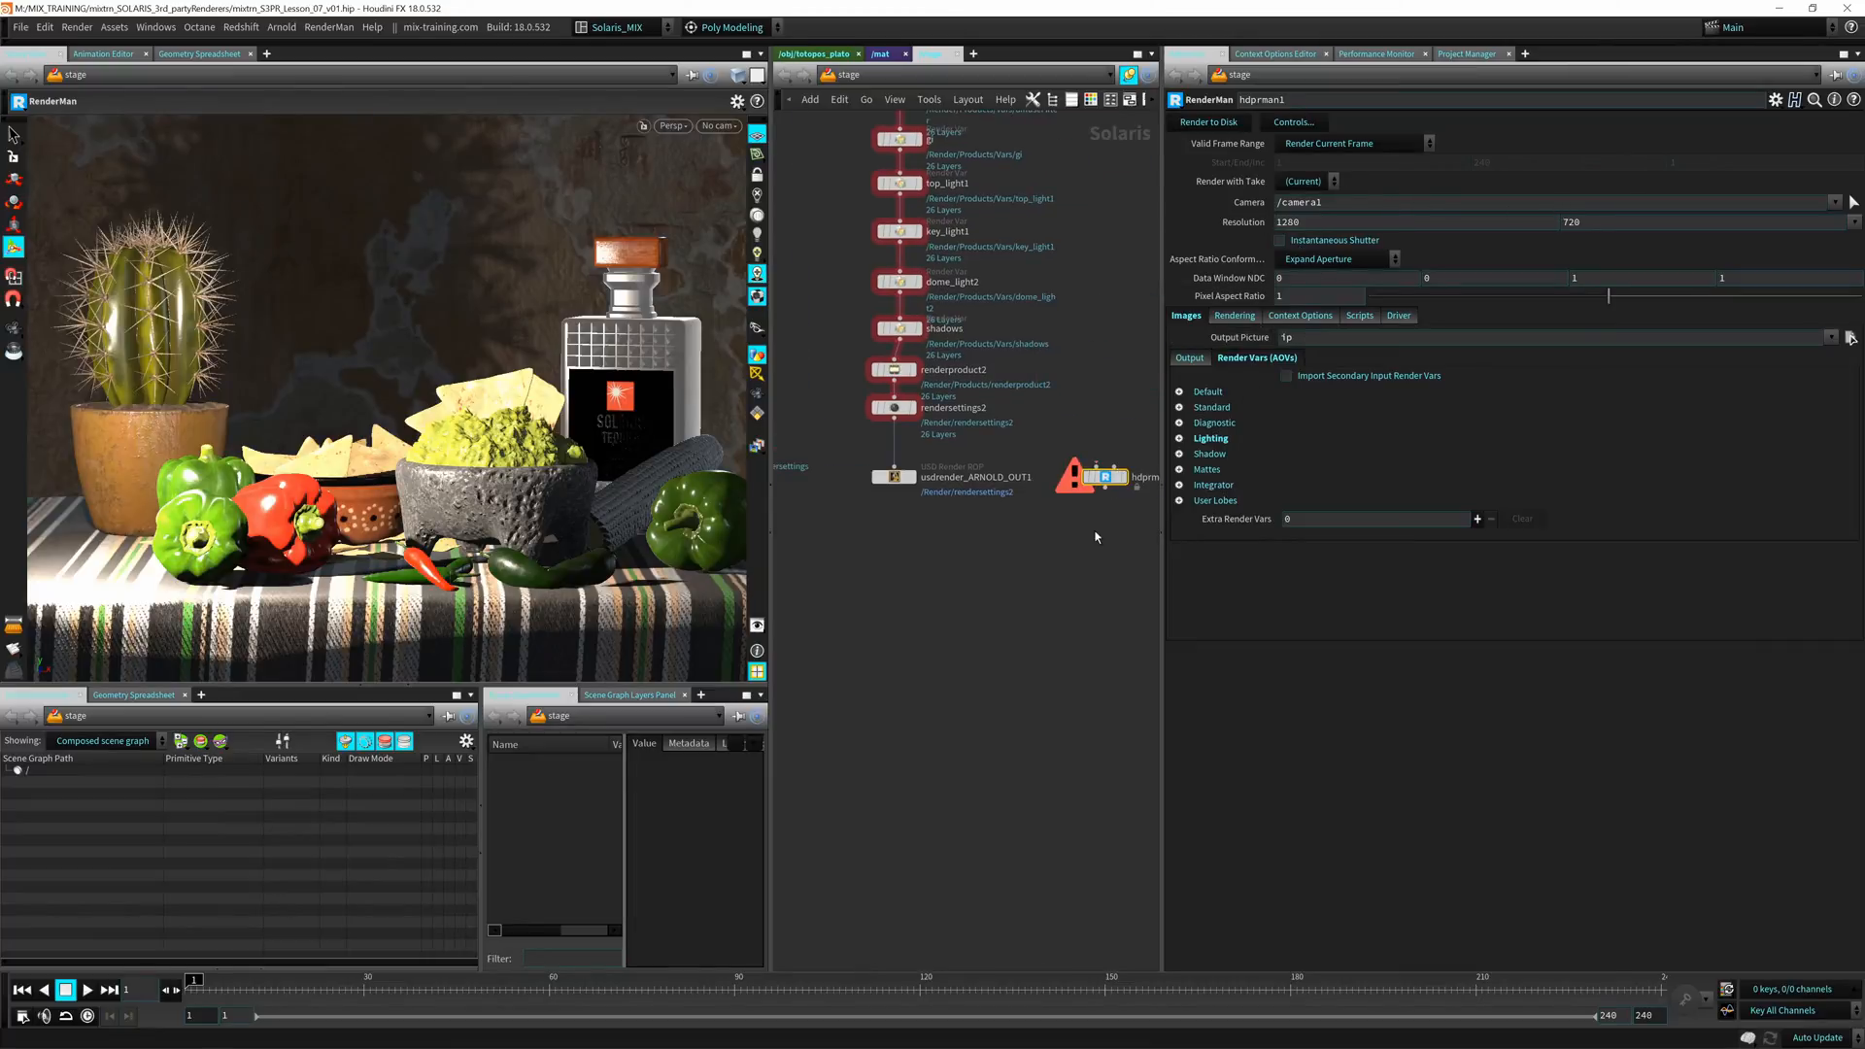
Wire the output of the sublayer node that feeds the render branches into the hdprman1 node
scroll(1071, 418, "down", 4)
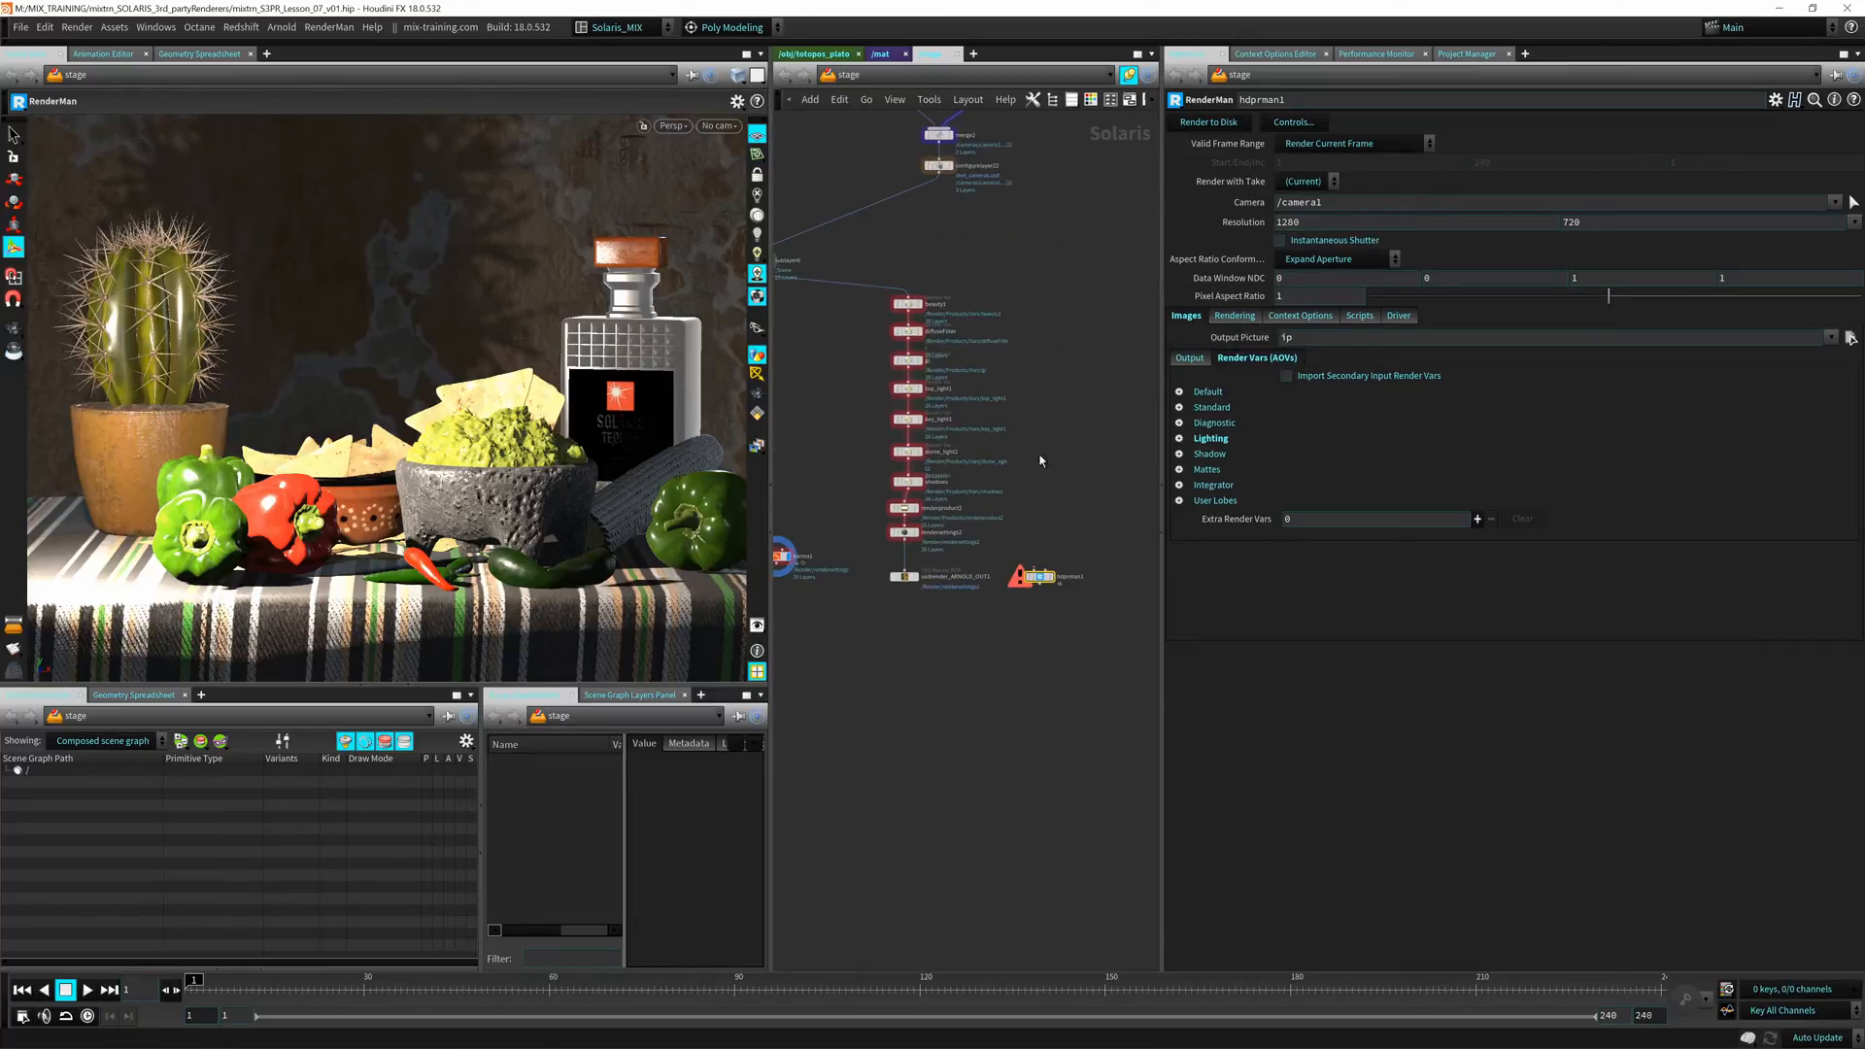
mouse_move(1076, 417)
middle_mouse_down()
mouse_move(1158, 384)
mouse_move(1023, 298)
mouse_move(1077, 382)
middle_mouse_up()
left_click(872, 236)
left_click(819, 265)
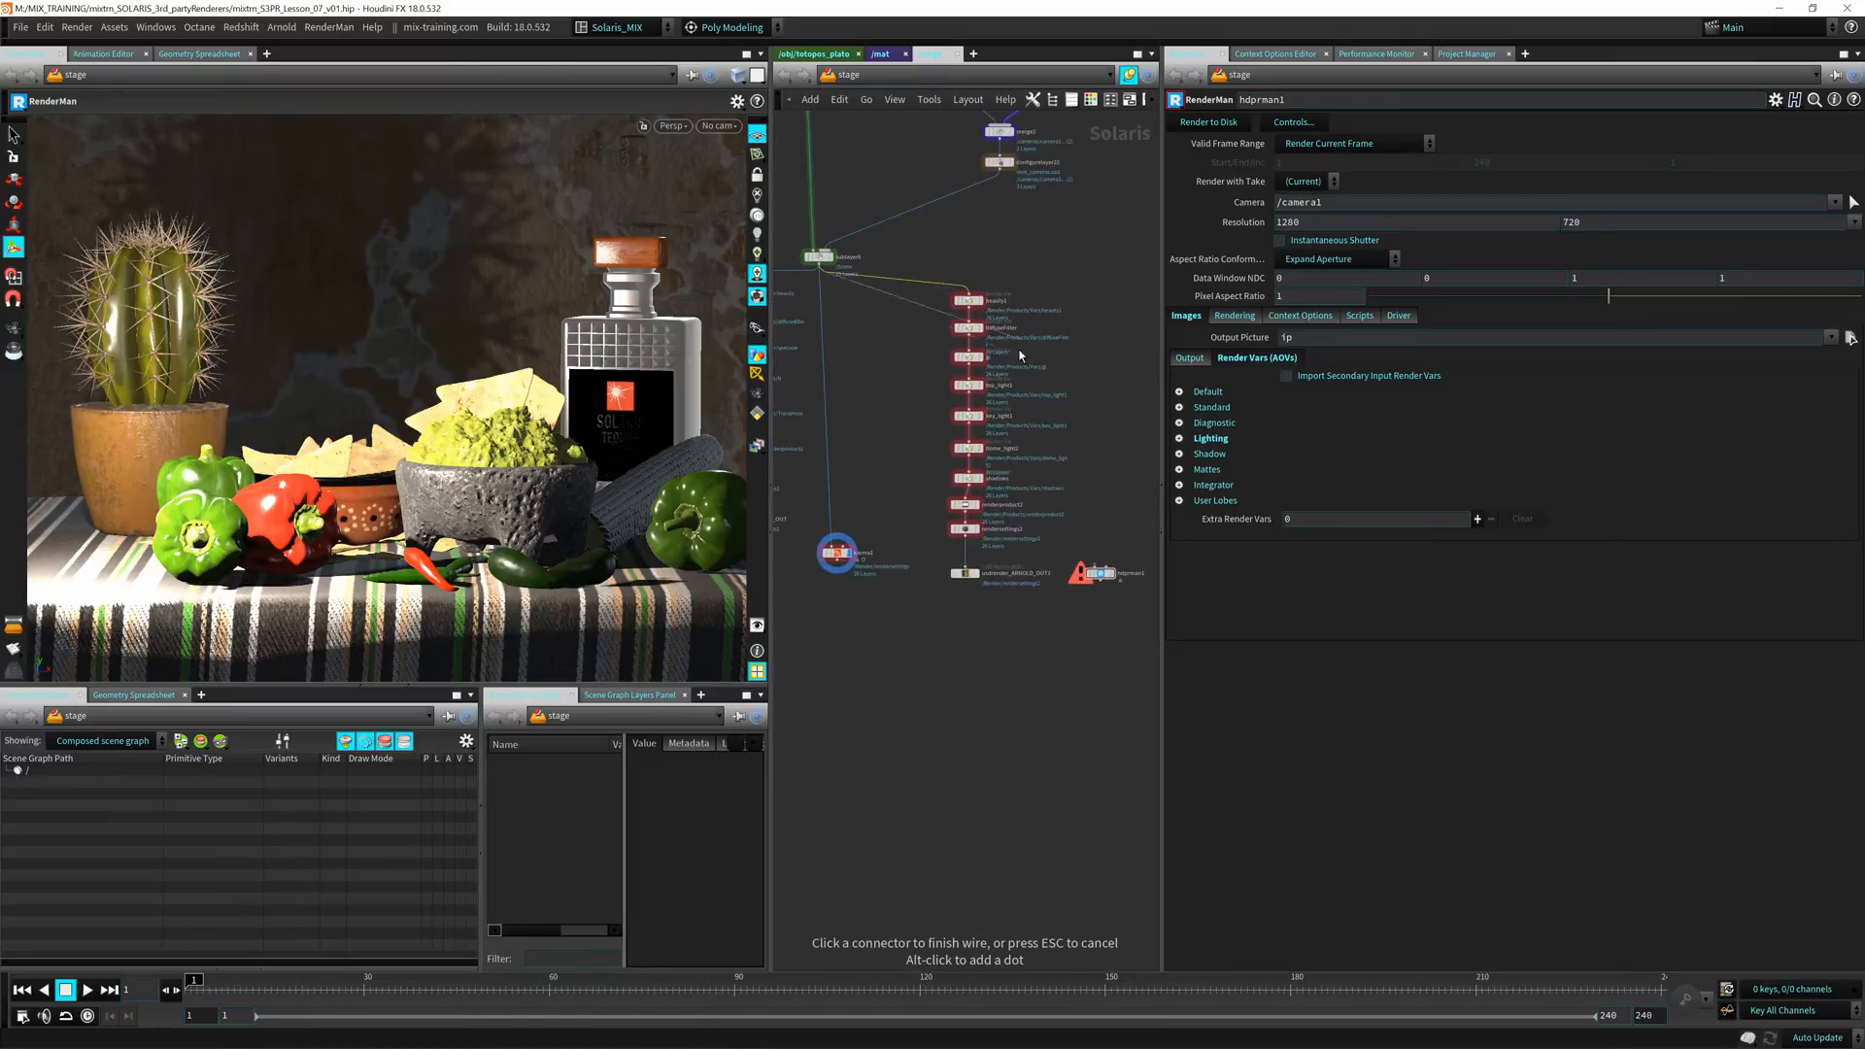
left_click(1095, 565)
Rename the usdrender_ARNOLD_OUT1 node to usdrender_REDSHIFT_OUT
middle_click_drag(979, 566, 849, 504)
middle_click_drag(835, 605, 901, 528)
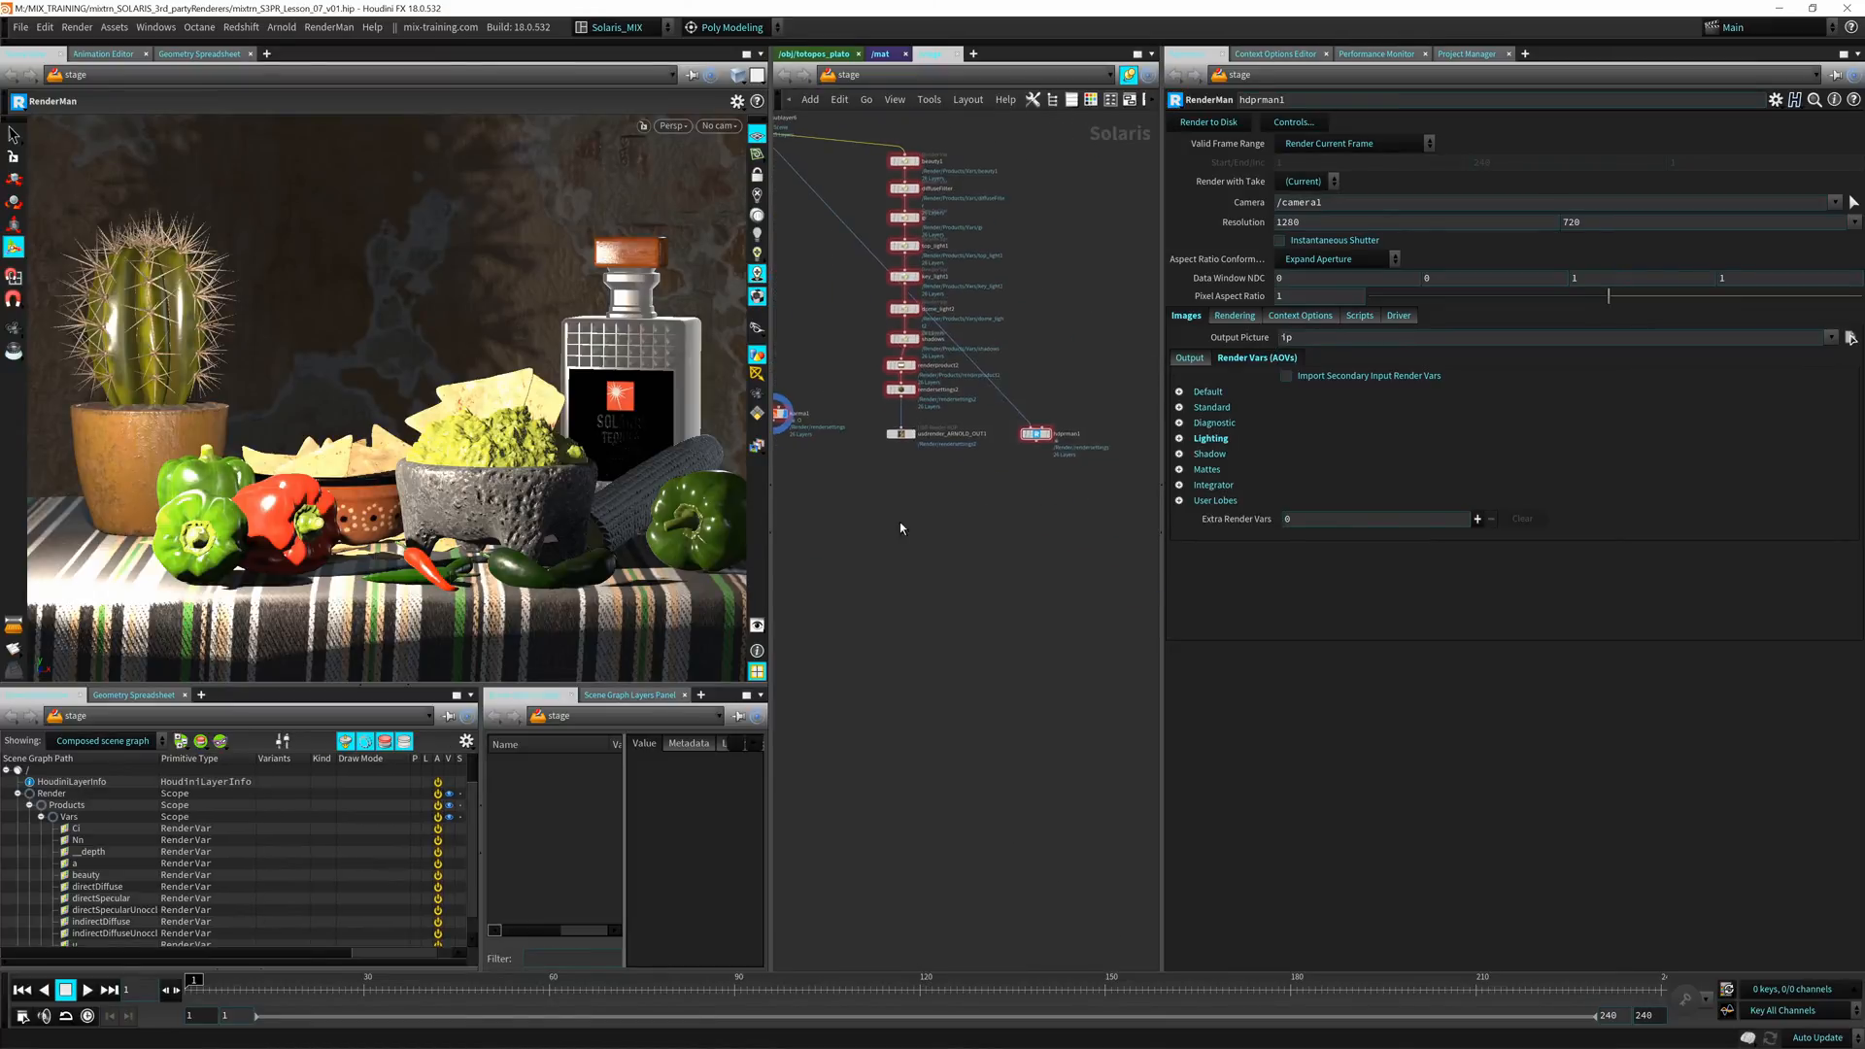
scroll(886, 482, "up", 5)
left_click(911, 403)
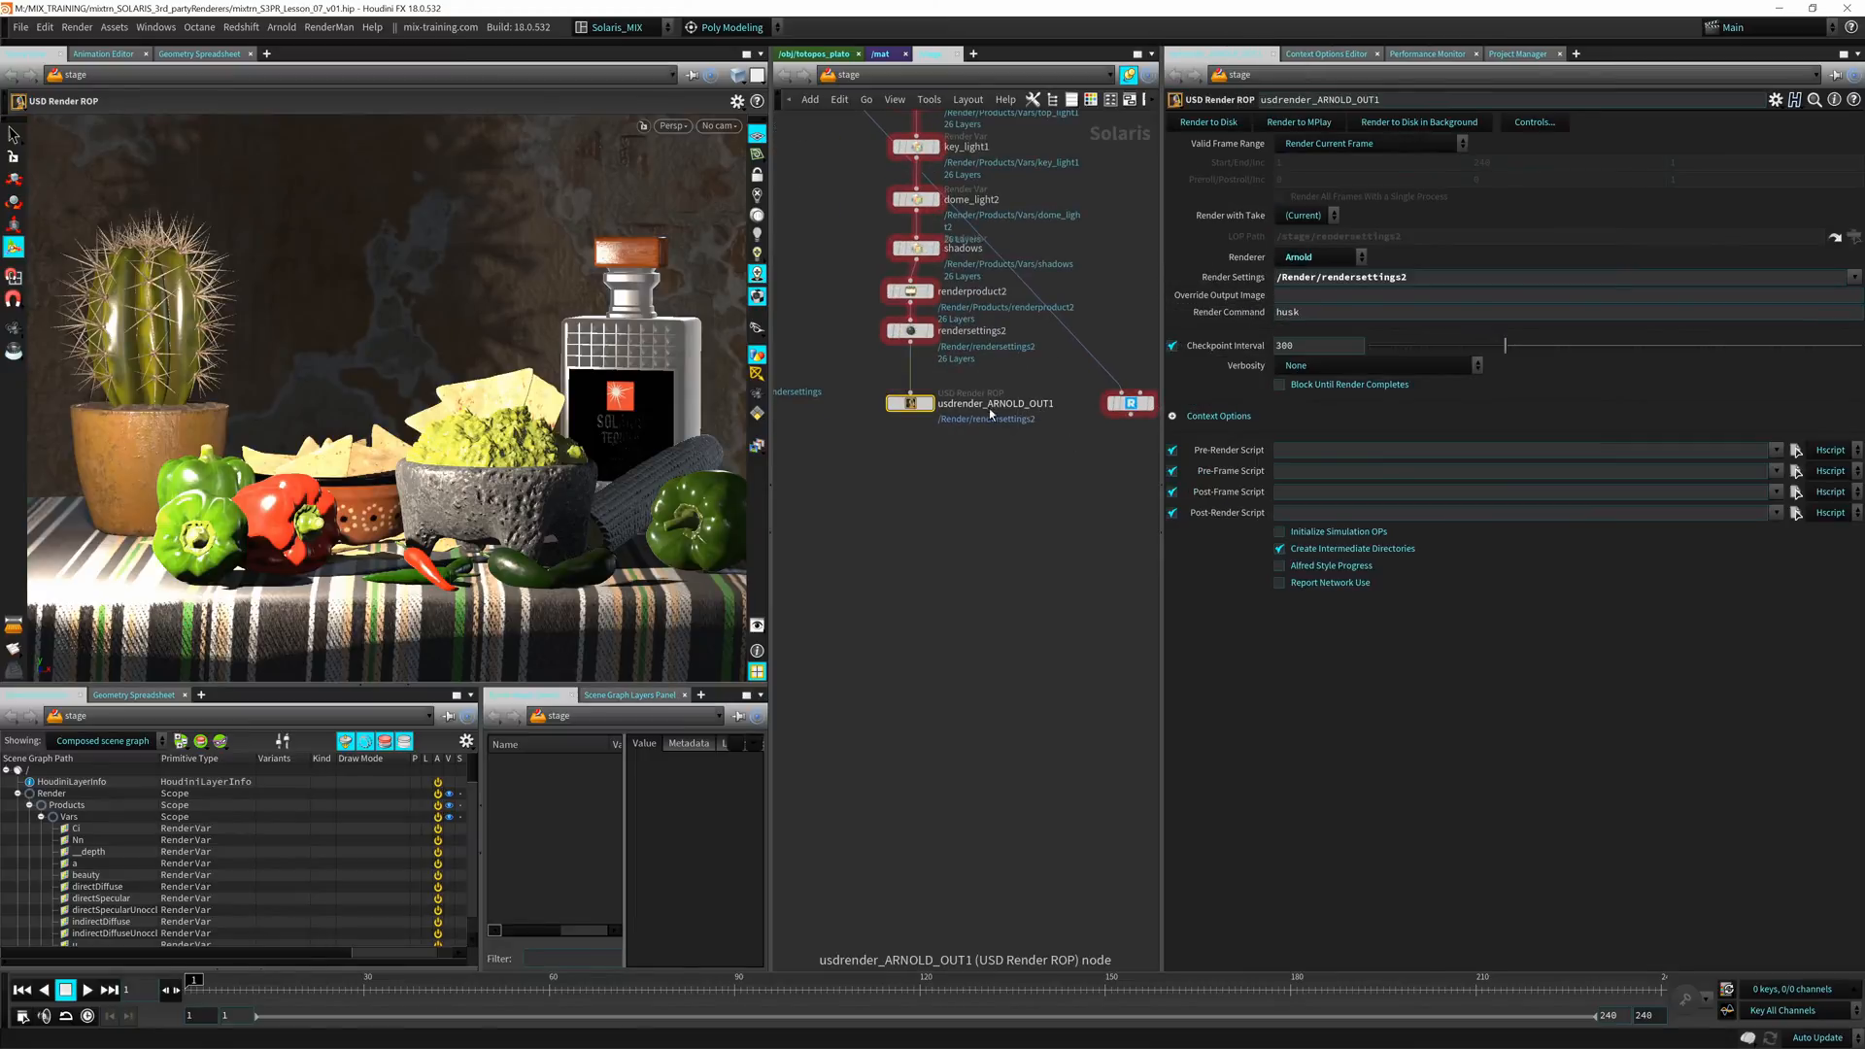
left_click_drag(984, 405, 1027, 407)
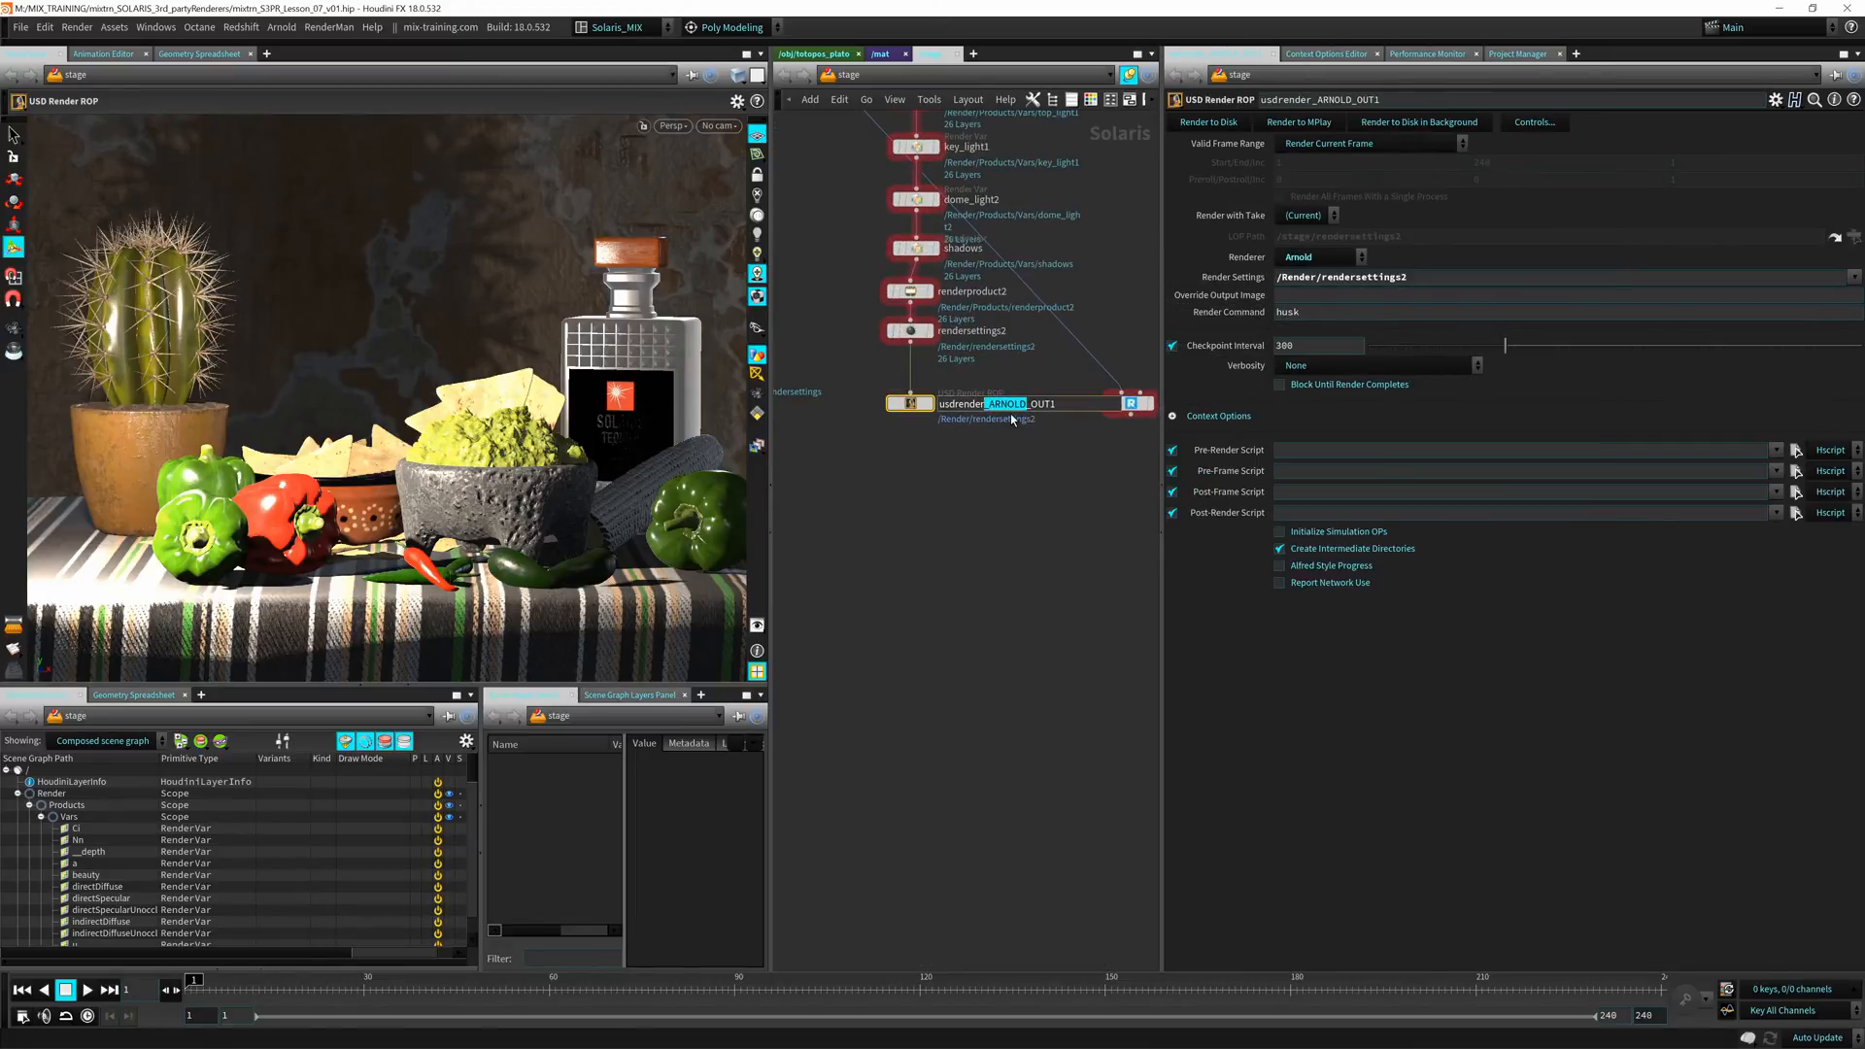
type("REDSHIFT")
key("End")
key("BackSpace")
key("Return")
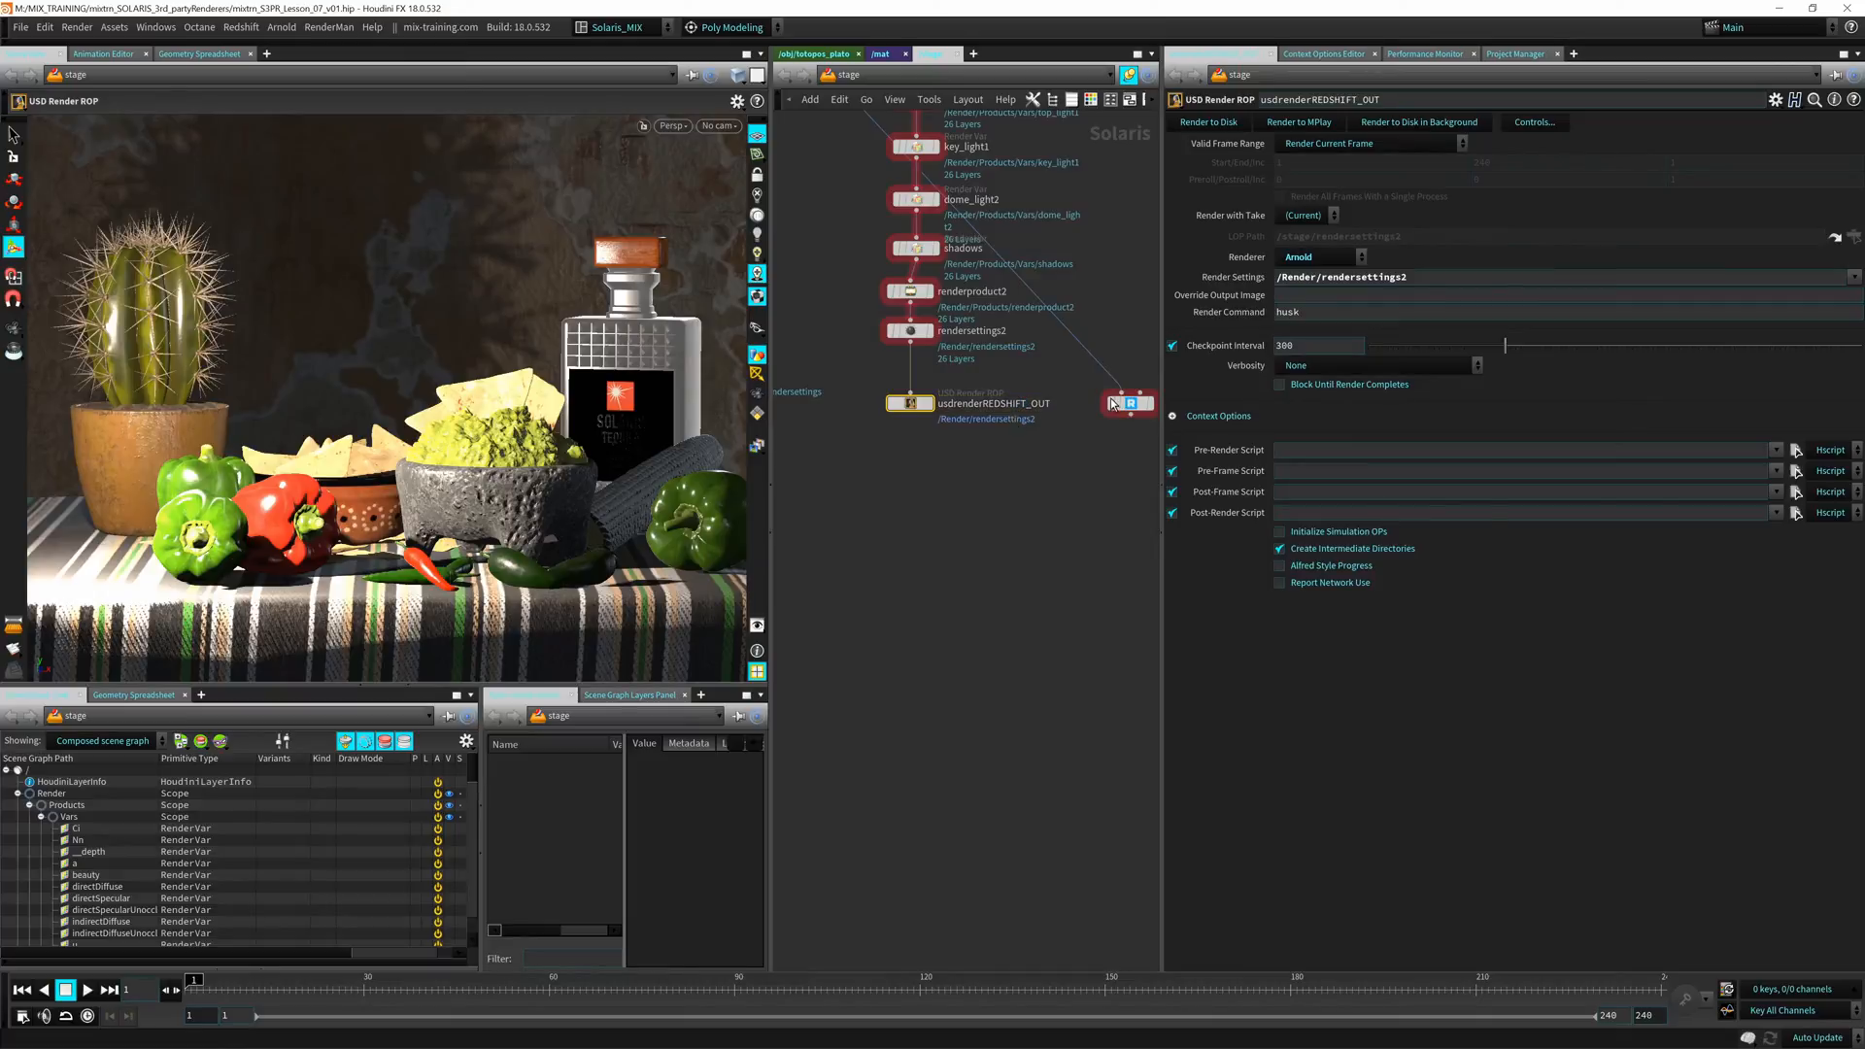
left_click(981, 406)
type("_")
key("Return")
Set the renderer of usdrender_REDSHIFT_OUT to Redshift, and shift rendersettings2 slightly down, away from renderproduct2
left_click(1353, 256)
left_click(1350, 333)
left_click(1291, 294)
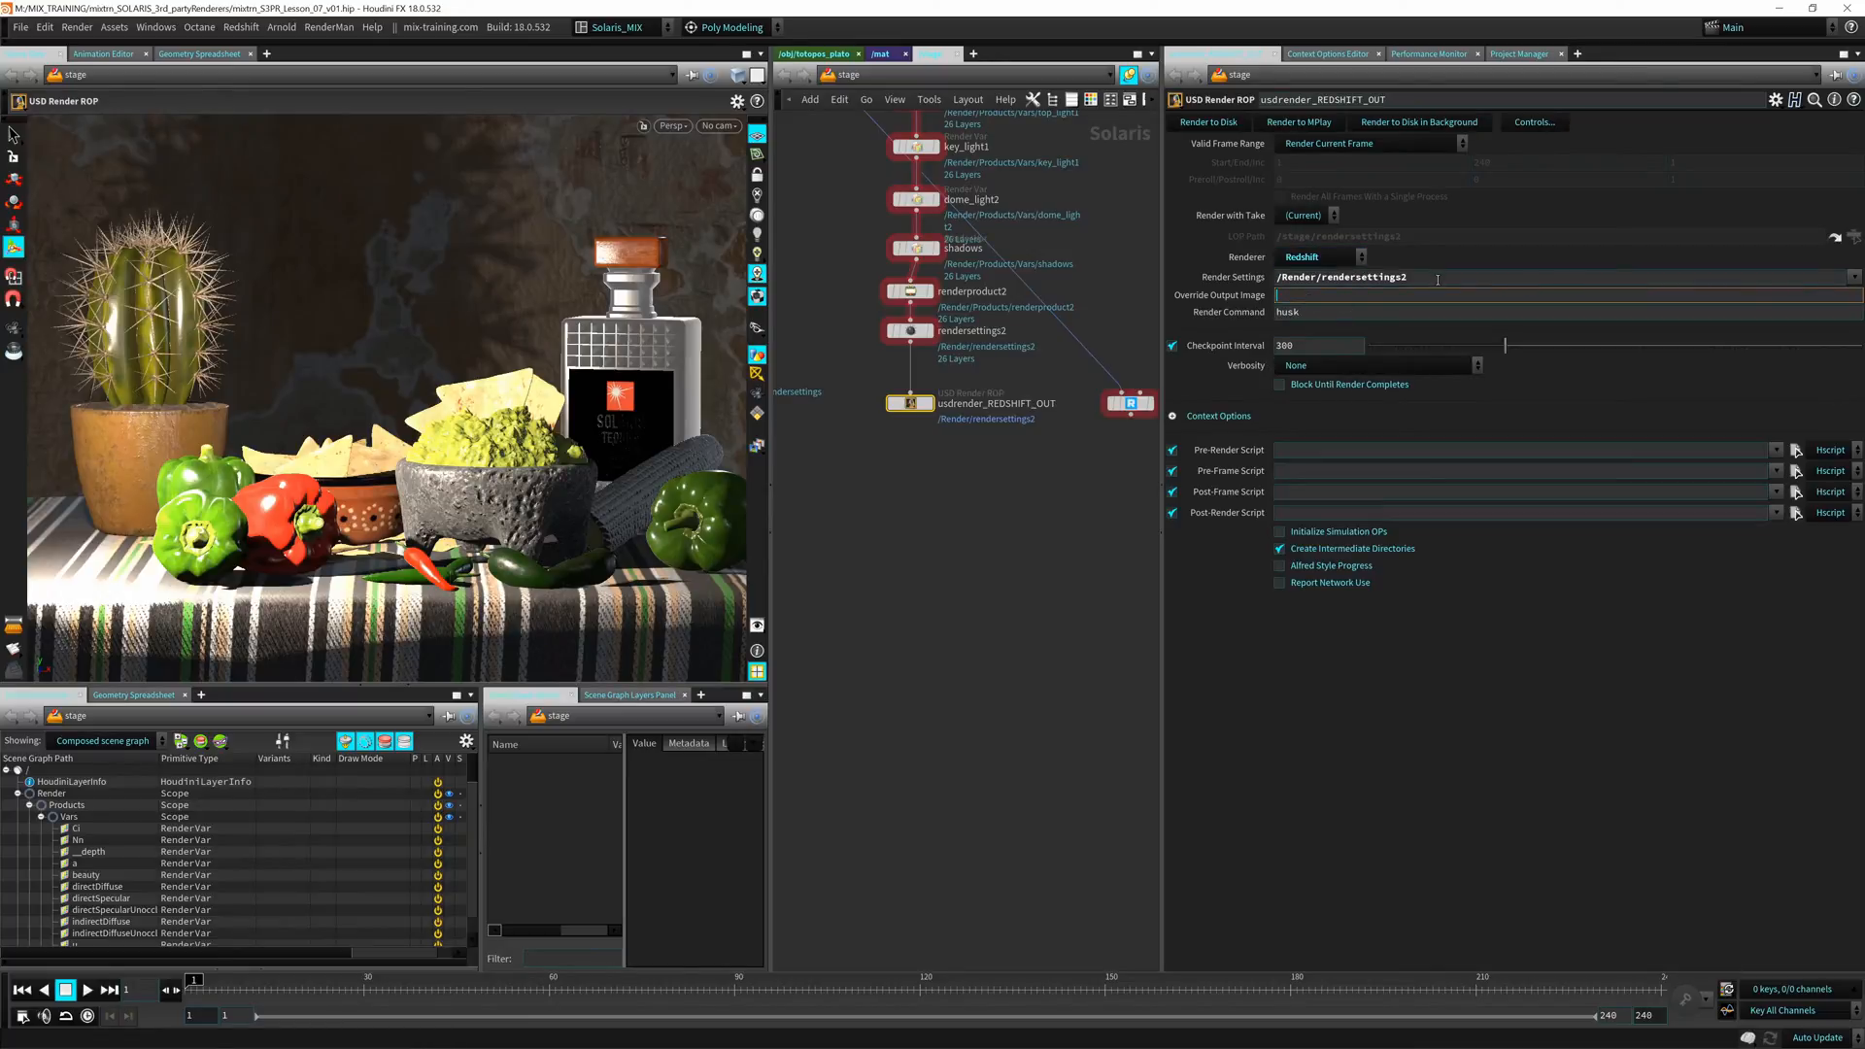
left_click_drag(910, 331, 910, 348)
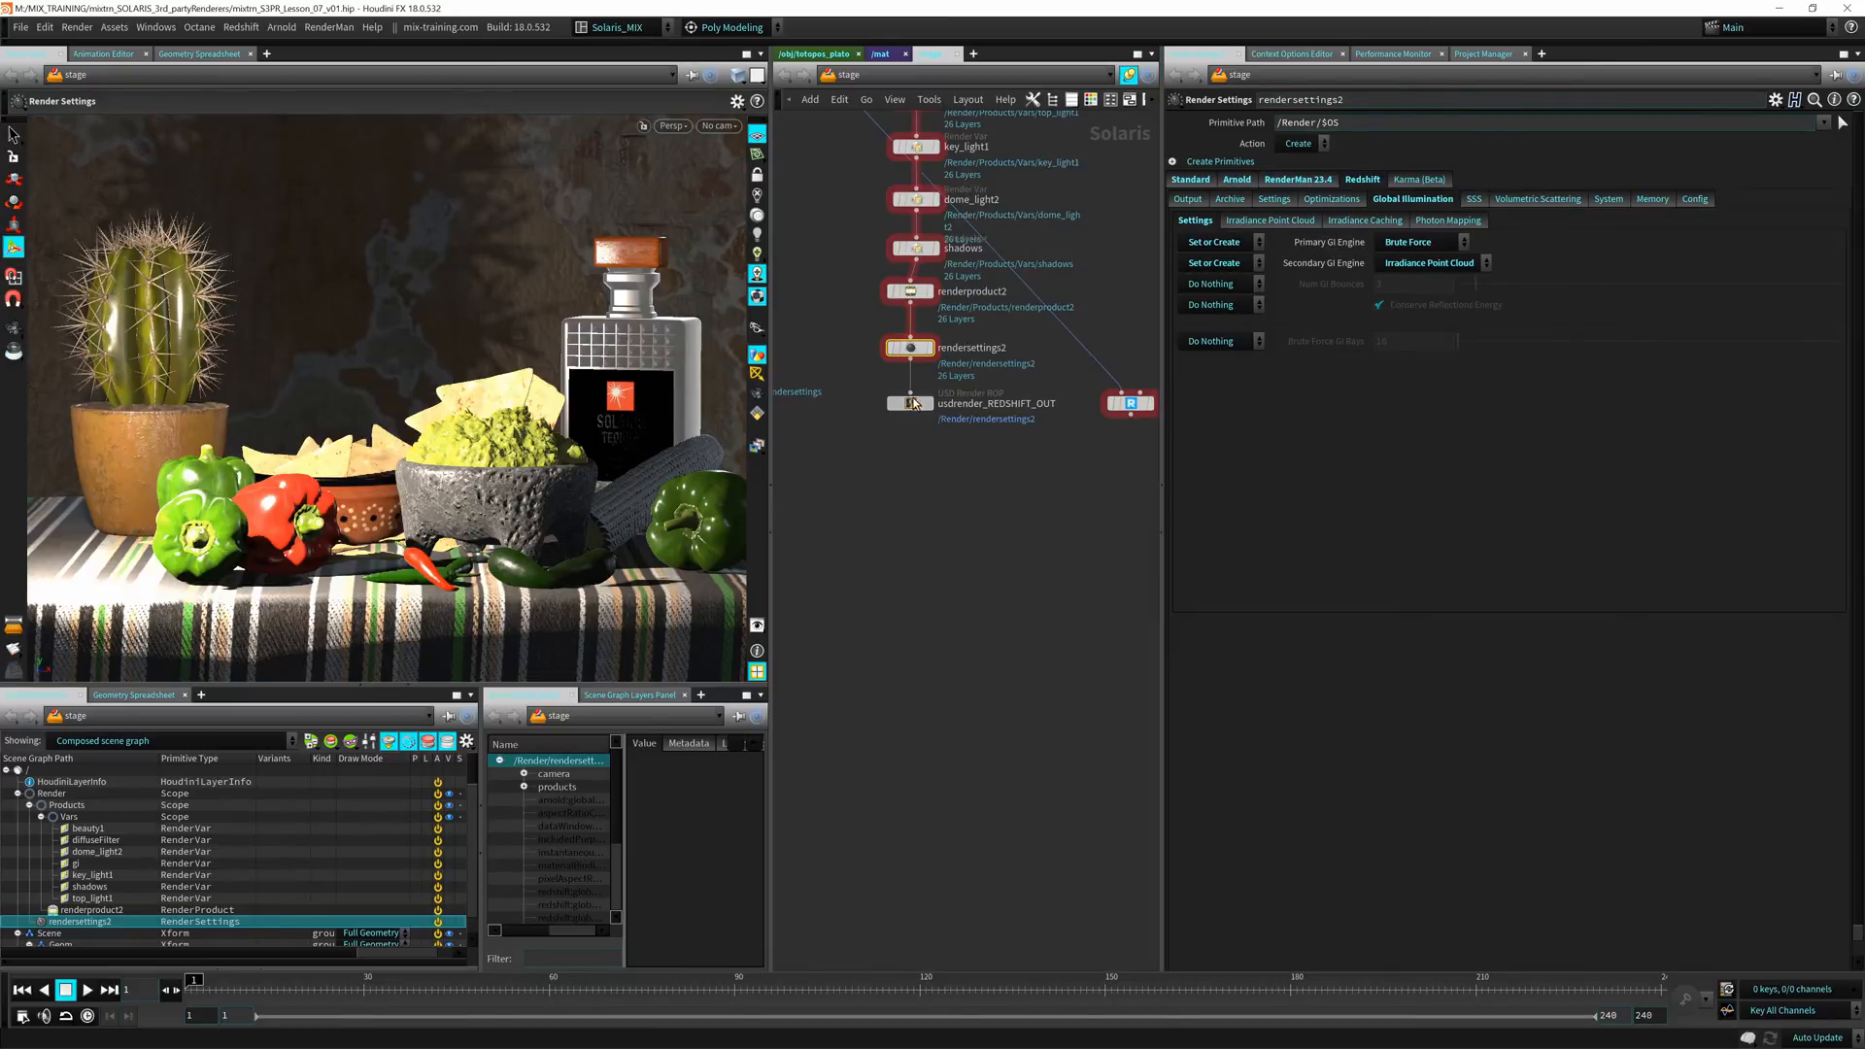
left_click(910, 403)
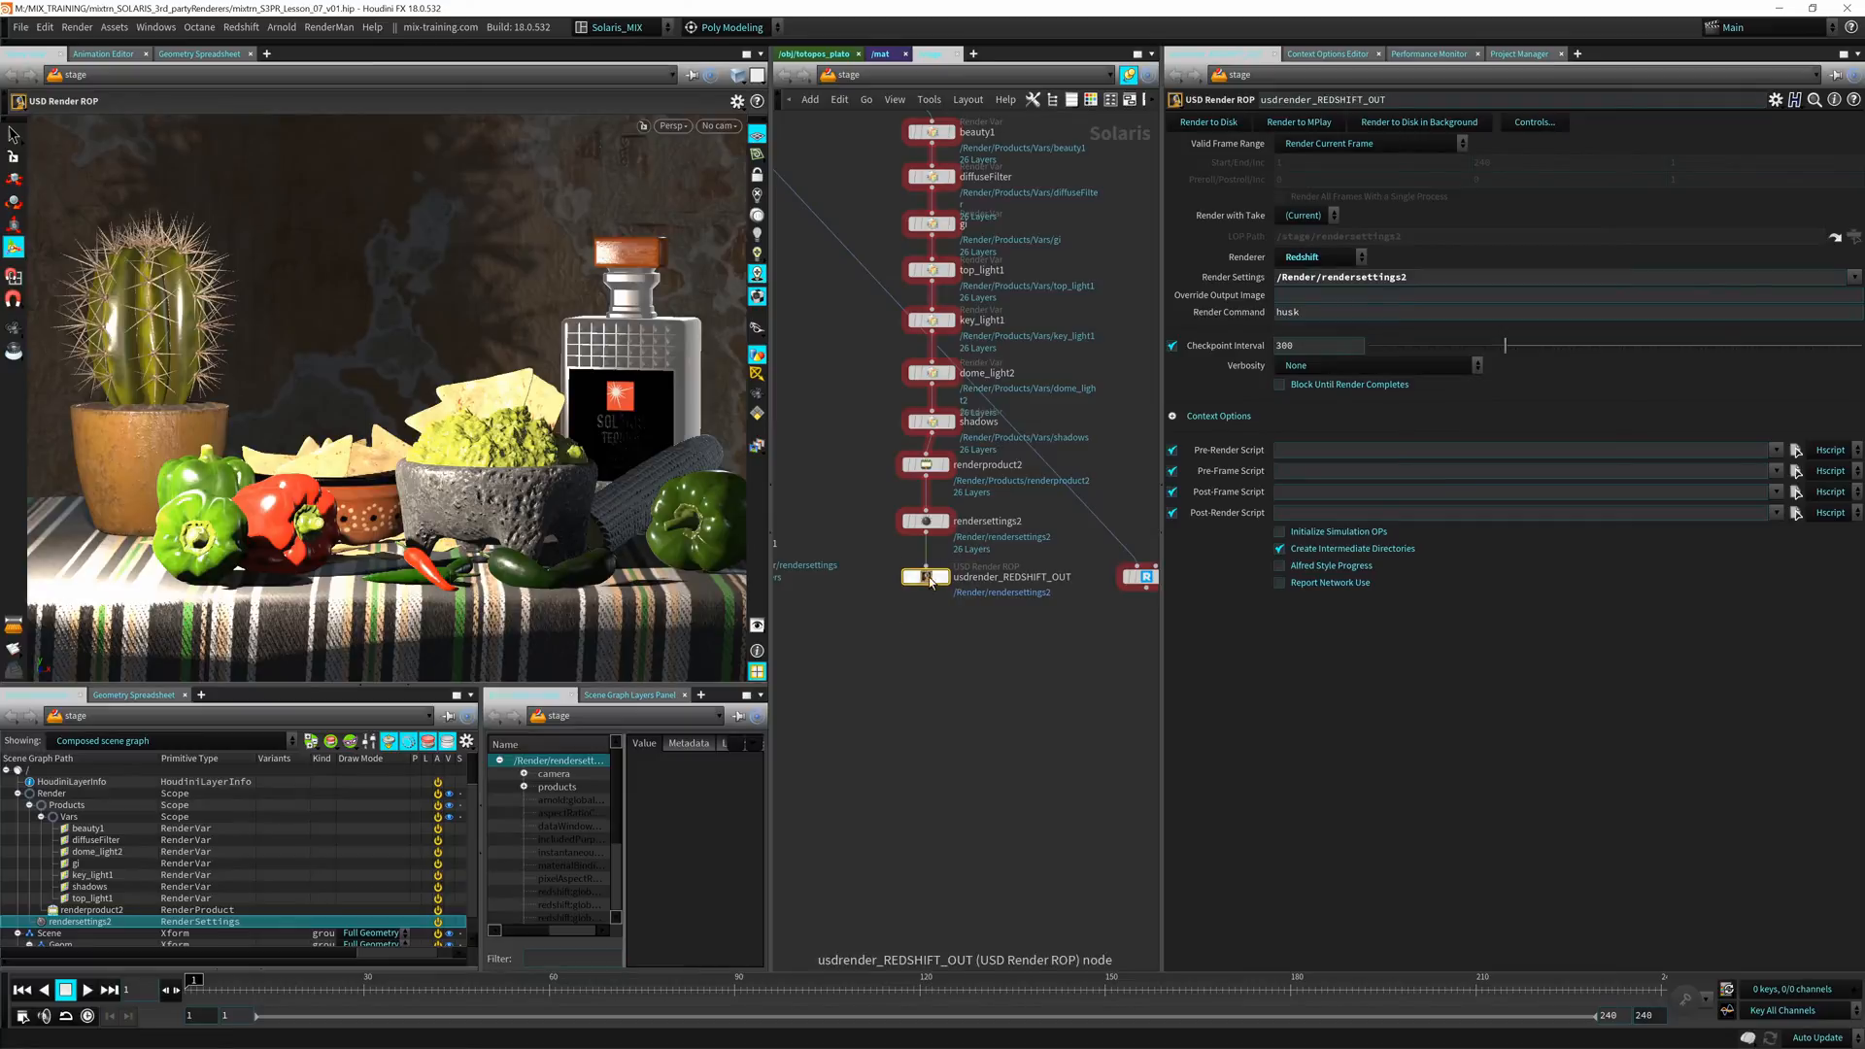
Show camera2's transform values under its base properties and move the timeline to frame 120
middle_click_drag(873, 600, 967, 579)
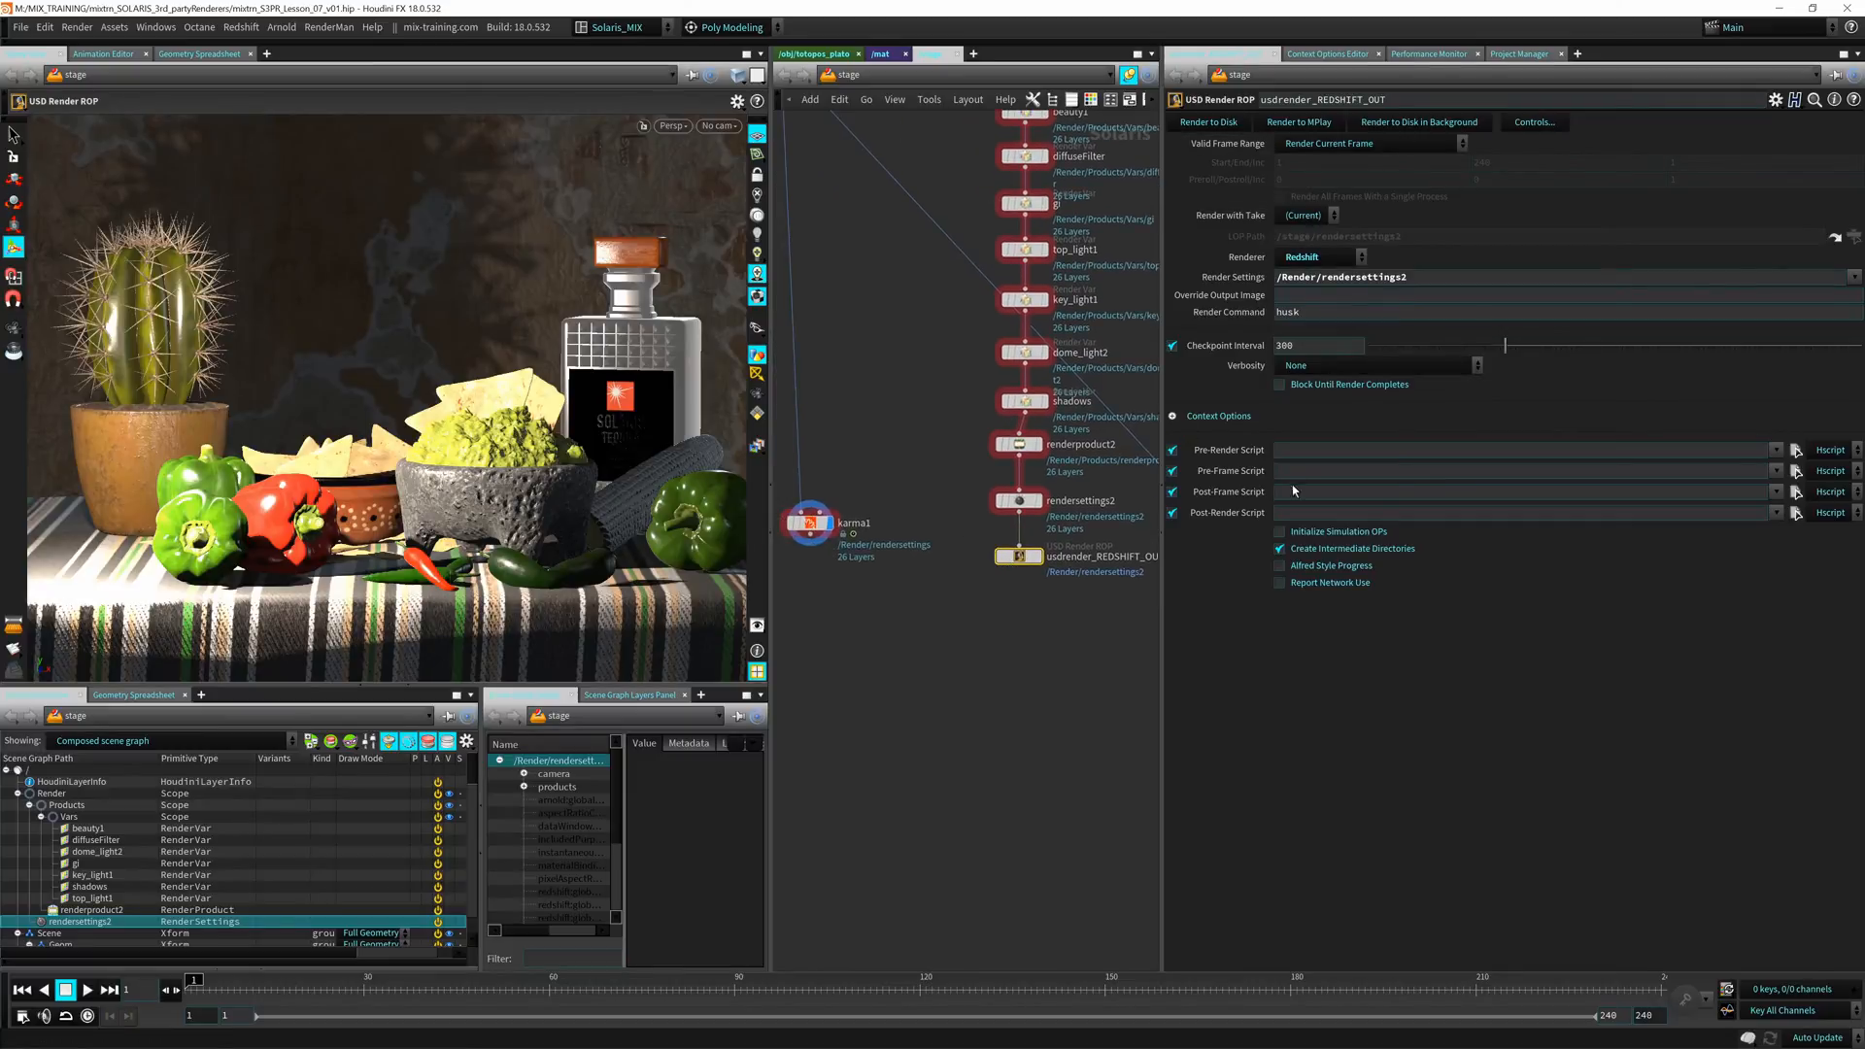
middle_click_drag(858, 392, 912, 574)
scroll(911, 507, "down", 2)
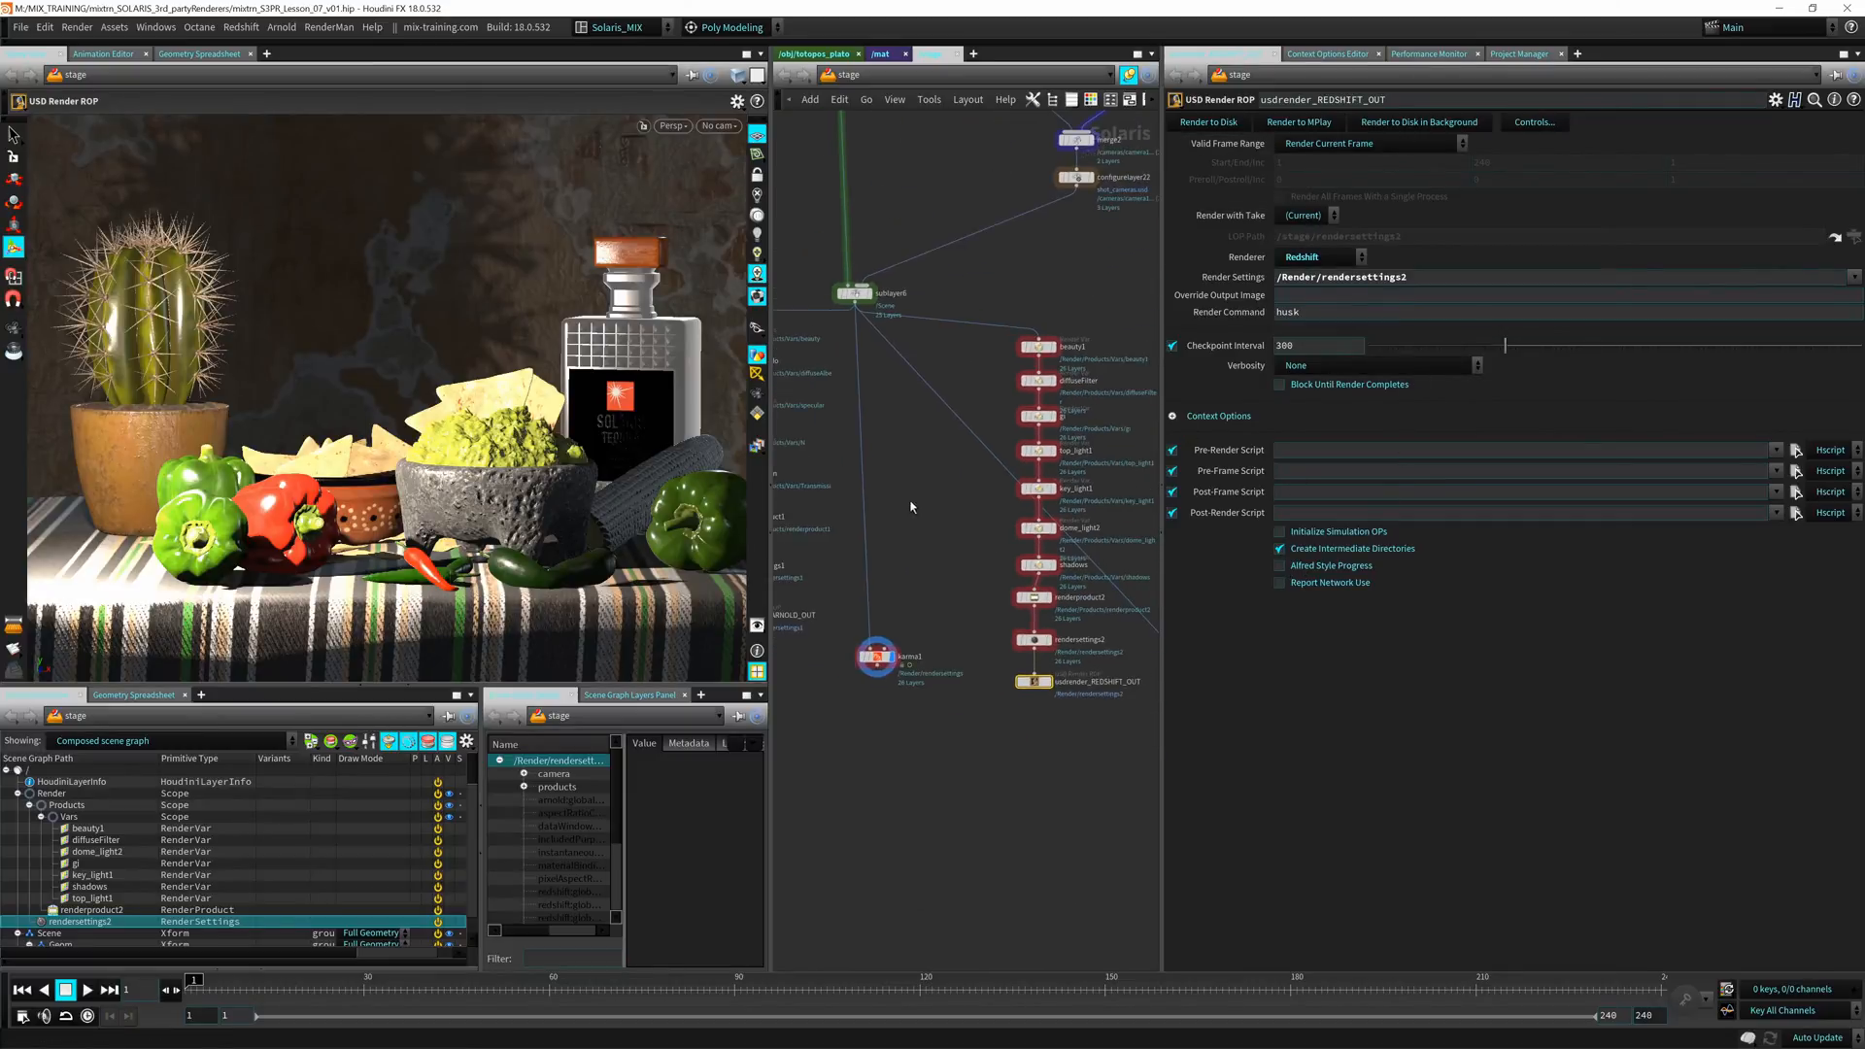
middle_click_drag(1014, 178, 862, 563)
middle_click_drag(955, 526, 925, 483)
left_click_drag(1051, 334, 951, 447)
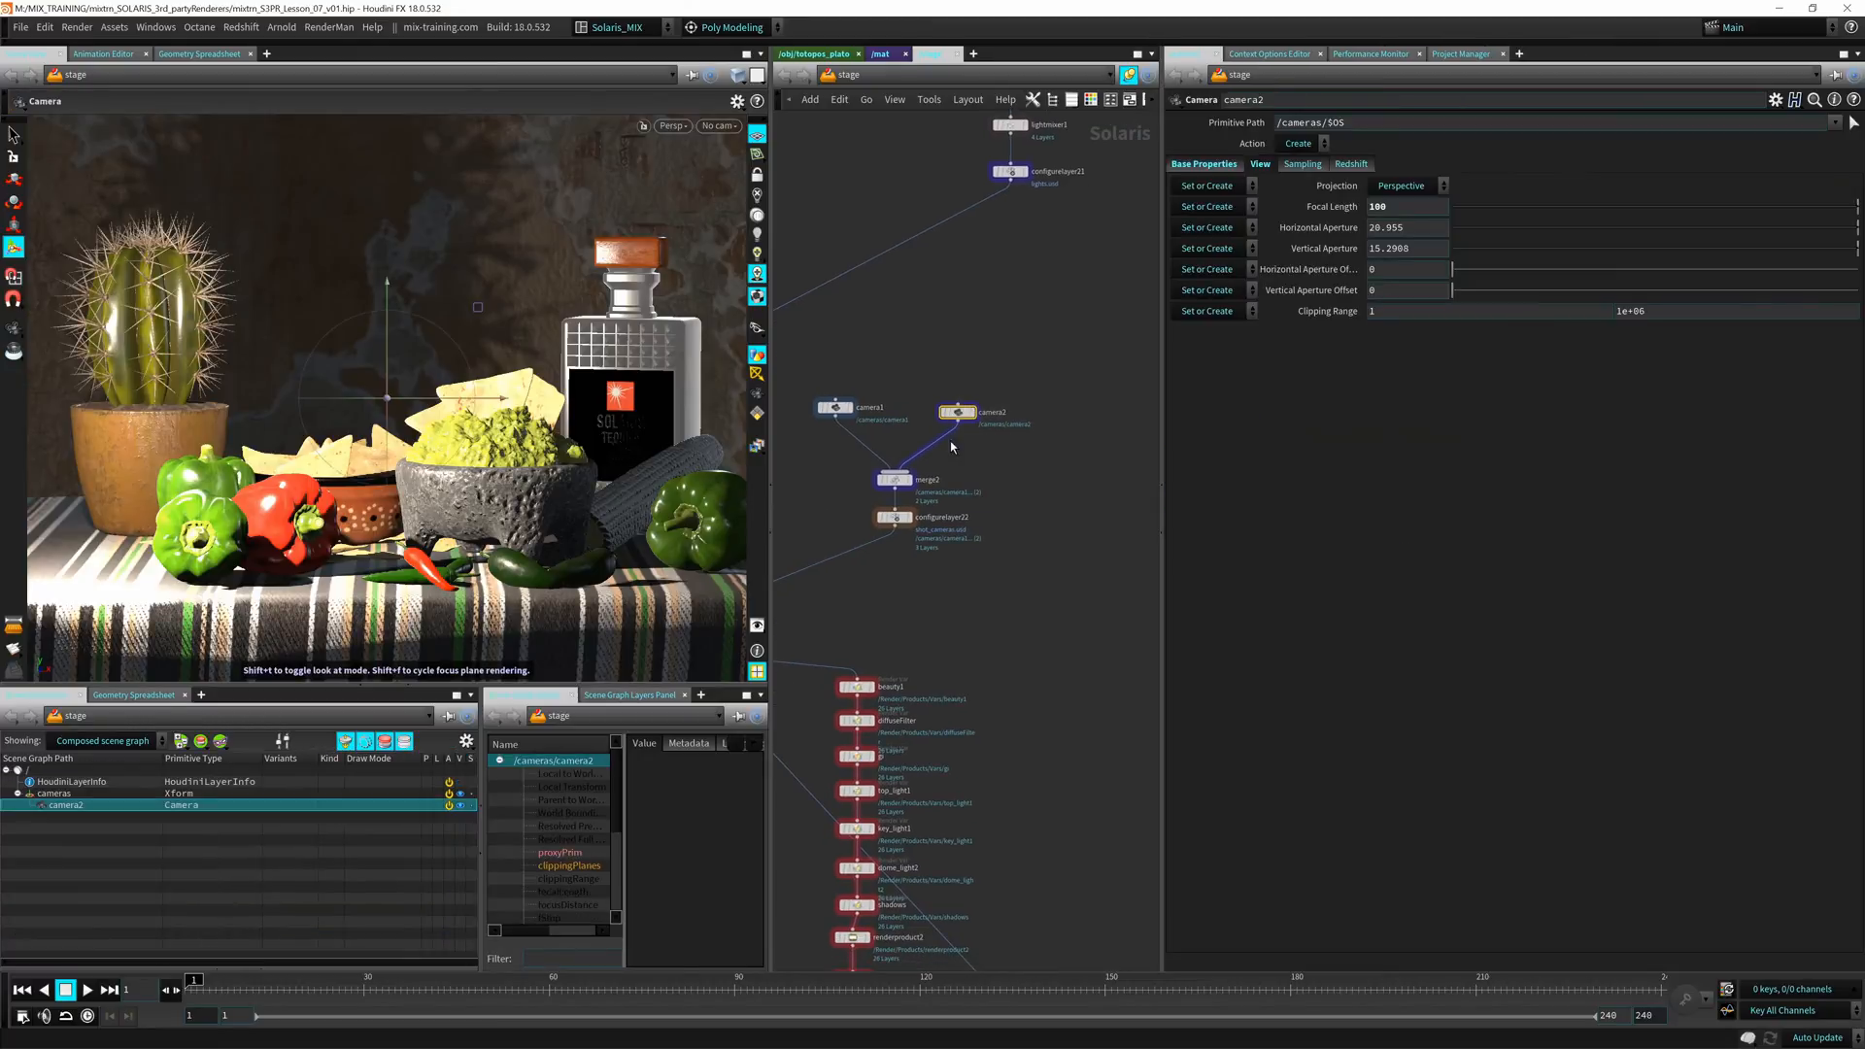
left_click(1215, 164)
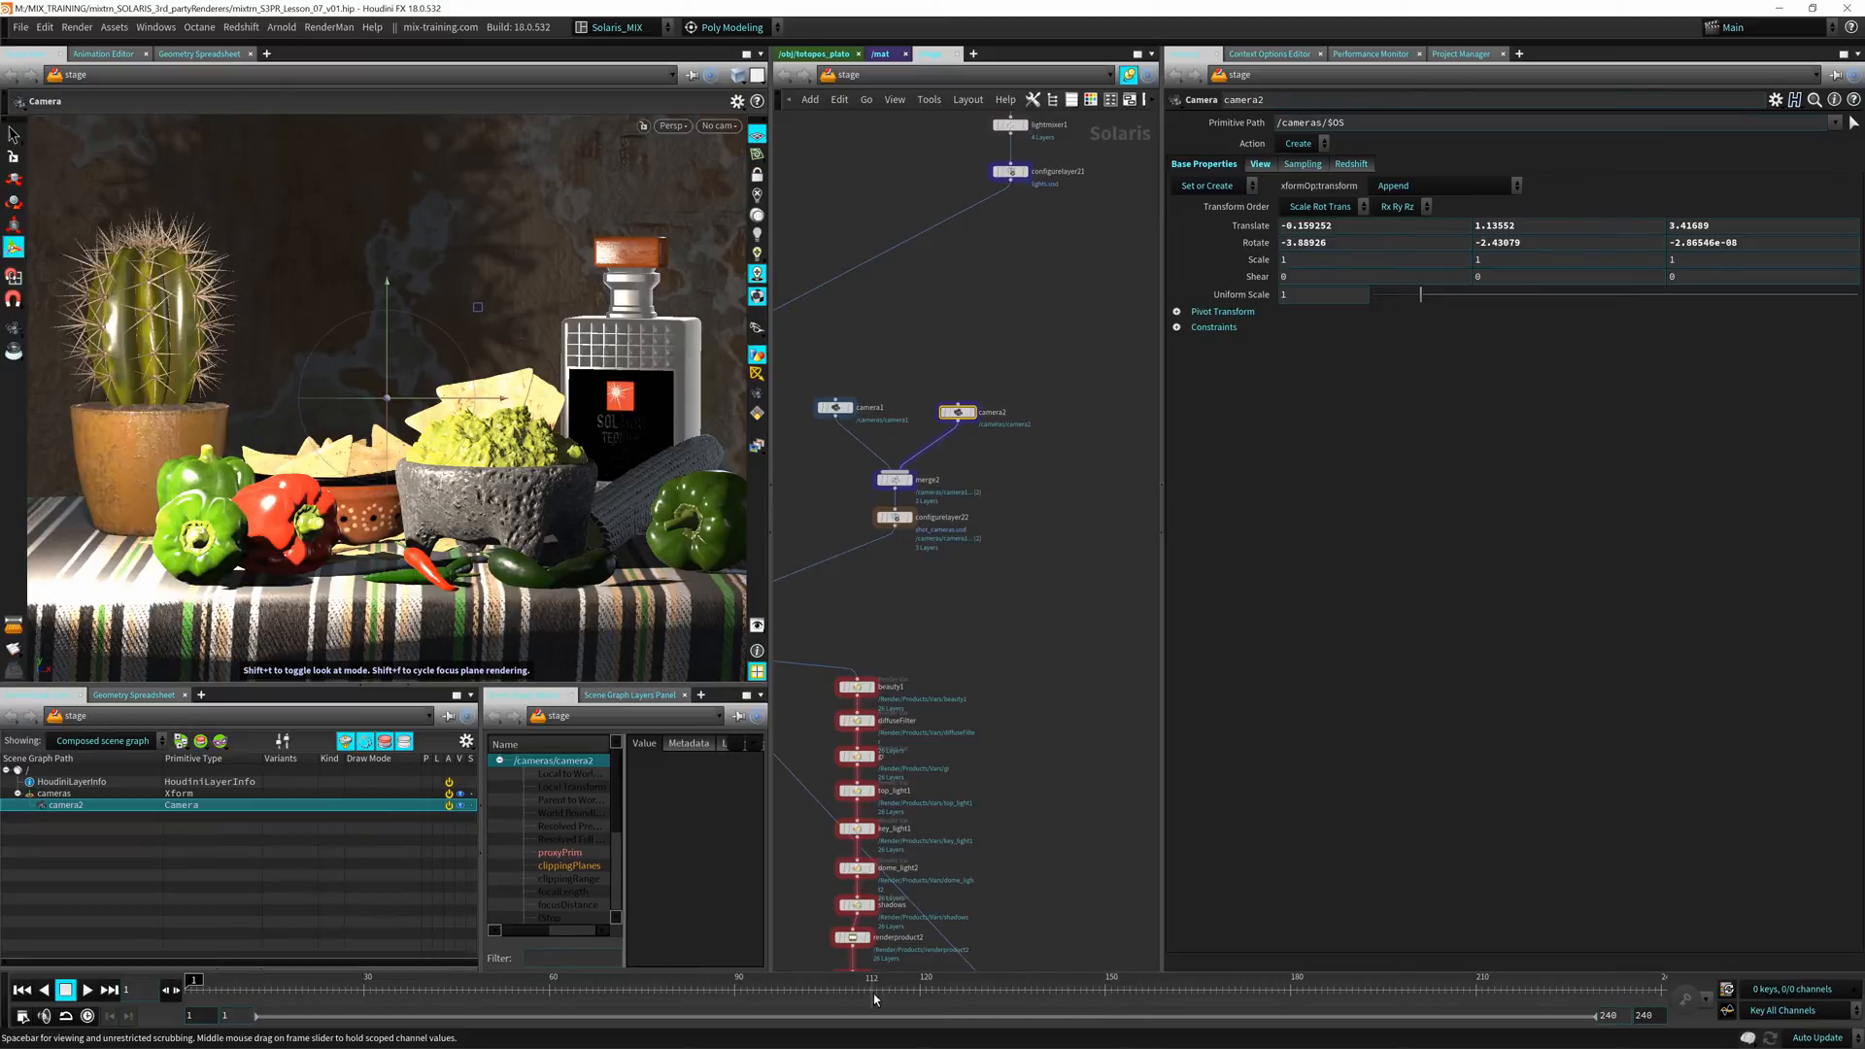
left_click(921, 989)
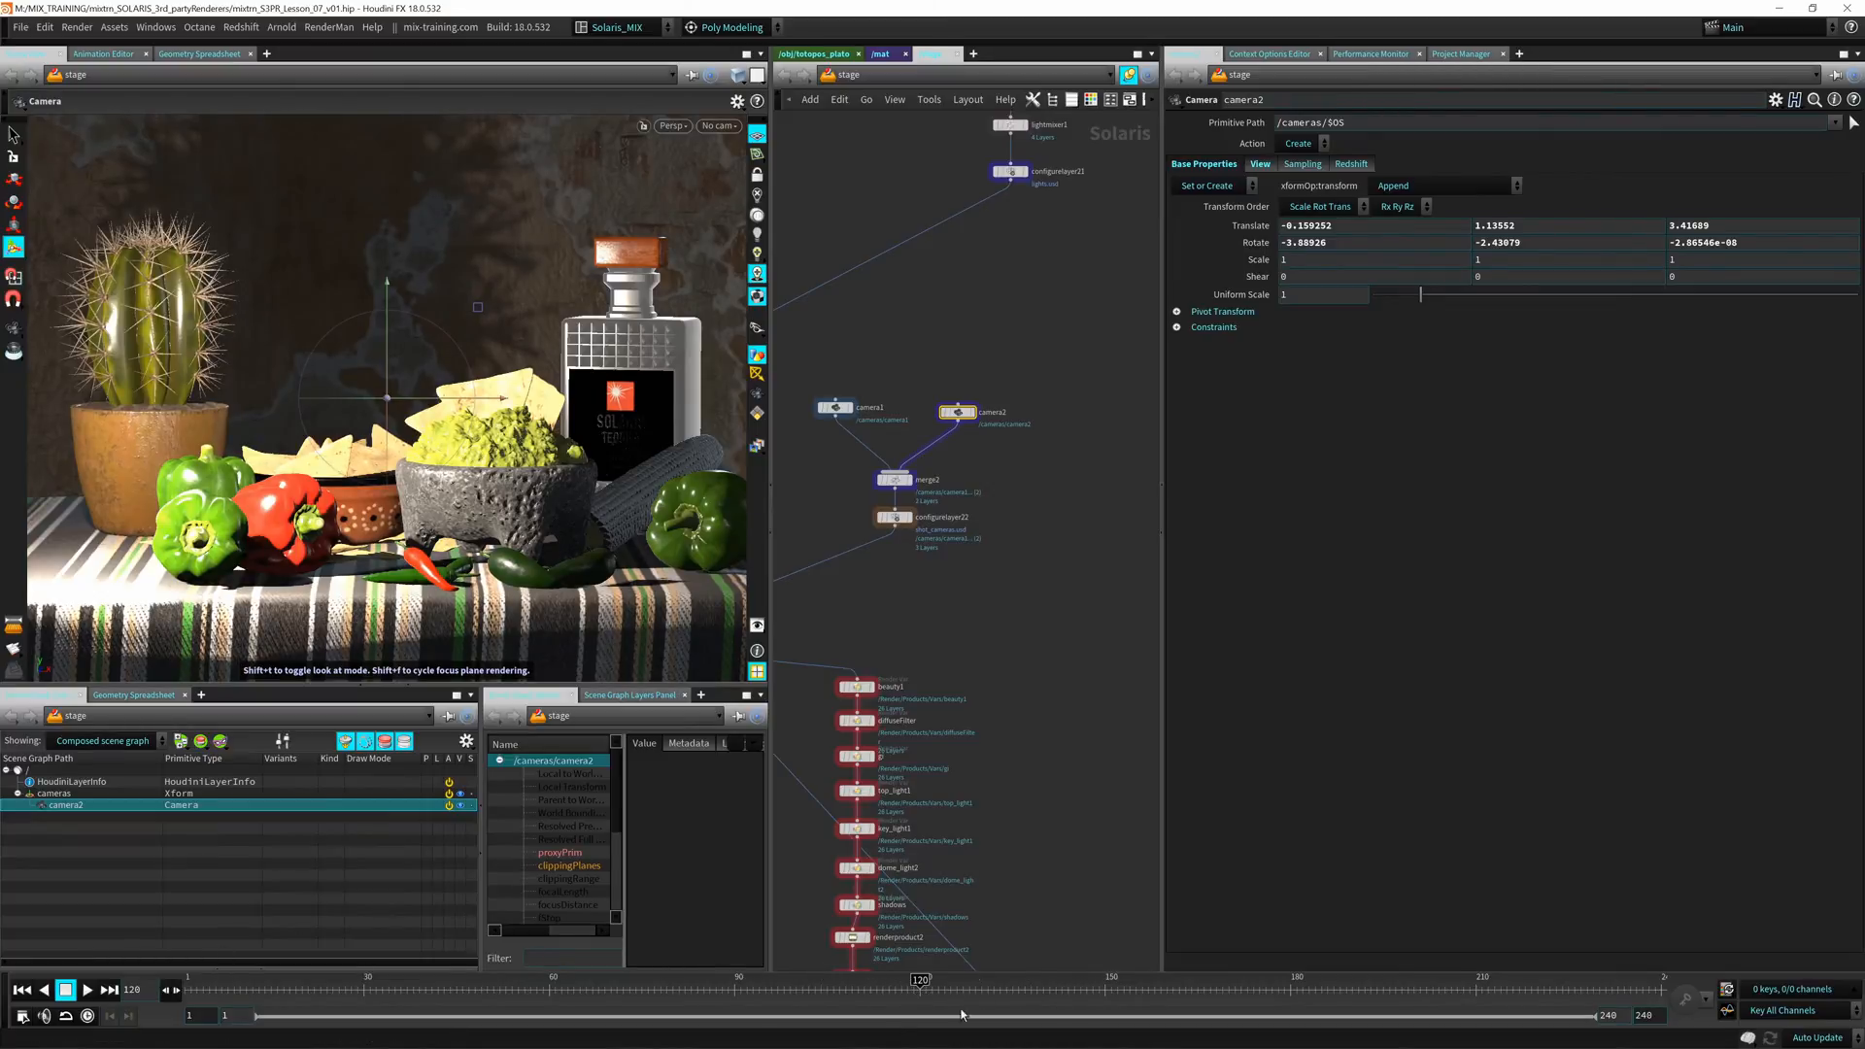
Keyframe camera2's Translate and Rotate values at frame 120, and look through camera2 at frame 1
left_click(1299, 245, "alt")
left_click(1462, 229, "alt")
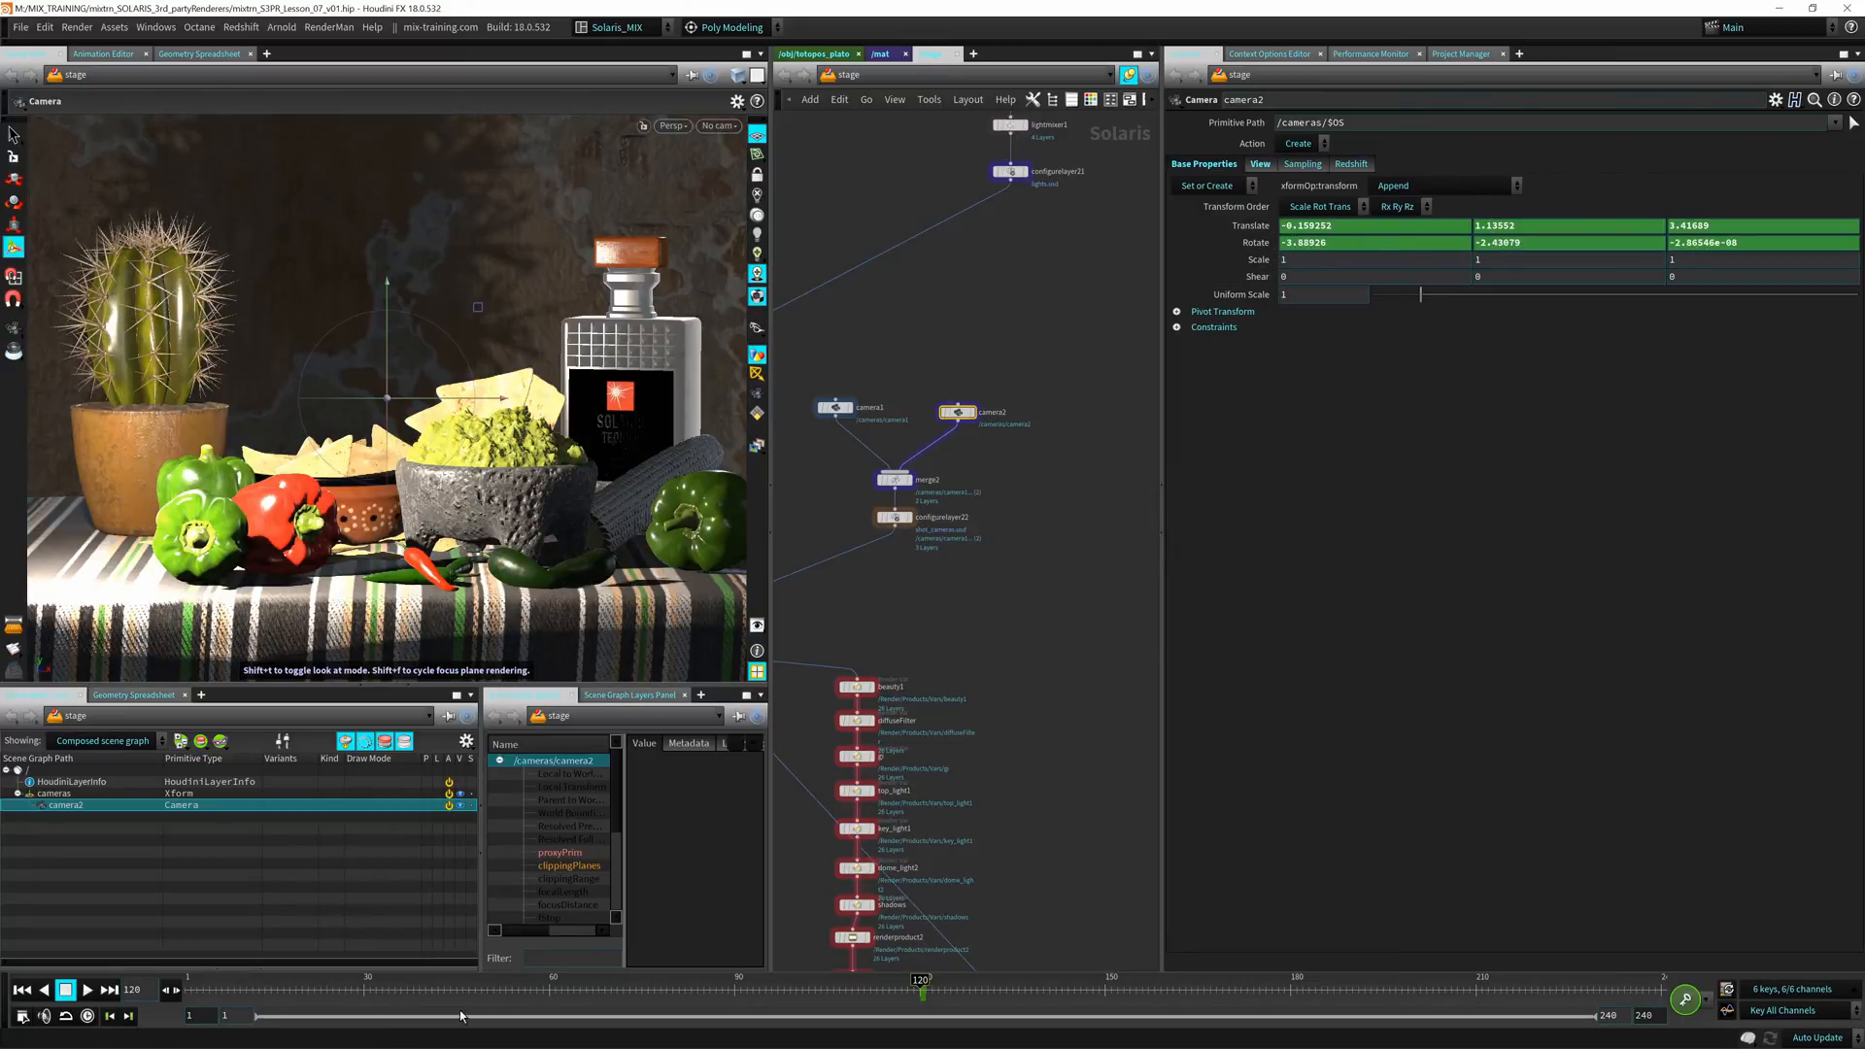
key("ctrl+Up")
left_click(719, 125)
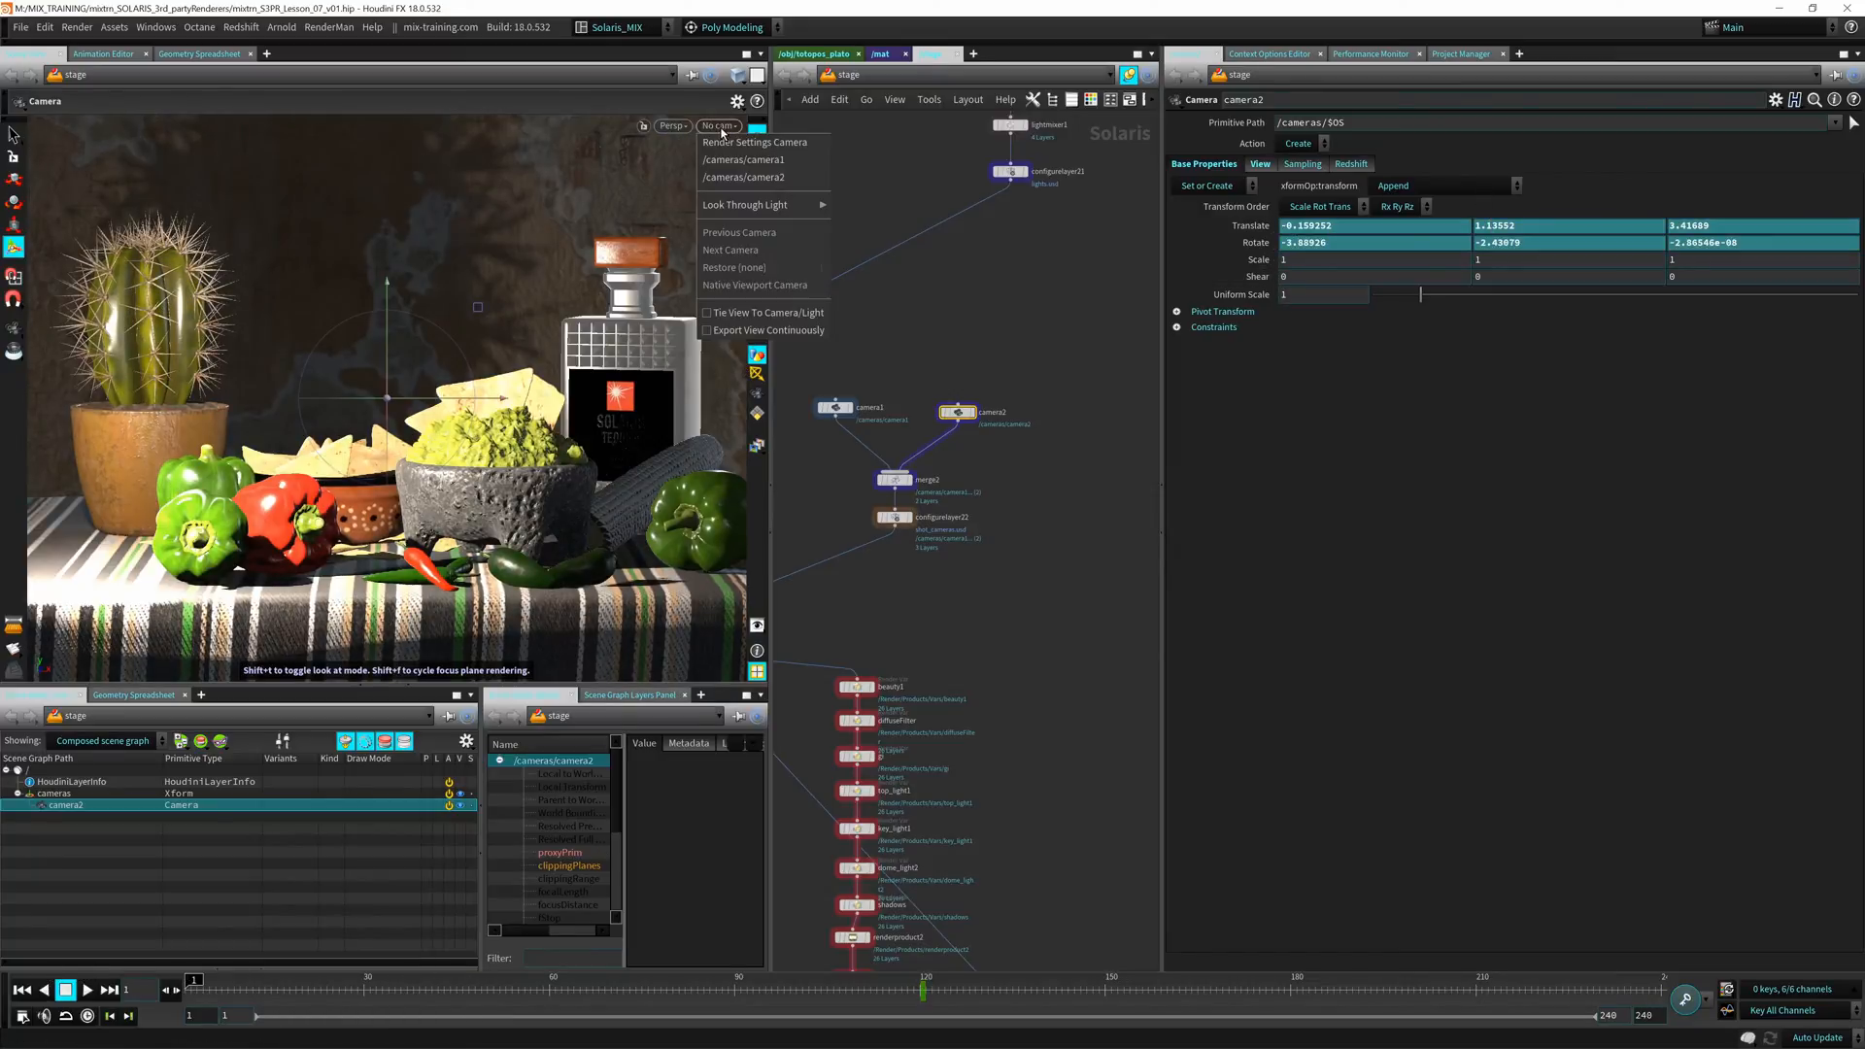
left_click(750, 175)
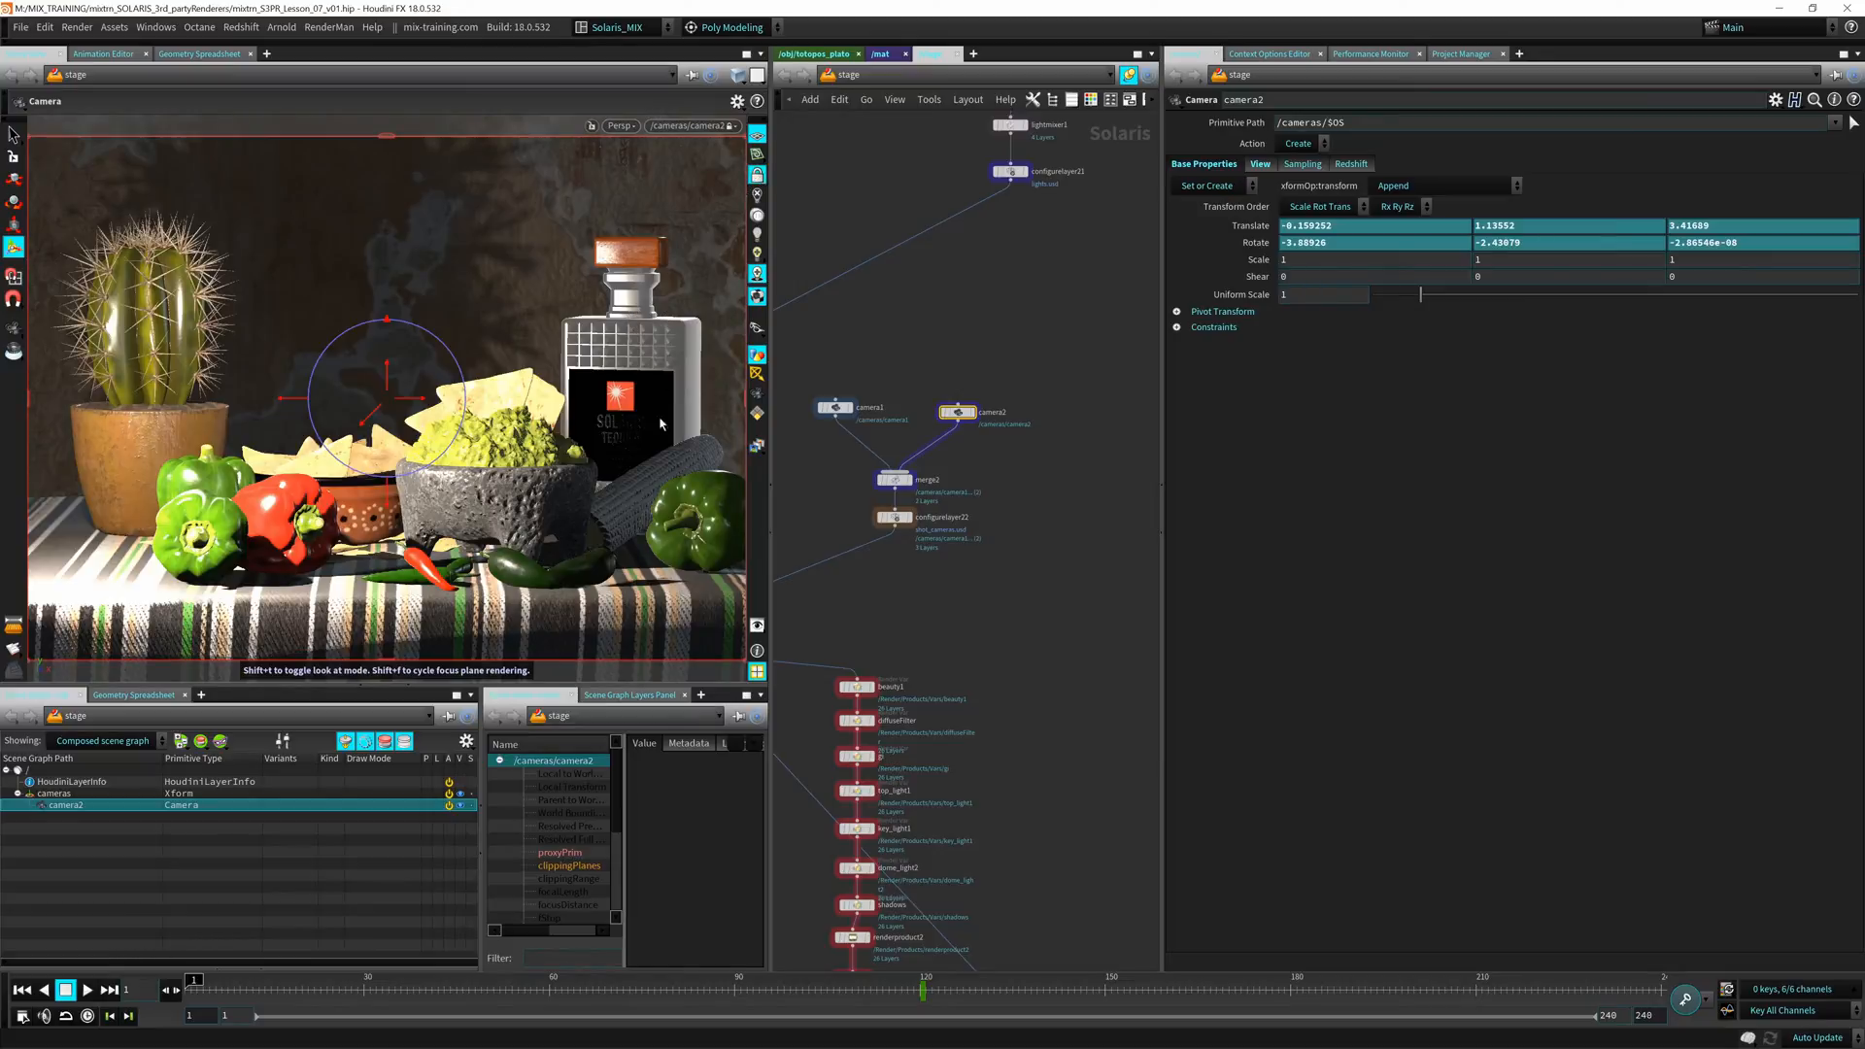
key("Escape")
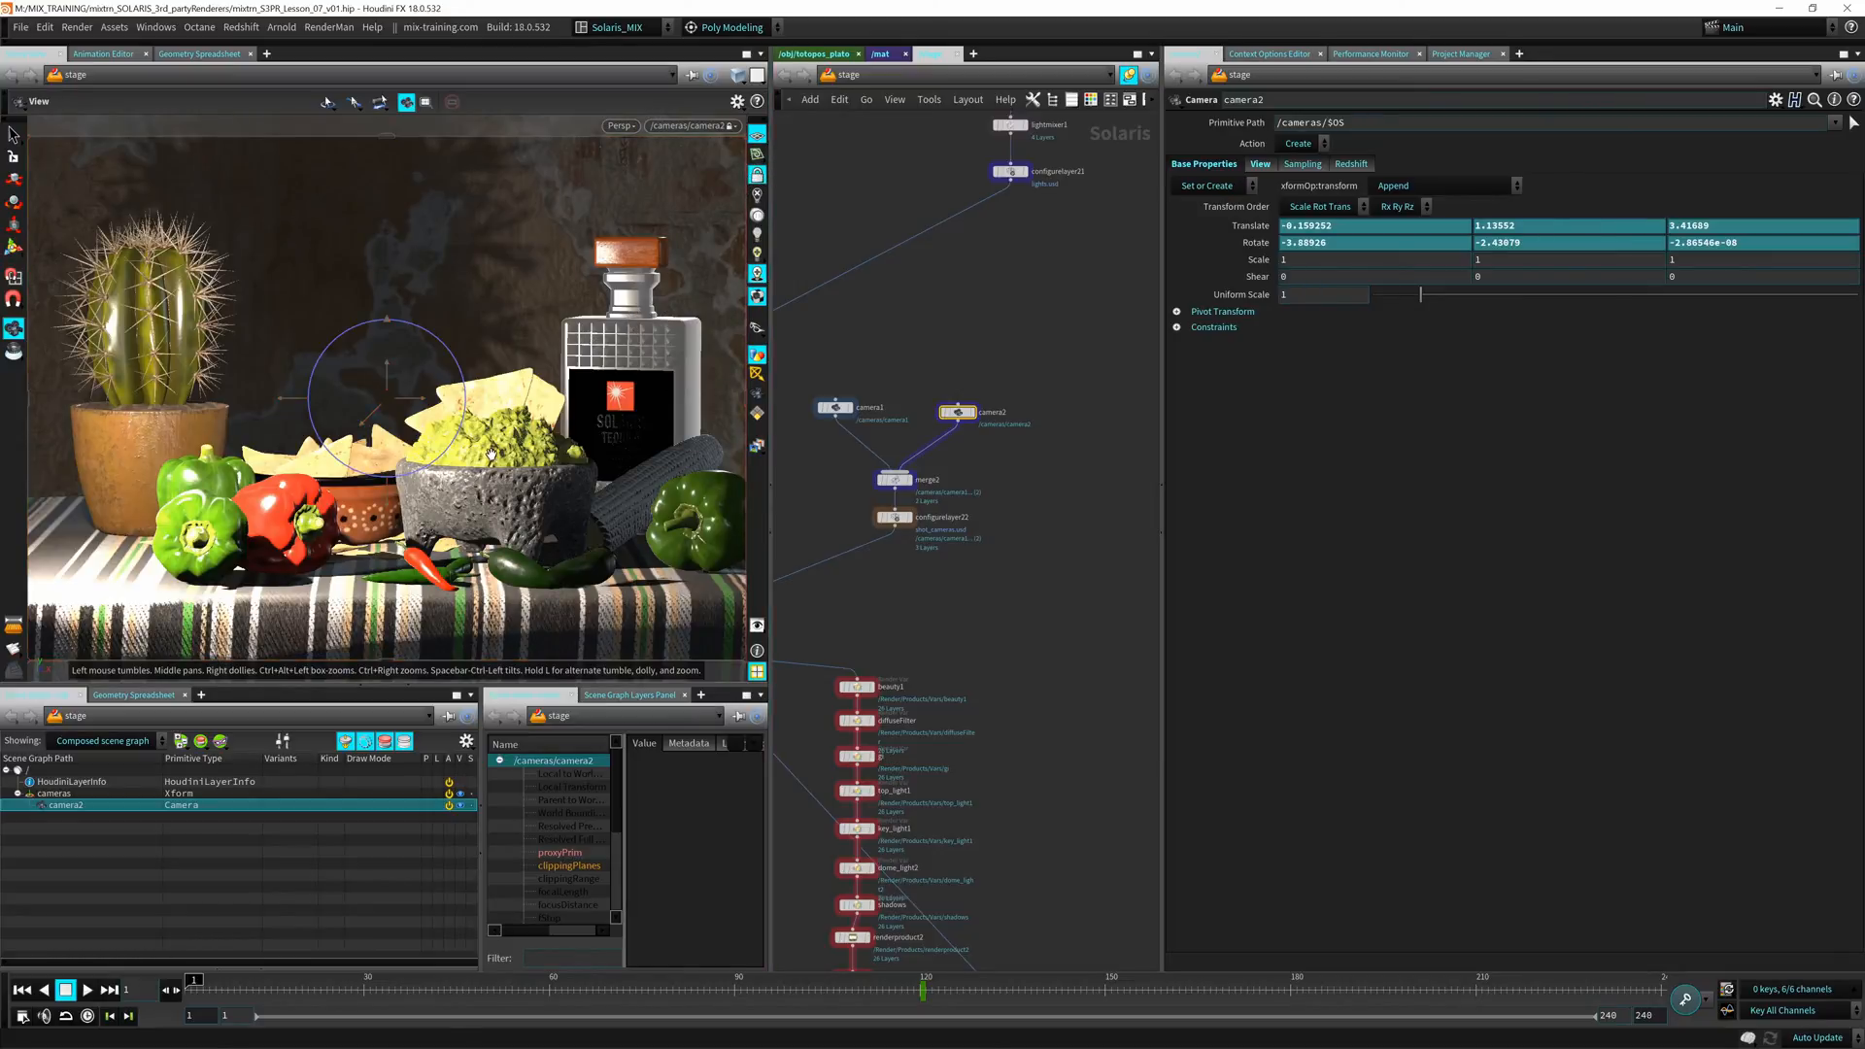
Reframe camera2 at frame 1 to a Translate of about -0.41, 1.15, 3.39, and scrub the move to frame 121
right_click_drag(467, 478, 509, 482)
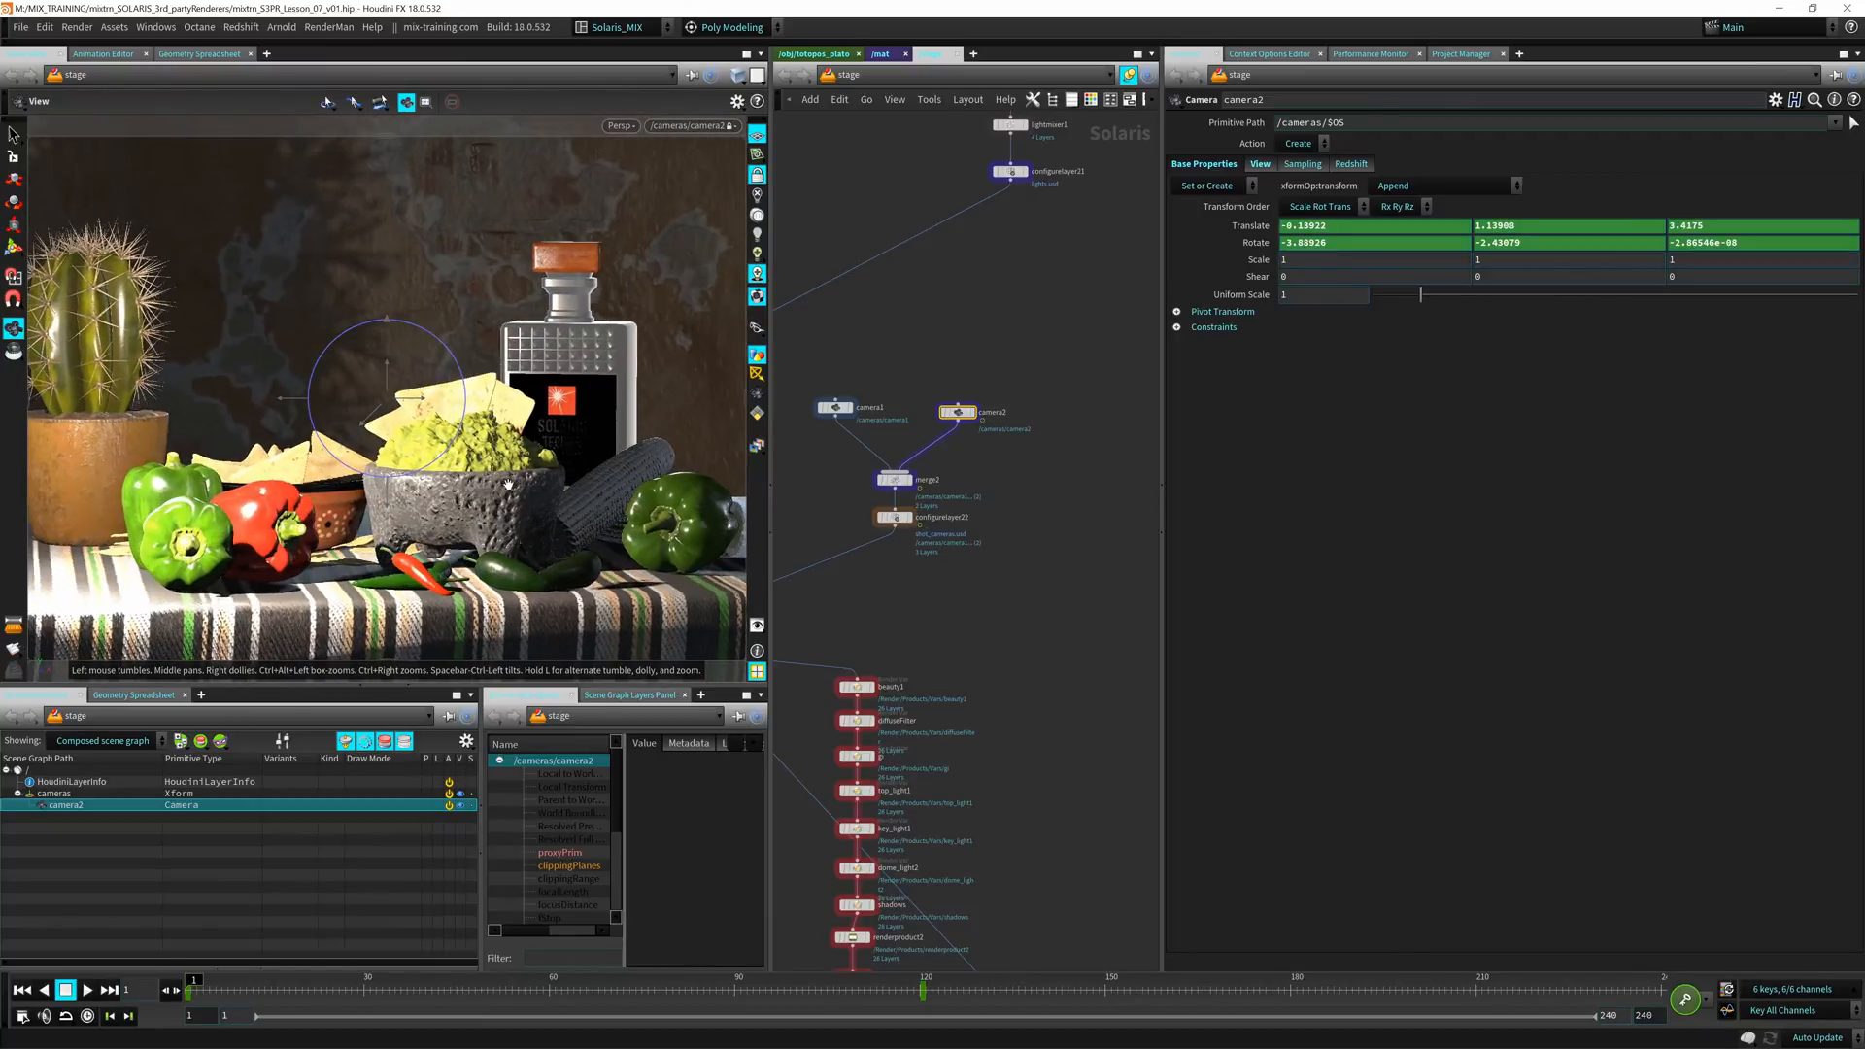
left_click_drag(493, 486, 509, 487)
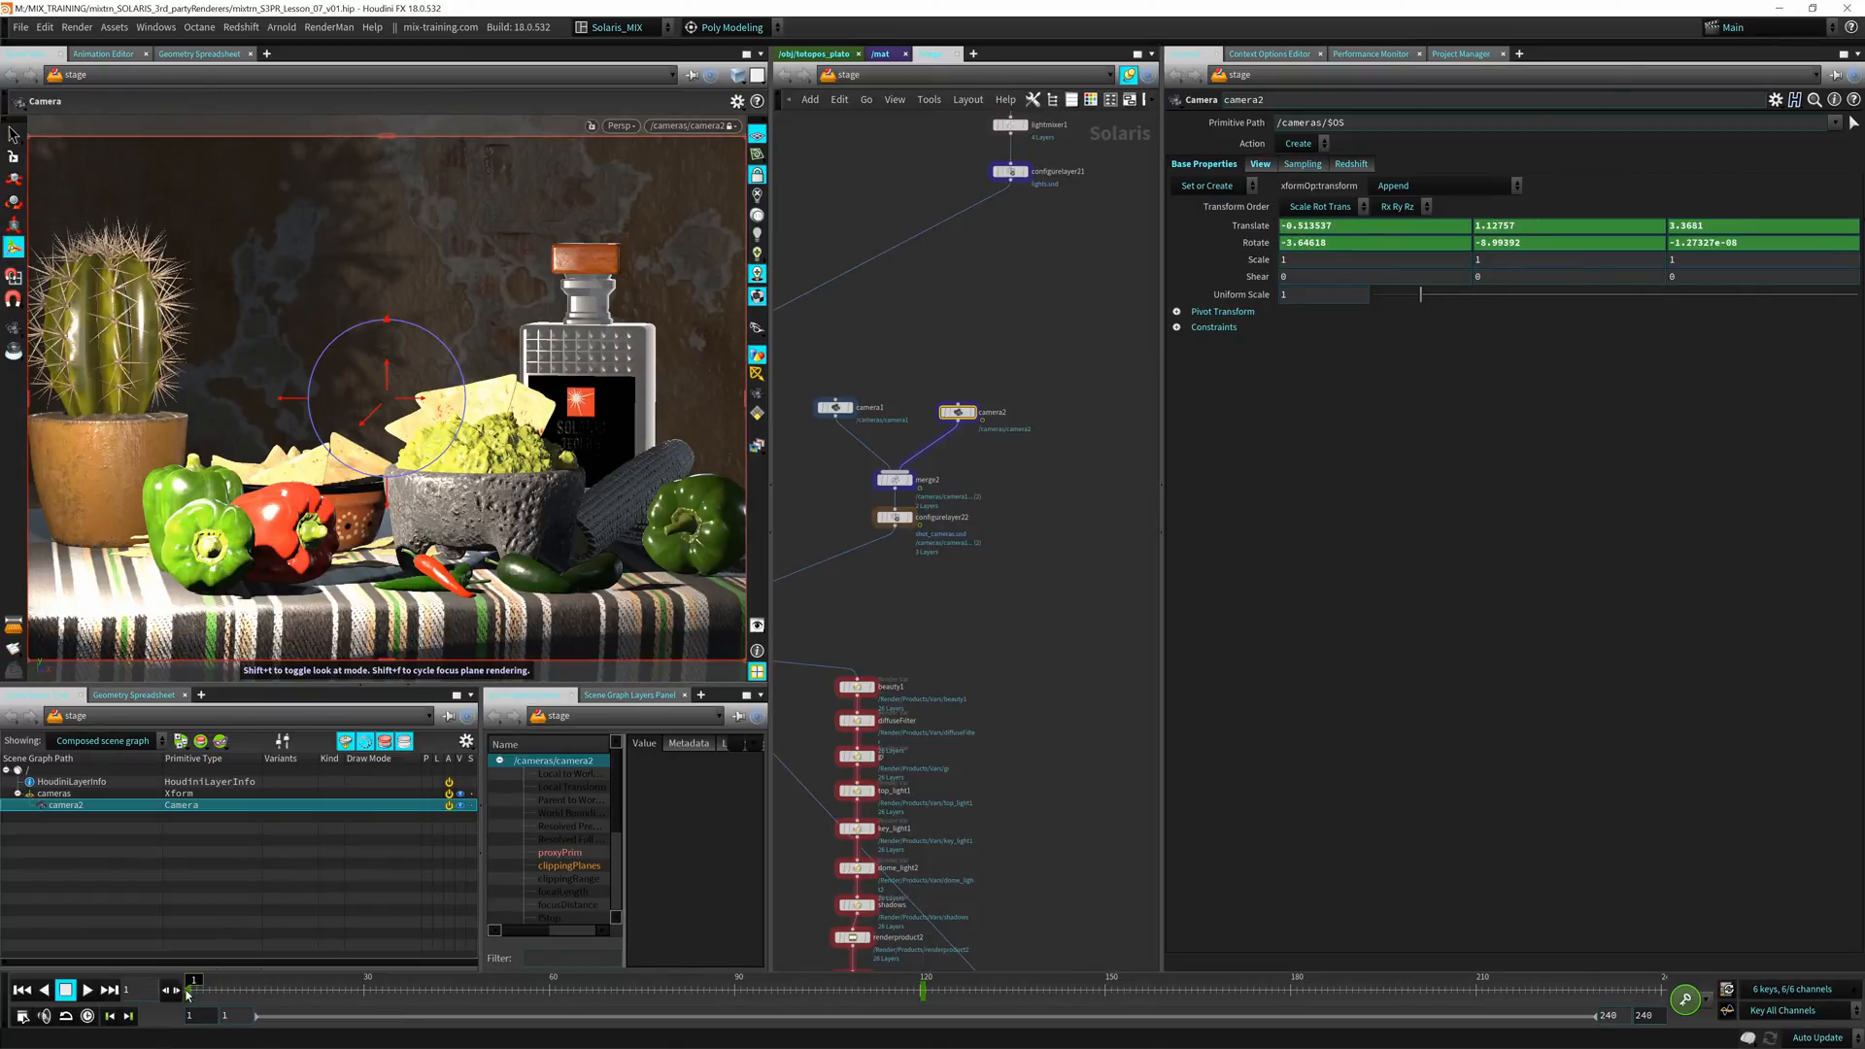
mouse_move(187, 991)
left_mouse_down()
mouse_move(932, 991)
mouse_move(189, 986)
left_mouse_up()
mouse_move(583, 507)
left_mouse_down("alt")
mouse_move(532, 499)
mouse_move(549, 492)
left_mouse_up("alt")
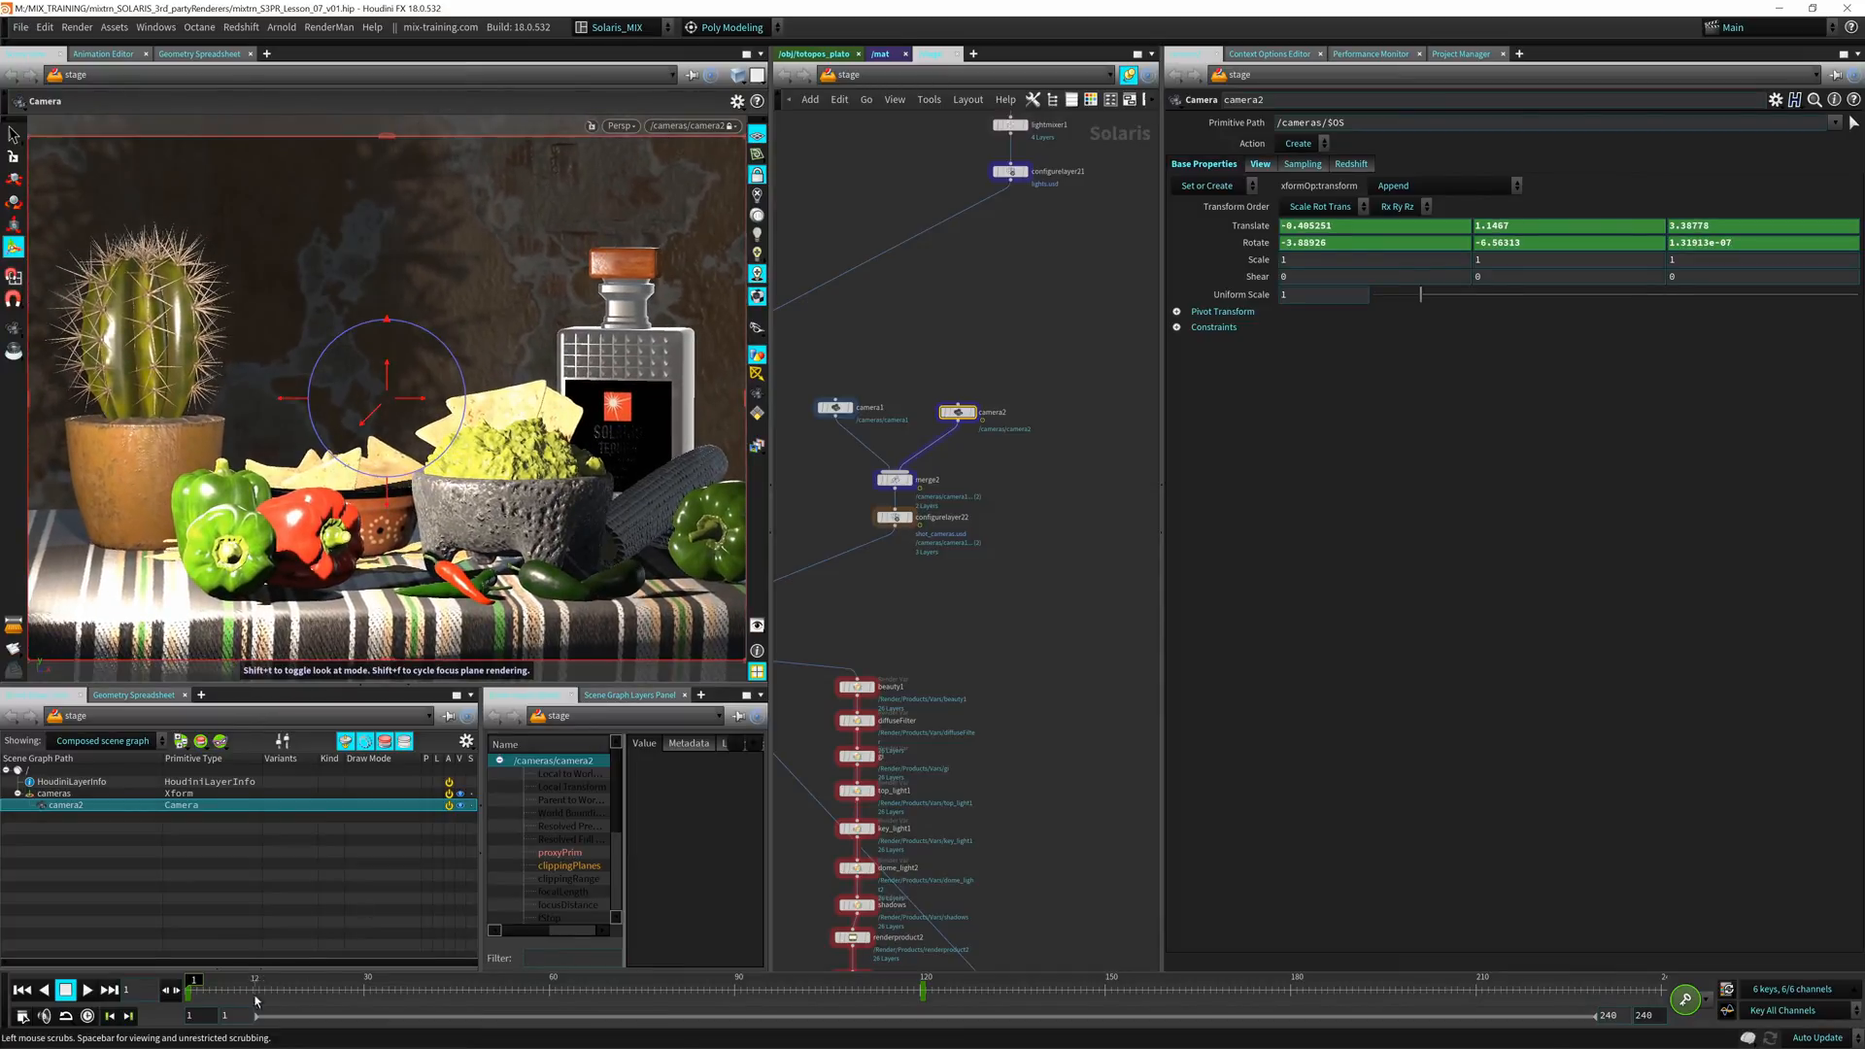
left_click_drag(262, 988, 916, 980)
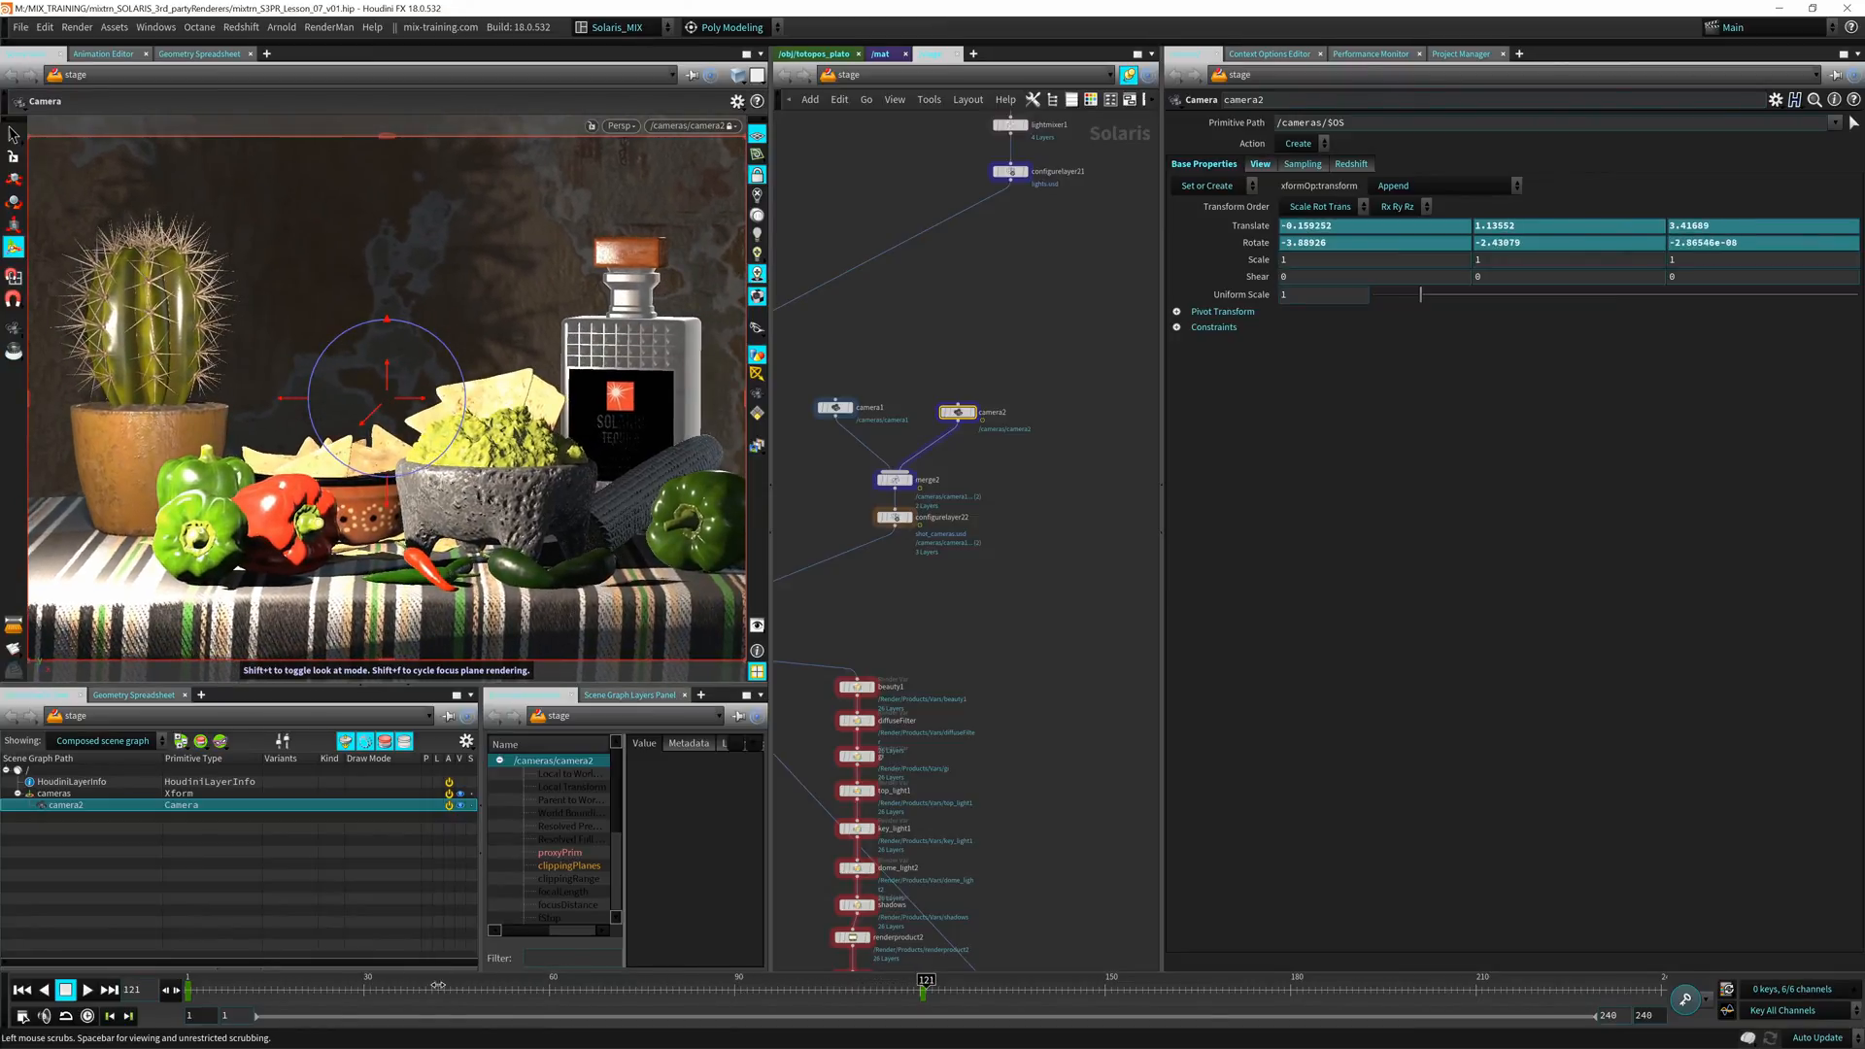
Pull camera2 back at frame 1 to a Translate of about -0.17, 1.19, 3.70, and scrub the move to frame 119
left_click(193, 988)
key("Escape")
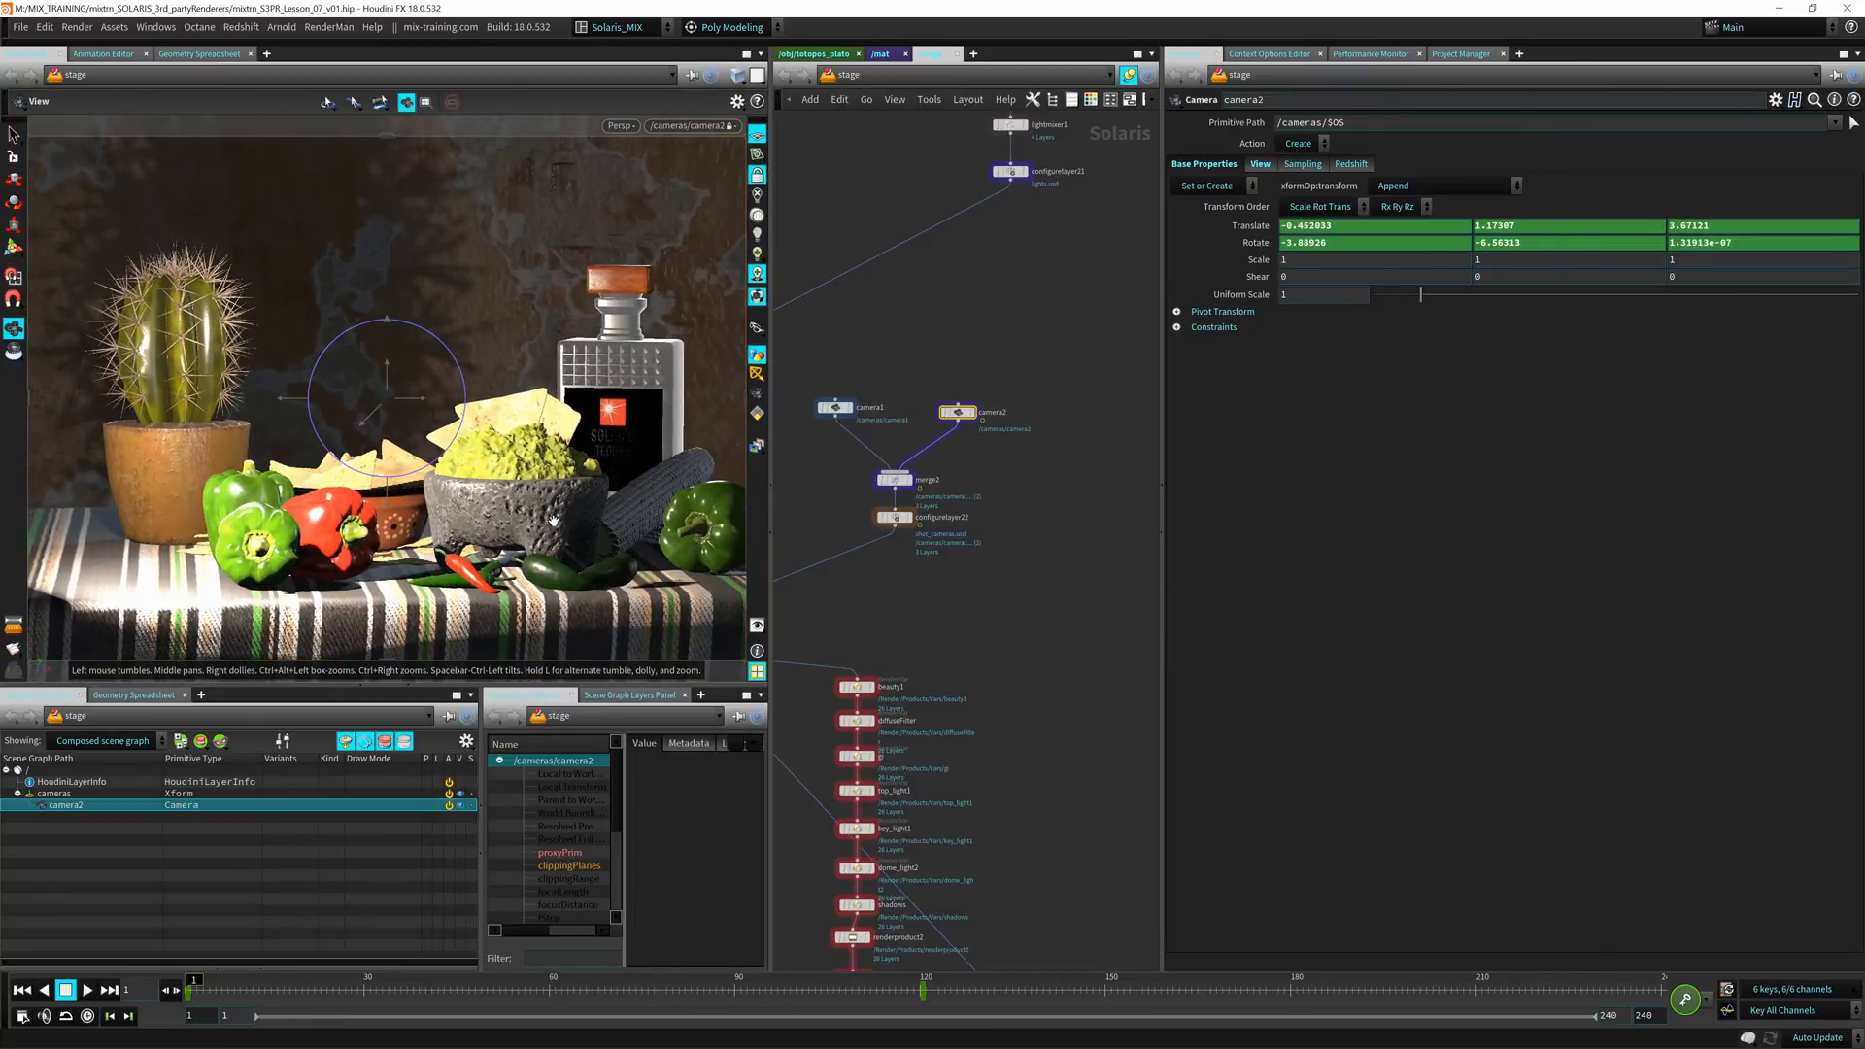
scroll(542, 523, "down", 2)
left_click_drag(613, 541, 581, 544)
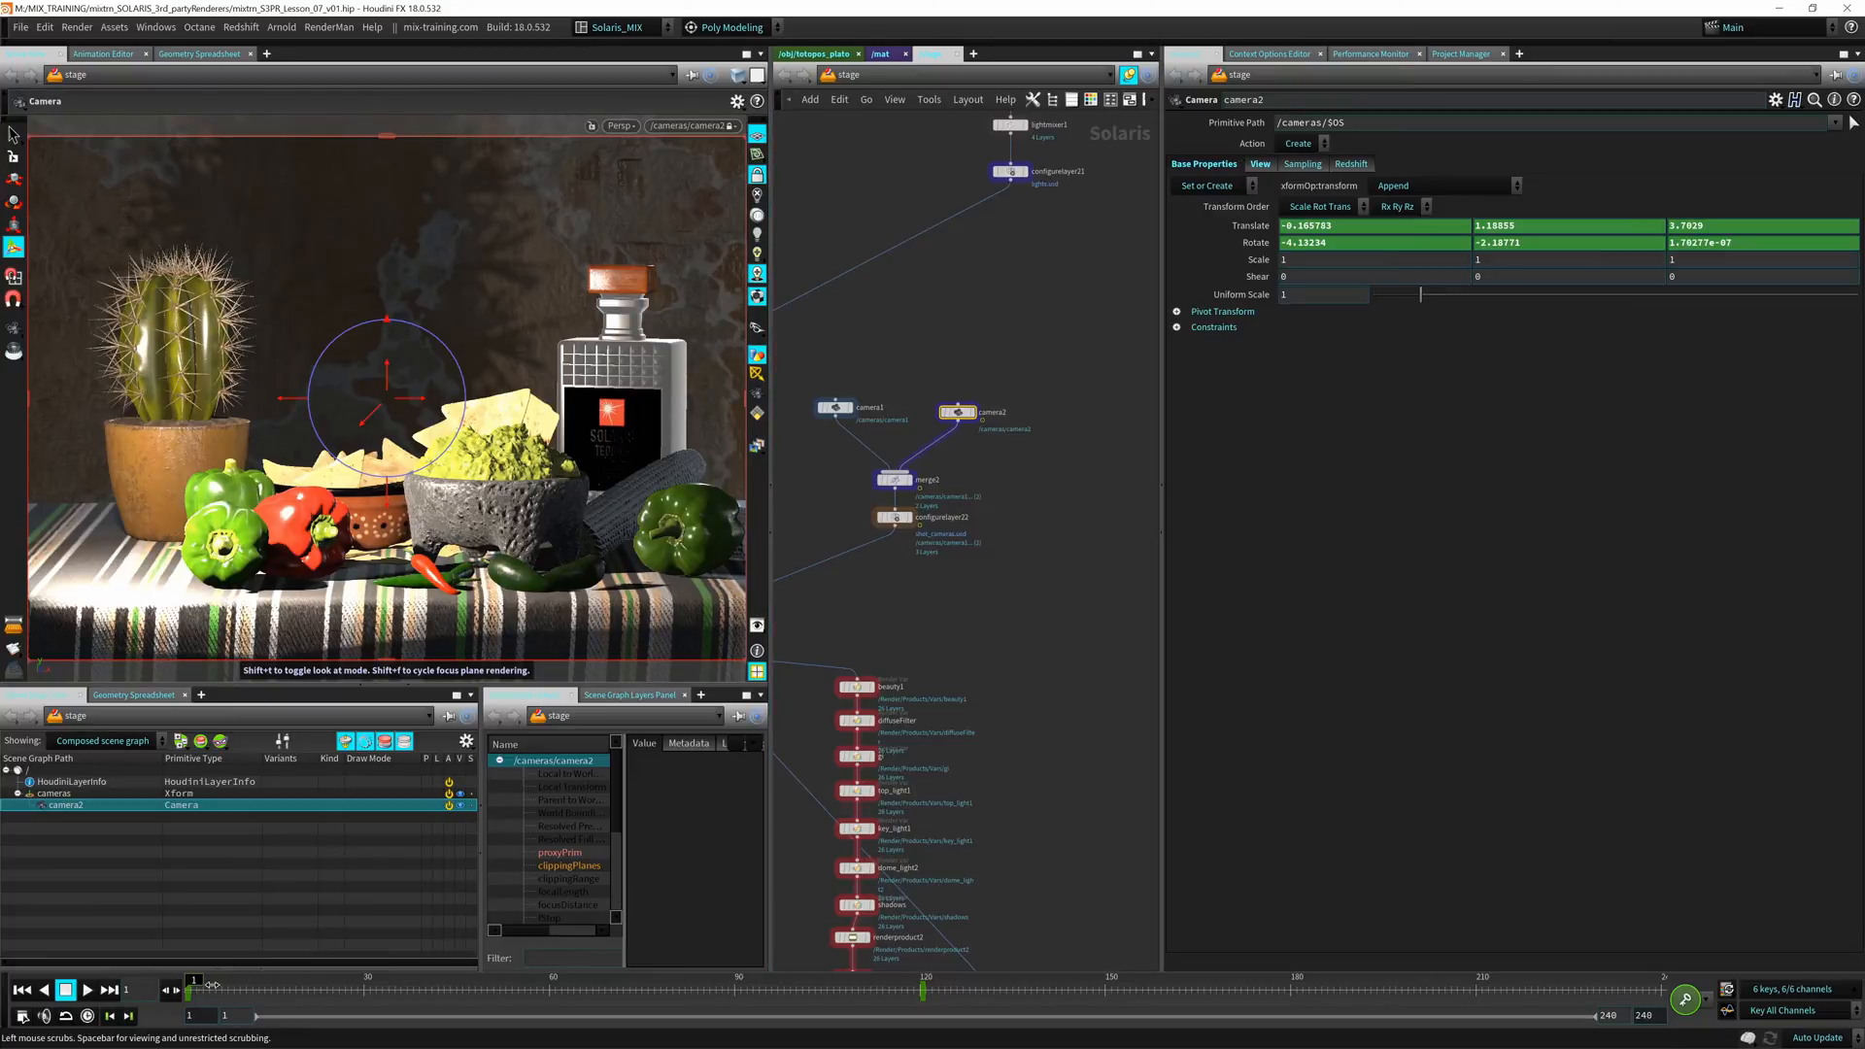
left_click_drag(191, 986, 332, 987)
left_click_drag(467, 988, 915, 988)
Show the karma1 node's render settings and save the scene
left_click(1016, 637)
middle_click_drag(1016, 638, 1112, 226)
middle_click_drag(795, 686, 979, 639)
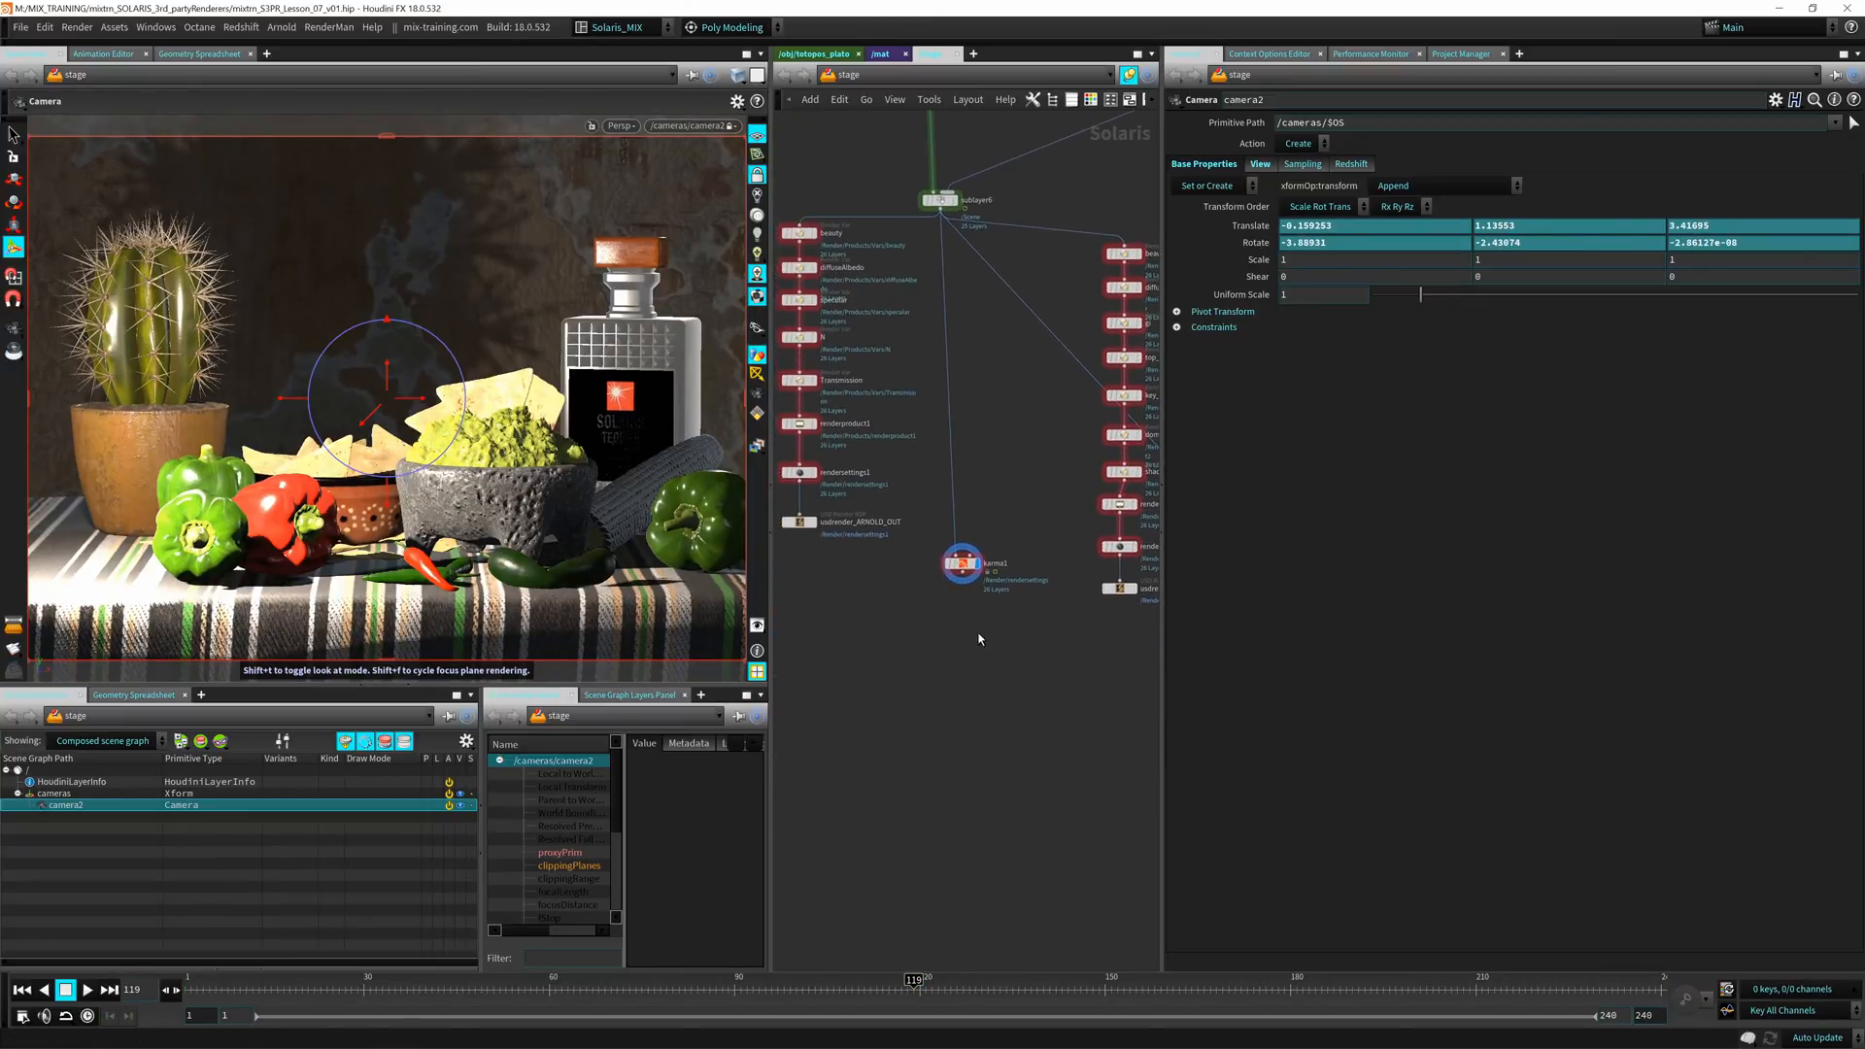
left_click(960, 564)
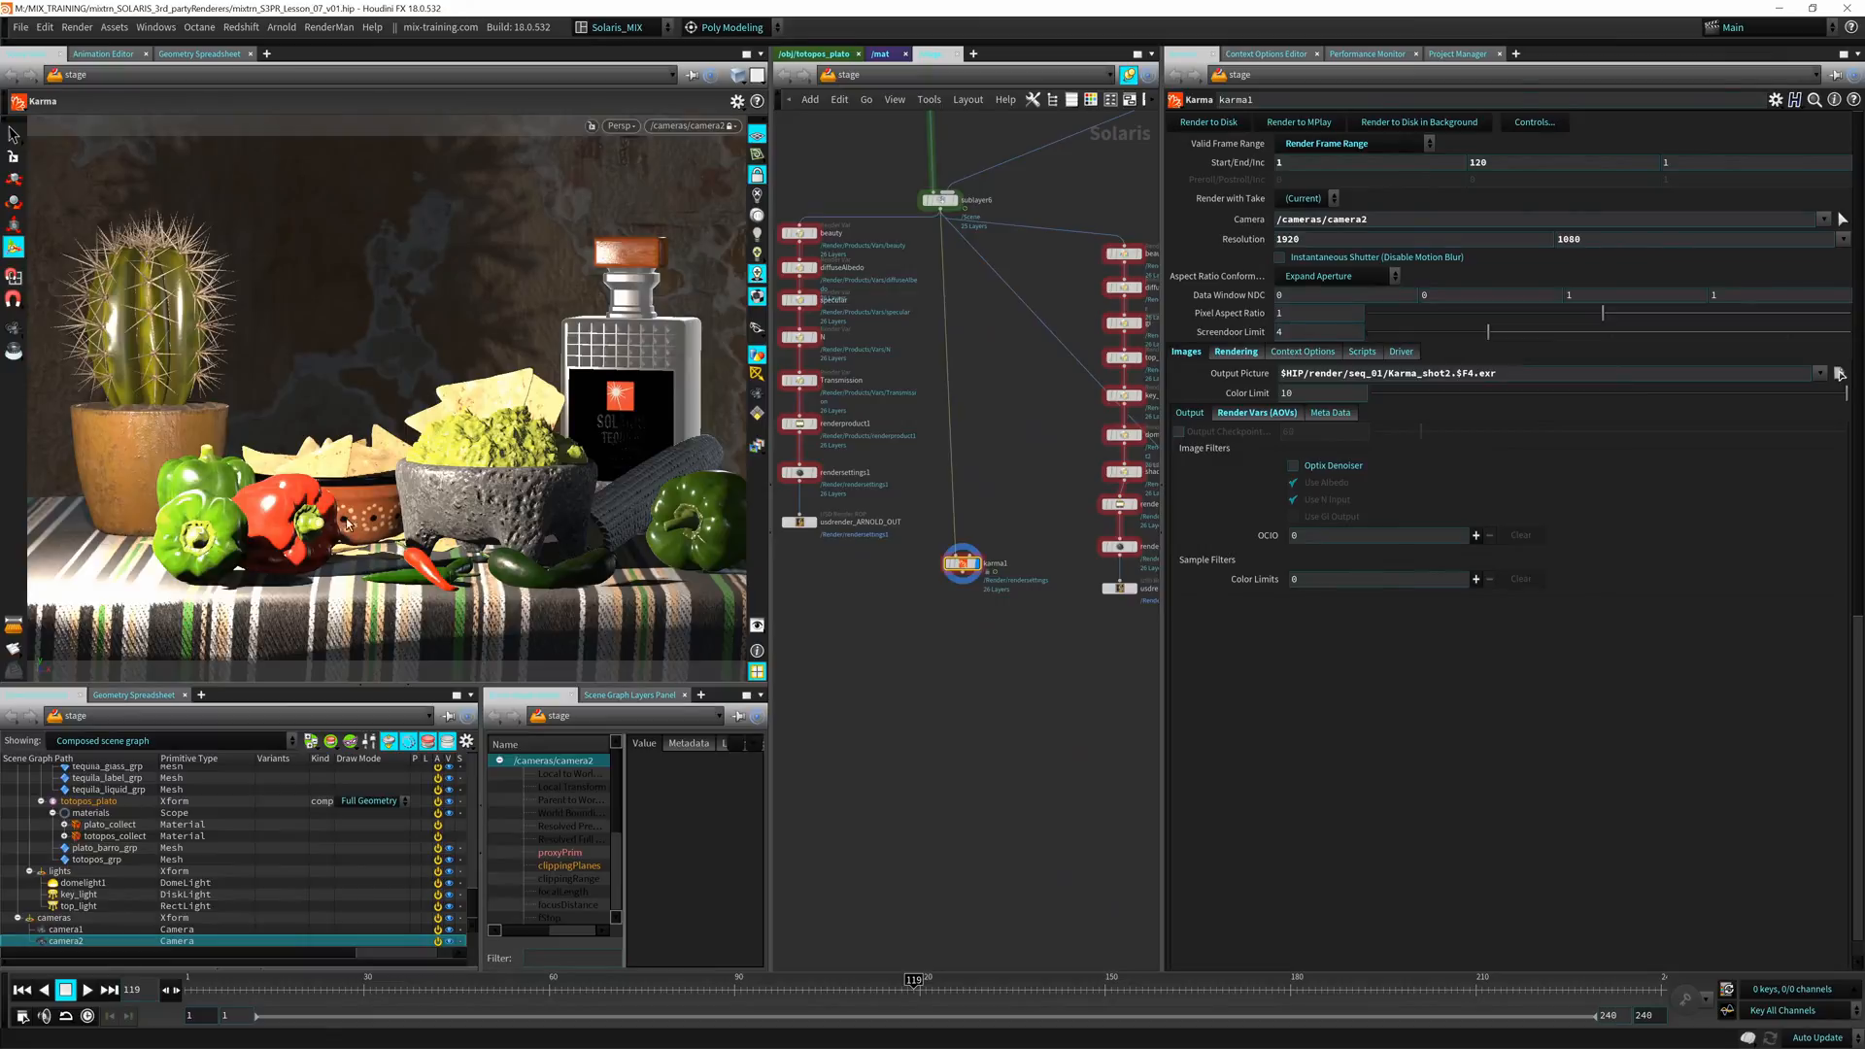
key("ctrl+s")
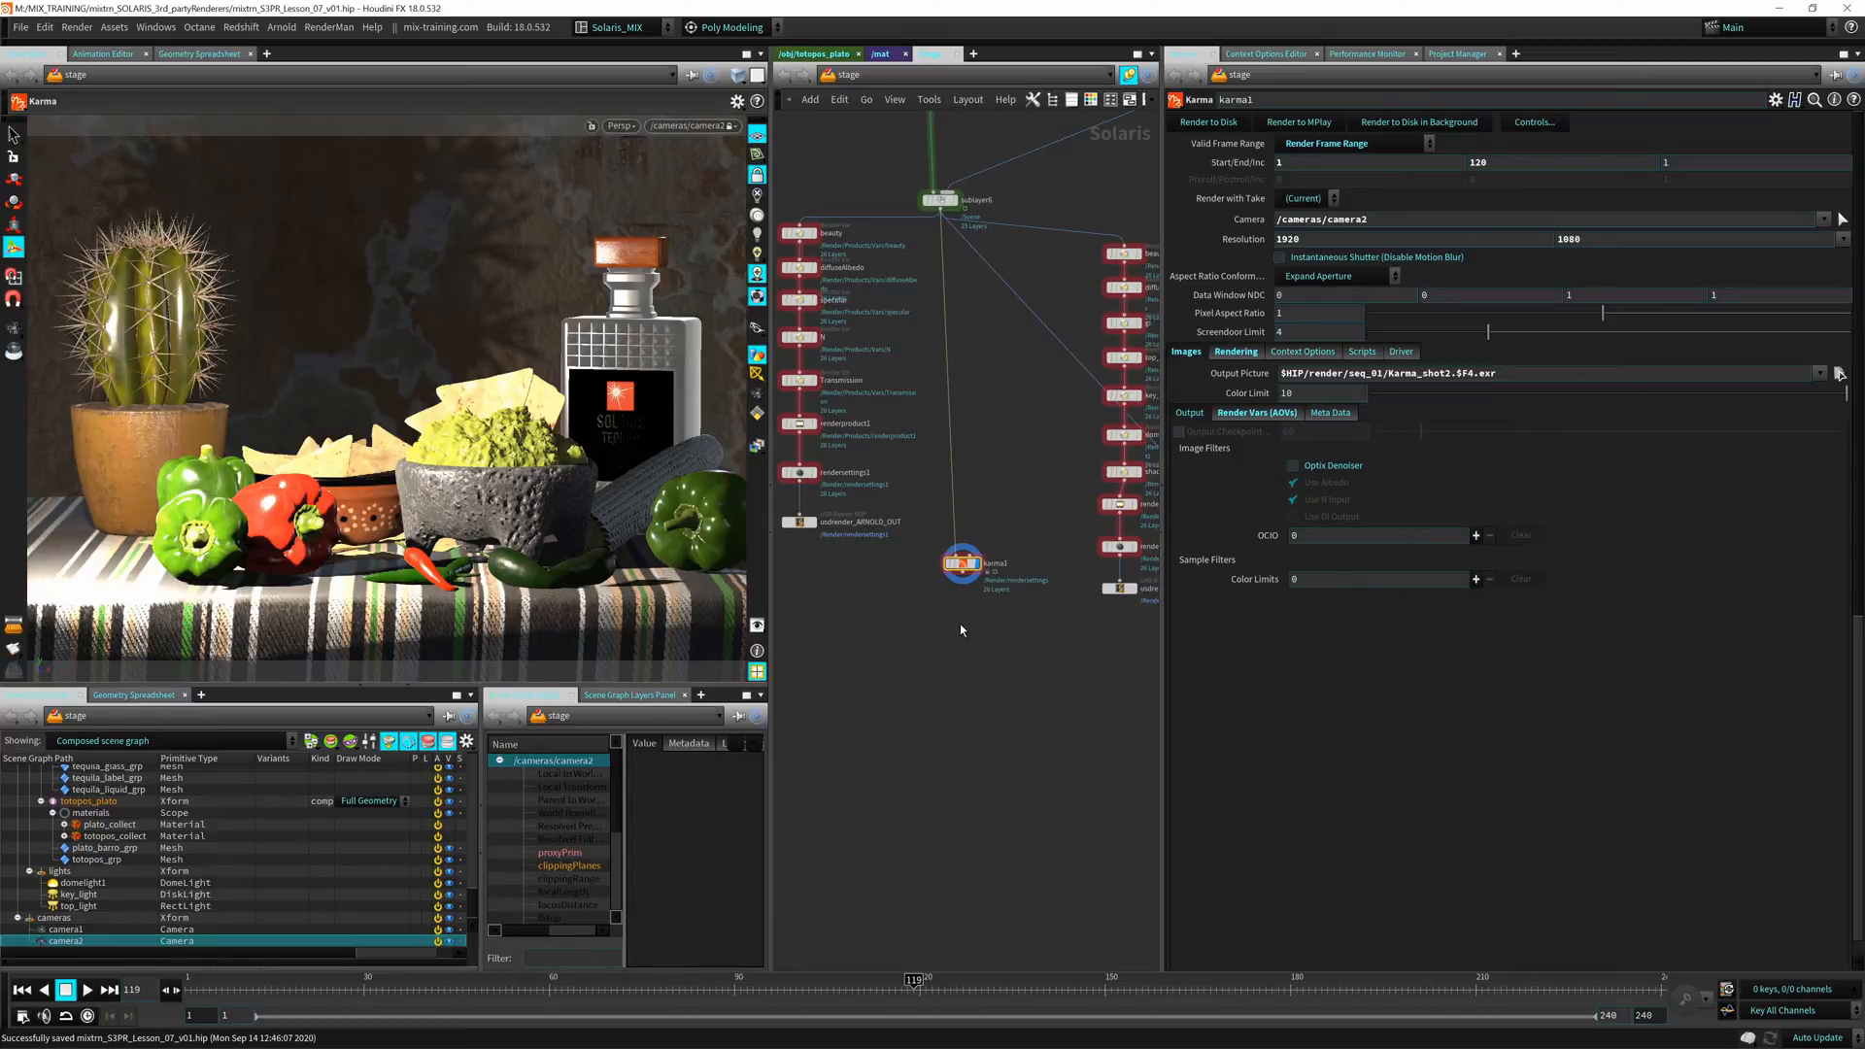
key("ctrl+s")
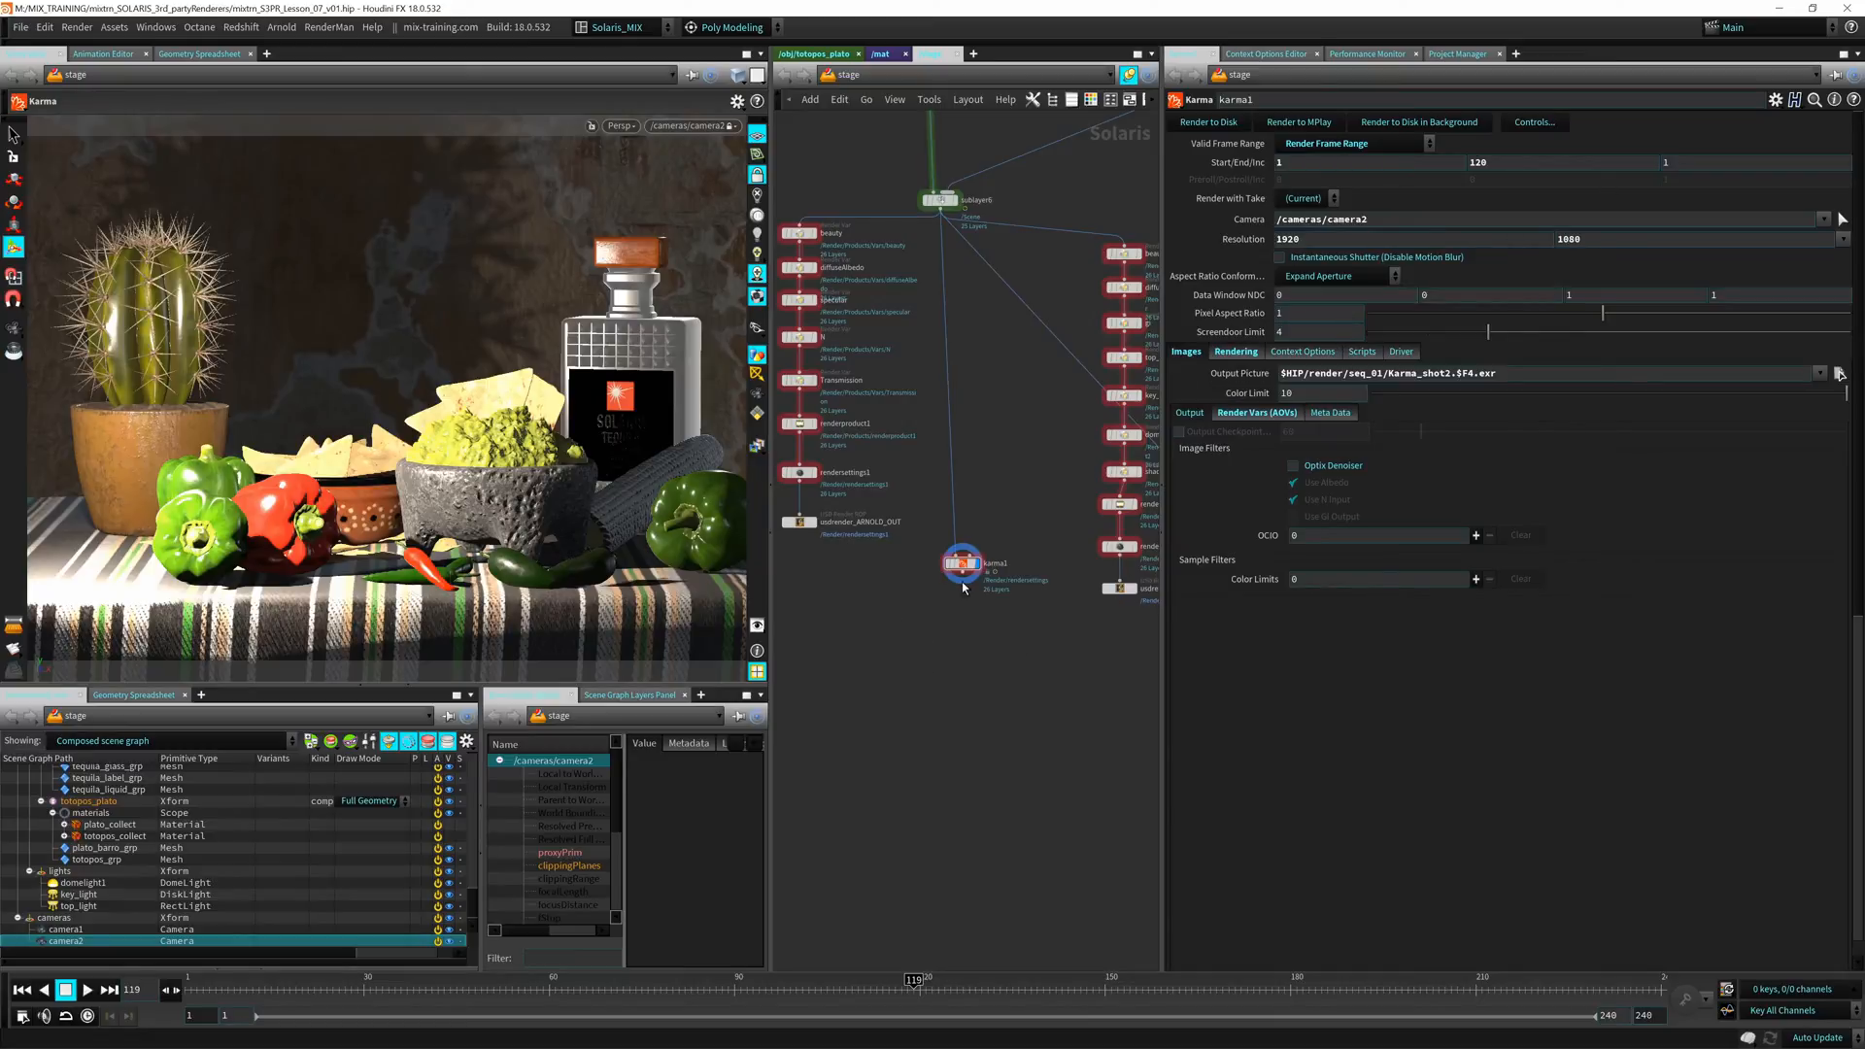
Save the scene again and render karma1's frames 1 to 120 to disk
left_click_drag(963, 567, 958, 591)
middle_click_drag(1064, 661, 969, 652)
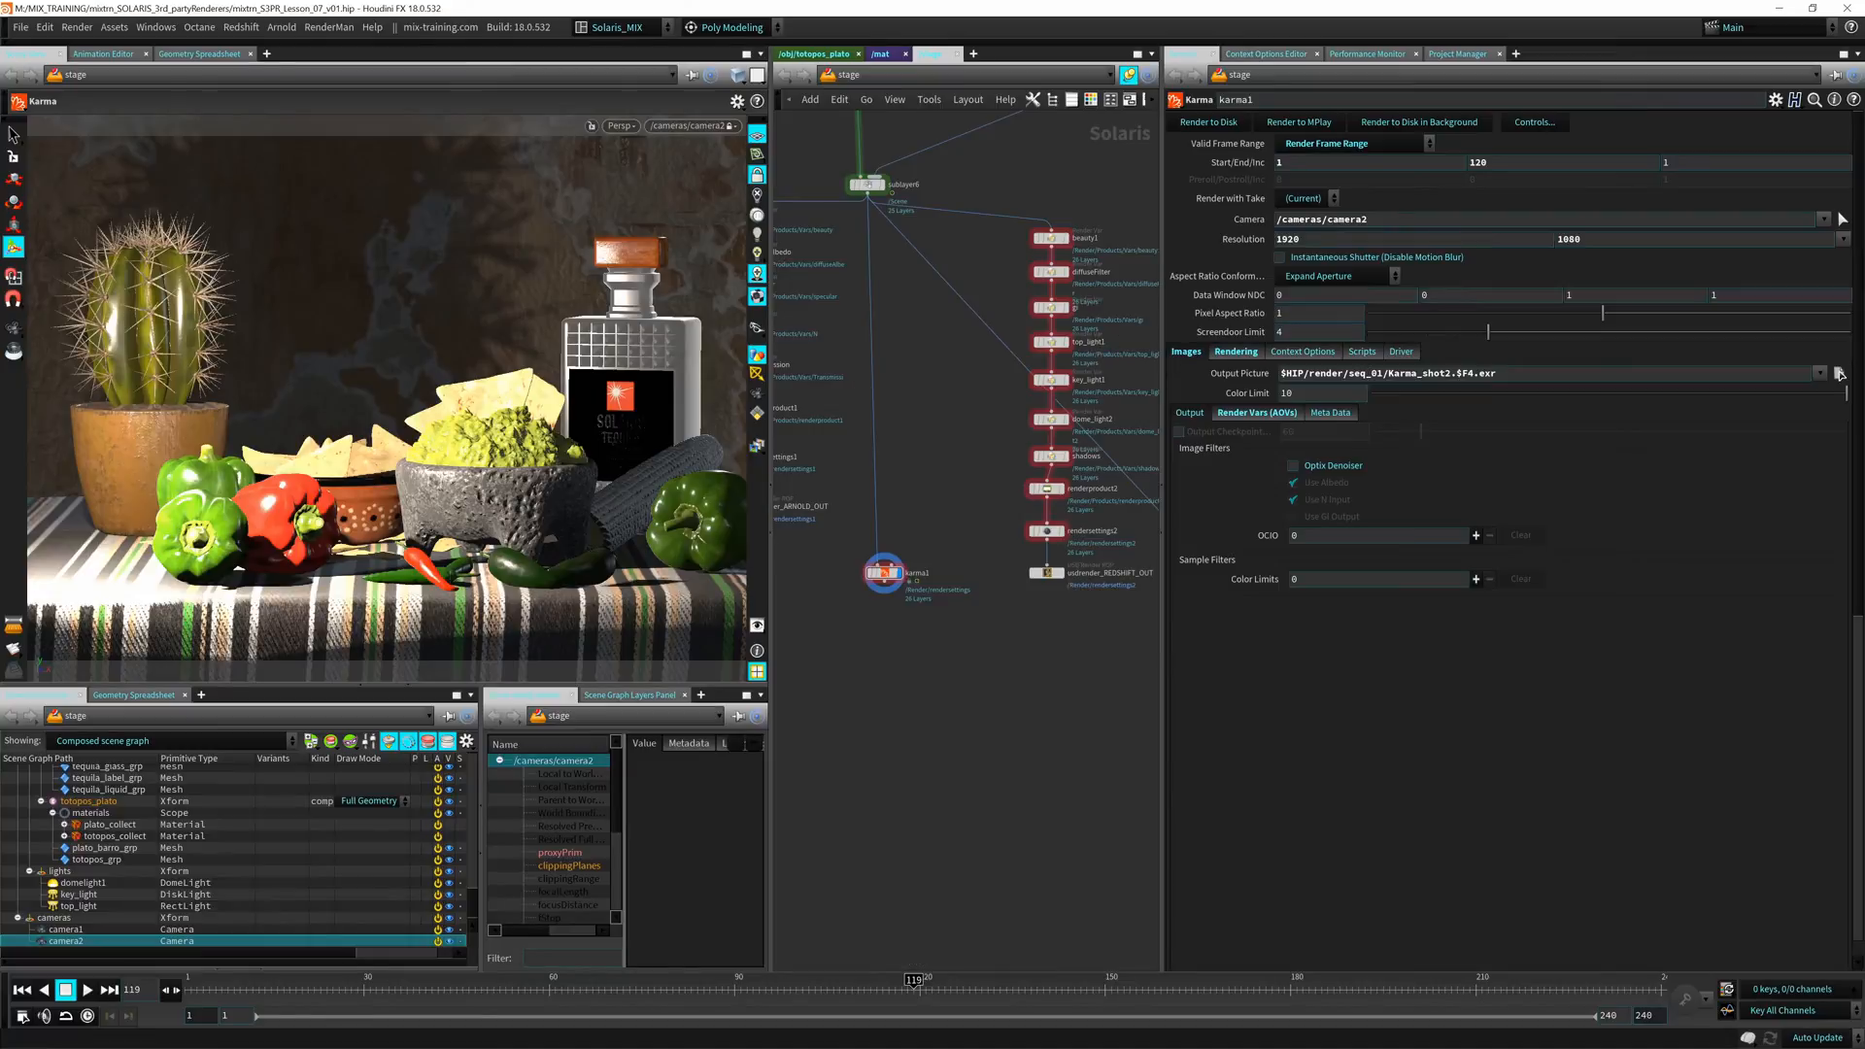
key("ctrl+s")
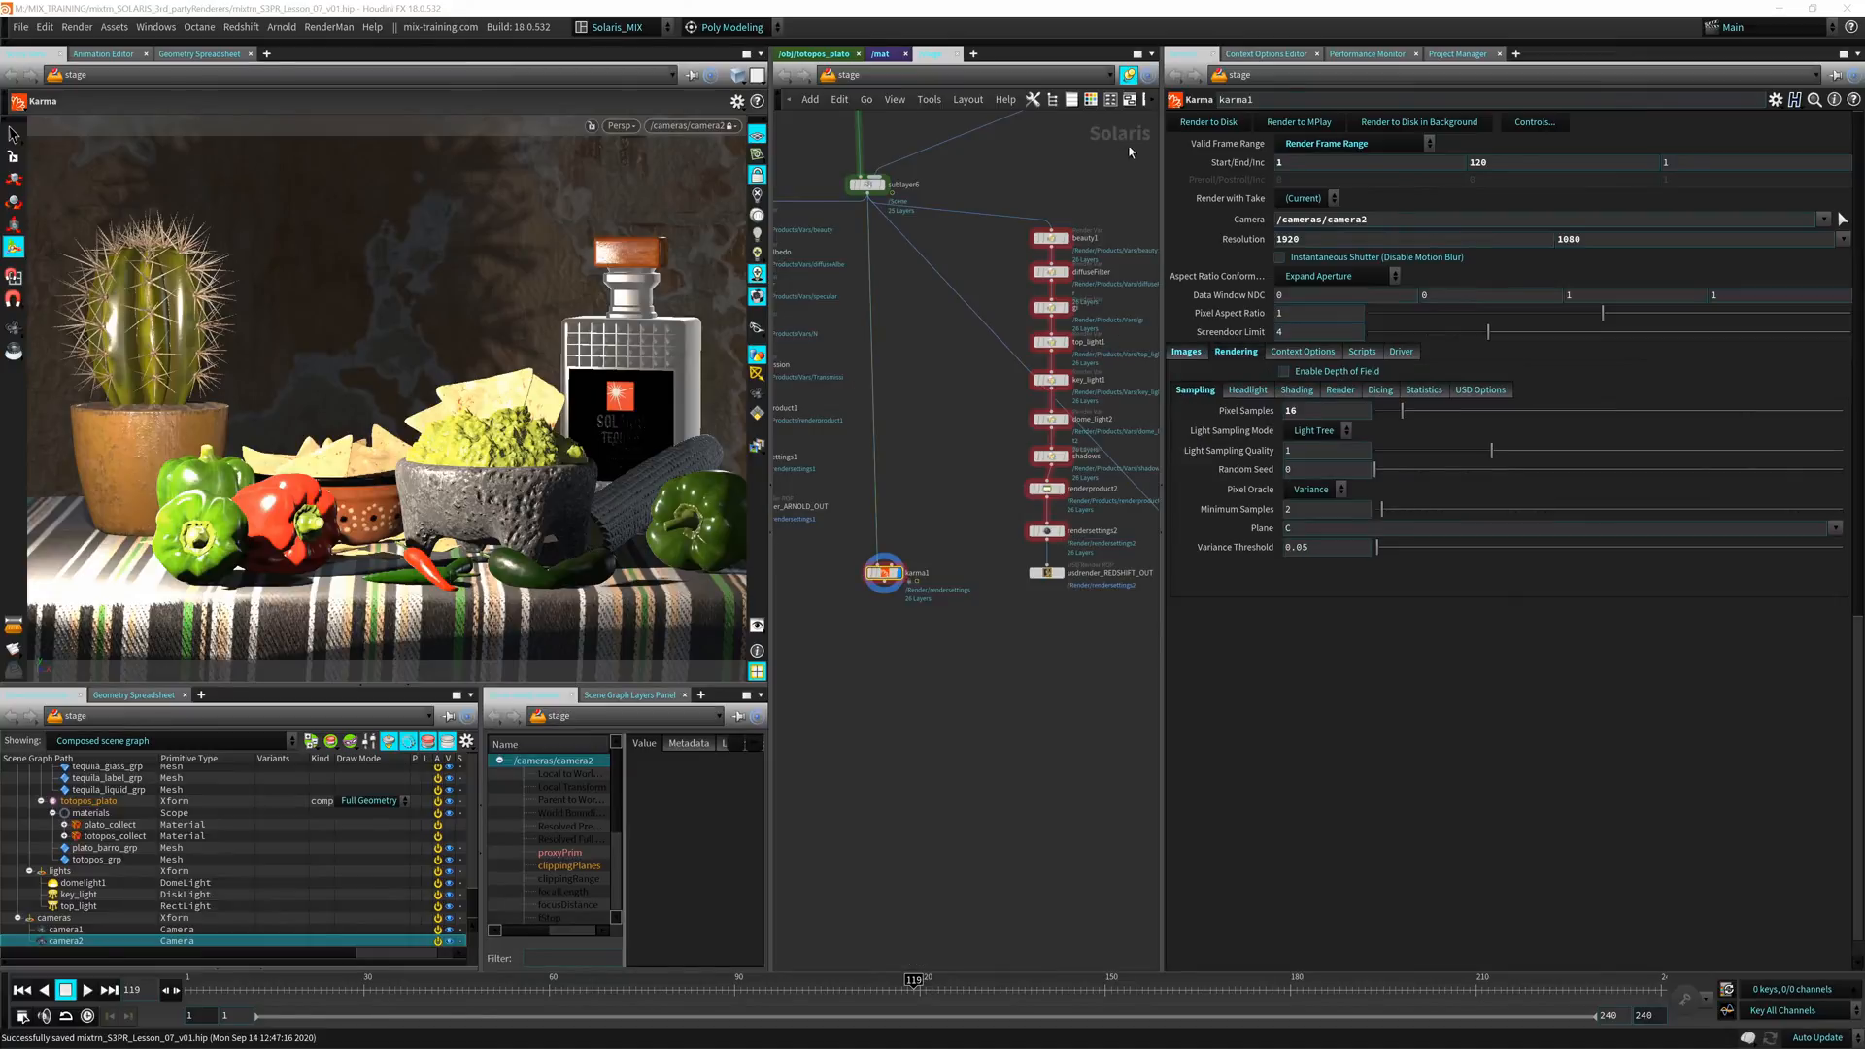
left_click(1218, 123)
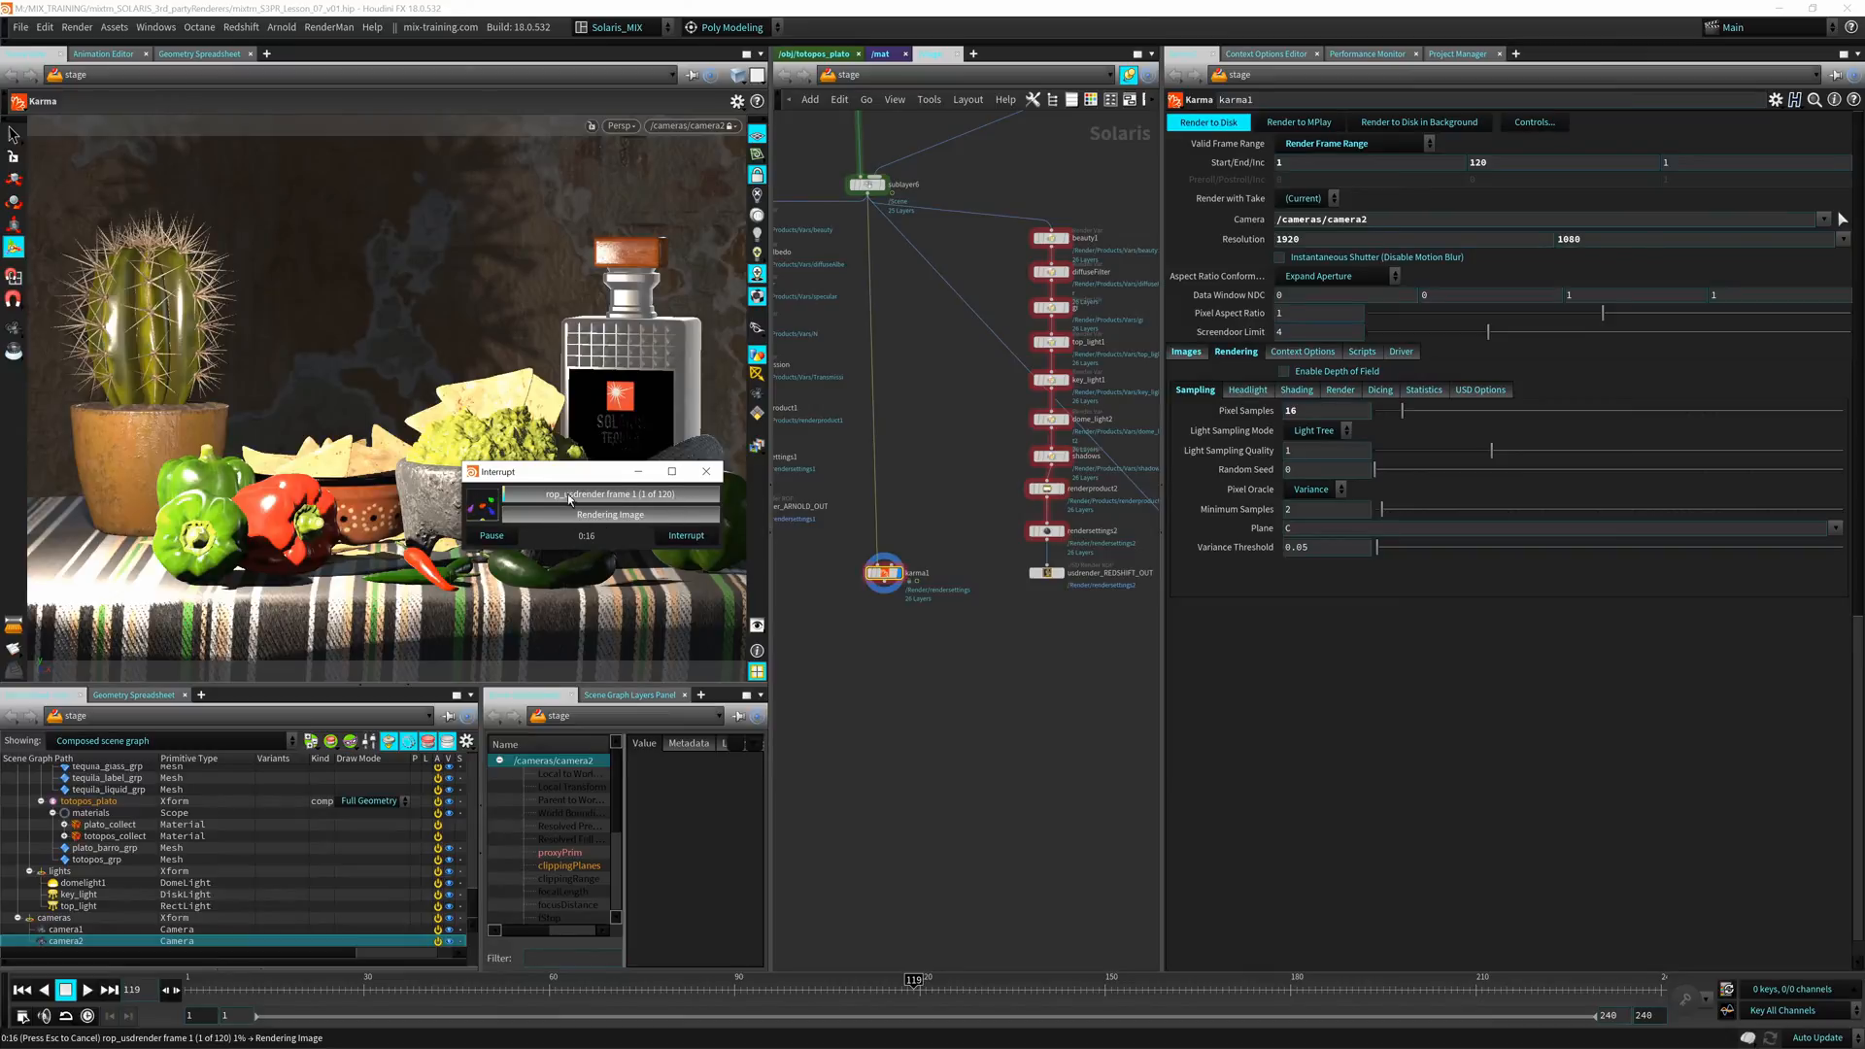
left_click_drag(573, 474, 577, 548)
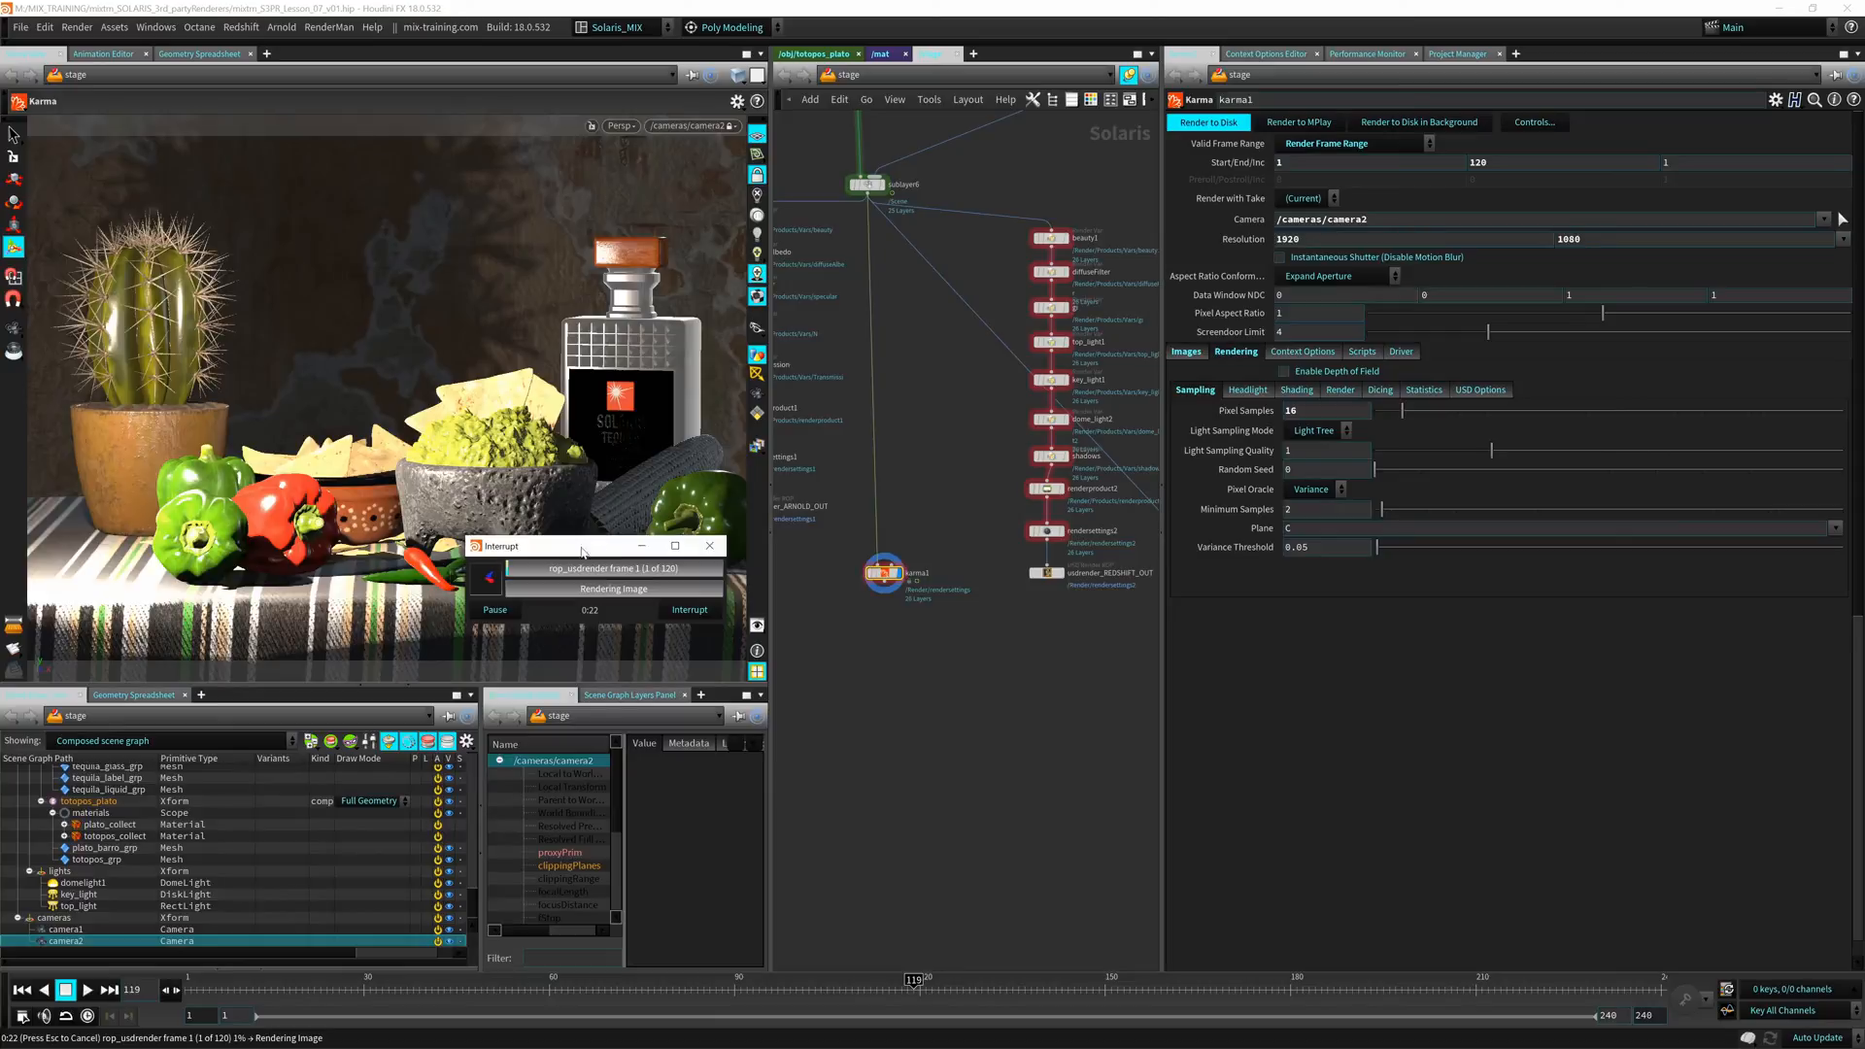
left_click_drag(571, 544, 587, 547)
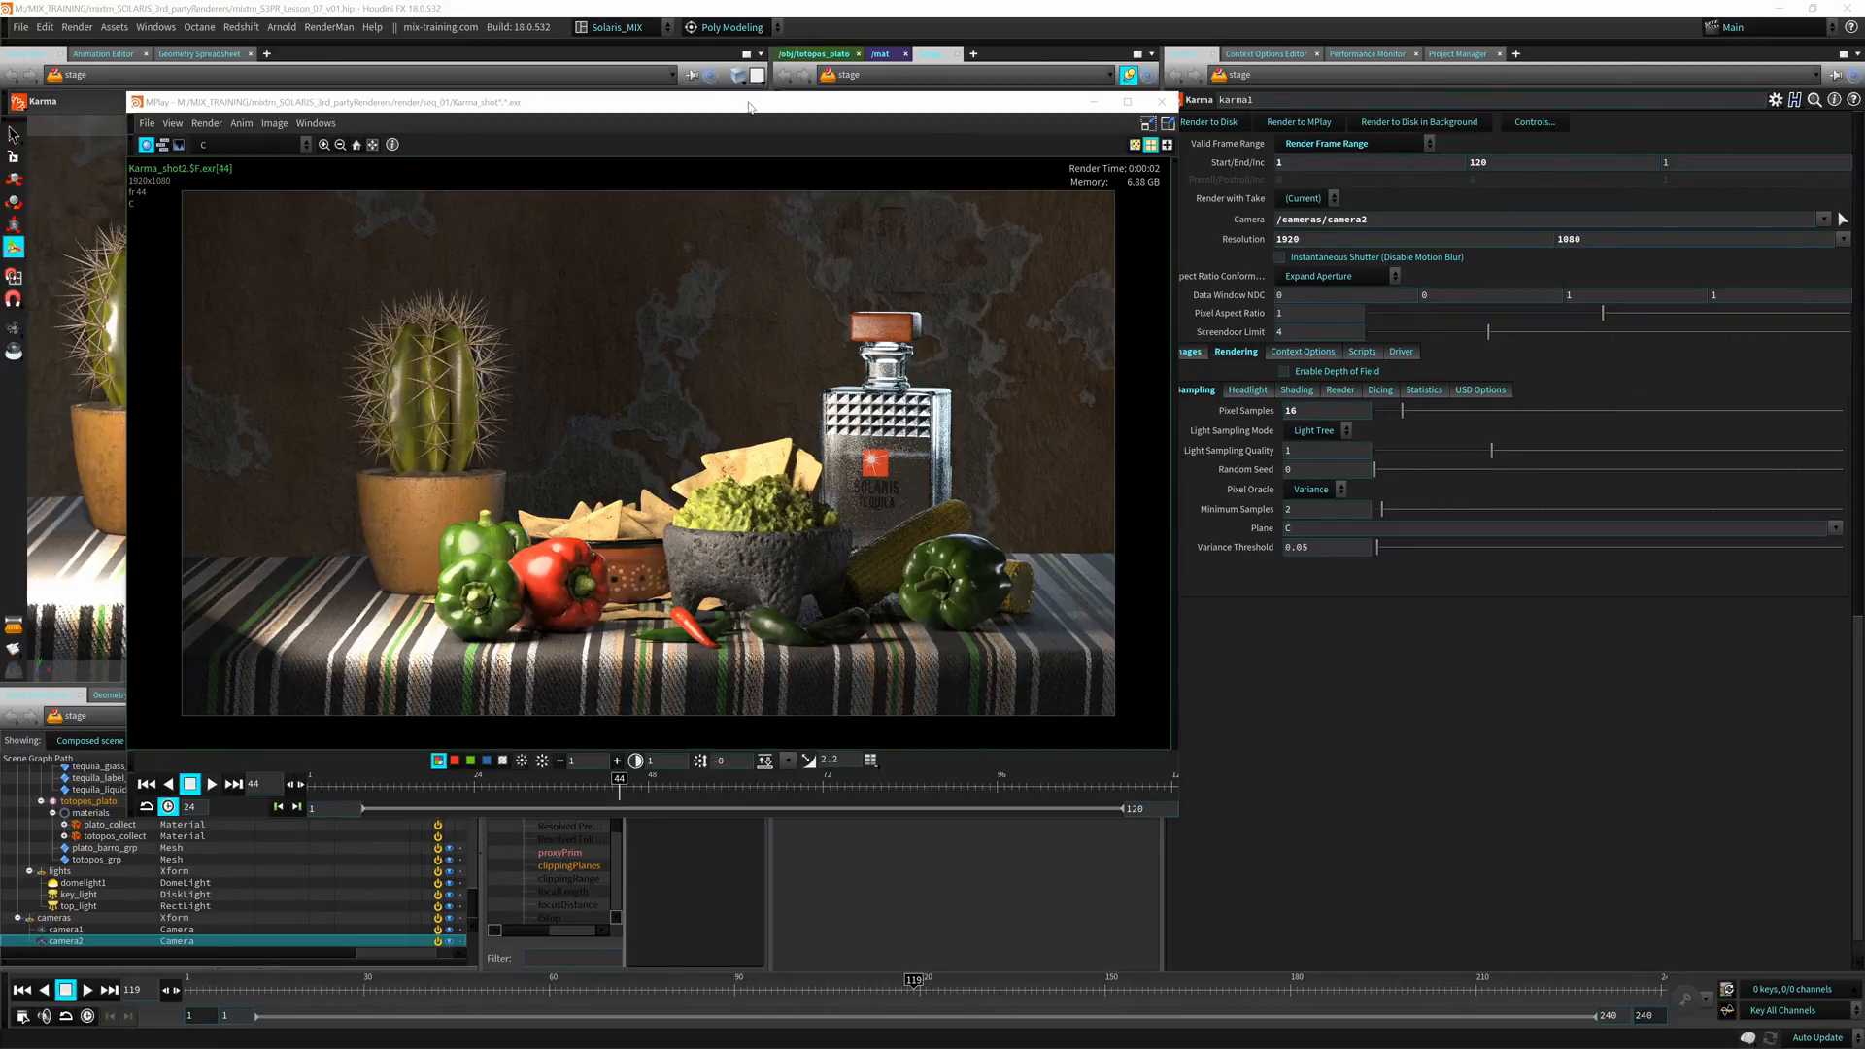
View frame 61 of the rendered Karma_shot2 sequence in MPlay
mouse_move(749, 105)
left_mouse_down()
mouse_move(801, 102)
mouse_move(759, 111)
left_mouse_up()
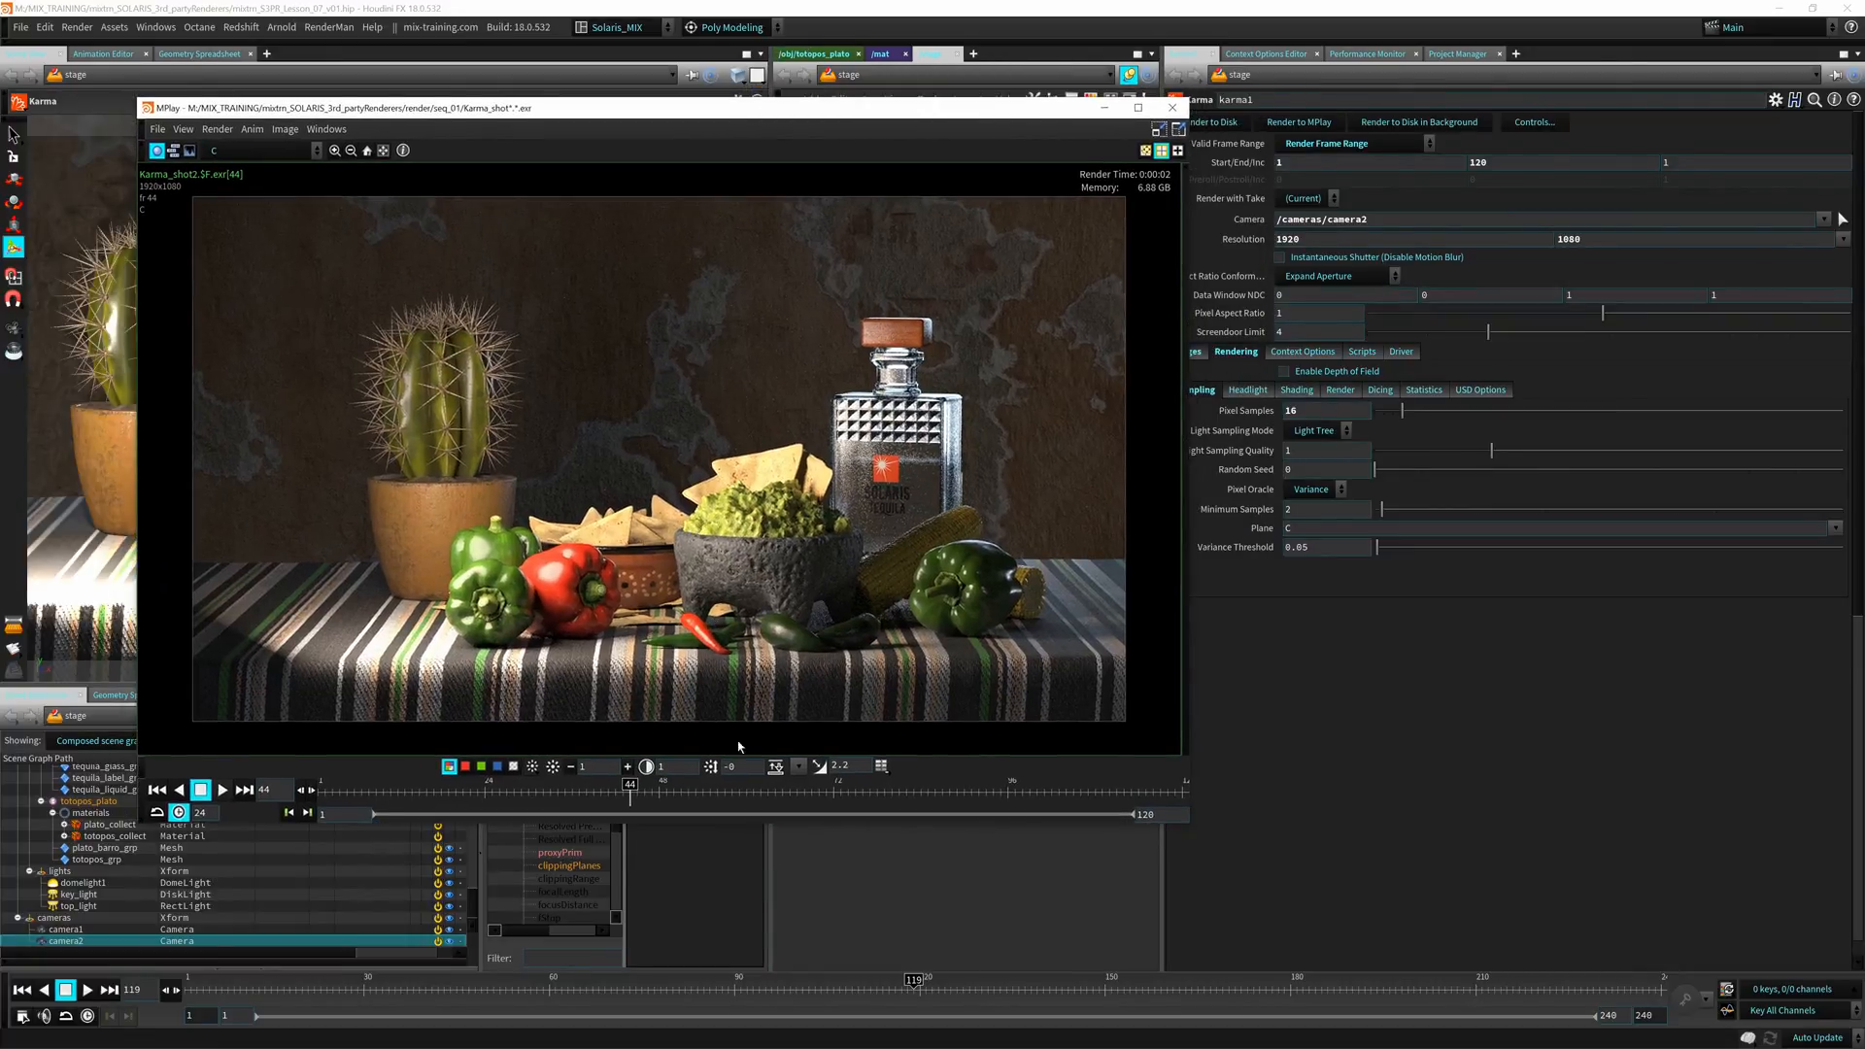
left_click(753, 792)
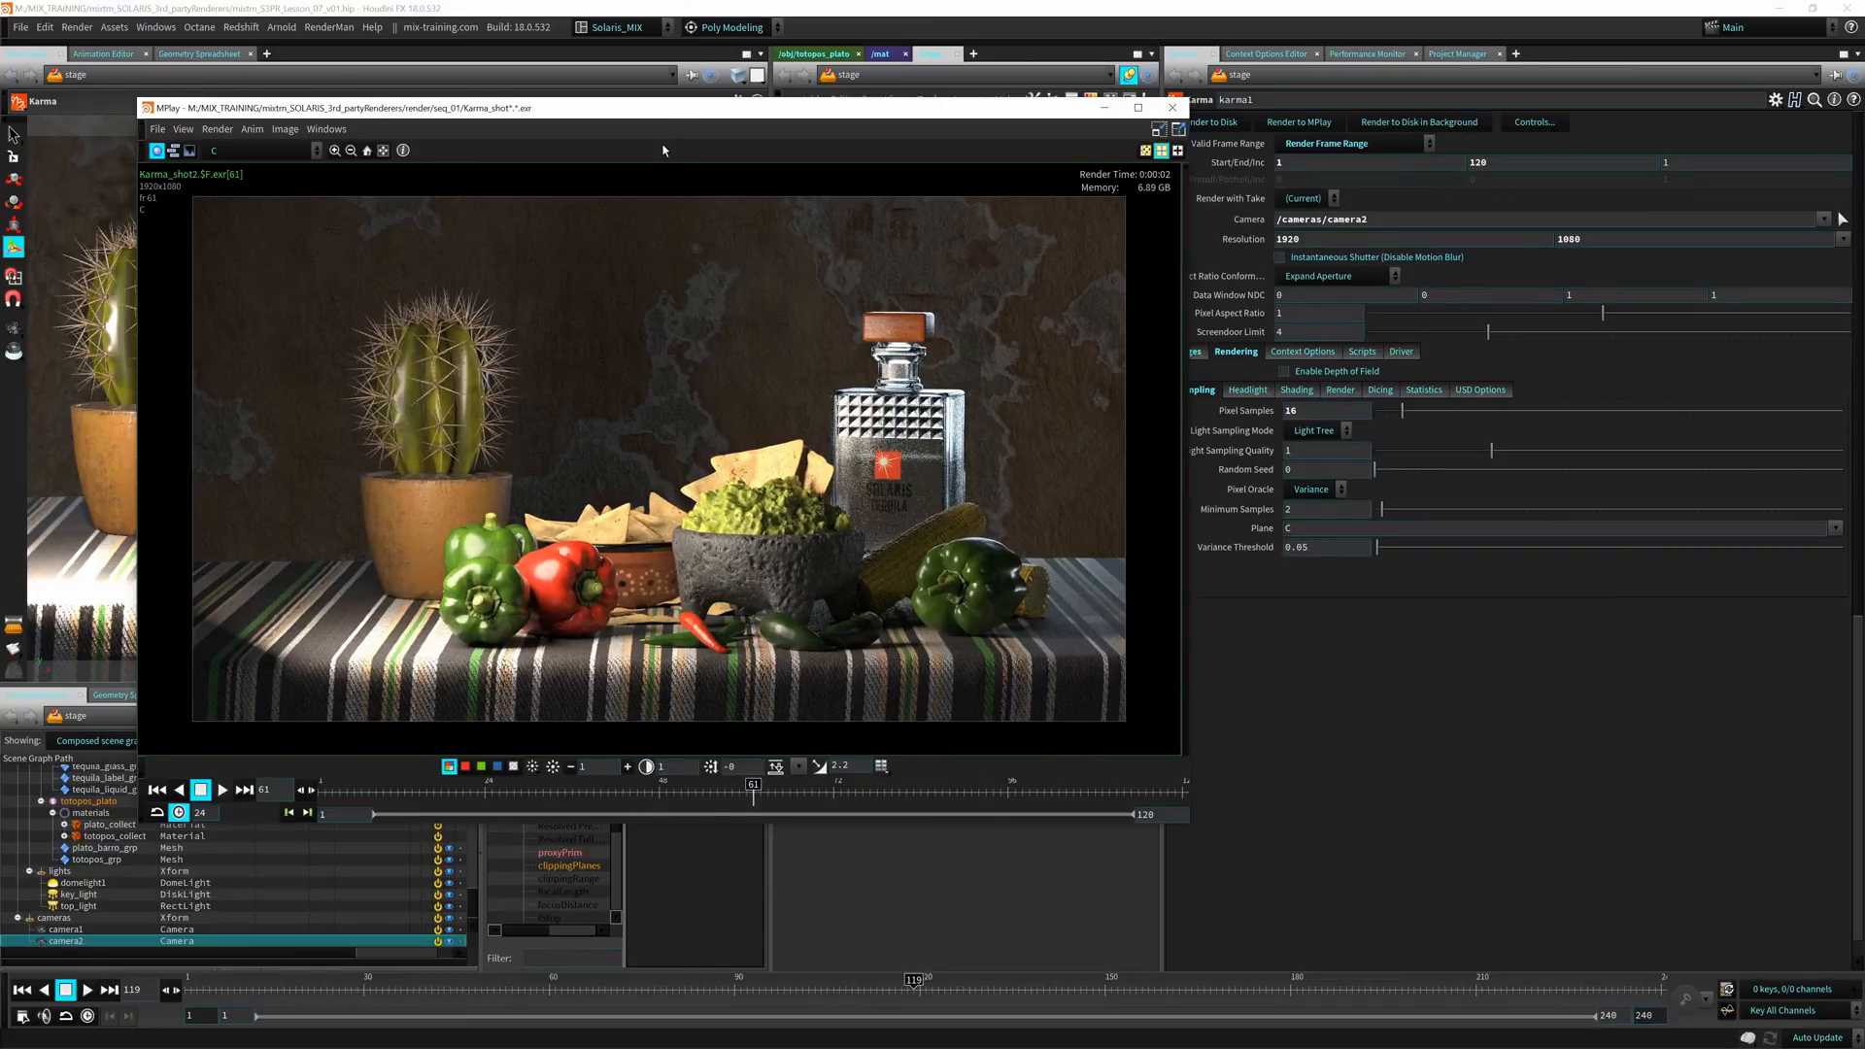
left_click_drag(686, 114, 651, 124)
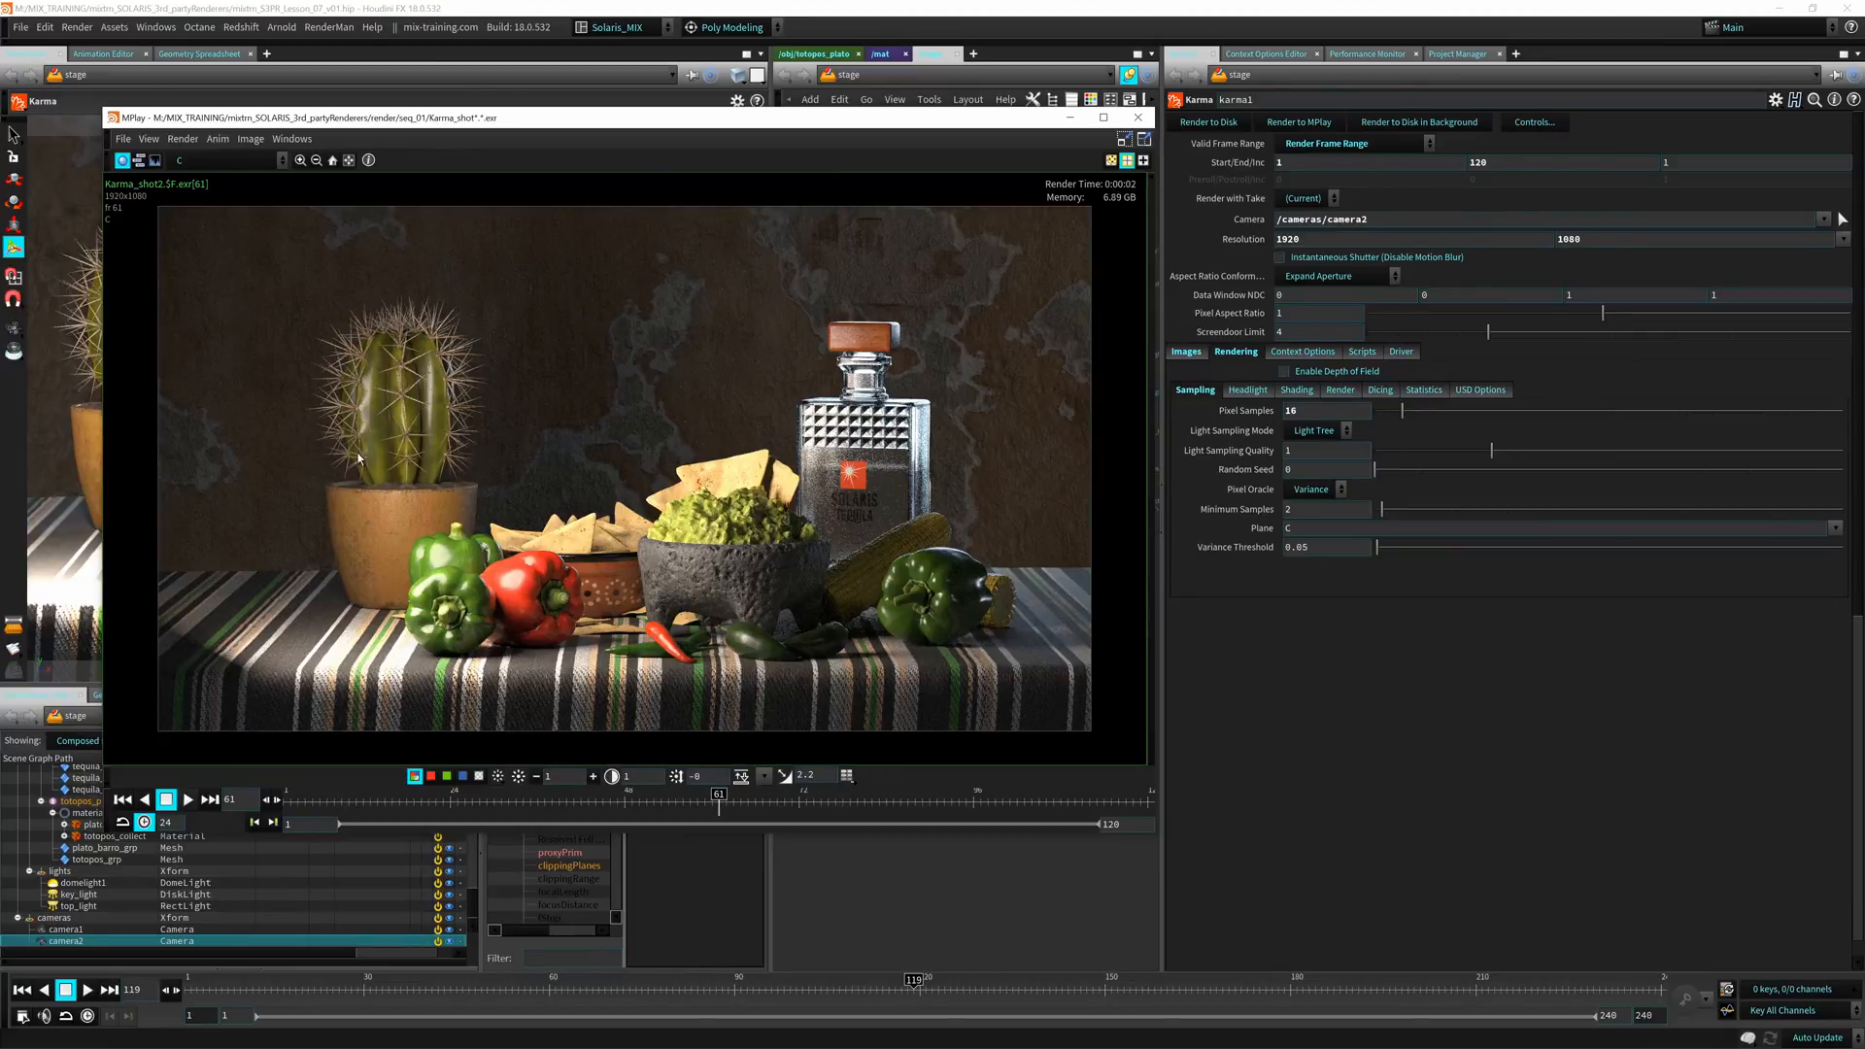
Inspect the beautyunshadowed and depth planes of frame 61, adapting the display range so the depth image is readable
left_click(279, 161)
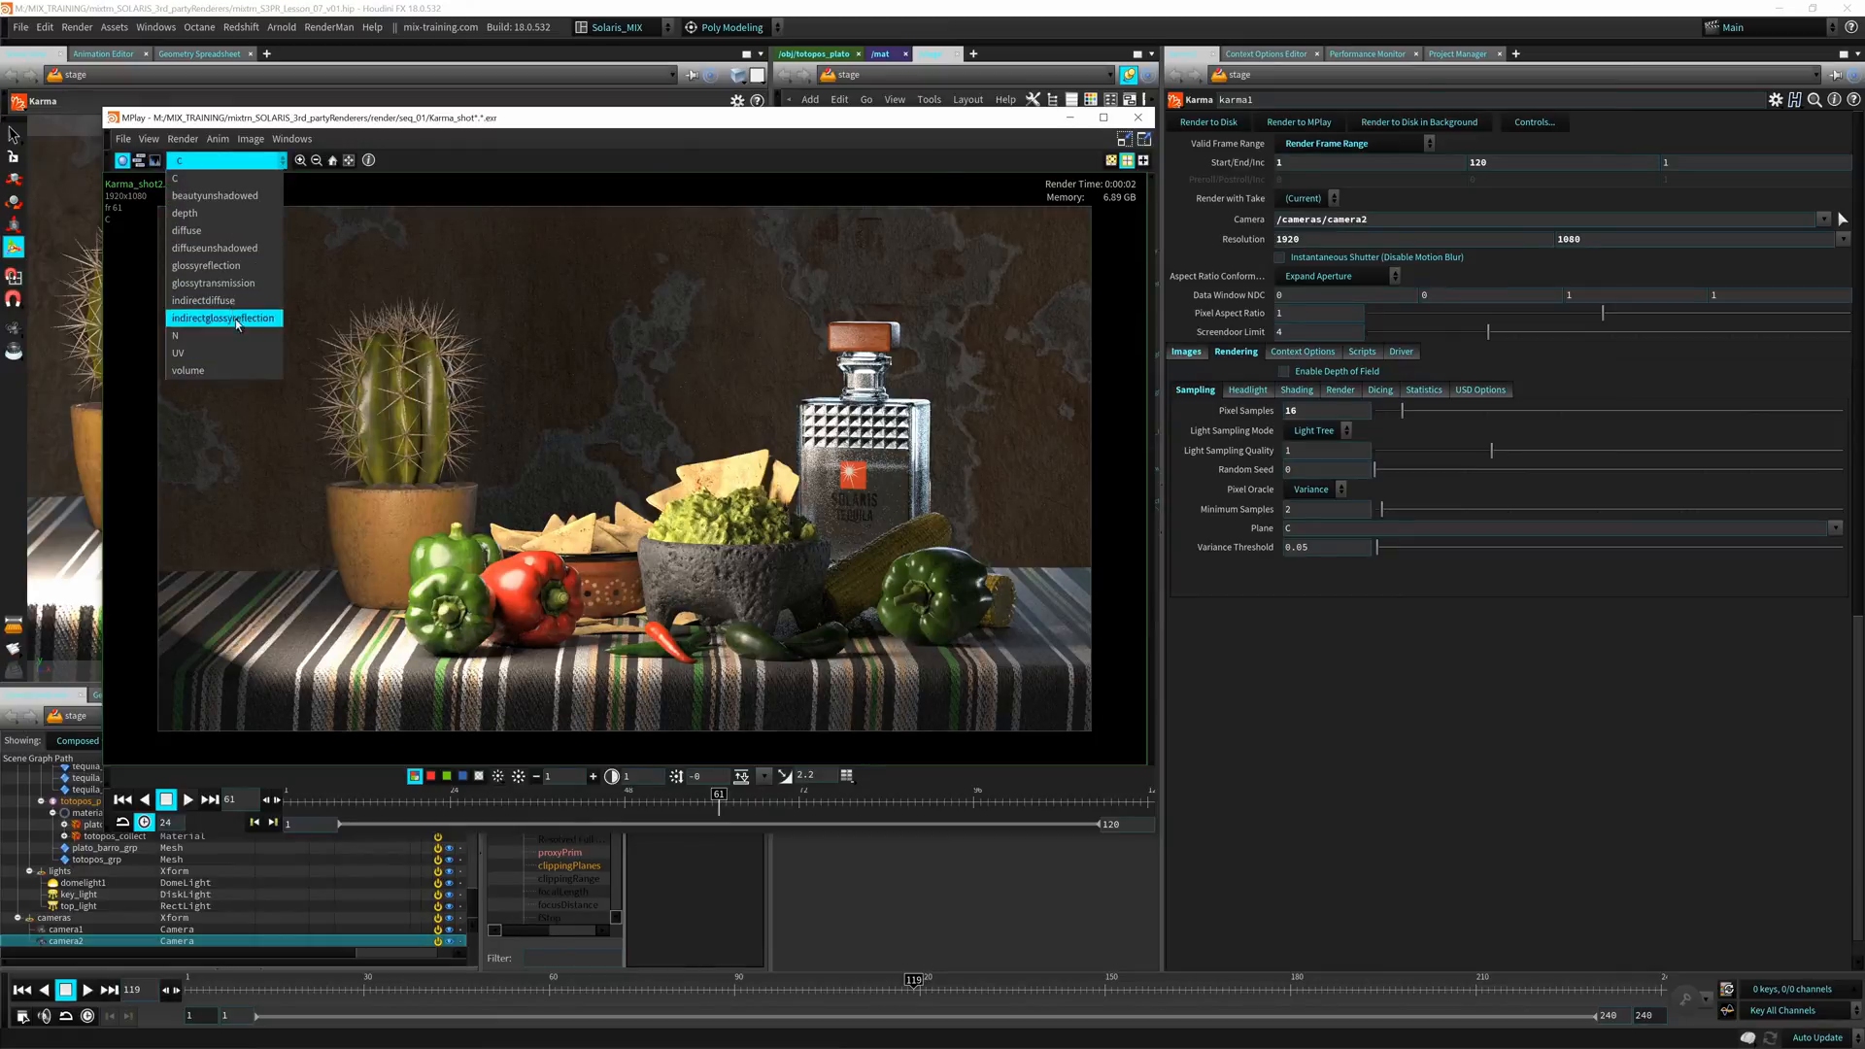
left_click(233, 200)
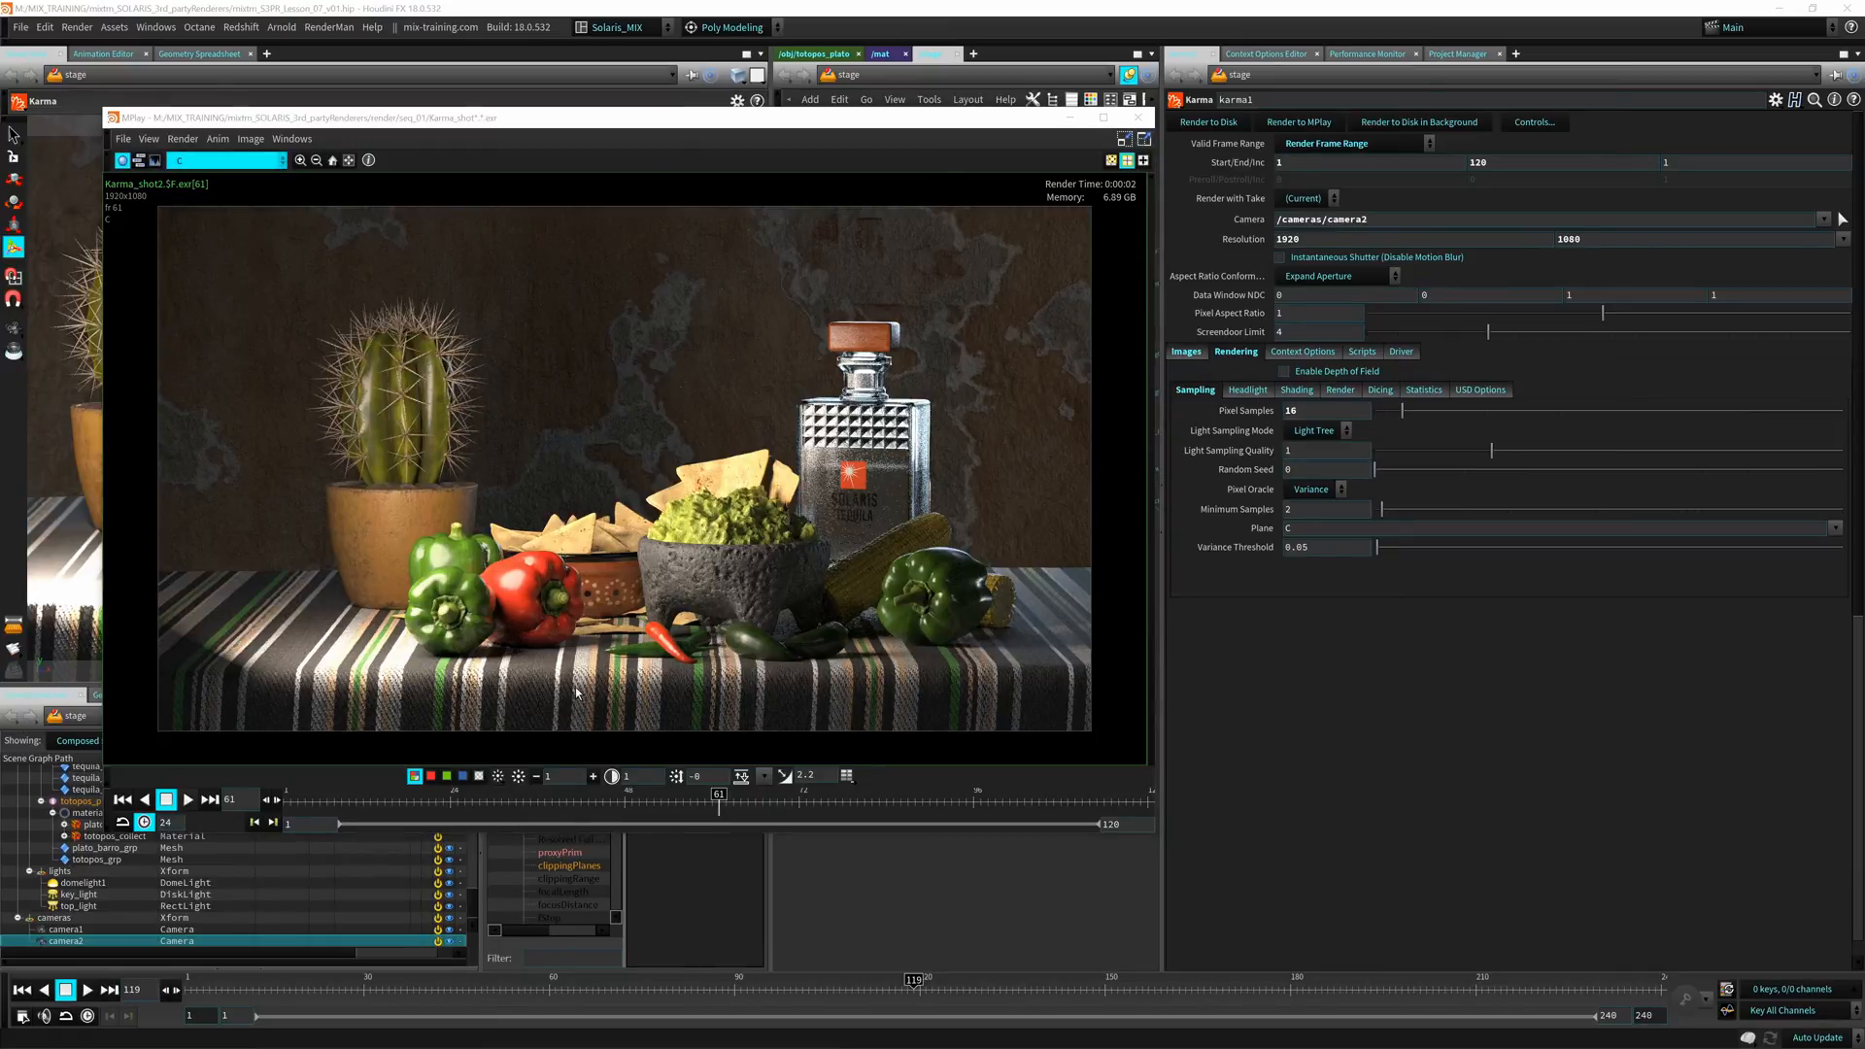
left_click(233, 161)
left_click(245, 270)
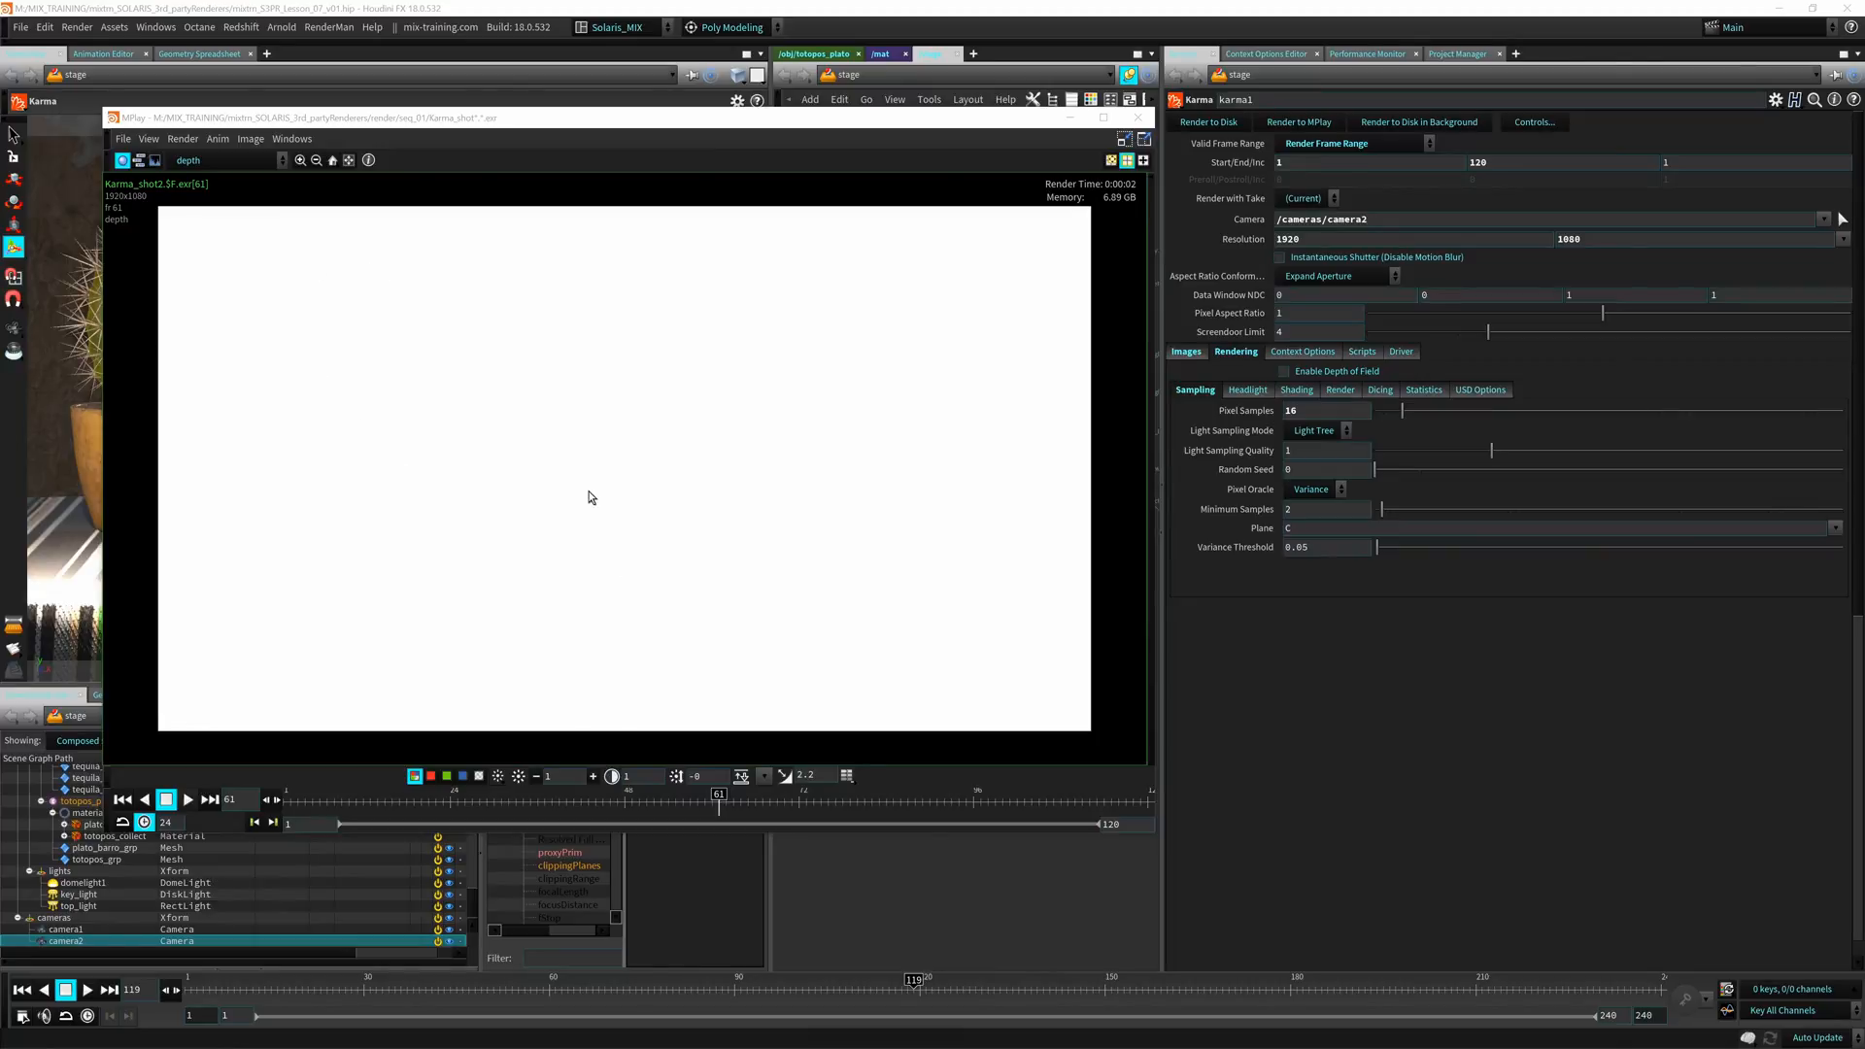
left_click_drag(592, 498, 658, 633)
left_click(744, 777)
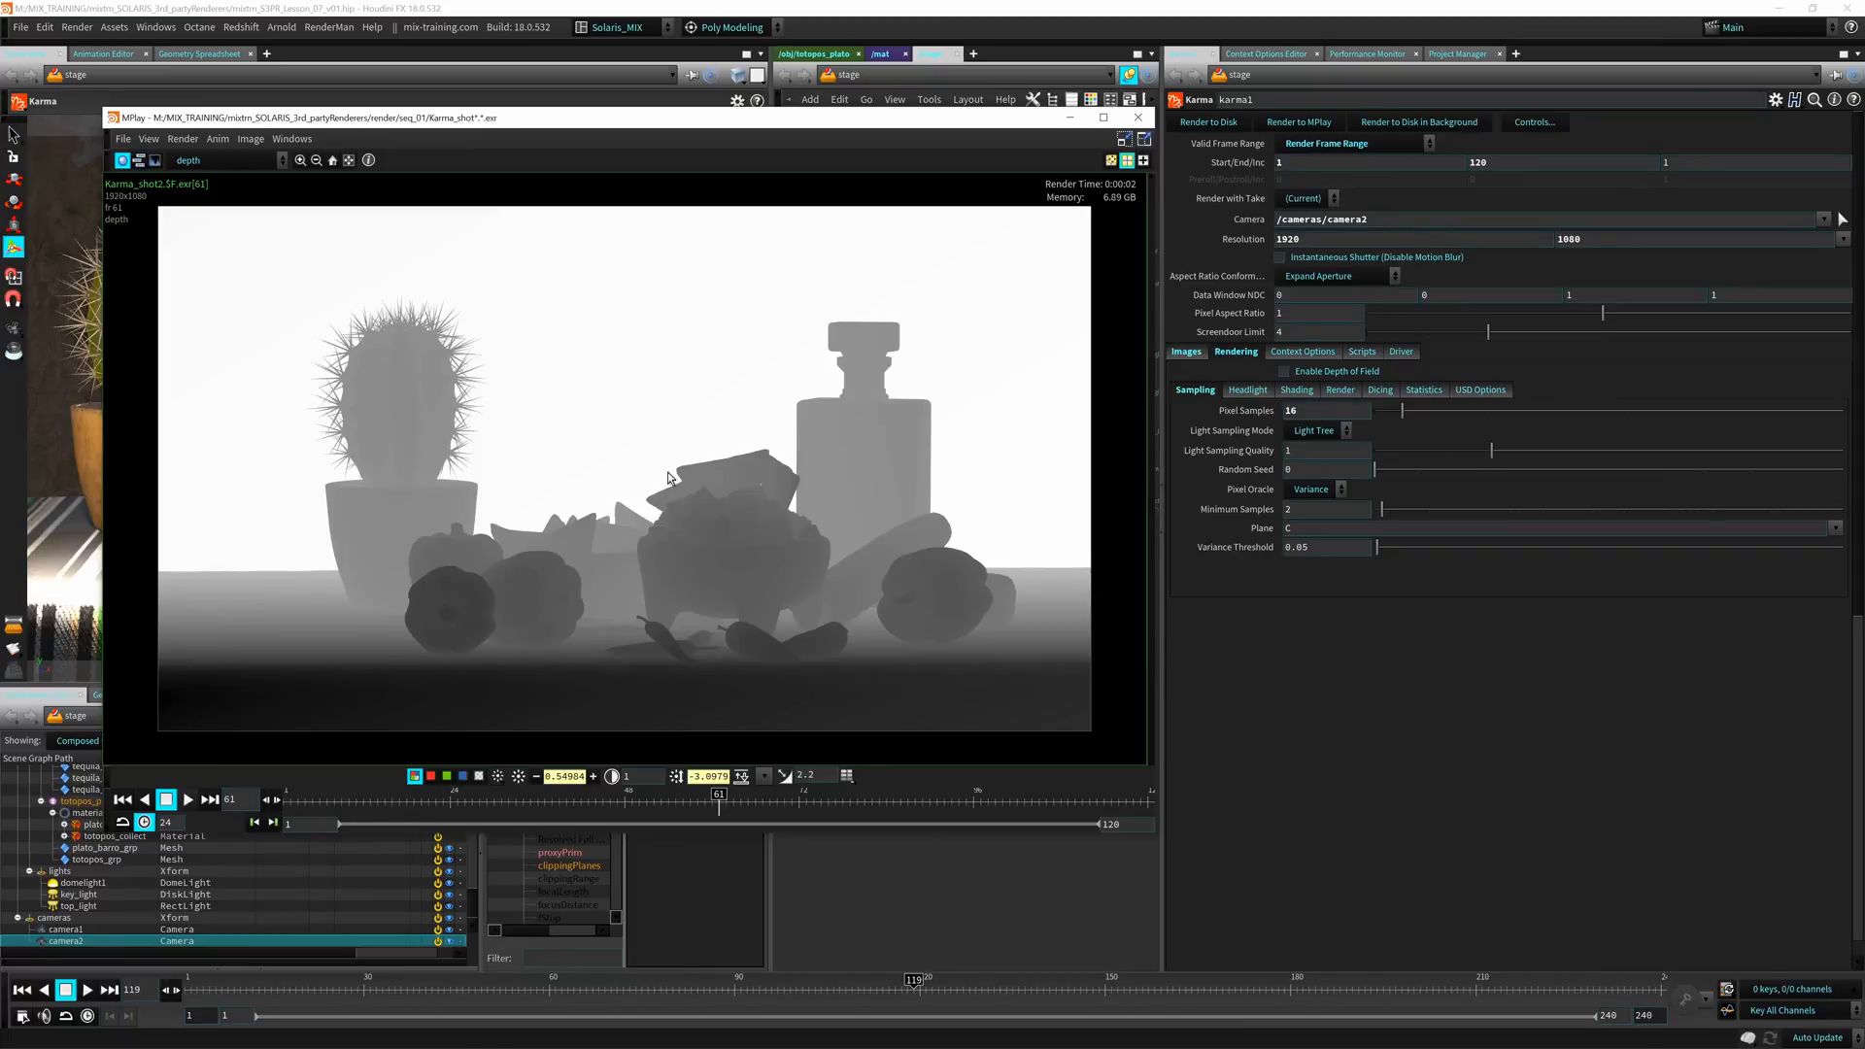
Inspect the diffuse, diffuseunshadowed and glossyreflection planes of the rendered frame
left_click_drag(573, 416, 230, 163)
left_click(255, 161)
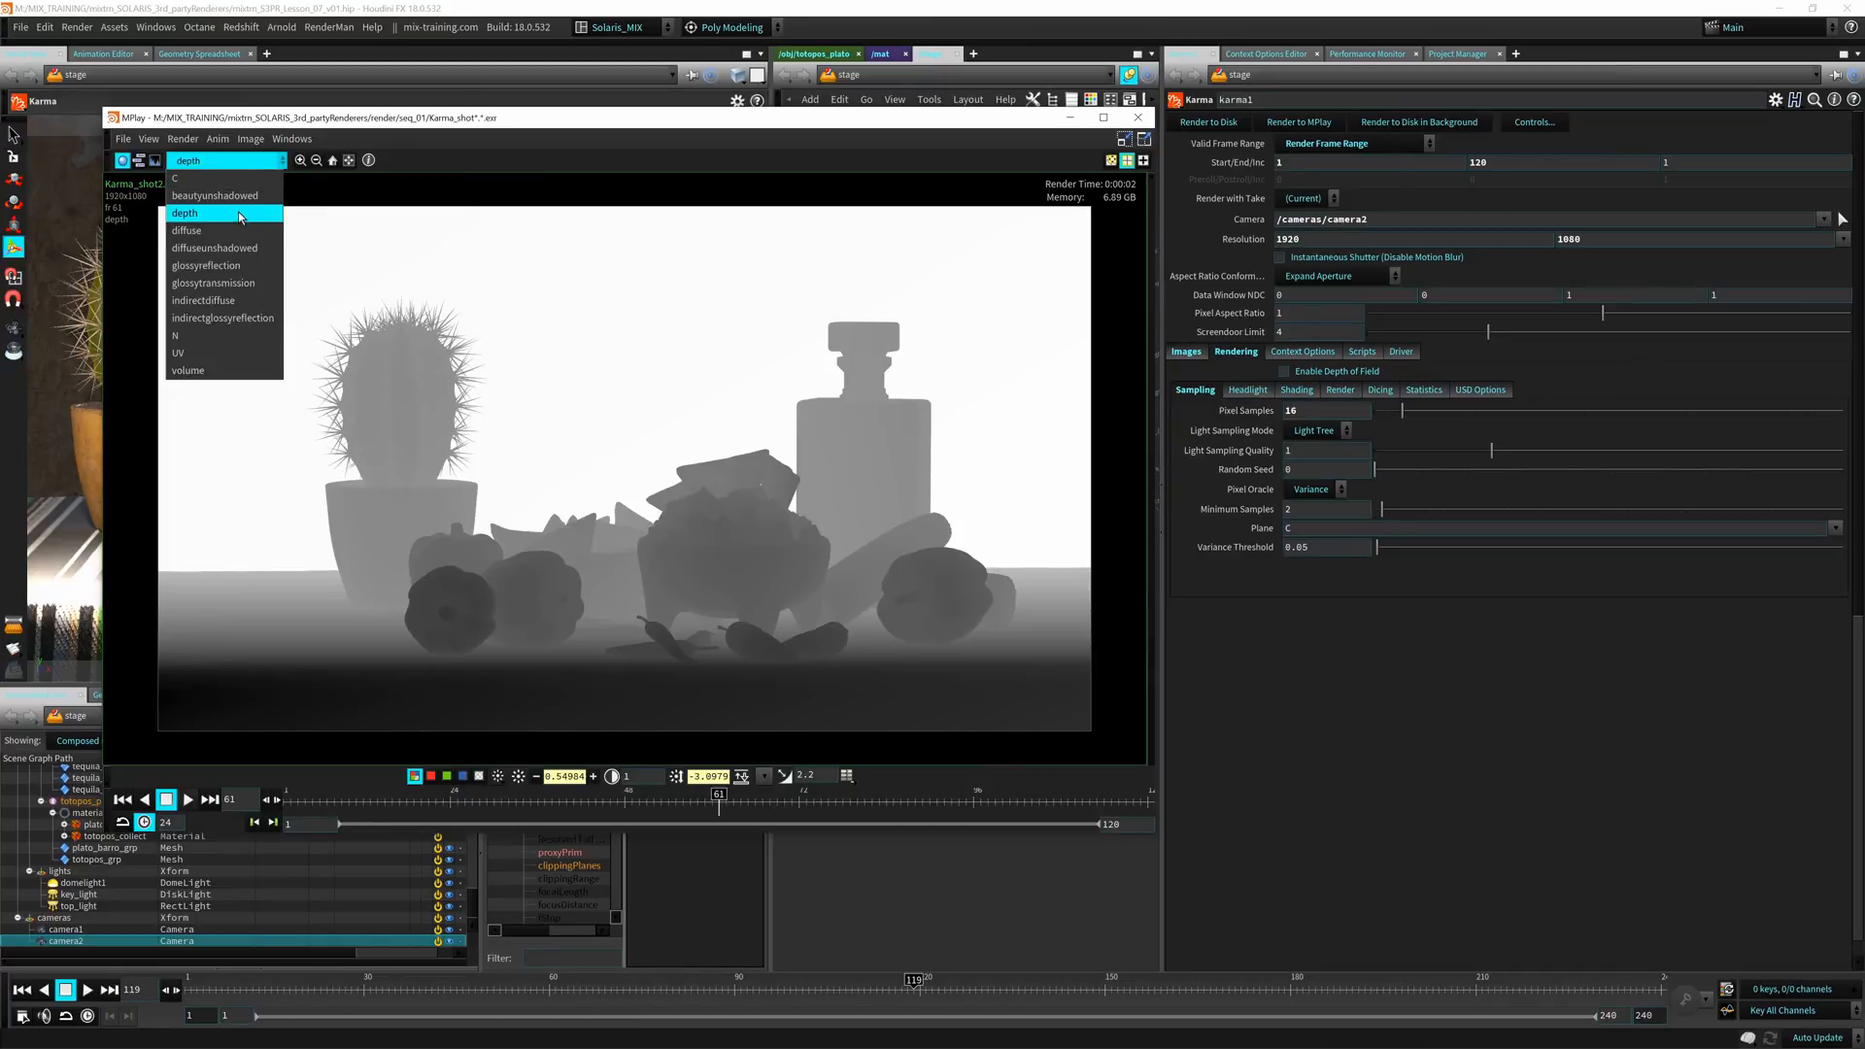
left_click(231, 235)
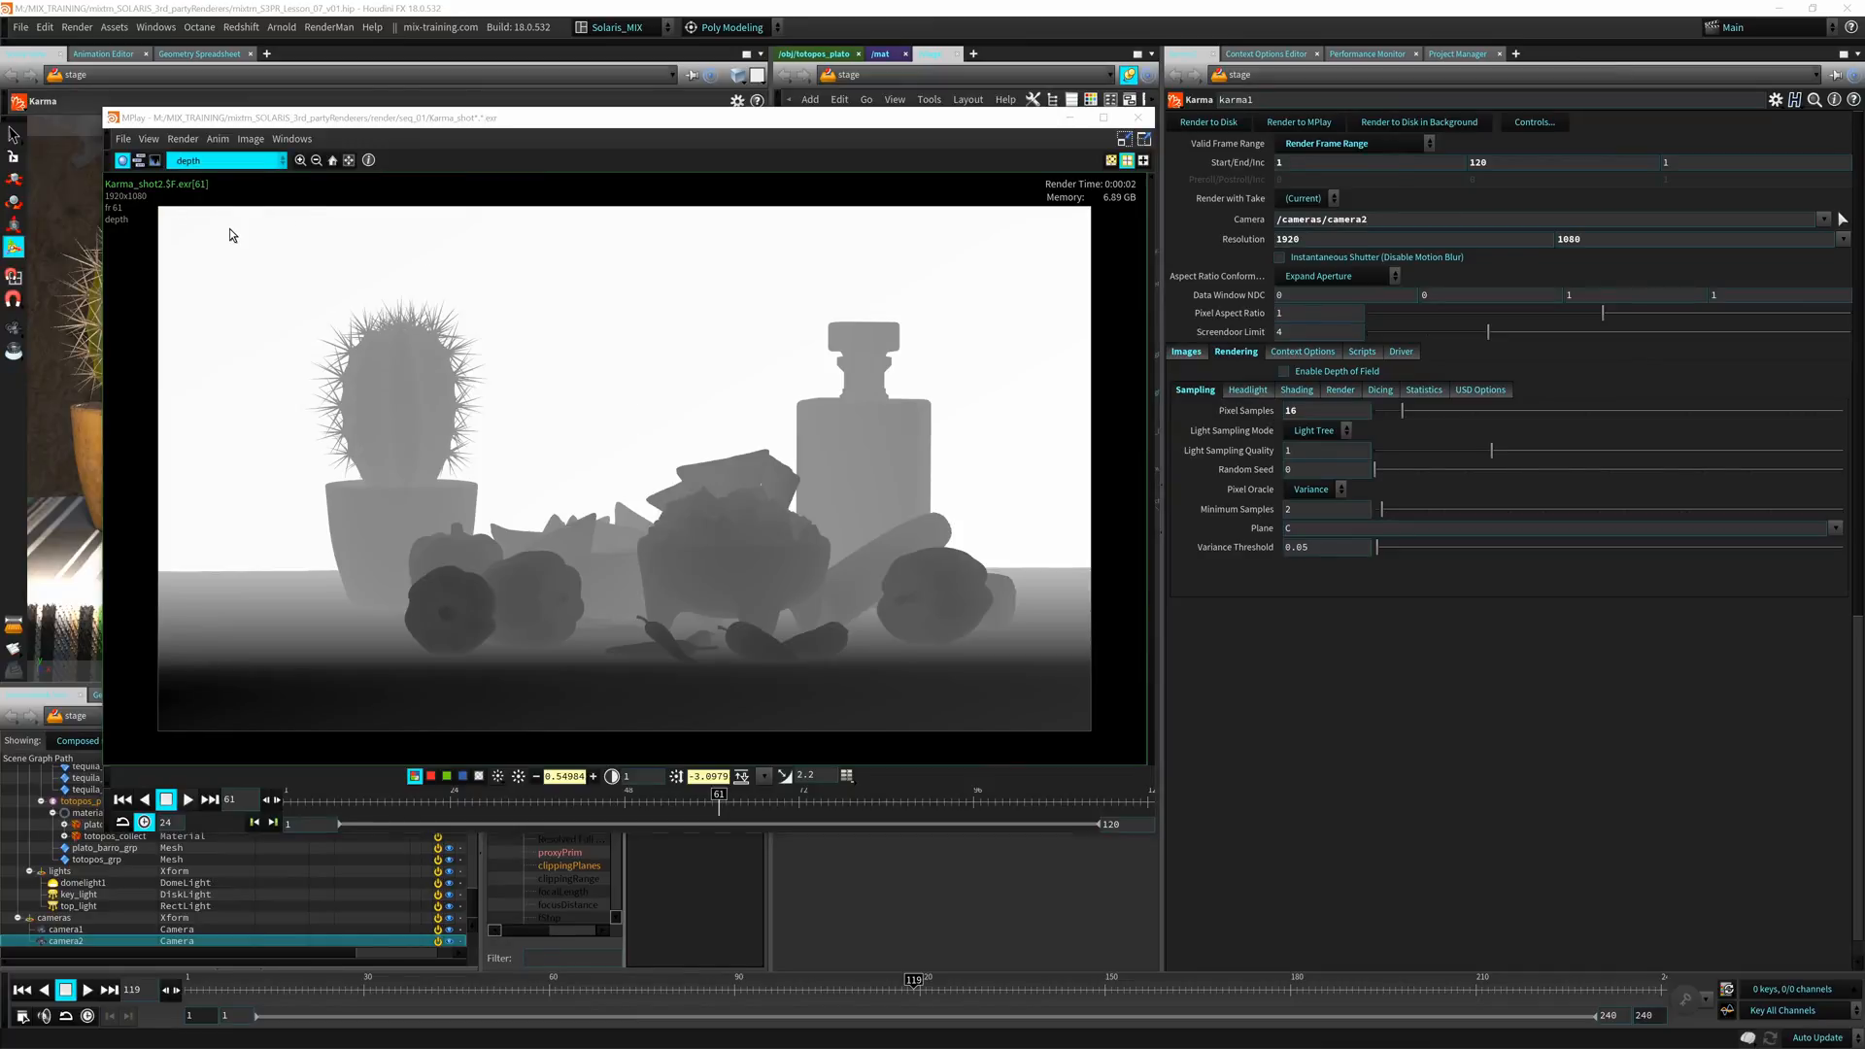
left_click(273, 163)
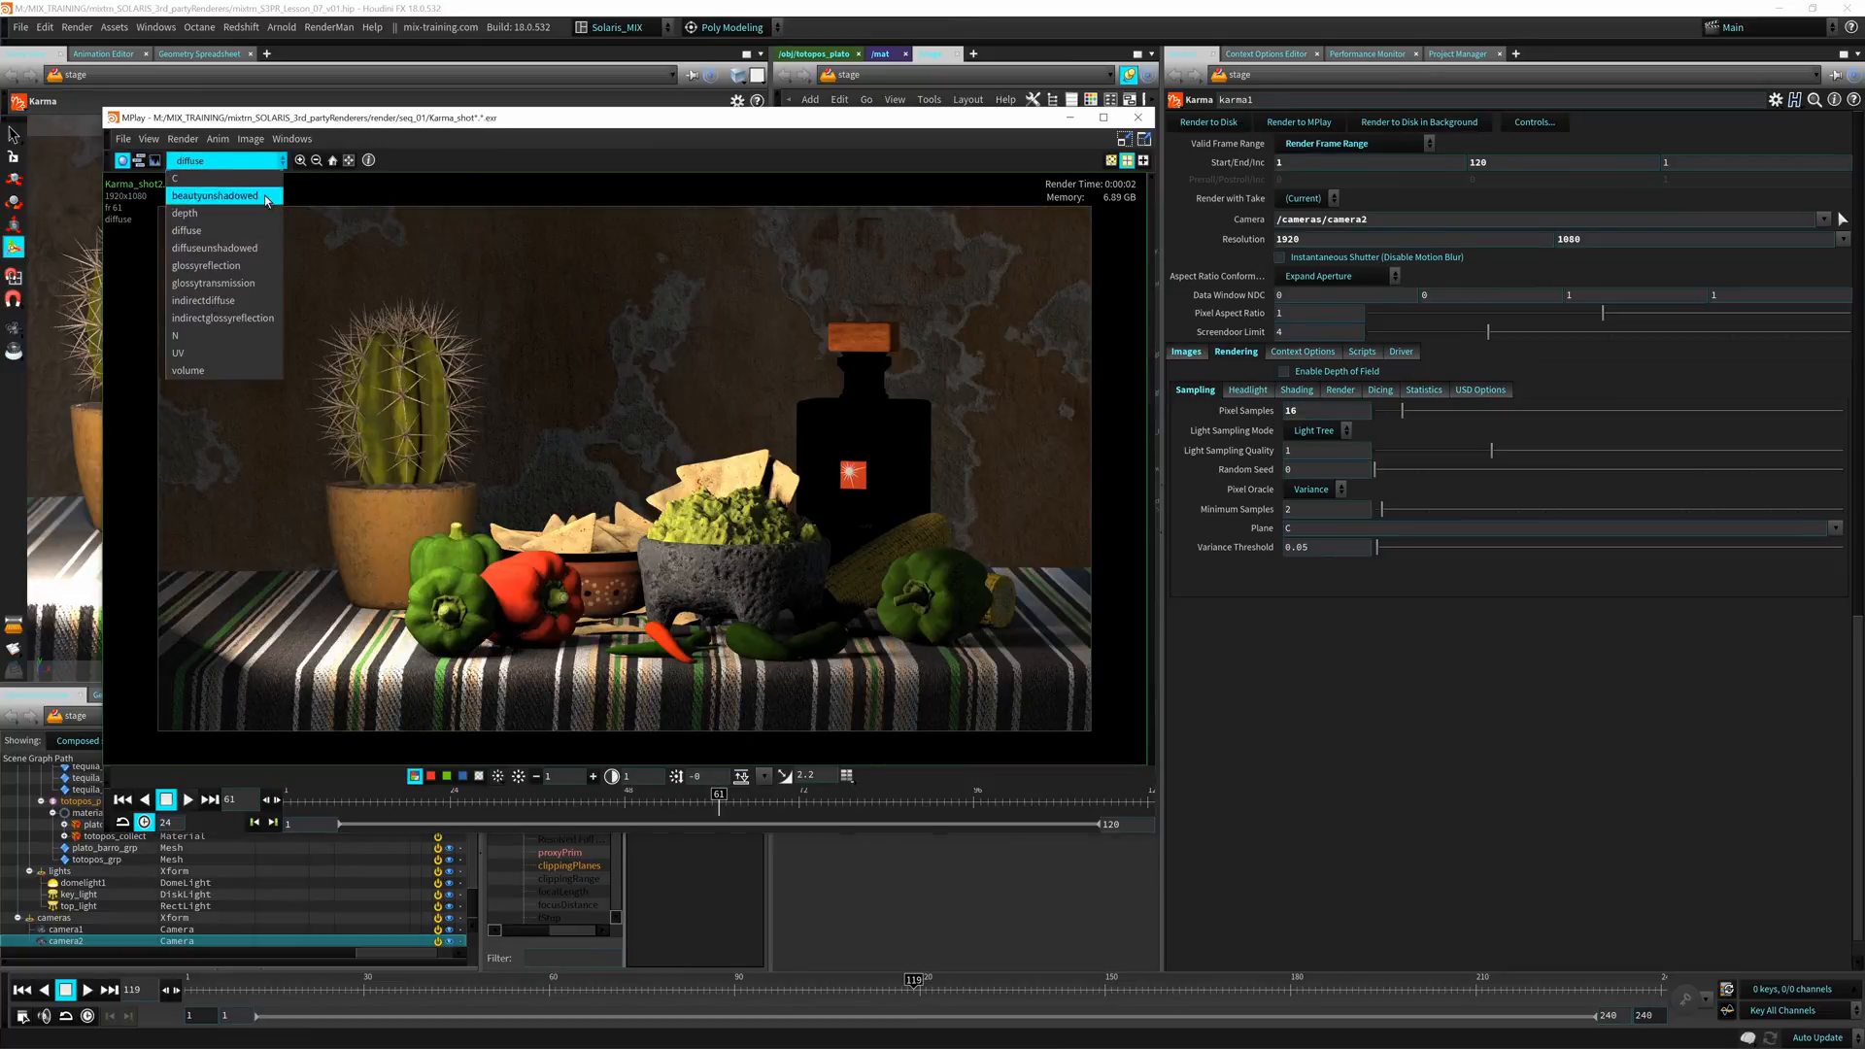
left_click(260, 250)
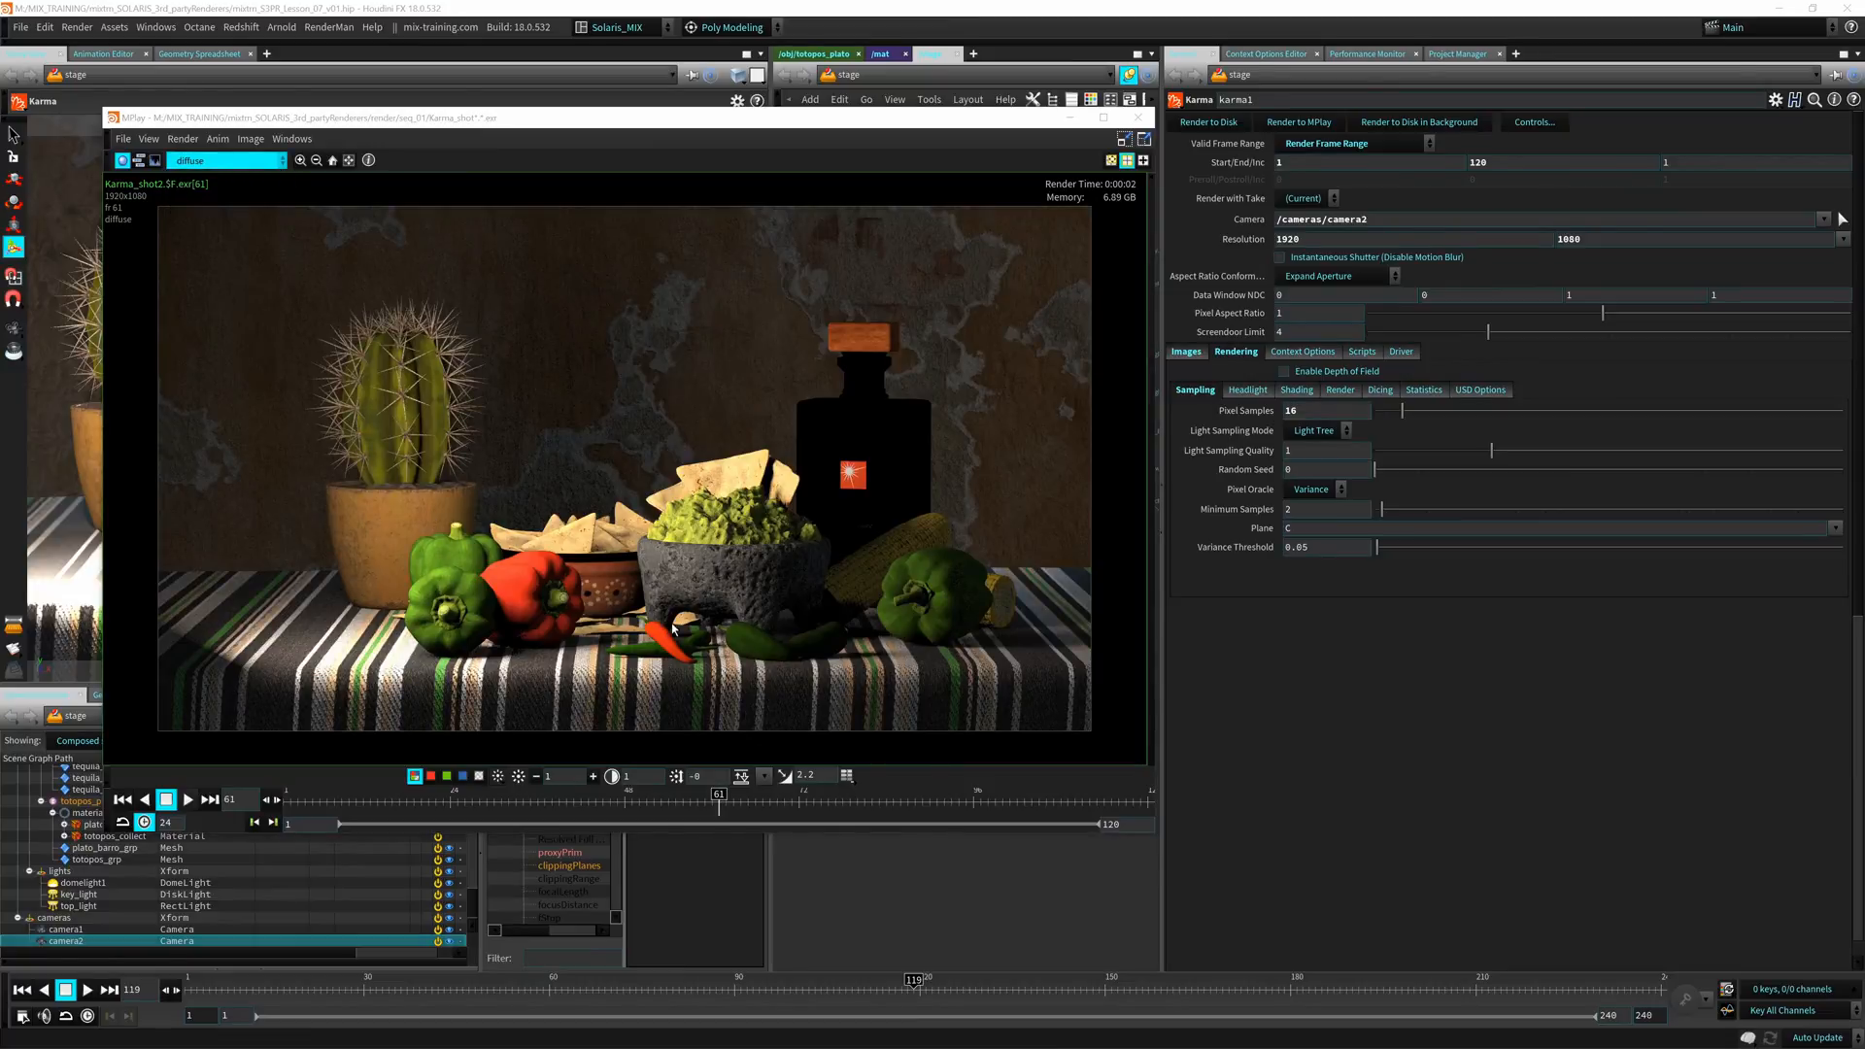
left_click(266, 163)
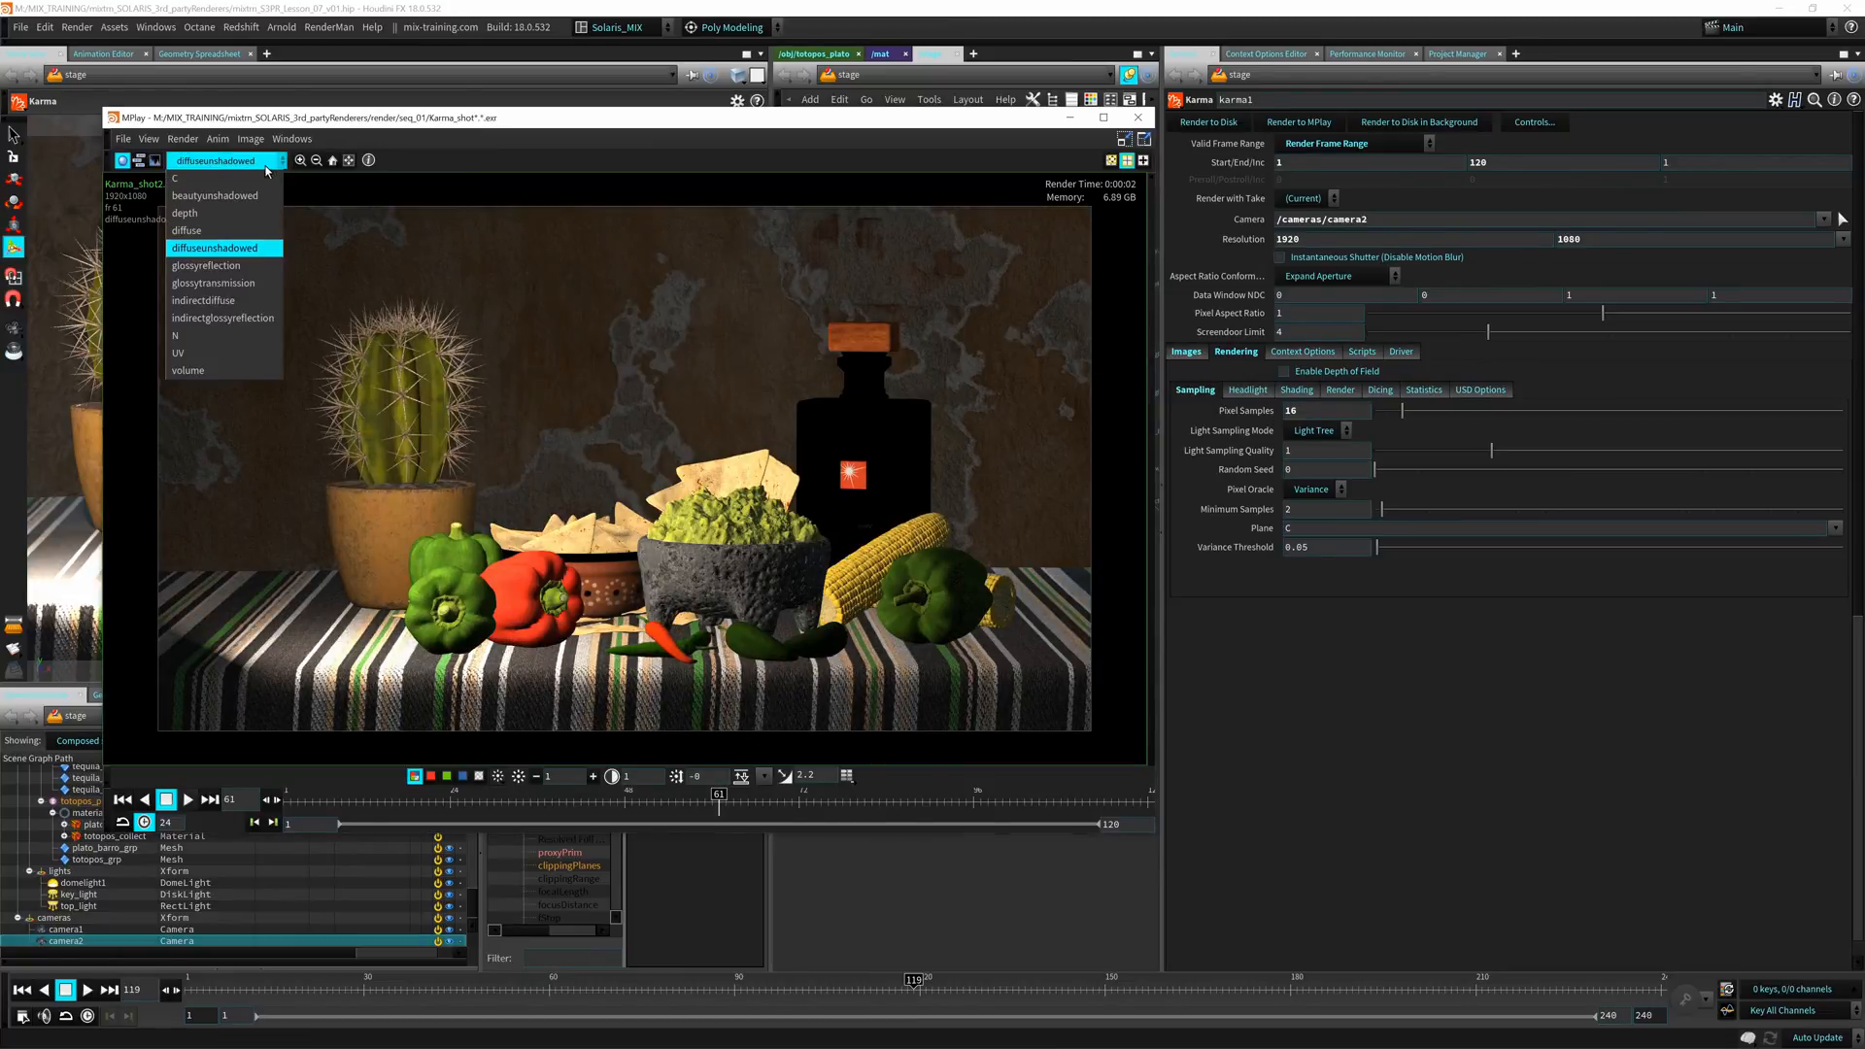
left_click(252, 272)
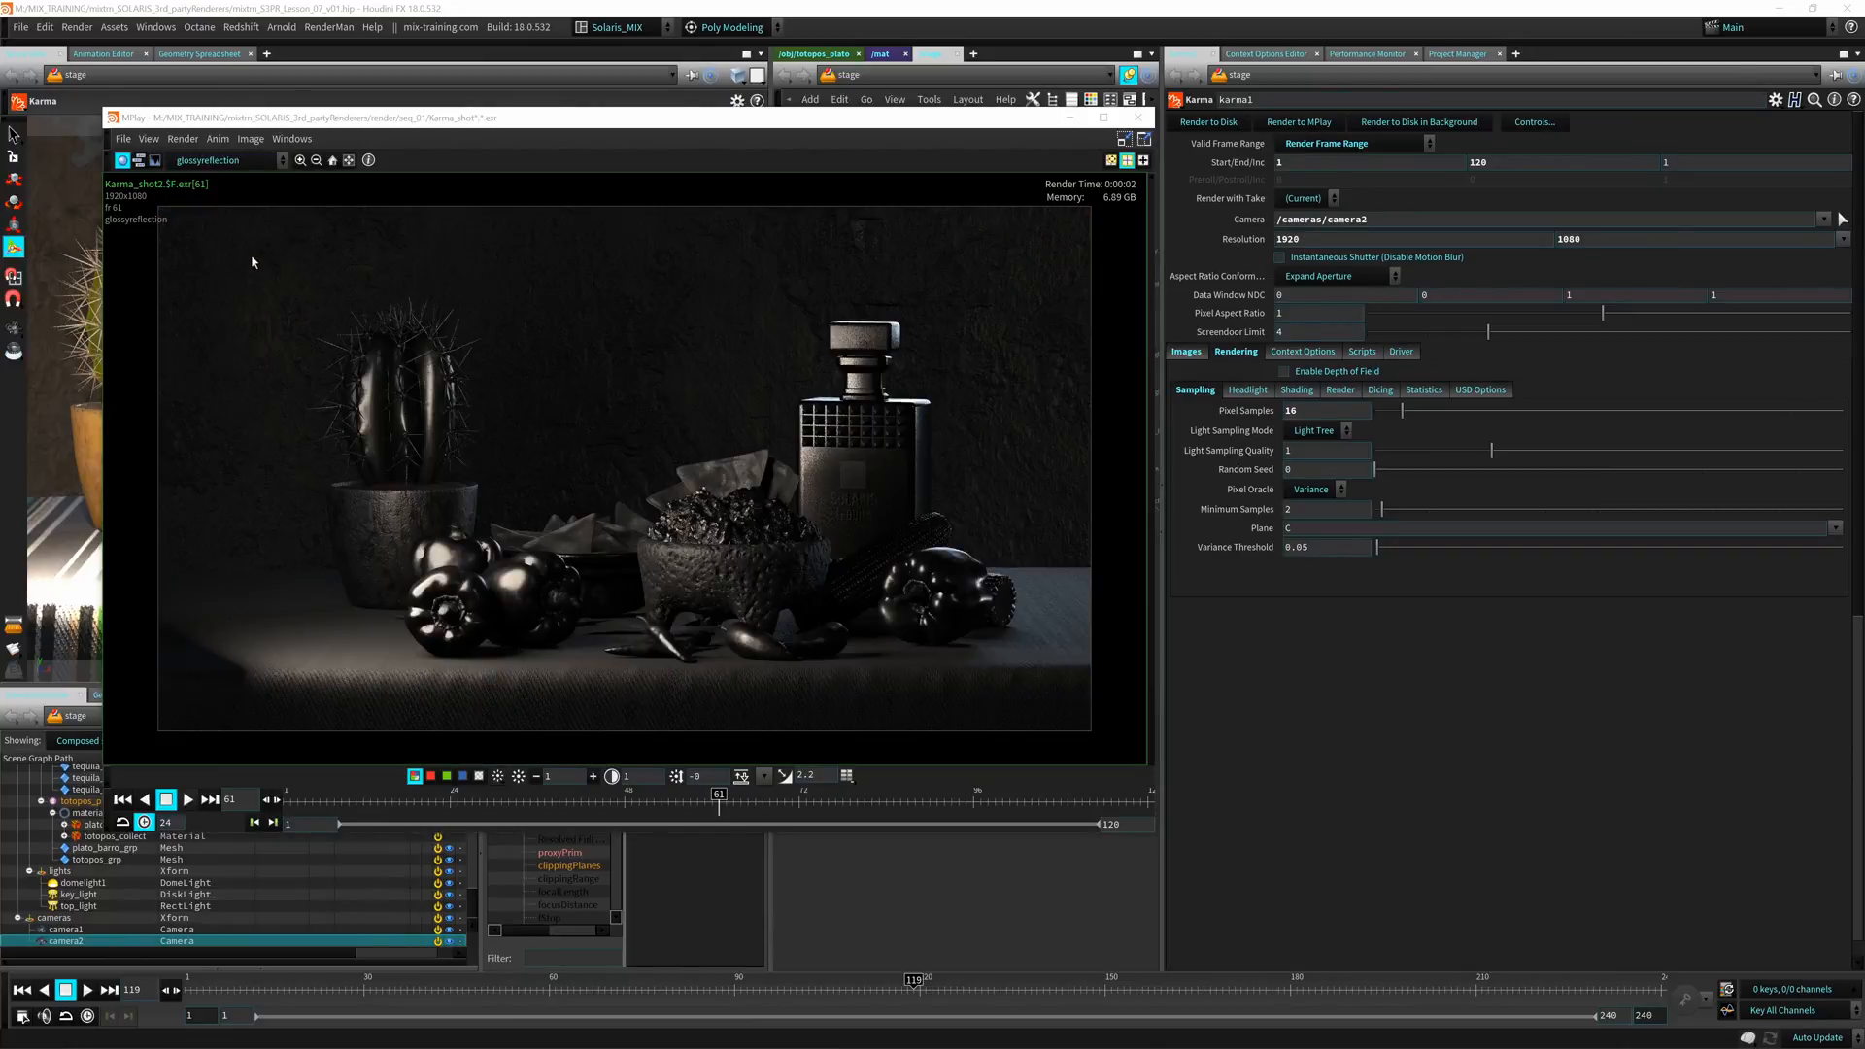
Inspect the N and indirectdiffuse planes of the rendered frame
left_click(221, 160)
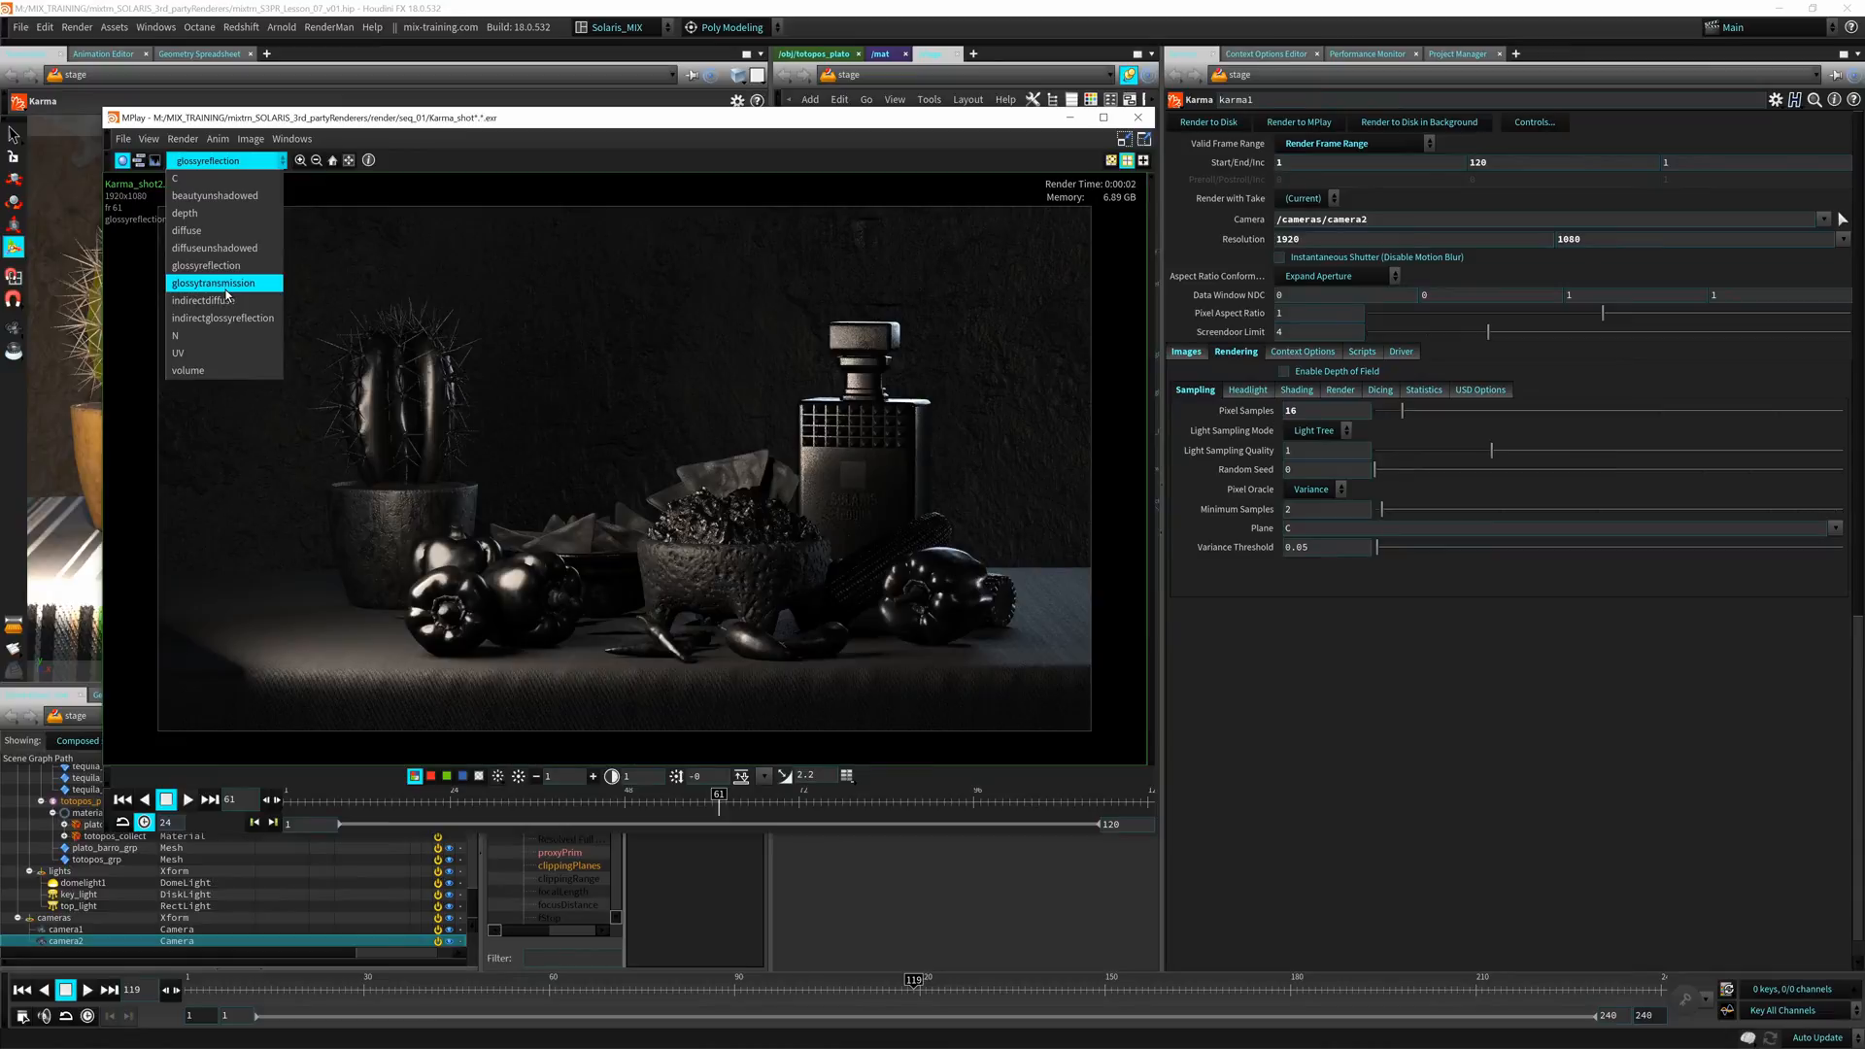
left_click(226, 345)
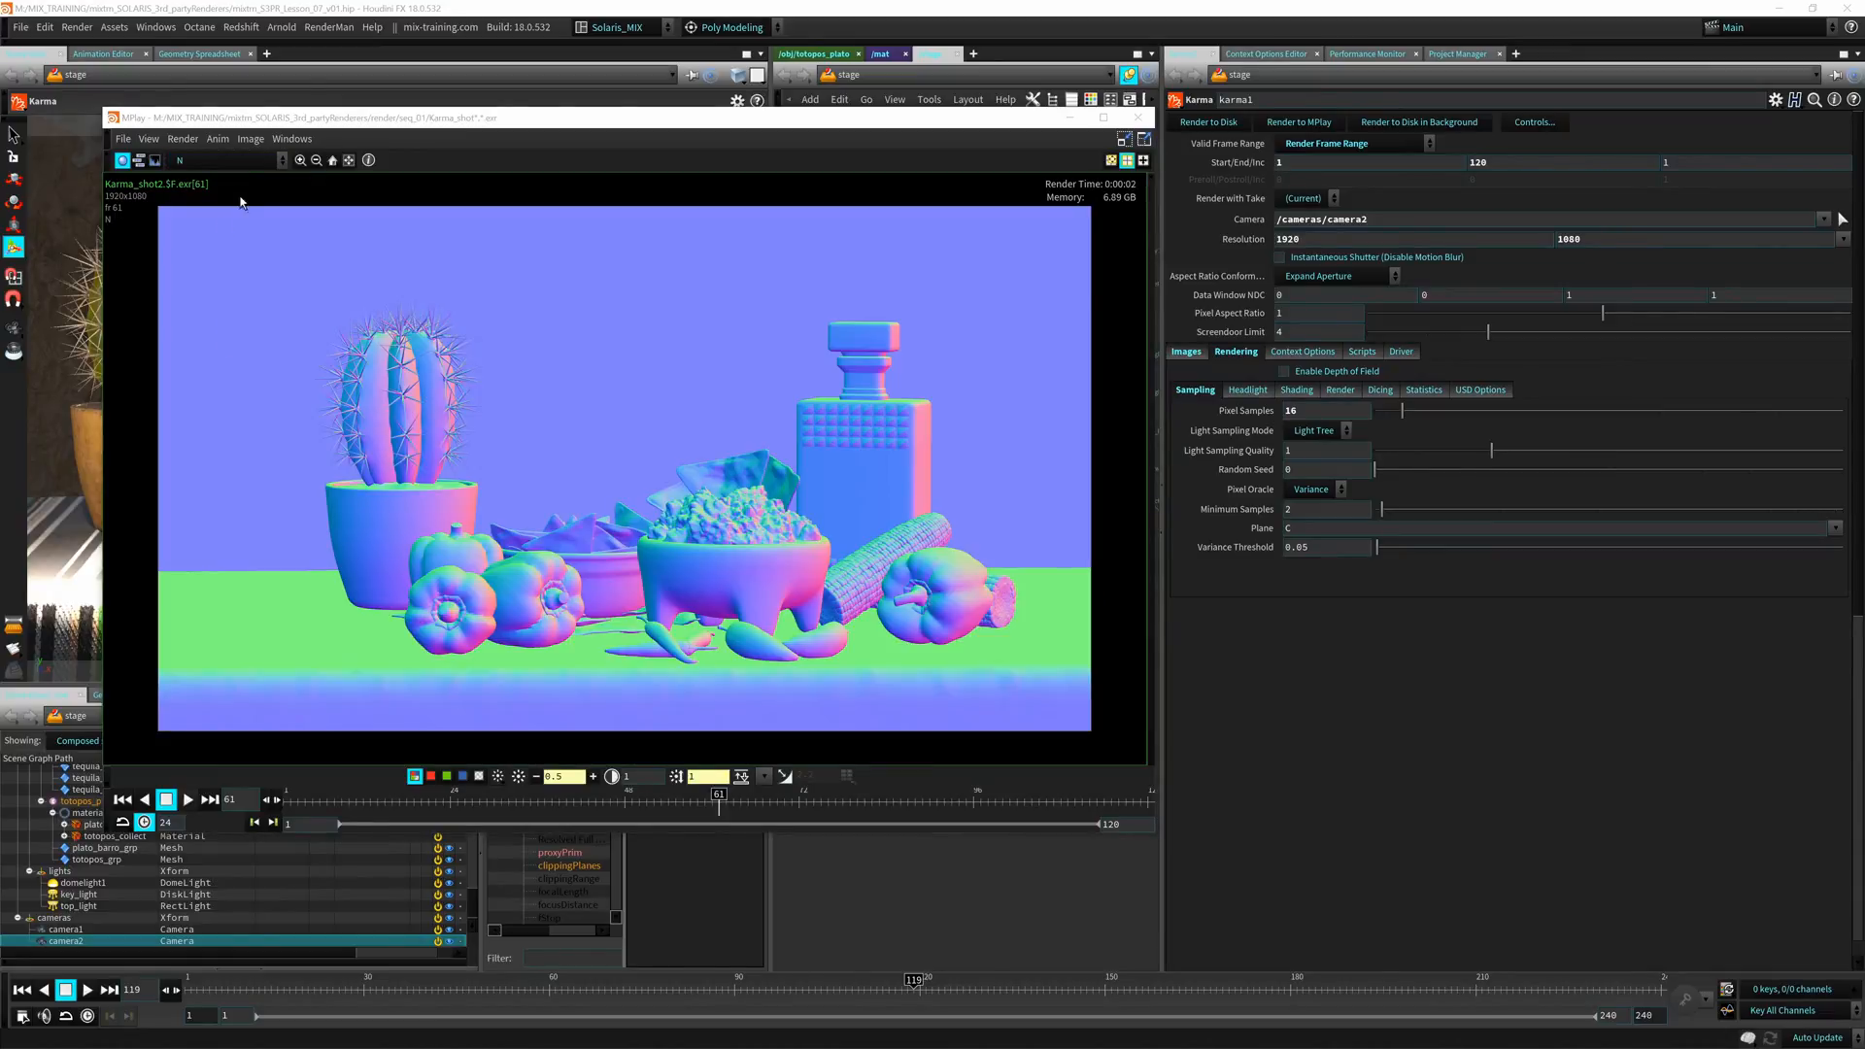
left_click(249, 163)
left_click(231, 303)
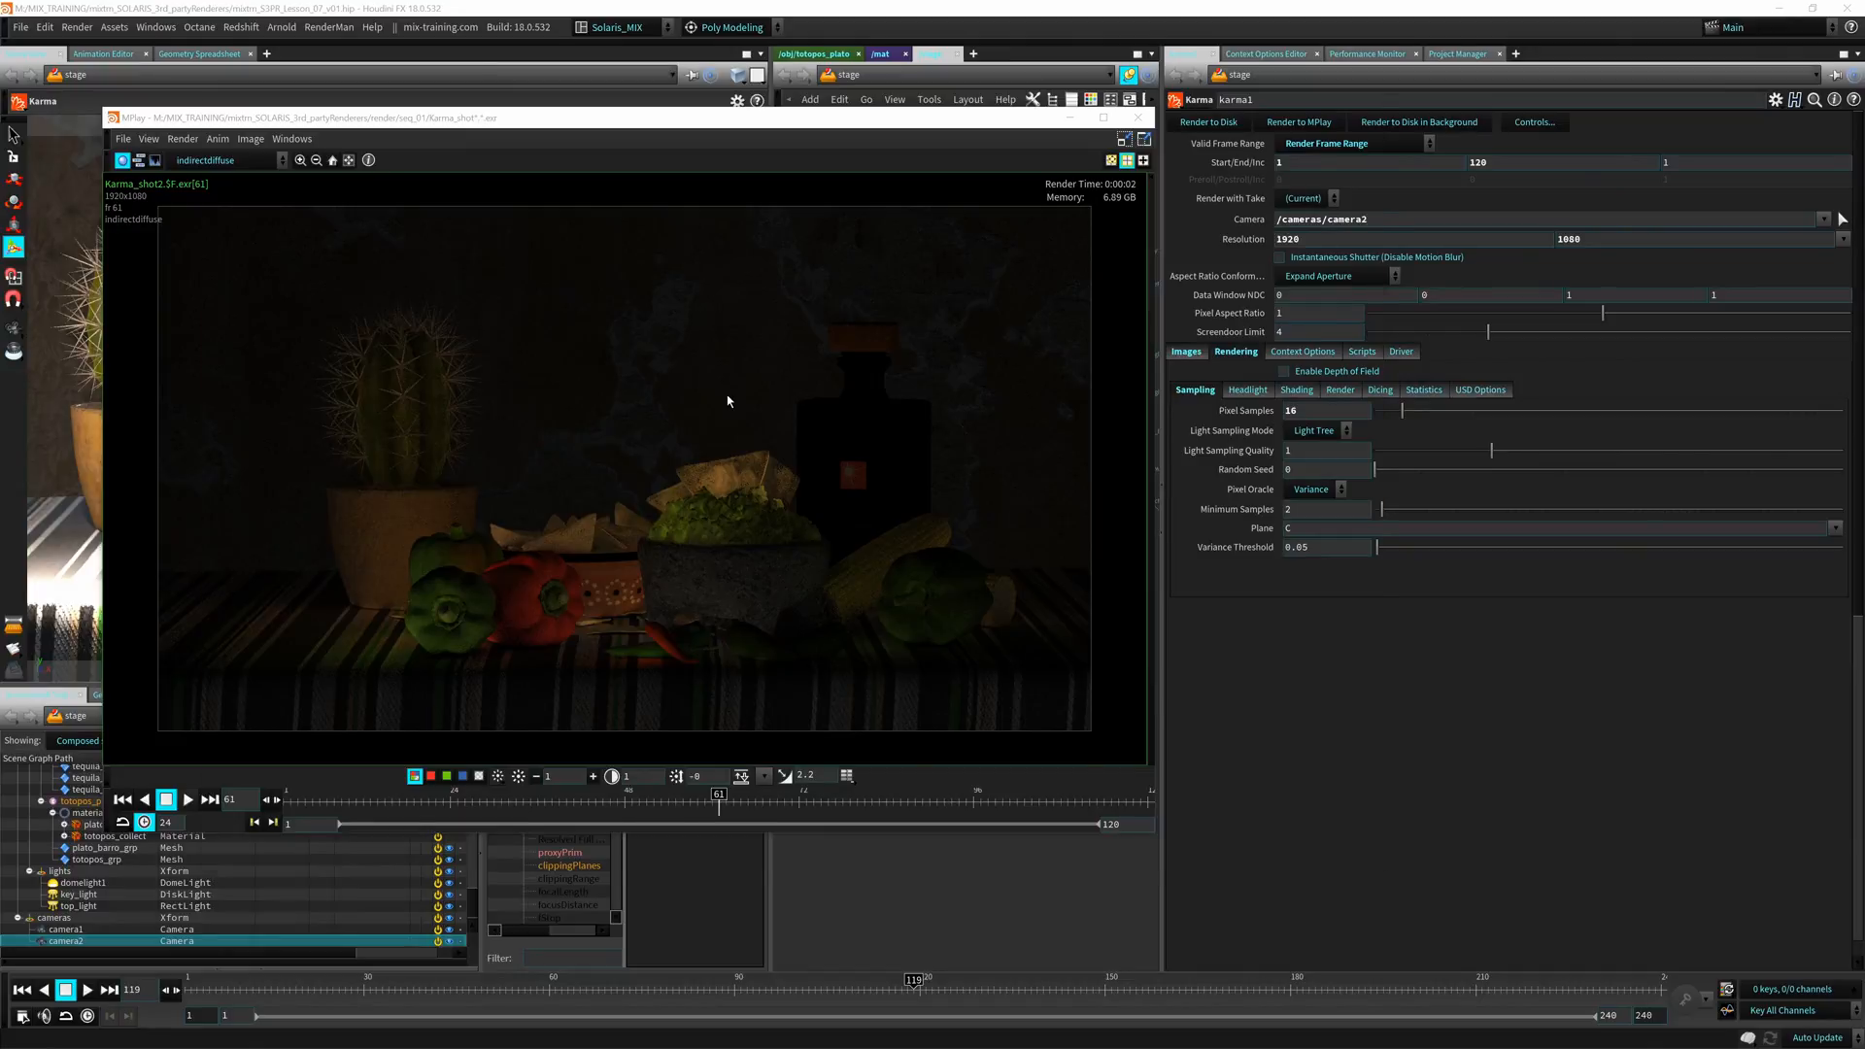
Switch to the video player and play preview_clip
key("alt+Tab")
left_click(809, 837)
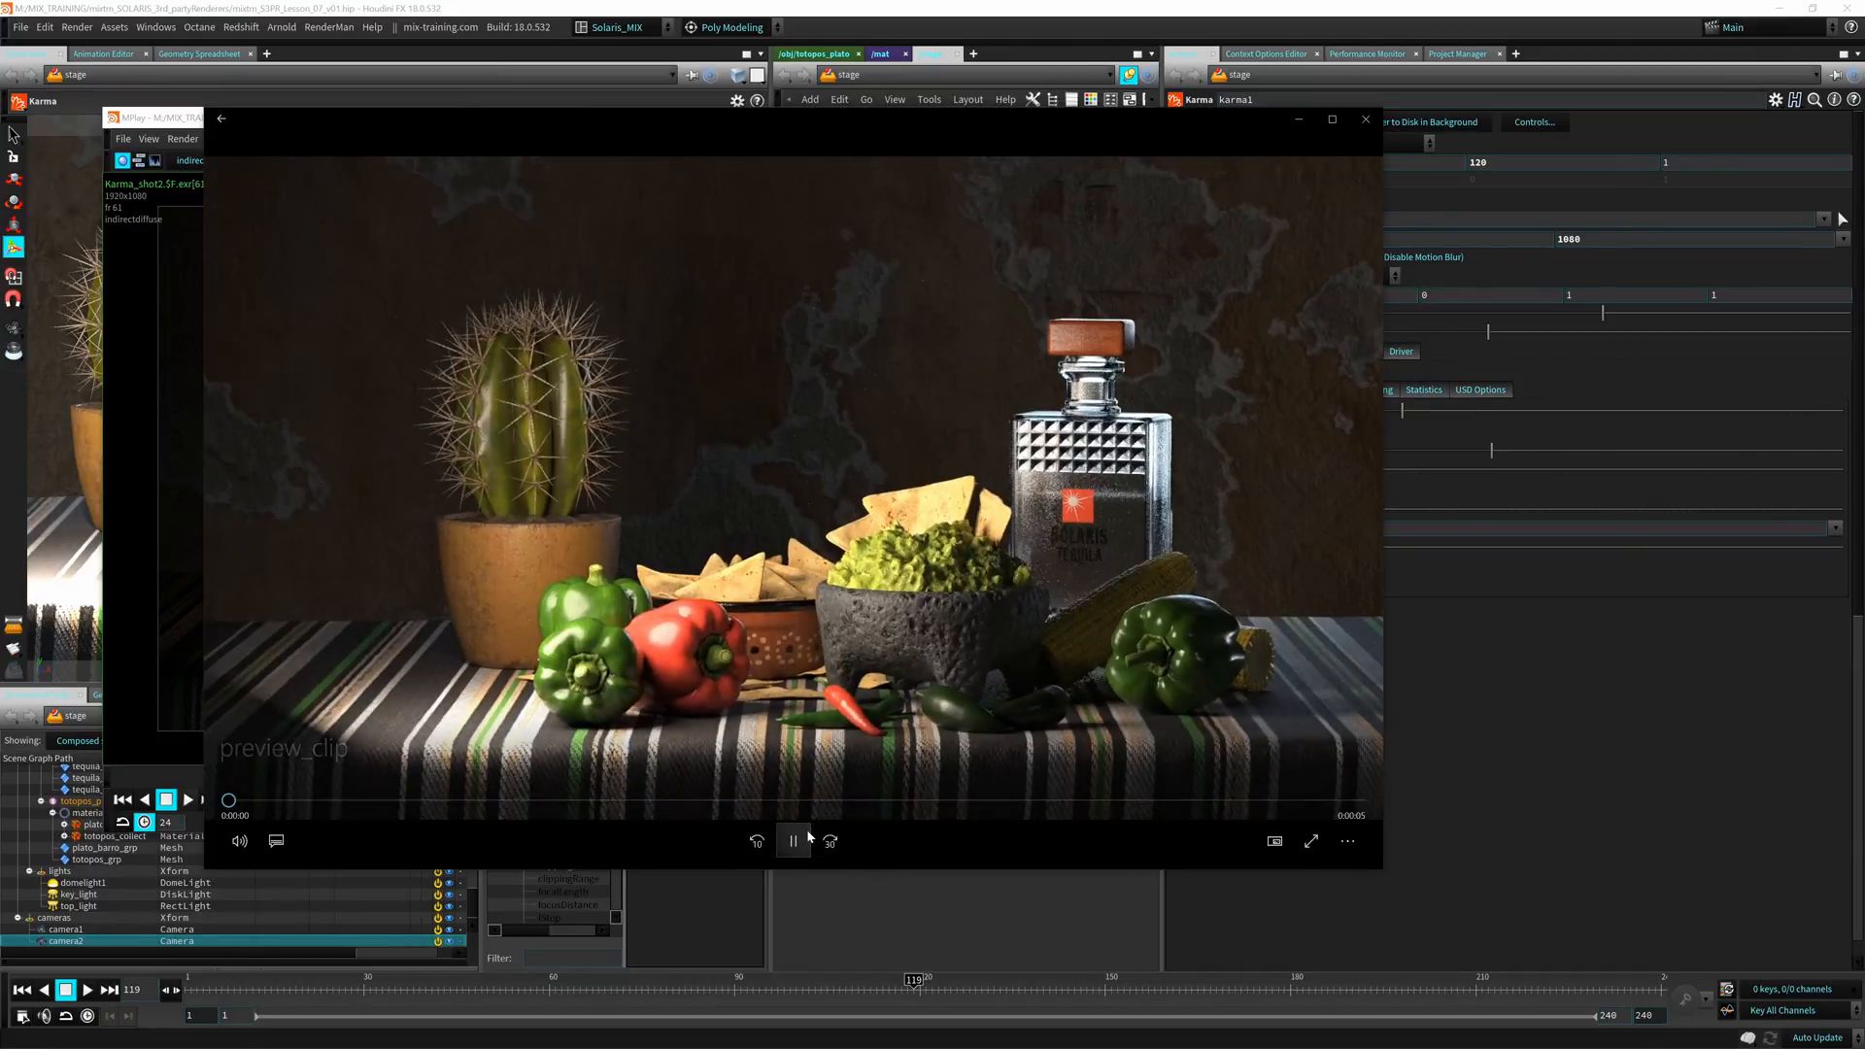